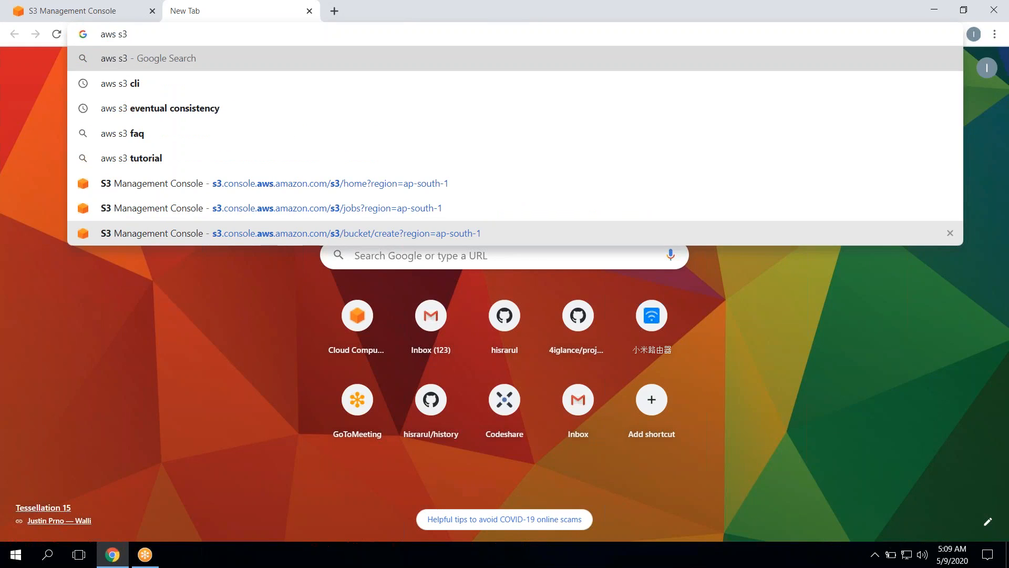
# Step: Search Google for "aws s3" and open the Amazon S3 product page on aws.amazon.com
pyautogui.press('Return')
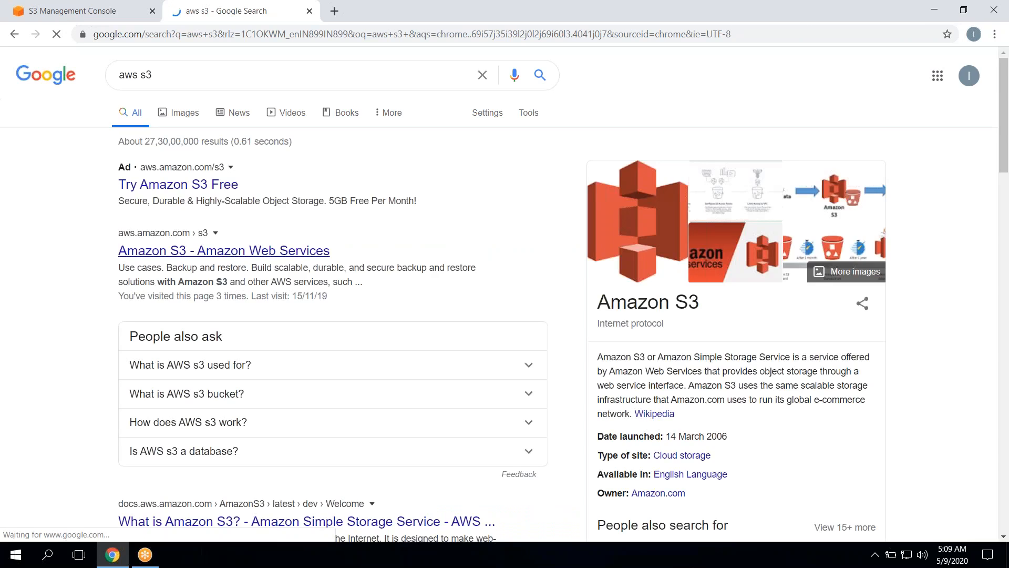
pyautogui.click(181, 251)
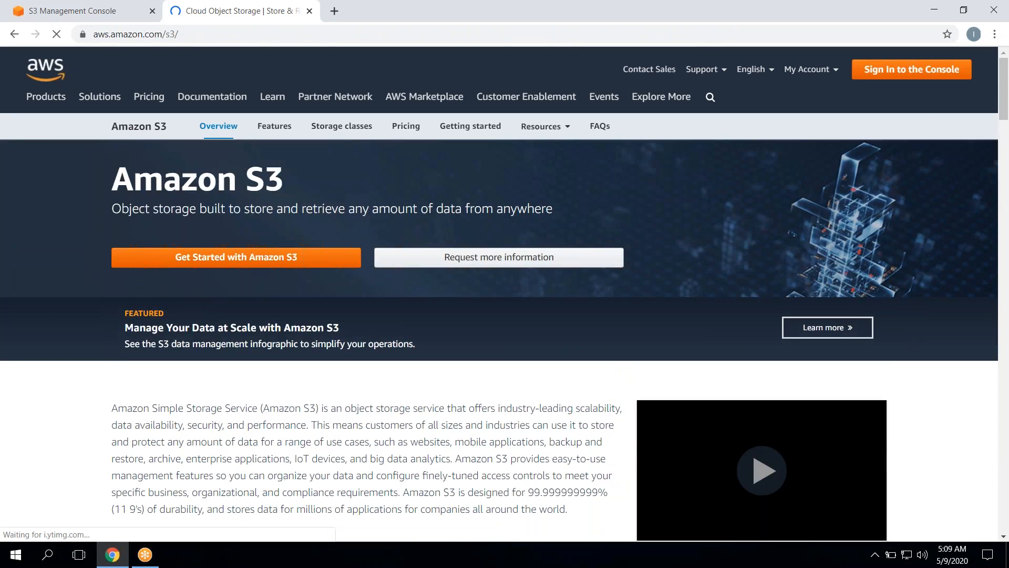
# Step: Examine the Amazon S3 overview page, covering the service description and the start of the Benefits section
pyautogui.scroll(-2, 828, 232)
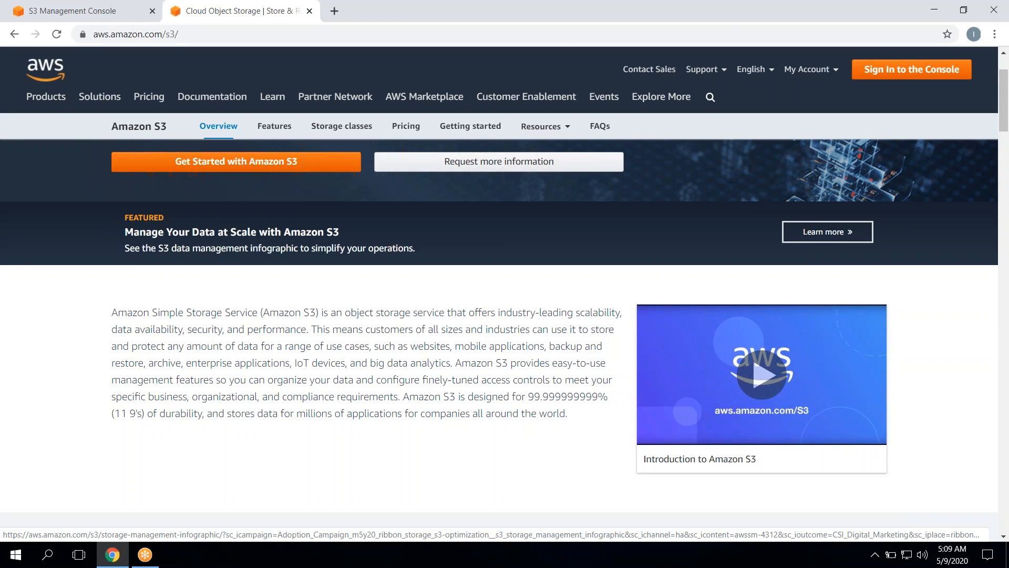
pyautogui.scroll(-2, 827, 232)
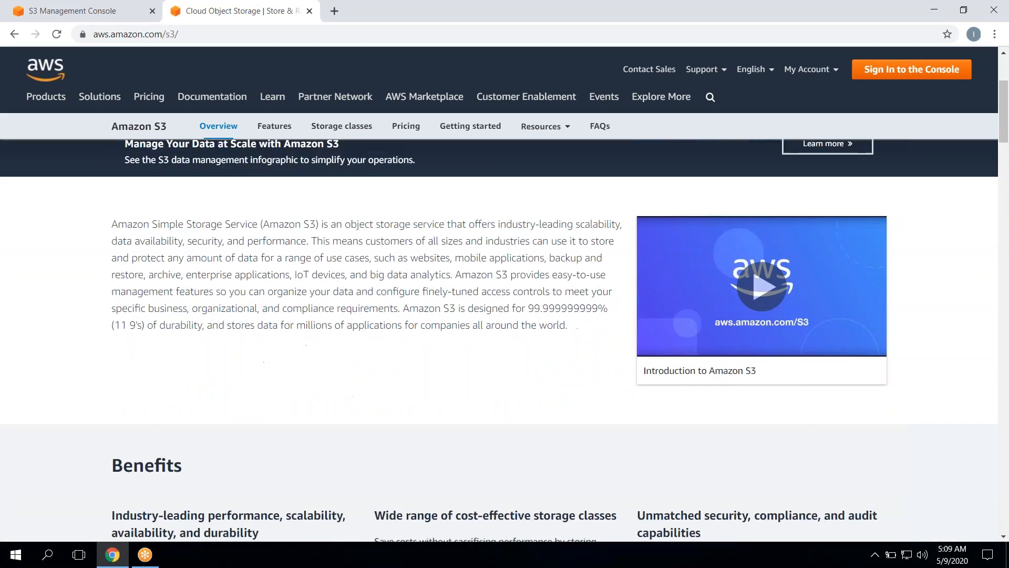
pyautogui.scroll(-4, 505, 315)
pyautogui.moveTo(112, 282); pyautogui.dragTo(180, 281)
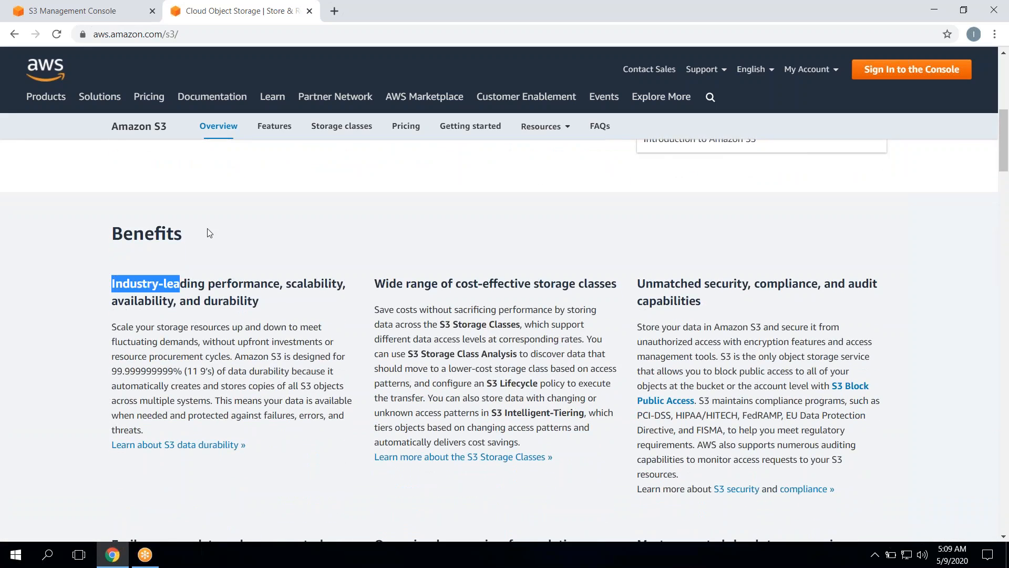
pyautogui.scroll(2, 207, 228)
pyautogui.moveTo(206, 232); pyautogui.dragTo(253, 207)
pyautogui.click(253, 208)
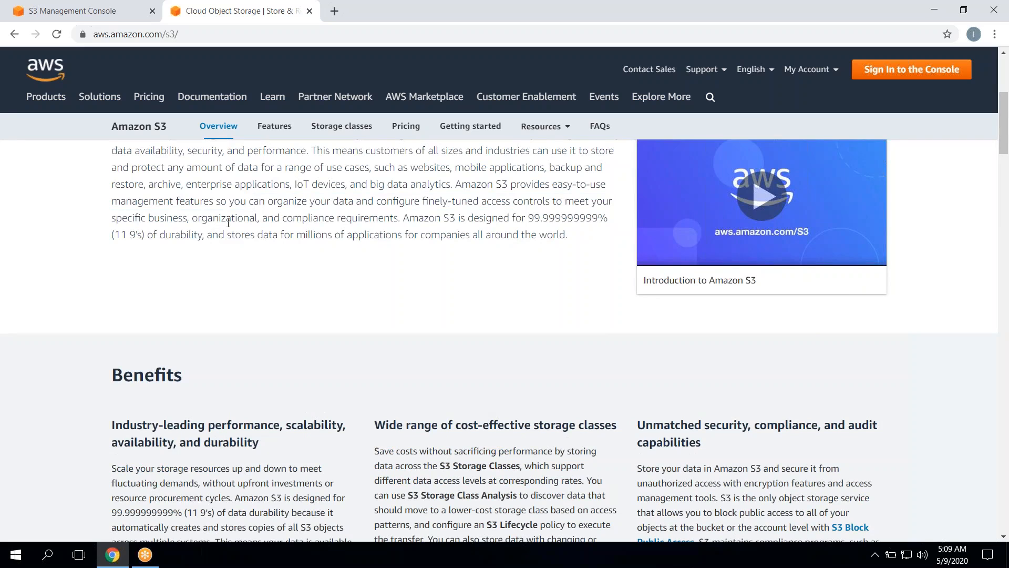
pyautogui.scroll(3, 228, 223)
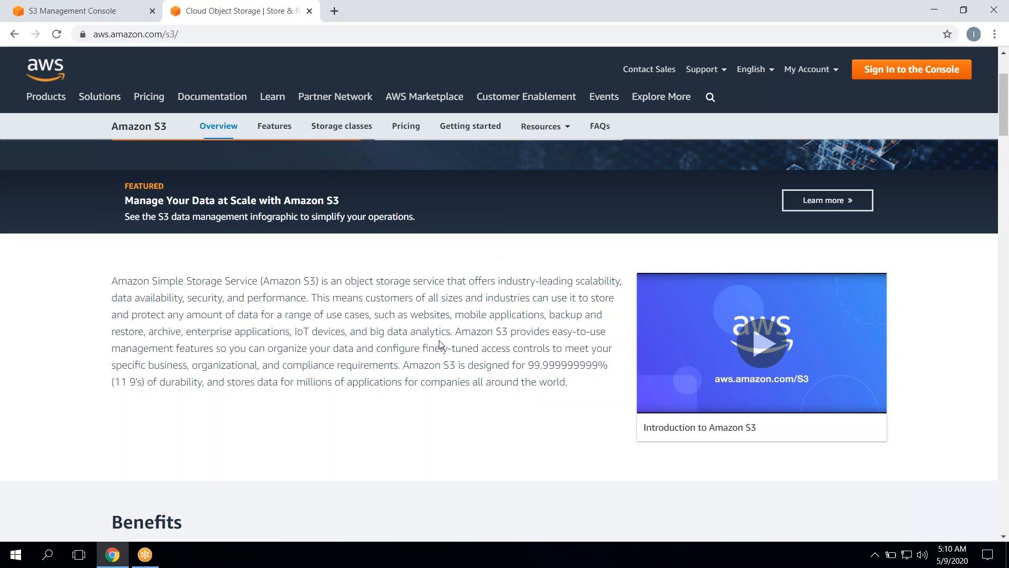
# Step: Open the Amazon S3 FAQs and highlight the question "What can I do with Amazon S3?" with its first answer paragraph
pyautogui.click(607, 126)
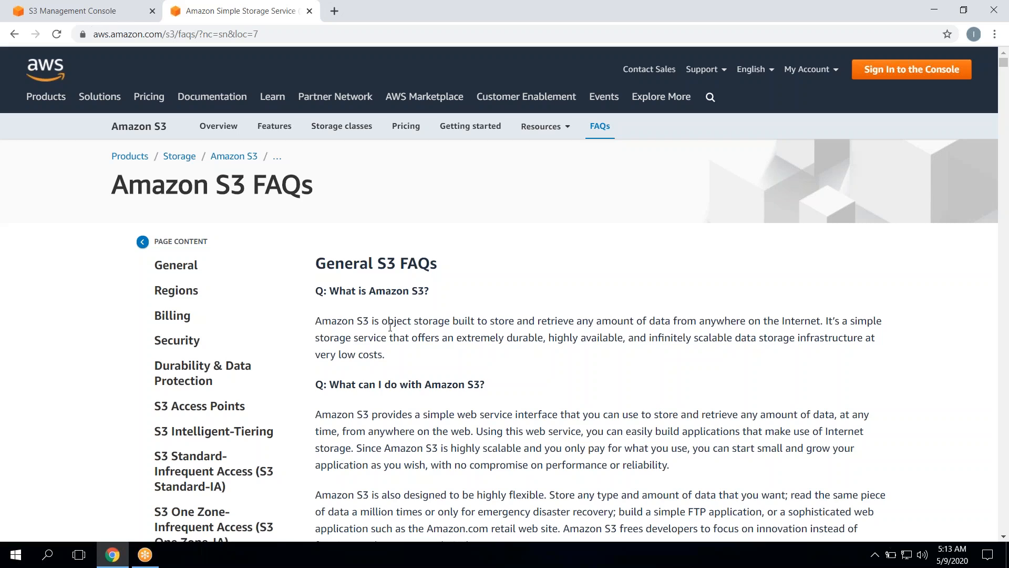
pyautogui.scroll(-1, 390, 327)
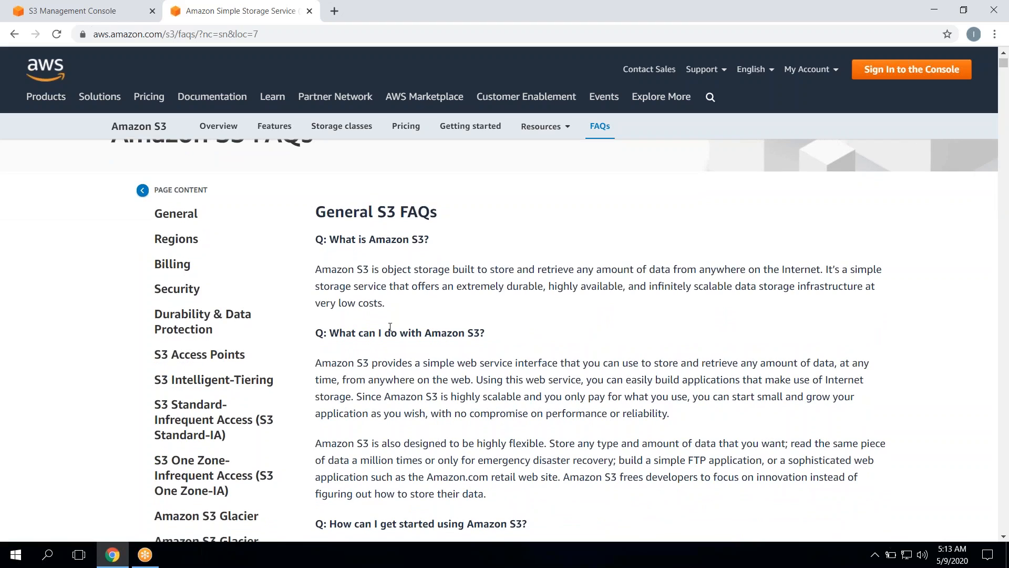
pyautogui.scroll(-1, 390, 327)
pyautogui.tripleClick(391, 325)
pyautogui.click(391, 323)
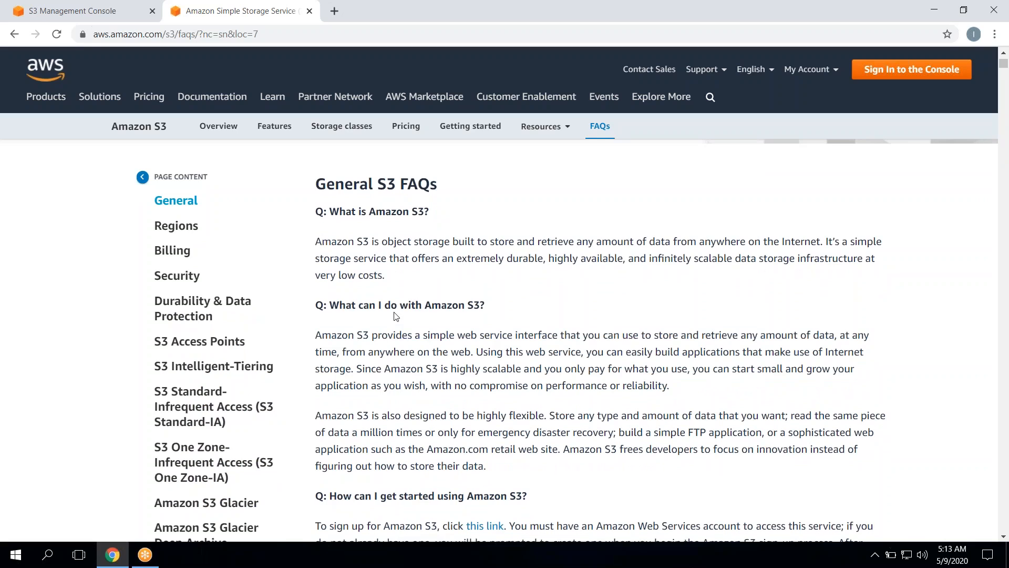
pyautogui.tripleClick(395, 315)
pyautogui.moveTo(395, 315); pyautogui.dragTo(372, 337)
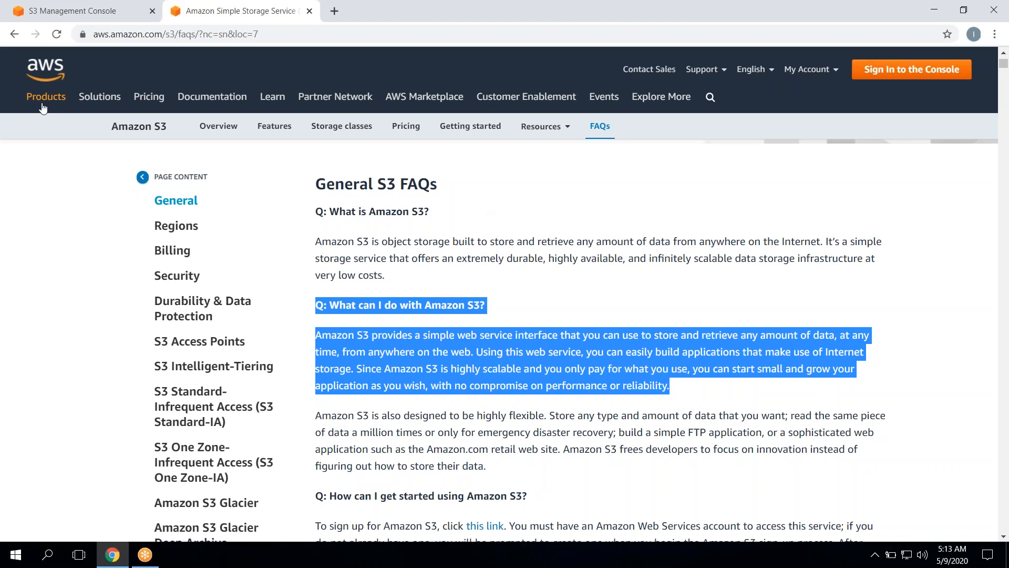
# Step: View the bucket list in the S3 Management Console and return to the Amazon S3 FAQs page
pyautogui.click(56, 9)
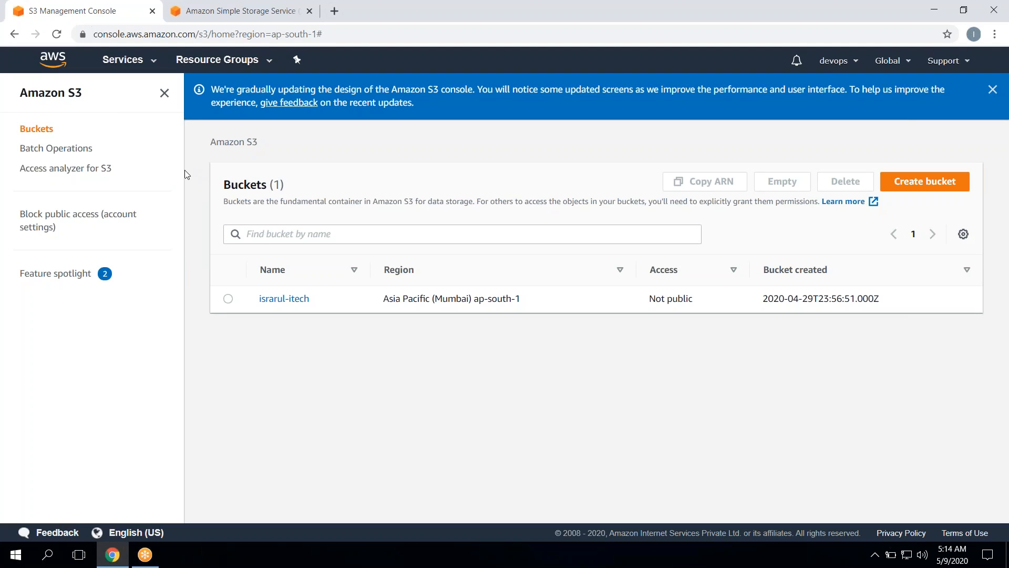
pyautogui.click(218, 14)
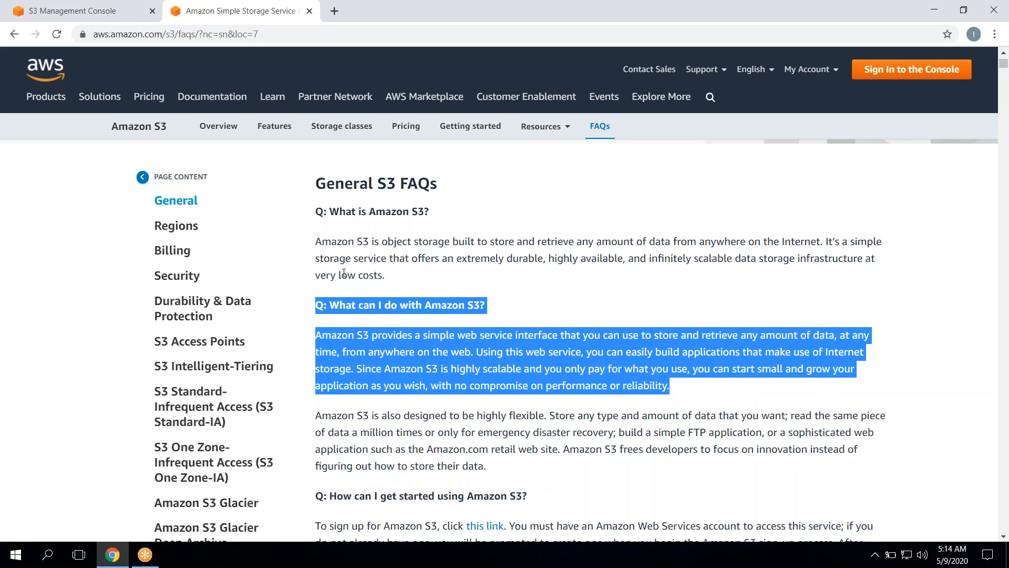
# Step: Return to the Amazon S3 overview and examine the introductory paragraph, highlighting its statement about designed durability
pyautogui.click(144, 131)
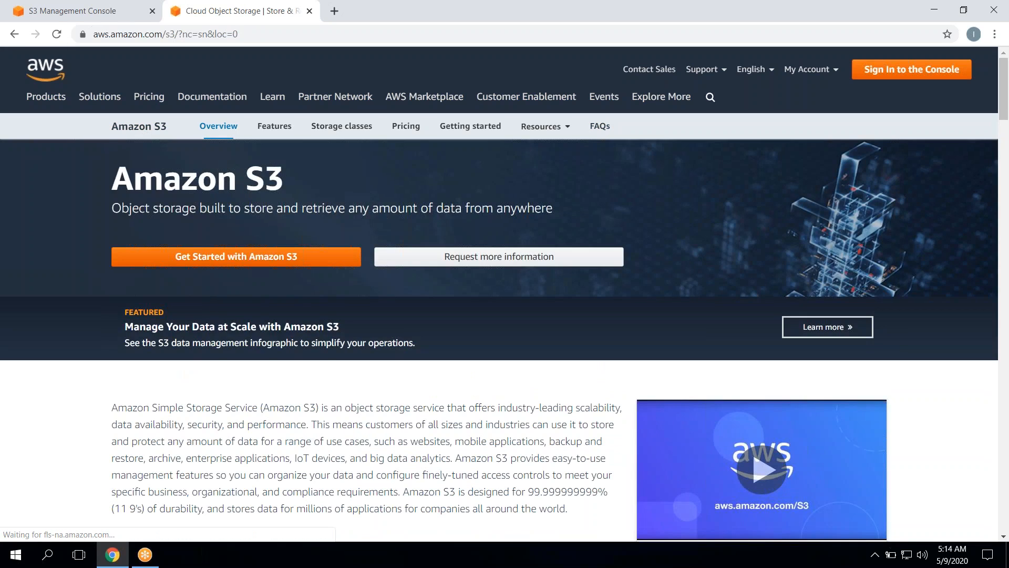
pyautogui.scroll(-1, 239, 407)
pyautogui.scroll(-1, 387, 414)
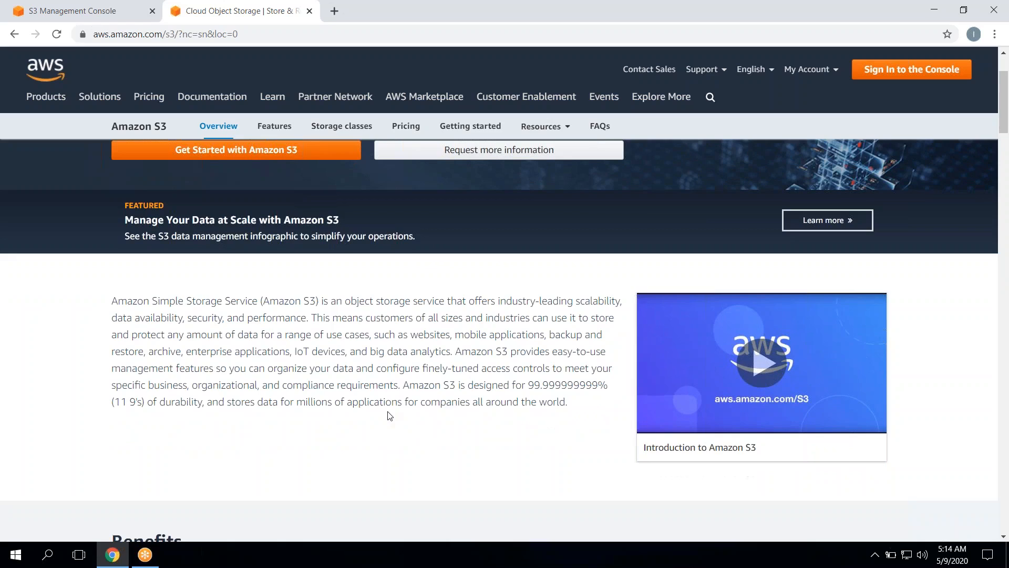
pyautogui.moveTo(404, 385); pyautogui.dragTo(534, 385)
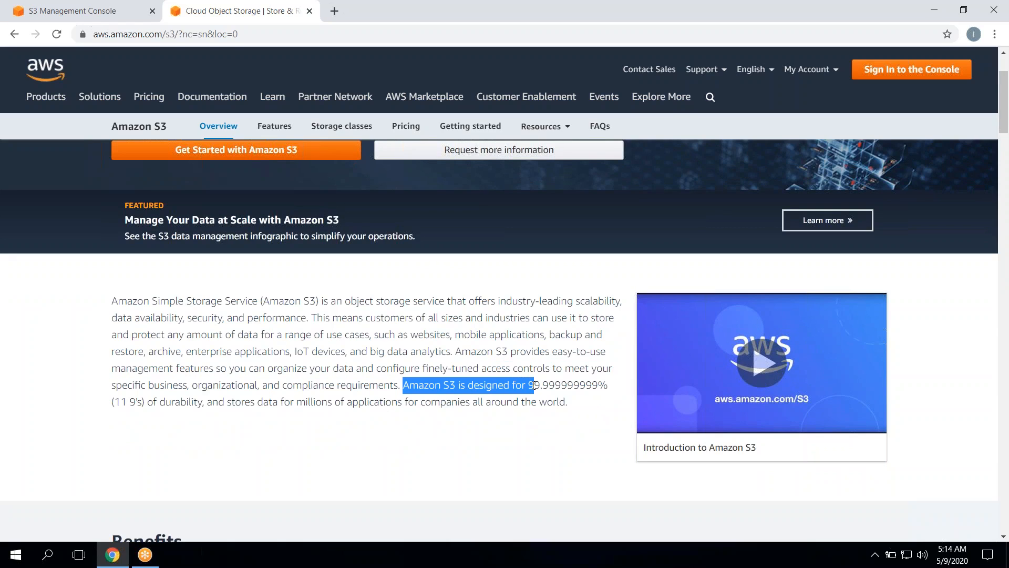
pyautogui.click(534, 386)
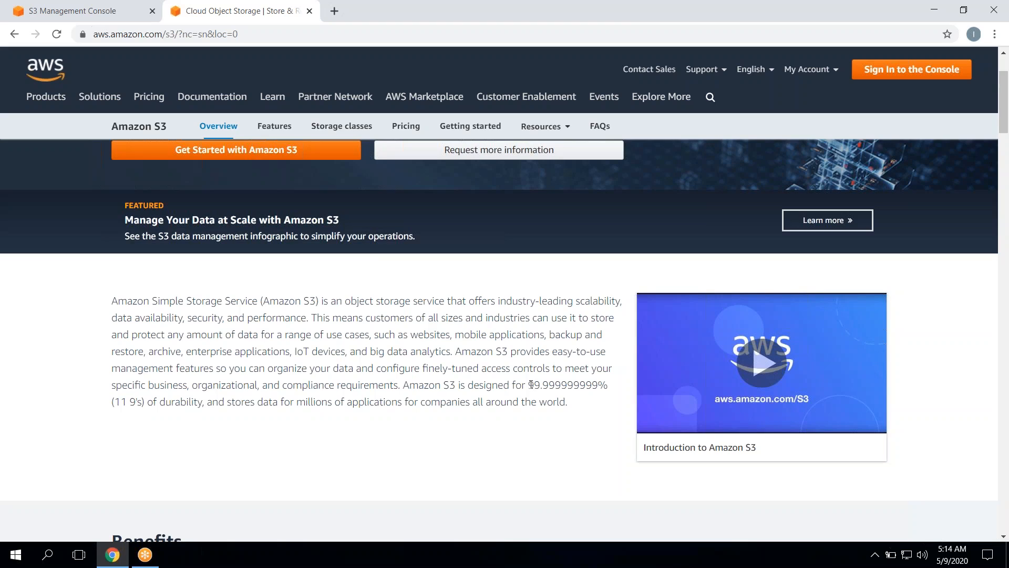
pyautogui.scroll(-2, 531, 384)
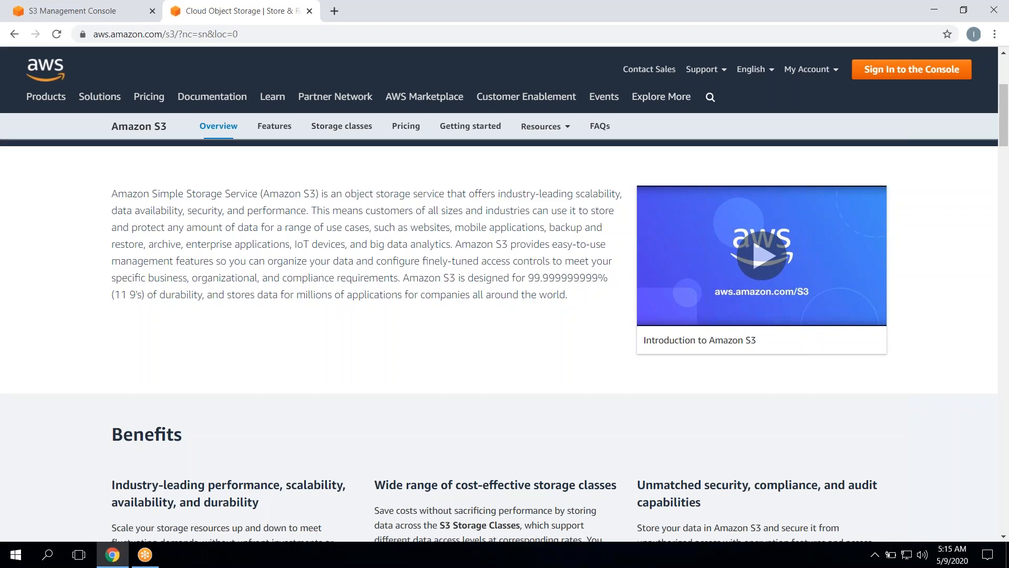
pyautogui.tripleClick(529, 294)
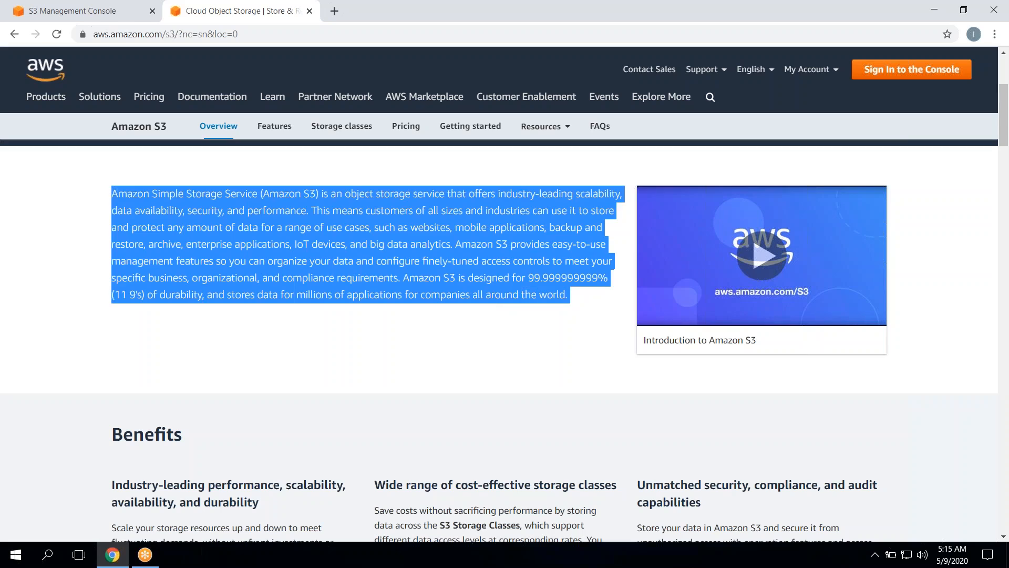
pyautogui.click(576, 303)
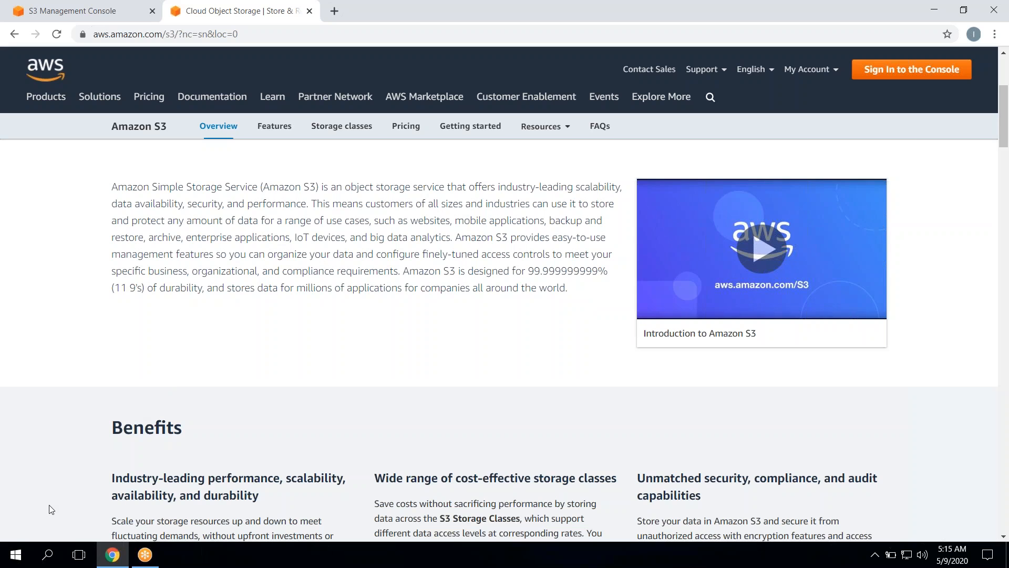
# Step: Examine the benefits on performance, scalability, availability and durability and on cost-effective storage classes, highlighting key words in their headings
pyautogui.scroll(-3, 51, 508)
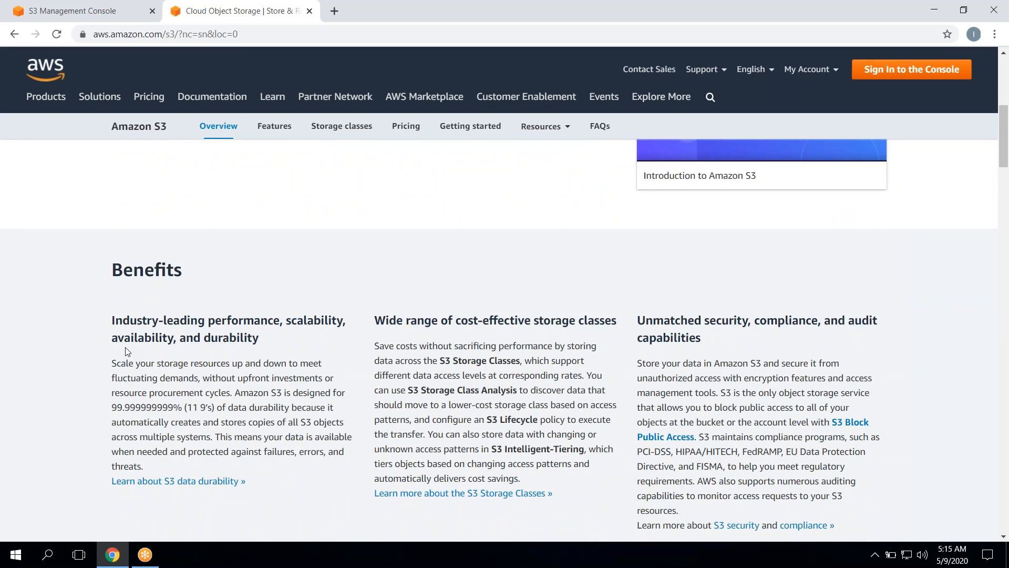
pyautogui.doubleClick(146, 338)
pyautogui.doubleClick(310, 322)
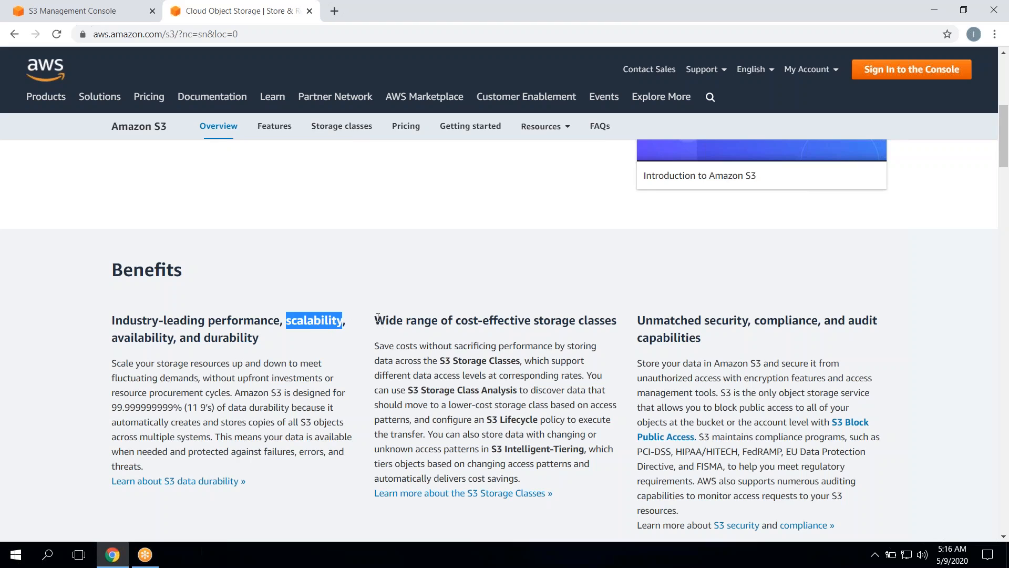
pyautogui.moveTo(378, 318); pyautogui.dragTo(446, 323)
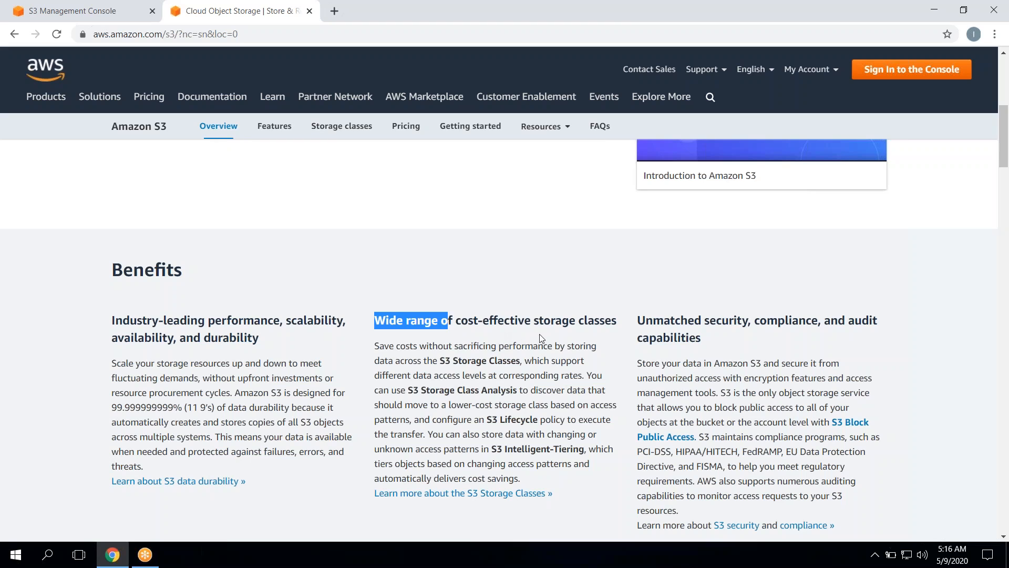
pyautogui.scroll(-1, 542, 338)
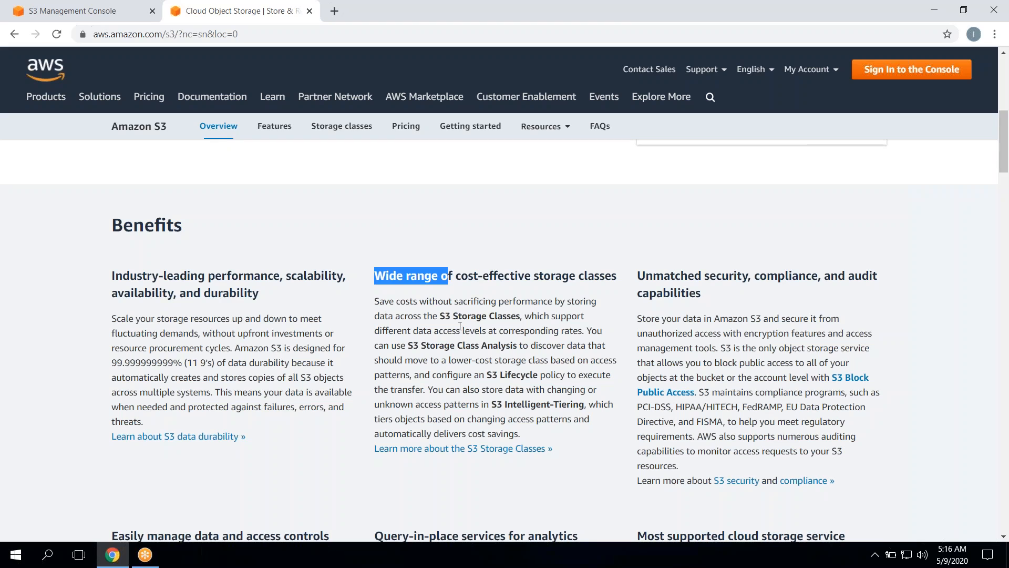
pyautogui.scroll(-1, 460, 326)
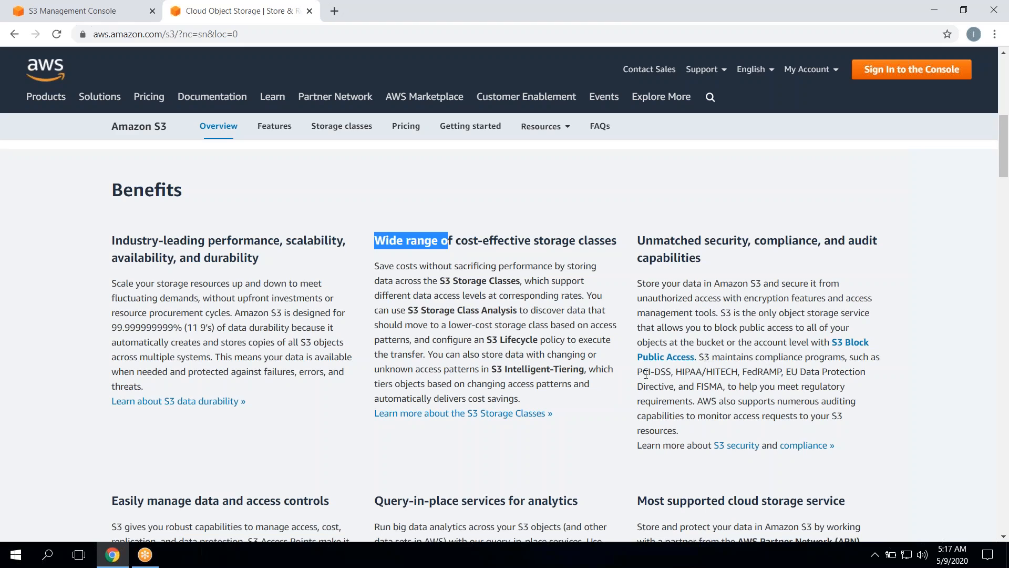
# Step: Highlight PCI-DSS and EU Data Protection in turn within the security, compliance and audit capabilities benefit
pyautogui.moveTo(637, 372); pyautogui.dragTo(671, 370)
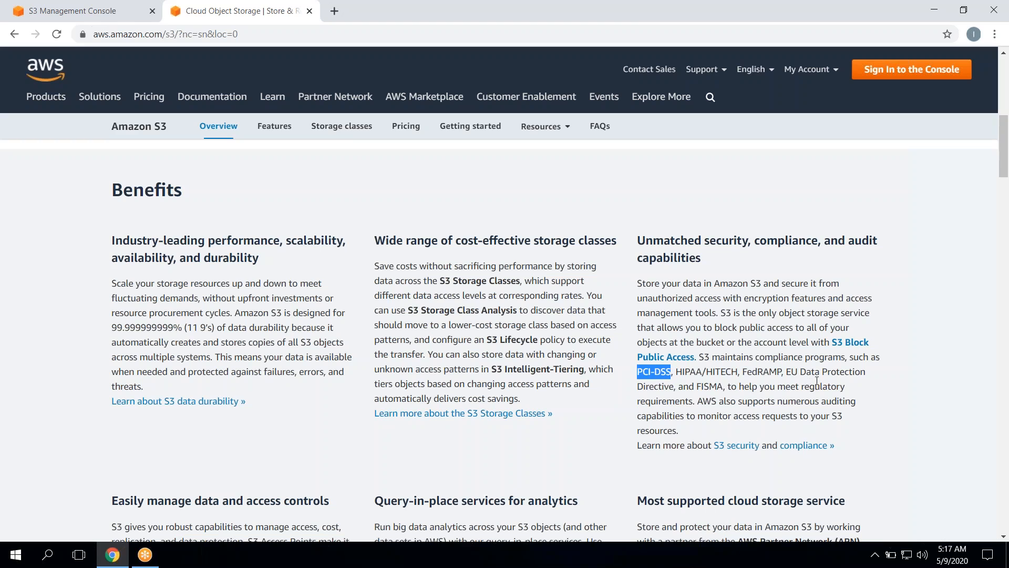
pyautogui.moveTo(783, 369); pyautogui.dragTo(861, 370)
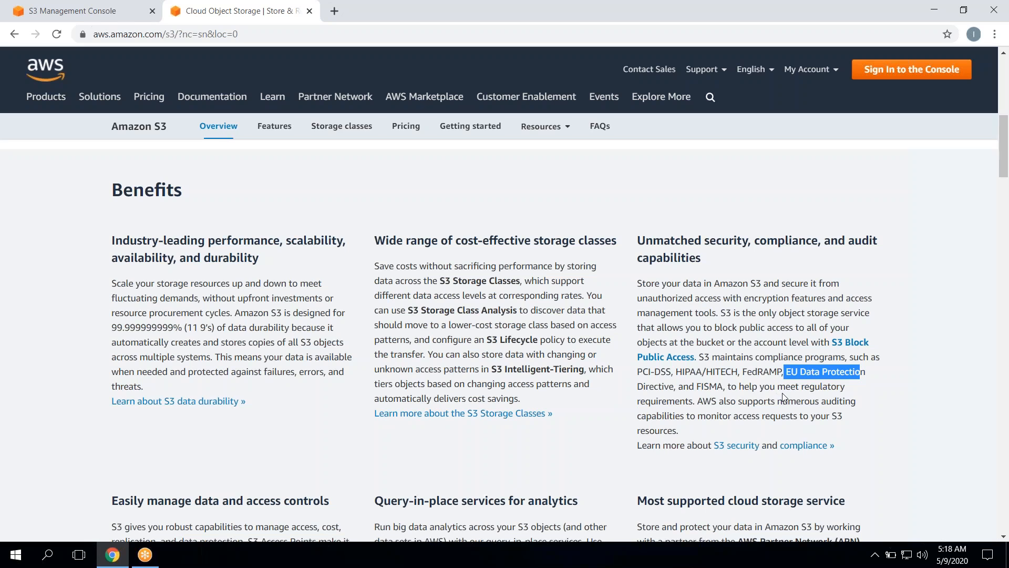
pyautogui.click(705, 396)
pyautogui.scroll(-1, 705, 397)
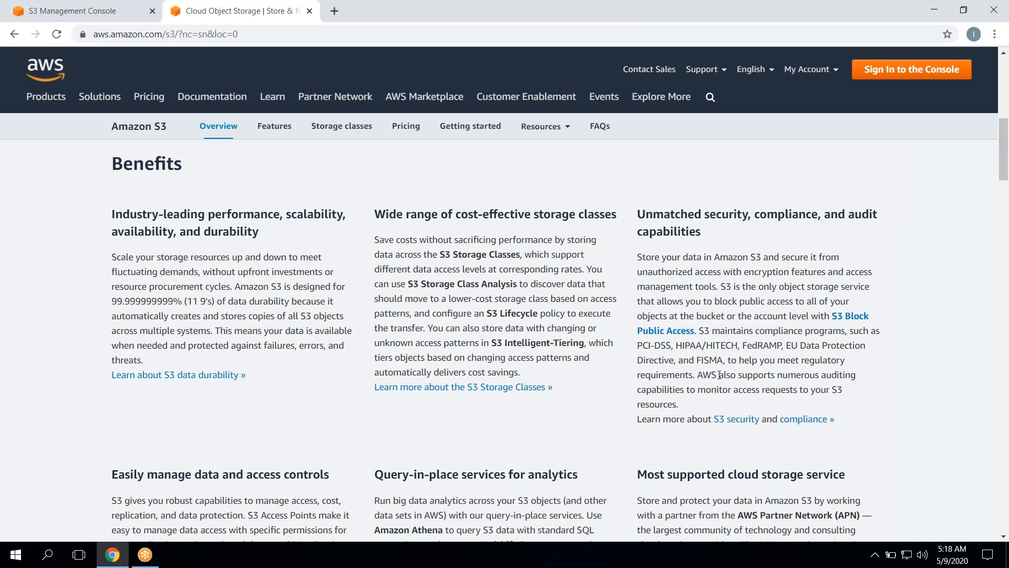
# Step: Examine the second row of benefits and highlight the heading "Easily manage data and access controls"
pyautogui.scroll(-1, 719, 374)
pyautogui.moveTo(719, 360); pyautogui.dragTo(549, 457)
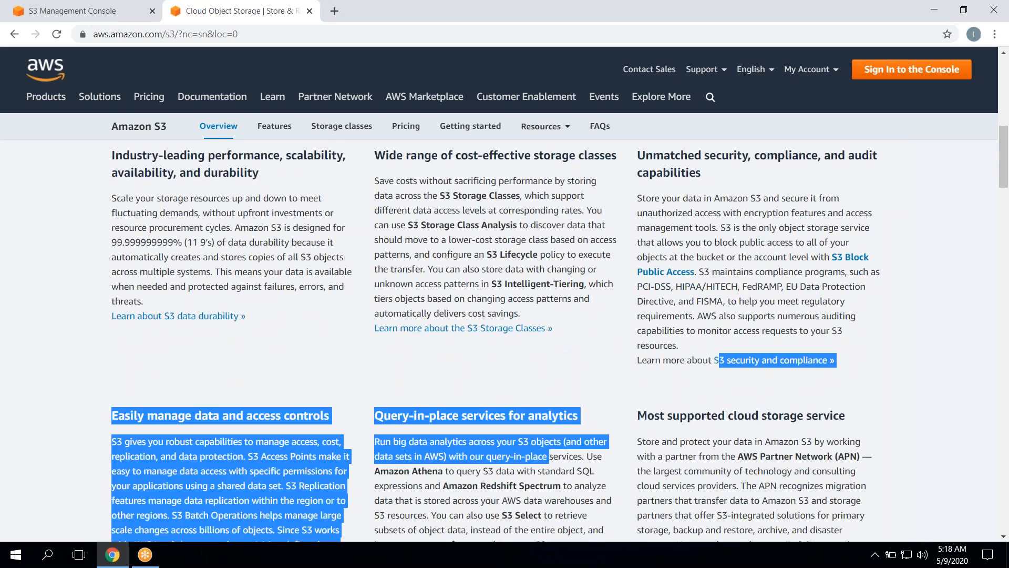
pyautogui.click(460, 385)
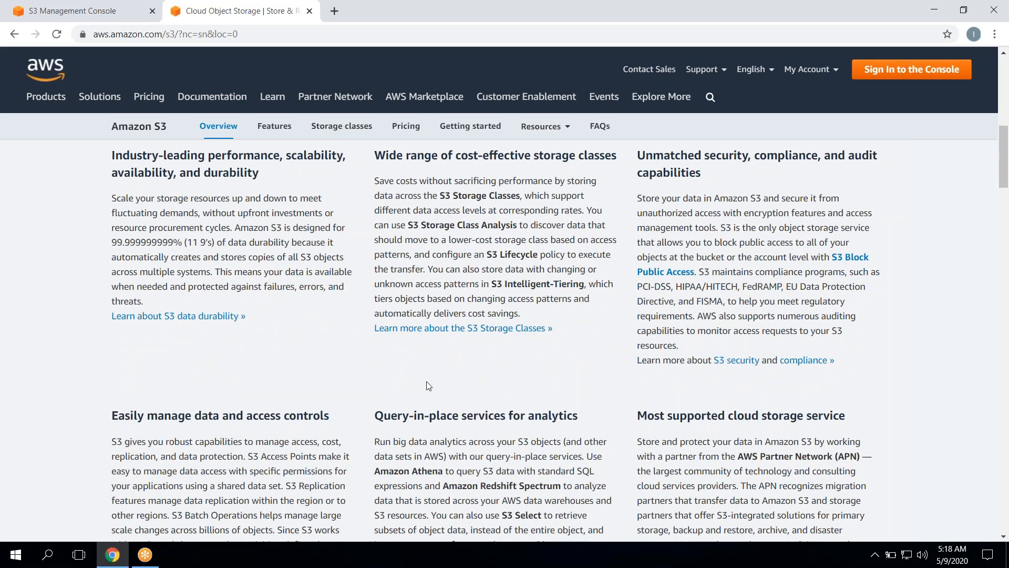
pyautogui.scroll(-1, 416, 387)
pyautogui.moveTo(414, 399); pyautogui.dragTo(384, 394)
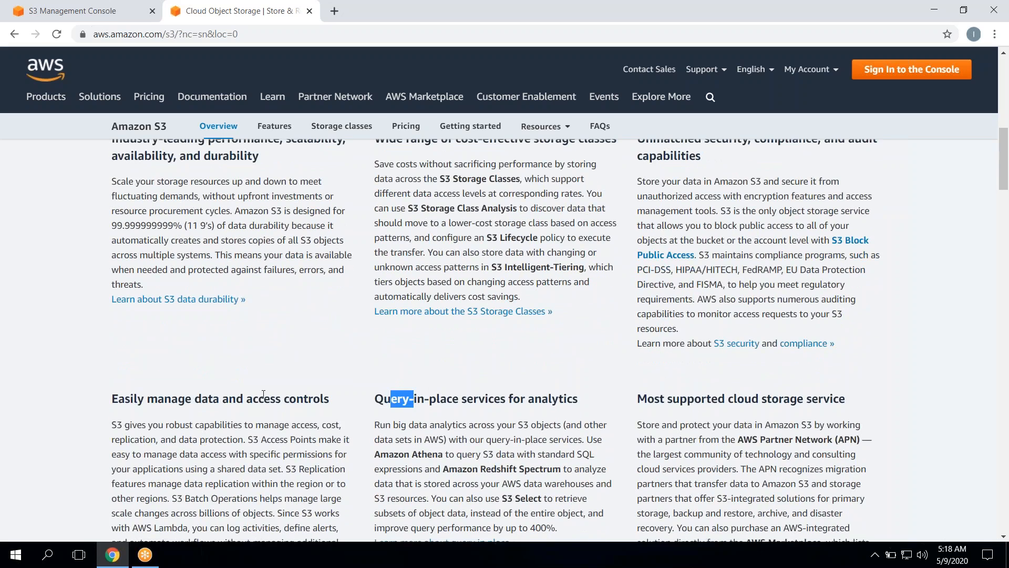
pyautogui.moveTo(120, 399); pyautogui.dragTo(295, 403)
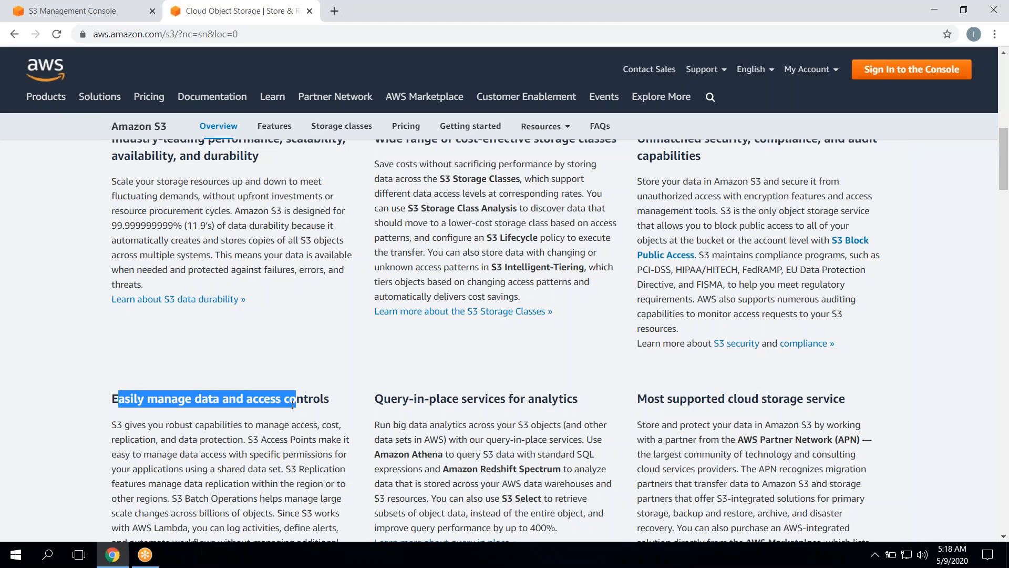
pyautogui.click(90, 421)
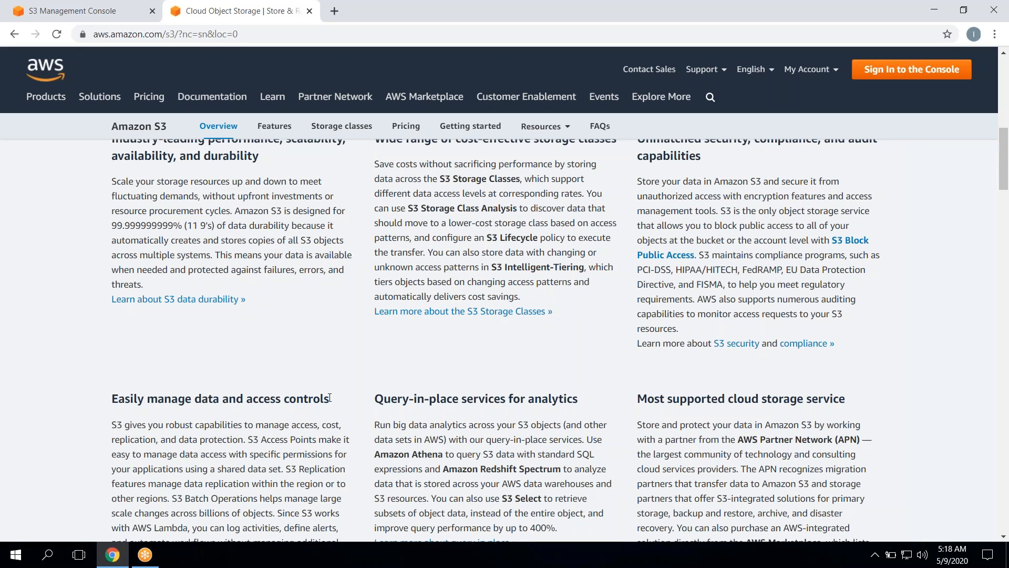
# Step: Highlight the heading "Query-in-place services for analytics" to review that benefit
pyautogui.scroll(-1, 347, 389)
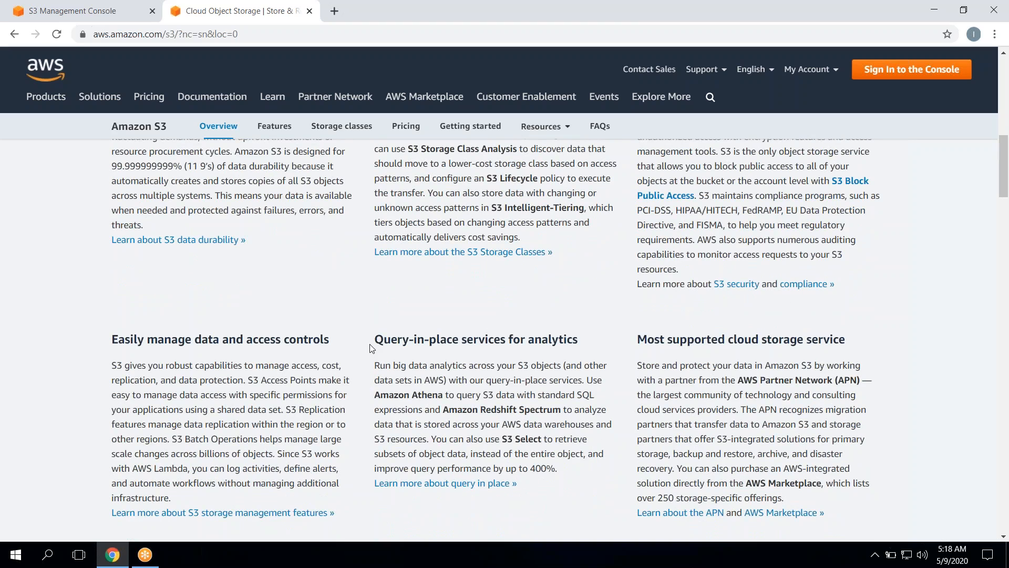
pyautogui.moveTo(380, 338); pyautogui.dragTo(629, 342)
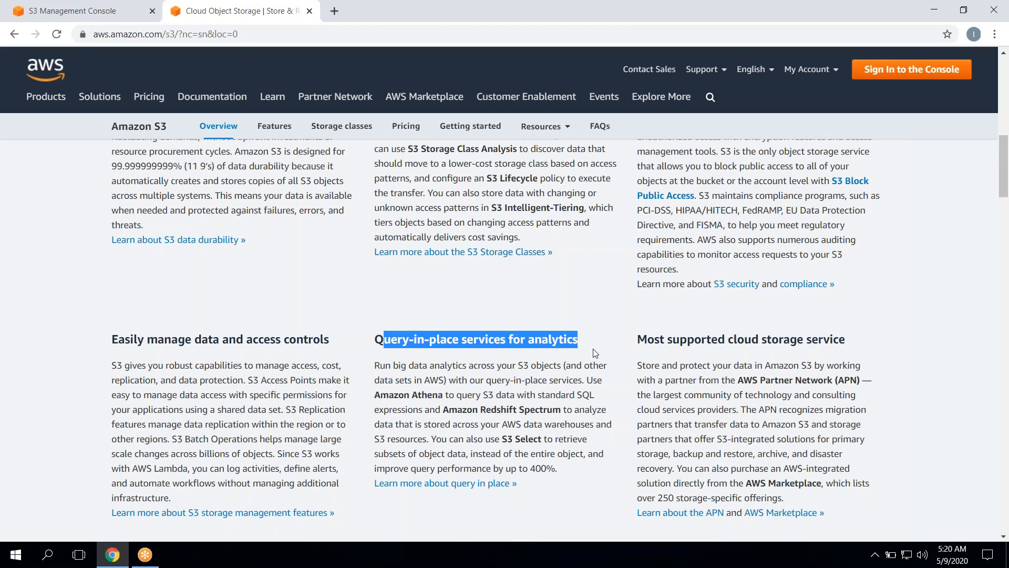
# Step: Highlight Amazon Athena in the query-in-place analytics benefit and review the rest of its description
pyautogui.click(567, 357)
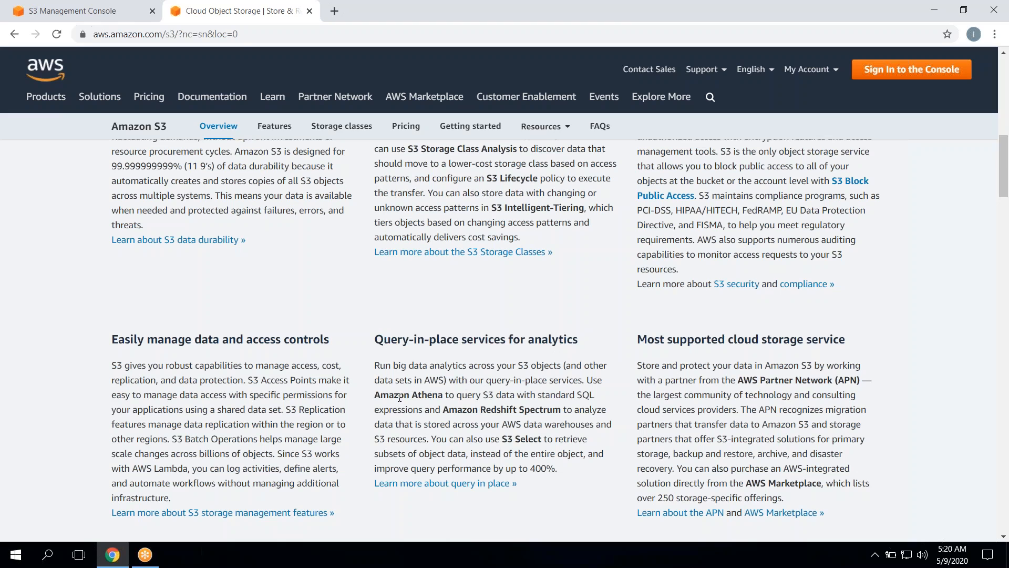
pyautogui.moveTo(394, 398); pyautogui.dragTo(447, 398)
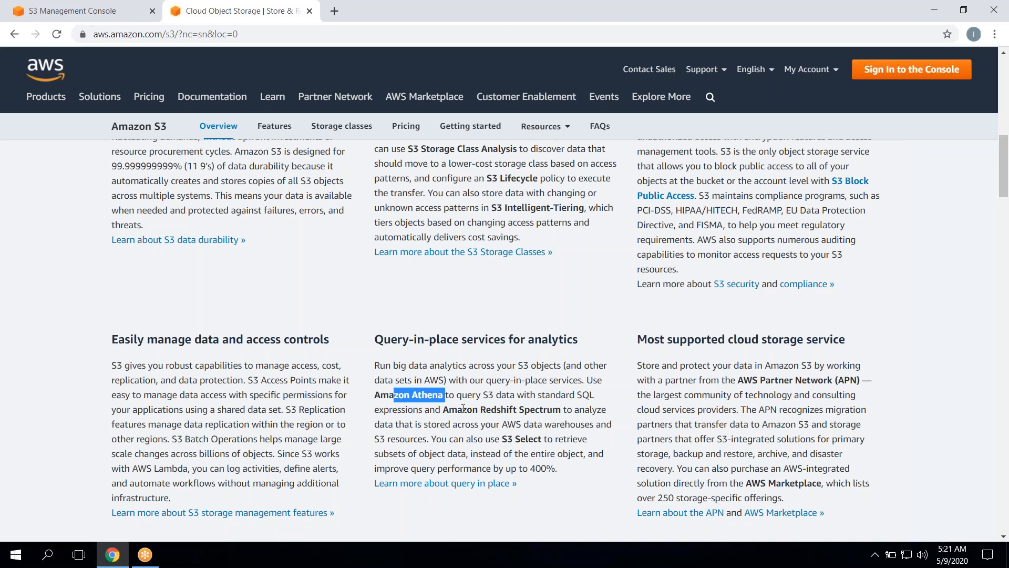
pyautogui.scroll(-1, 463, 408)
pyautogui.doubleClick(465, 407)
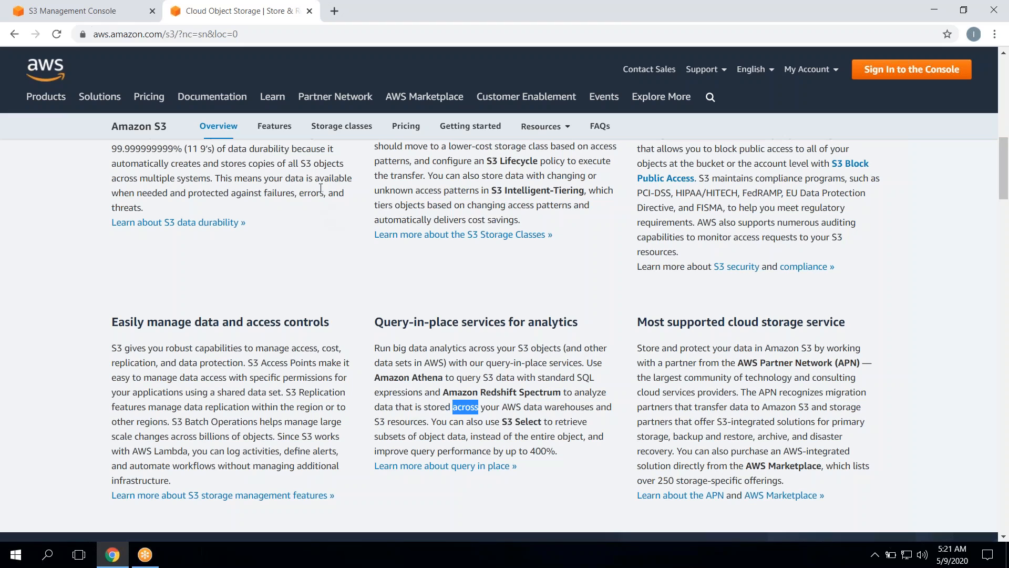
# Step: Open the Amazon S3 Storage classes page and go to its S3 Standard section
pyautogui.click(340, 134)
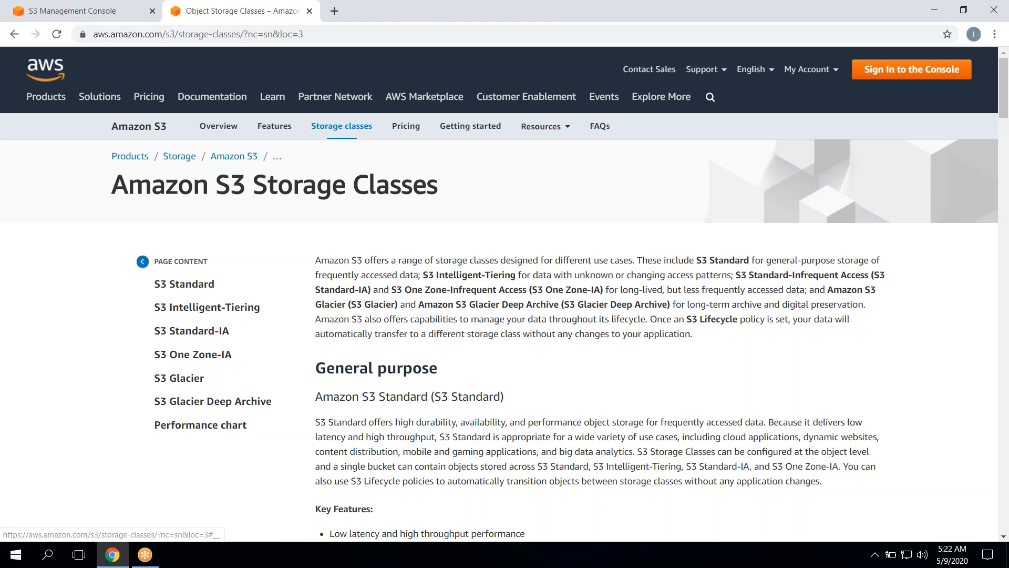
pyautogui.scroll(-1, 394, 420)
pyautogui.tripleClick(394, 420)
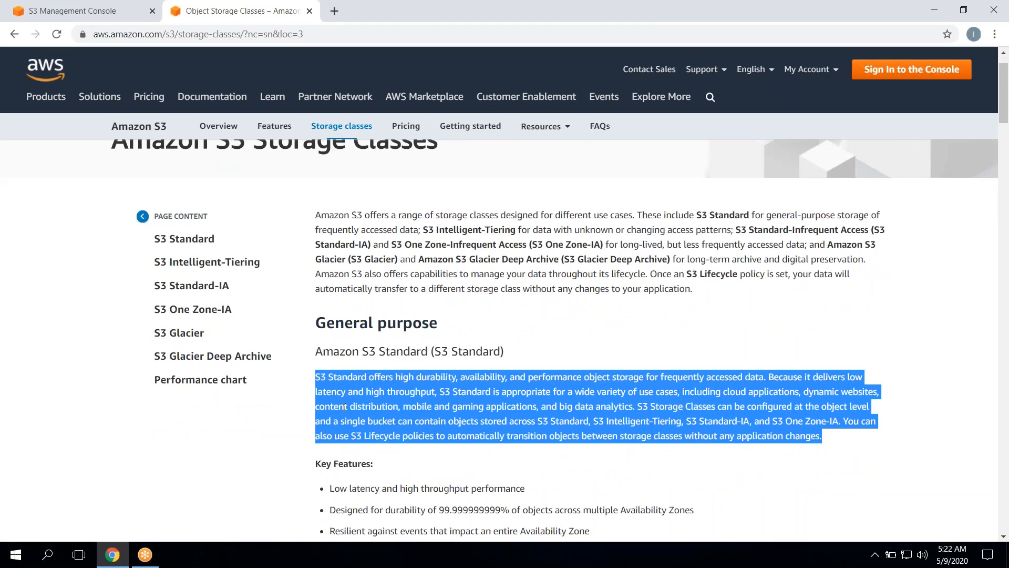
pyautogui.click(181, 244)
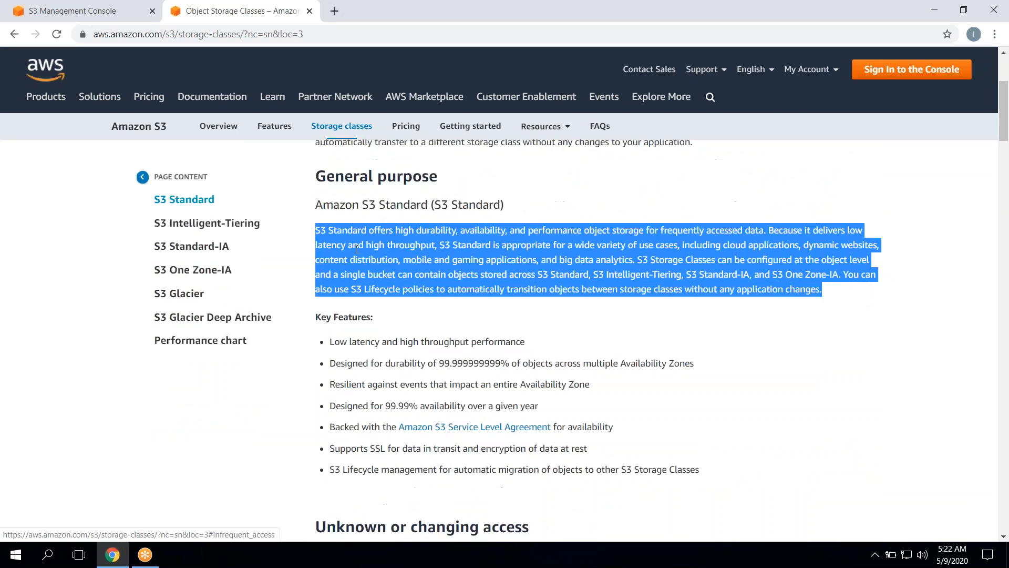
pyautogui.click(513, 301)
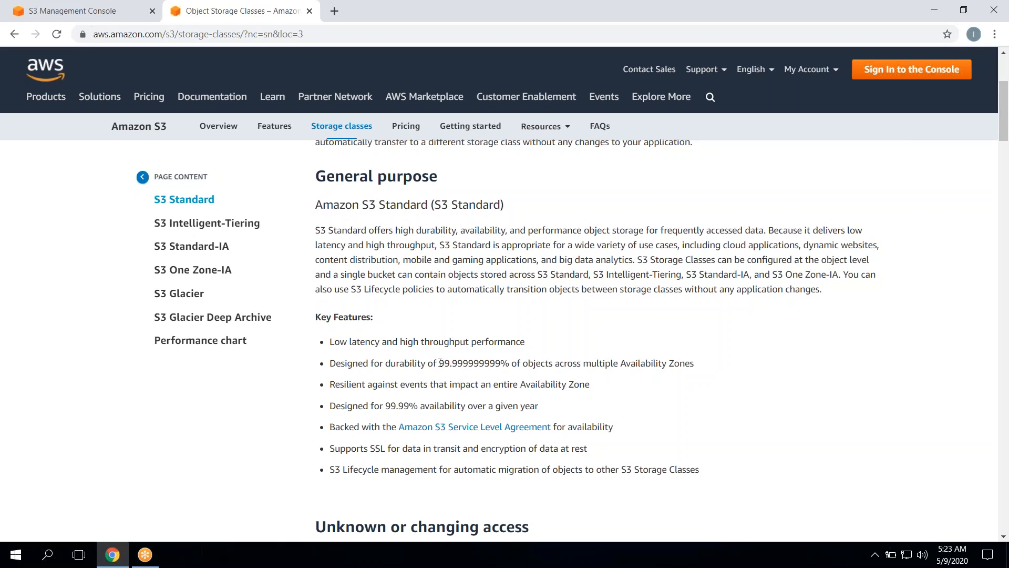
# Step: Highlight the S3 Standard durability feature of 99.999999999% of objects across multiple Availability Zones
pyautogui.moveTo(441, 362); pyautogui.dragTo(489, 366)
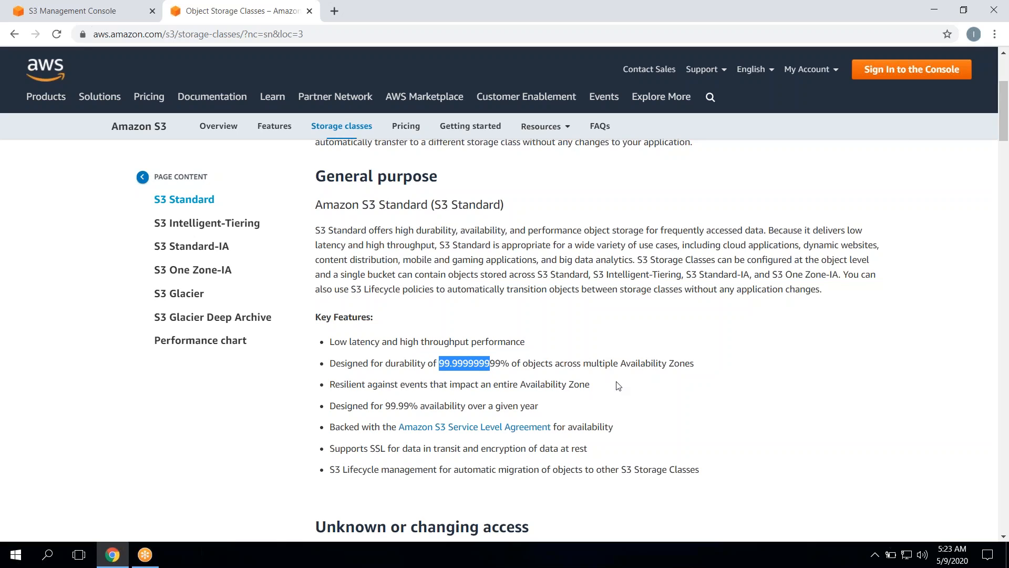
pyautogui.click(691, 363)
pyautogui.moveTo(692, 364); pyautogui.dragTo(564, 359)
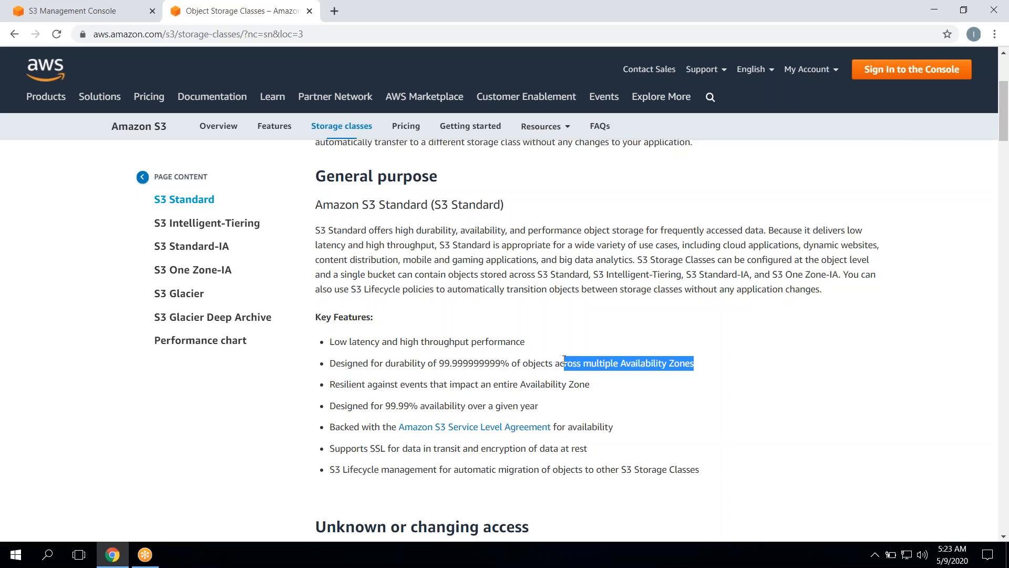
pyautogui.tripleClick(522, 366)
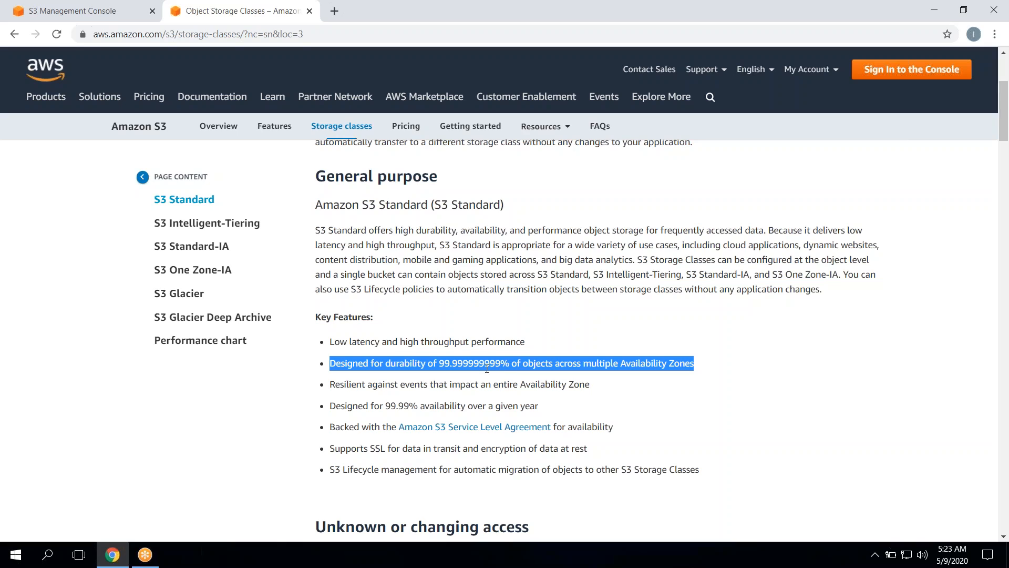
# Step: Review the S3 Standard features on availability, encryption and lifecycle migration, highlighting words in them
pyautogui.doubleClick(381, 398)
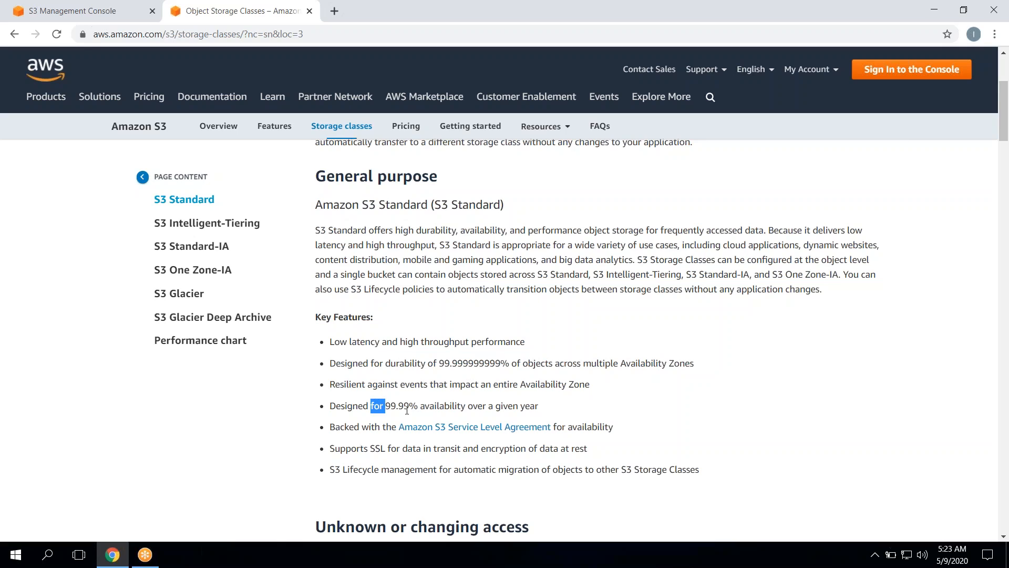
pyautogui.scroll(-1, 496, 409)
pyautogui.doubleClick(495, 409)
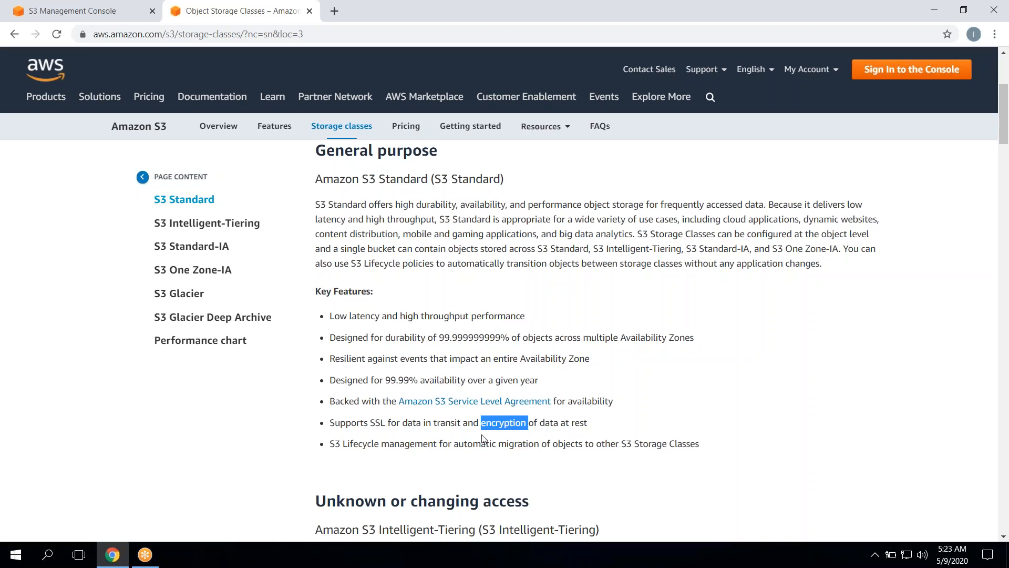
pyautogui.doubleClick(415, 444)
pyautogui.click(418, 445)
pyautogui.moveTo(563, 444); pyautogui.dragTo(700, 442)
pyautogui.click(700, 442)
# Step: Go to the Unknown or changing access section and highlight "Intelligent-Tiering storage" in its description
pyautogui.scroll(-2, 700, 442)
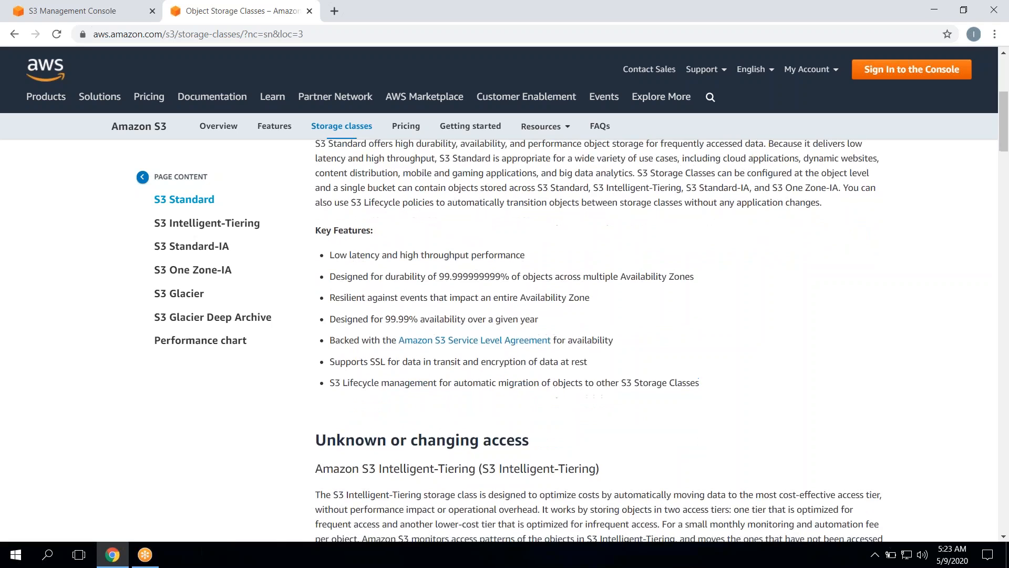
pyautogui.scroll(-3, 700, 442)
pyautogui.doubleClick(701, 434)
pyautogui.scroll(-1, 701, 434)
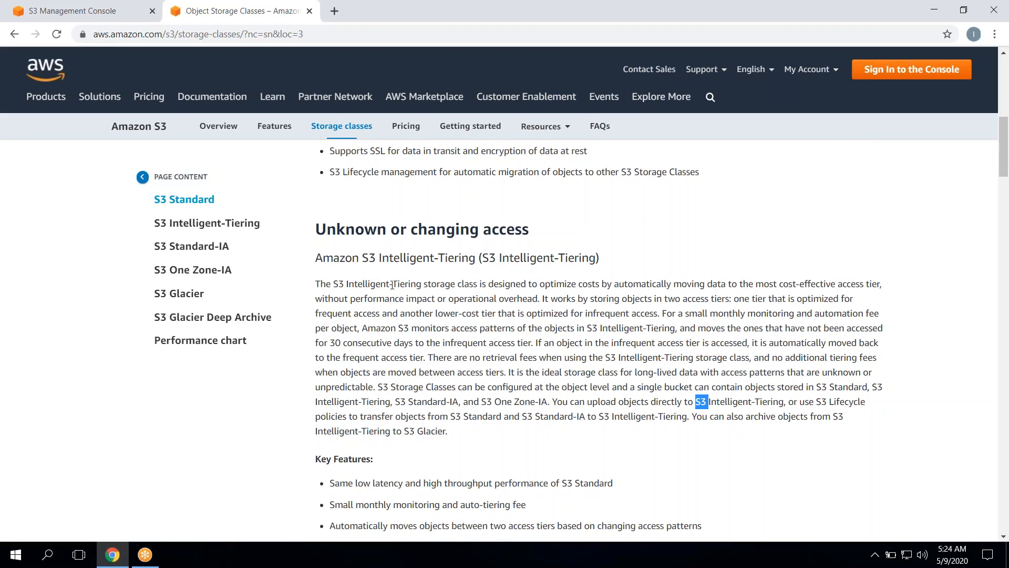
pyautogui.moveTo(354, 287); pyautogui.dragTo(459, 286)
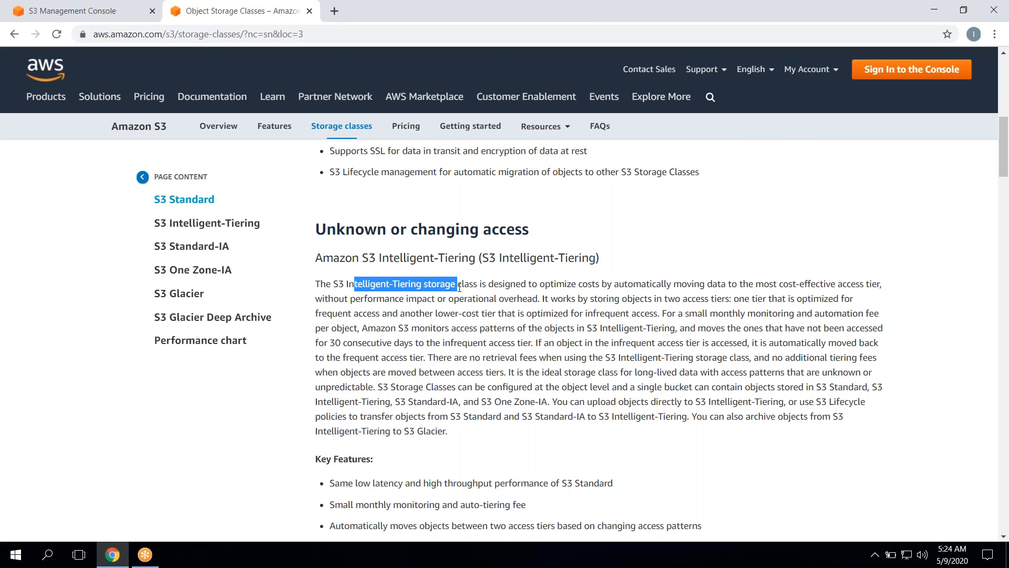
pyautogui.moveTo(460, 287); pyautogui.dragTo(461, 287)
# Step: Highlight the Intelligent-Tiering phrases on two access tiers, the lower-cost tier and access pattern monitoring, plus the name in the heading
pyautogui.moveTo(550, 300); pyautogui.dragTo(689, 300)
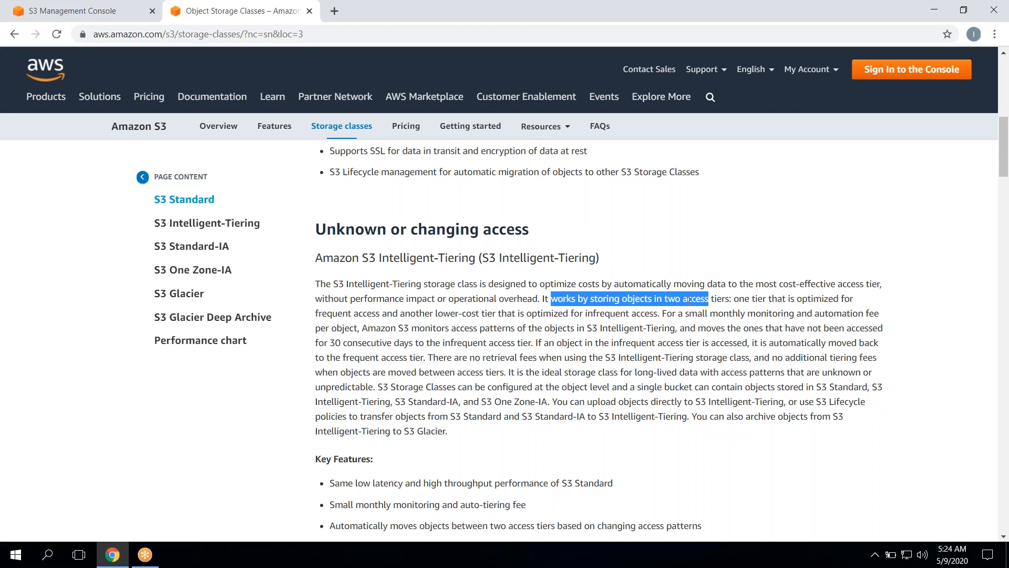
pyautogui.moveTo(418, 313); pyautogui.dragTo(520, 323)
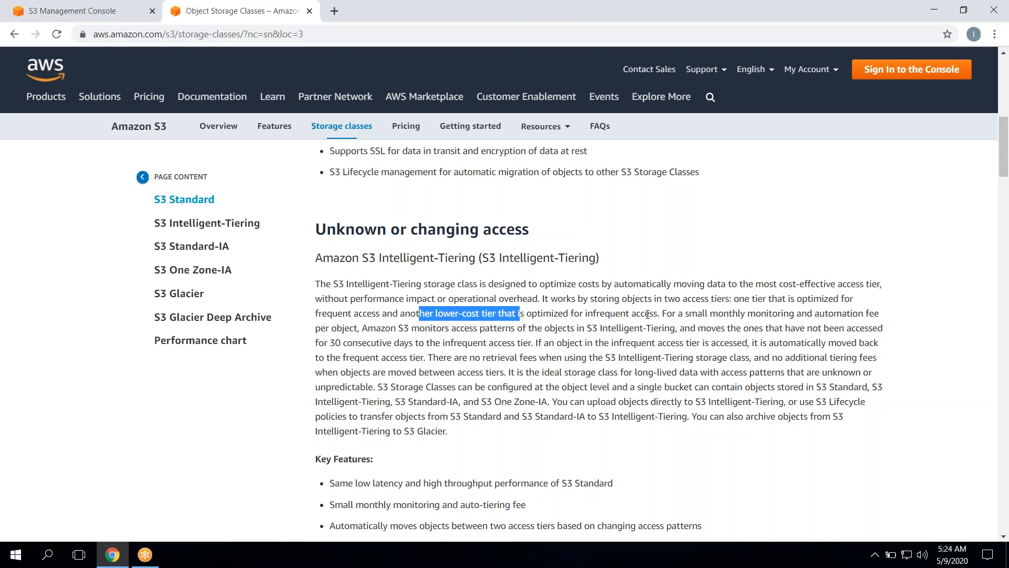
pyautogui.moveTo(391, 328); pyautogui.dragTo(506, 328)
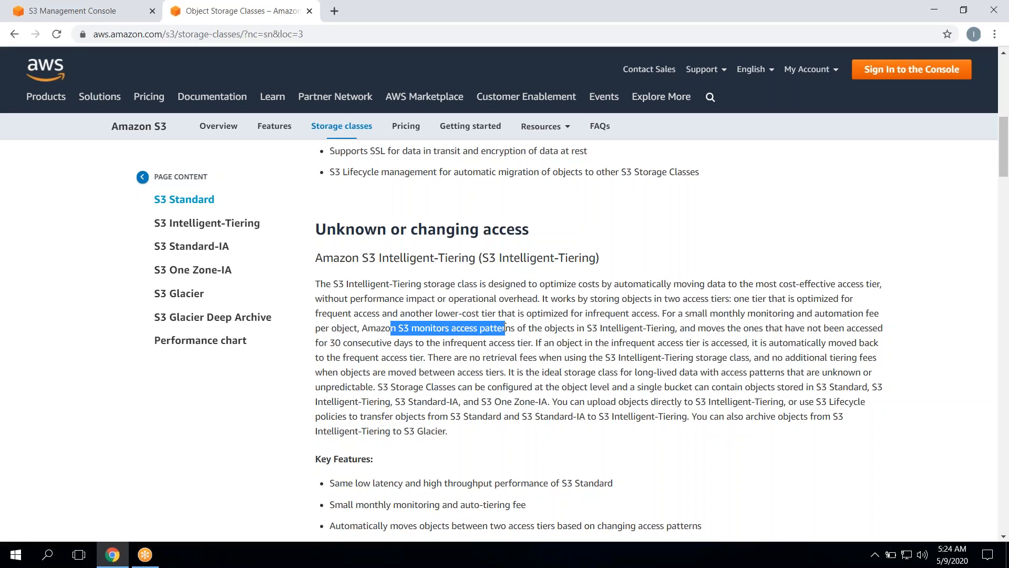
pyautogui.click(533, 343)
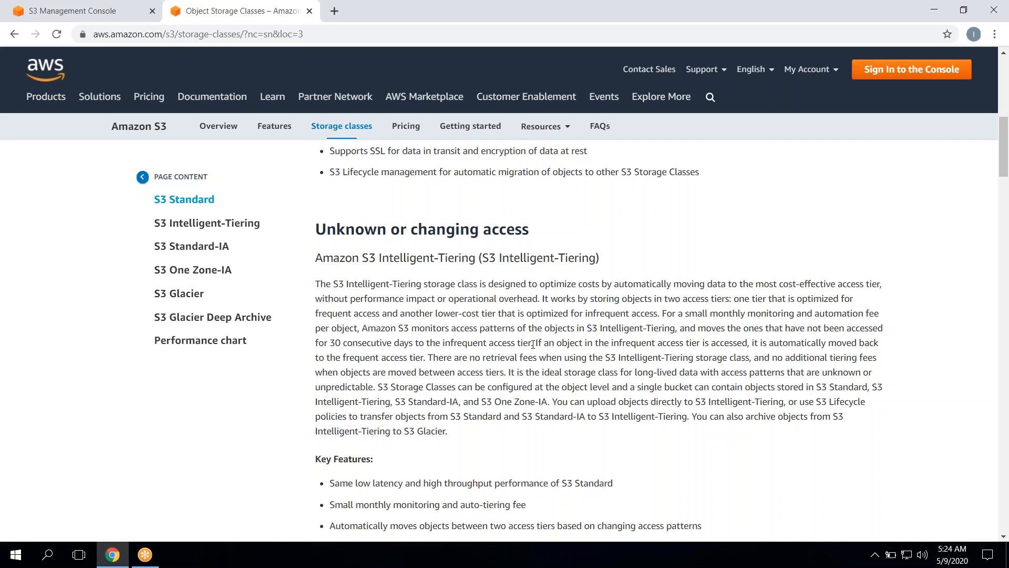
pyautogui.scroll(-1, 533, 345)
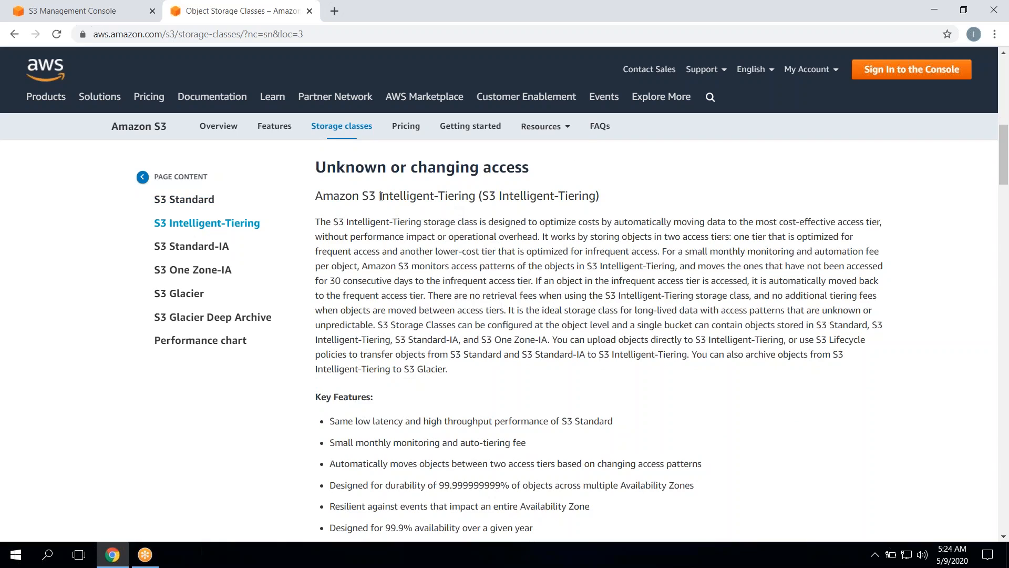
pyautogui.moveTo(381, 196); pyautogui.dragTo(476, 198)
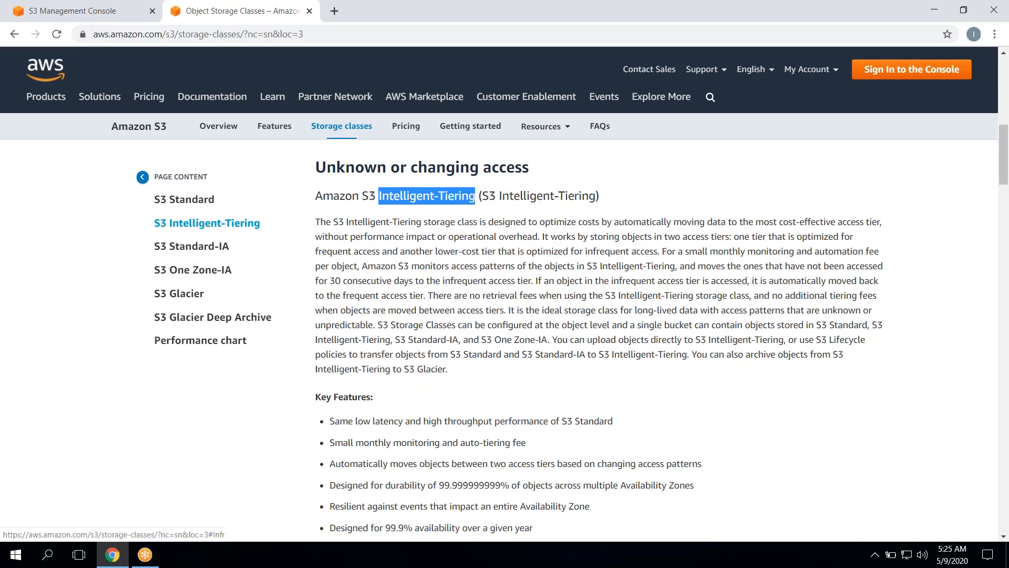
# Step: Highlight the resilience, durability and 99.9% availability wording in the S3 Intelligent-Tiering key features
pyautogui.scroll(-1, 599, 336)
pyautogui.scroll(-1, 489, 437)
pyautogui.tripleClick(489, 452)
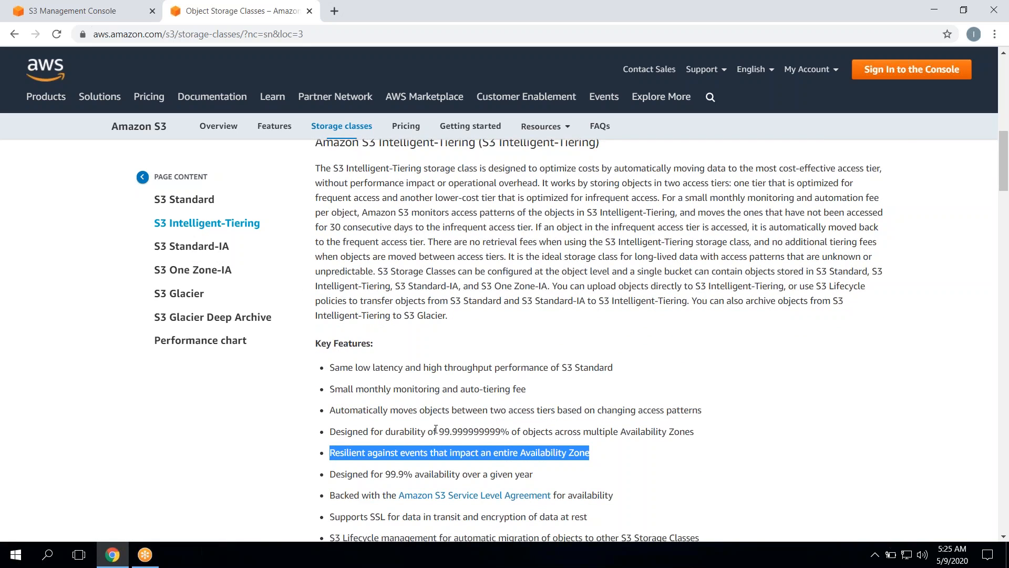
pyautogui.moveTo(436, 429); pyautogui.dragTo(469, 429)
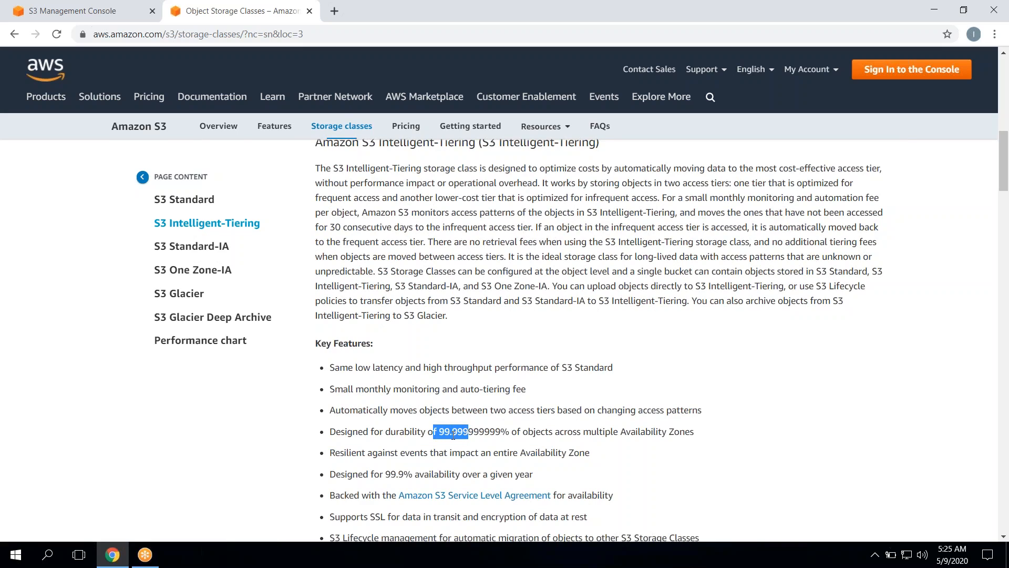
pyautogui.scroll(-1, 524, 397)
pyautogui.moveTo(524, 398); pyautogui.dragTo(713, 394)
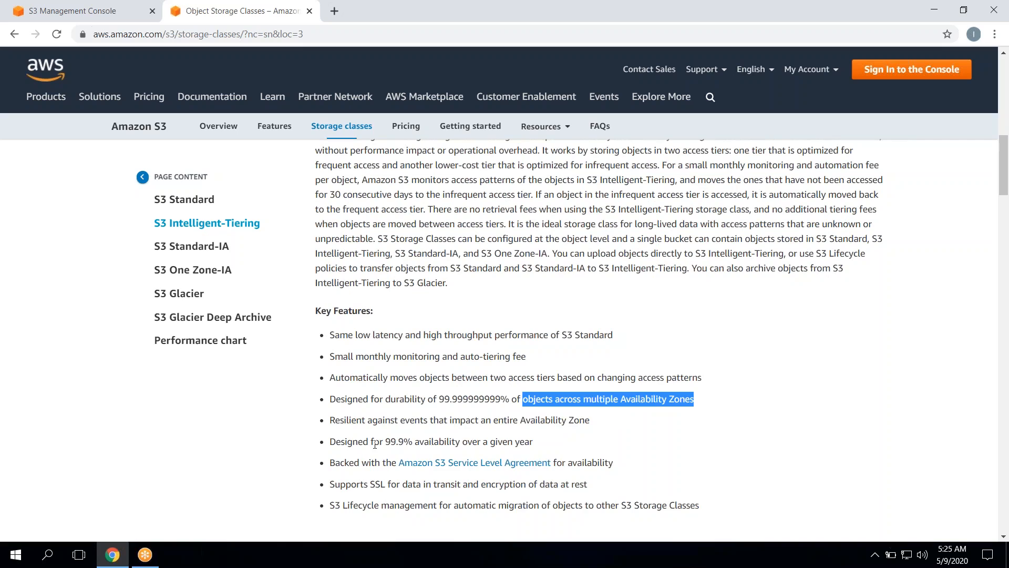
pyautogui.moveTo(385, 441); pyautogui.dragTo(413, 442)
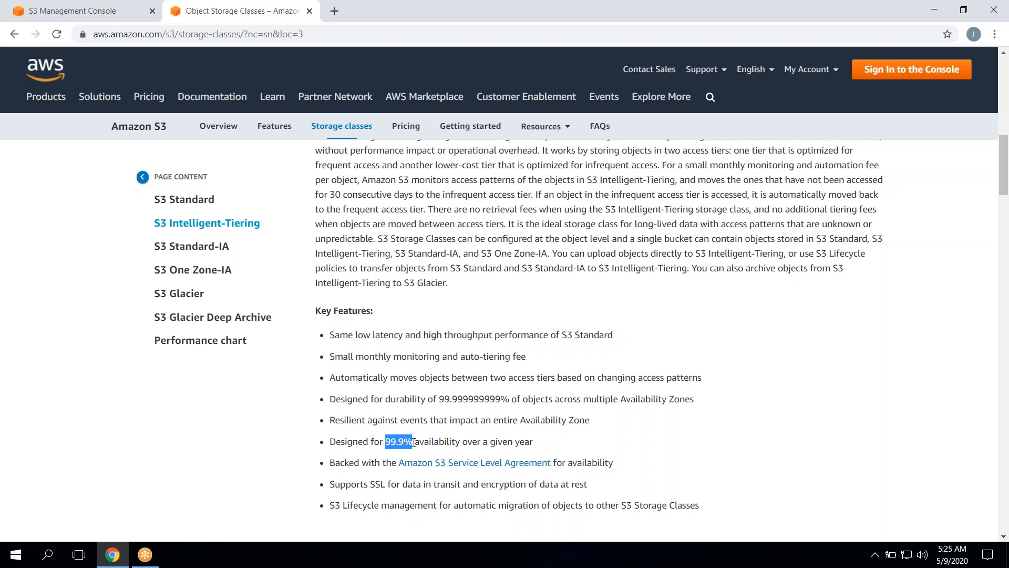
# Step: Examine the S3 Standard-IA description and key features in the Infrequent access section, including its availability figure
pyautogui.scroll(-1, 414, 442)
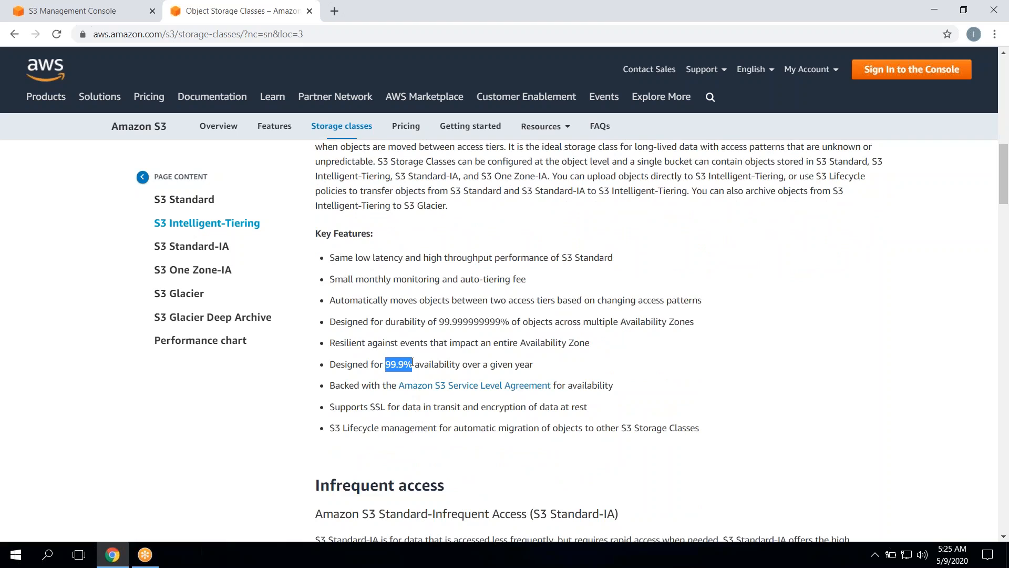
pyautogui.scroll(-1, 412, 362)
pyautogui.doubleClick(421, 388)
pyautogui.scroll(-1, 421, 386)
pyautogui.click(422, 363)
pyautogui.scroll(-1, 601, 341)
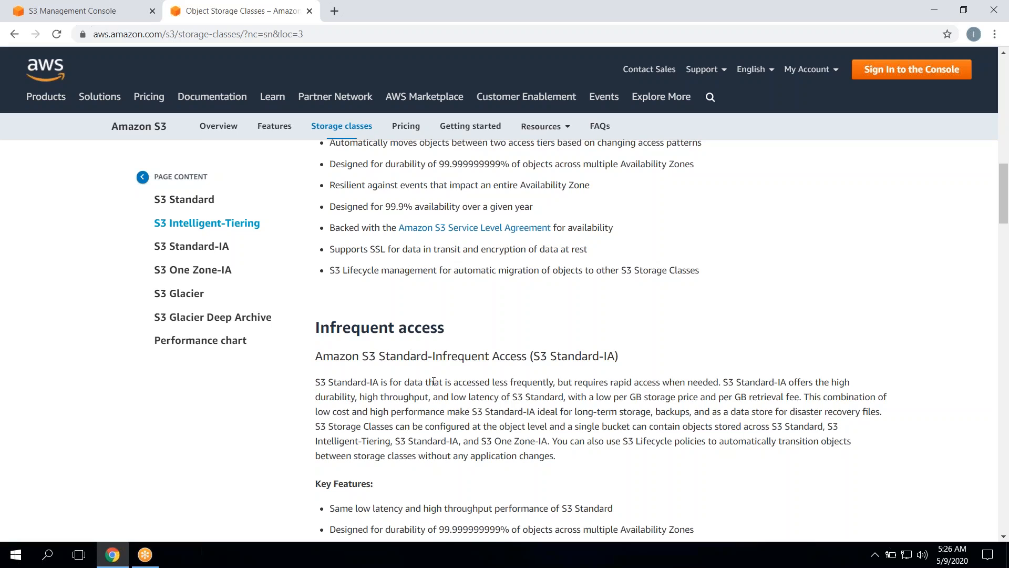
pyautogui.scroll(-2, 433, 381)
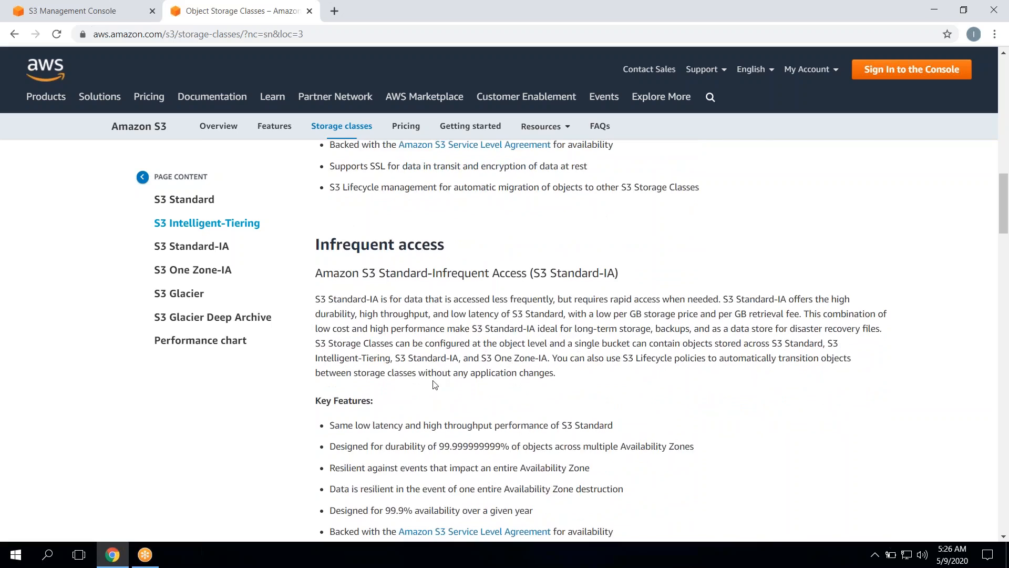
pyautogui.scroll(-2, 434, 385)
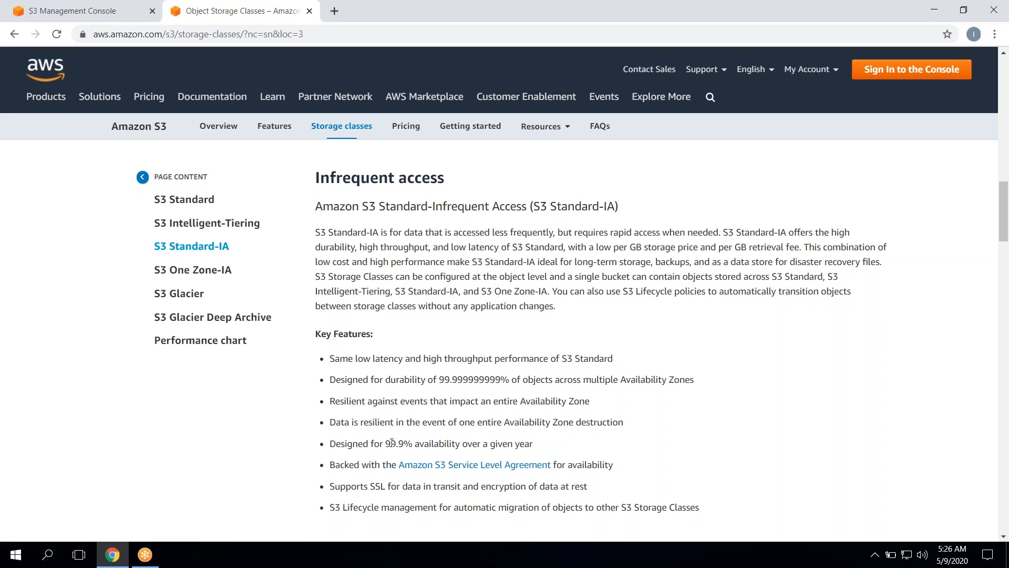
pyautogui.moveTo(389, 443); pyautogui.dragTo(384, 443)
# Step: Examine the S3 One Zone-IA description, key features and footnote about single Availability Zone storage
pyautogui.scroll(-2, 601, 336)
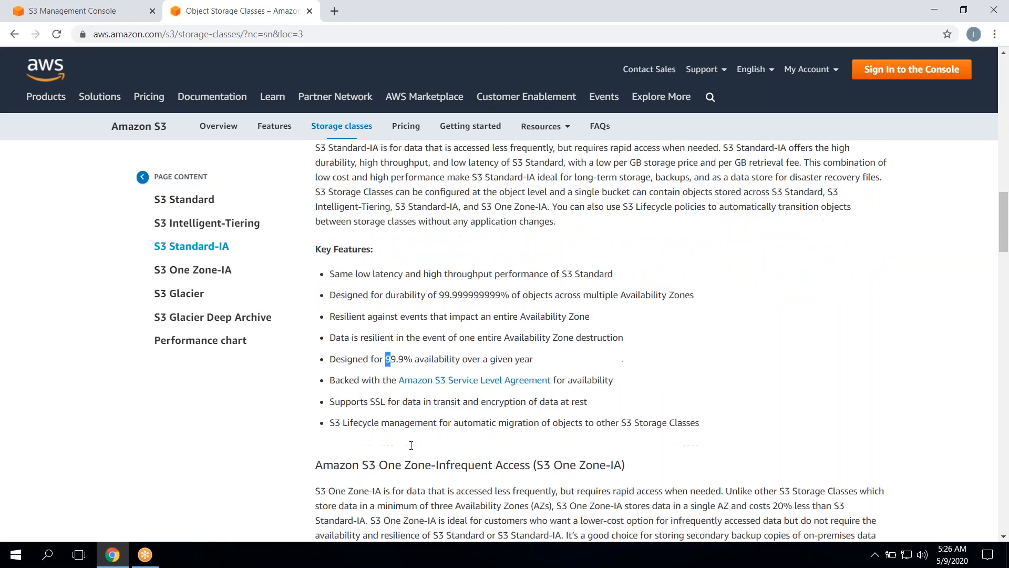
pyautogui.scroll(-1, 387, 305)
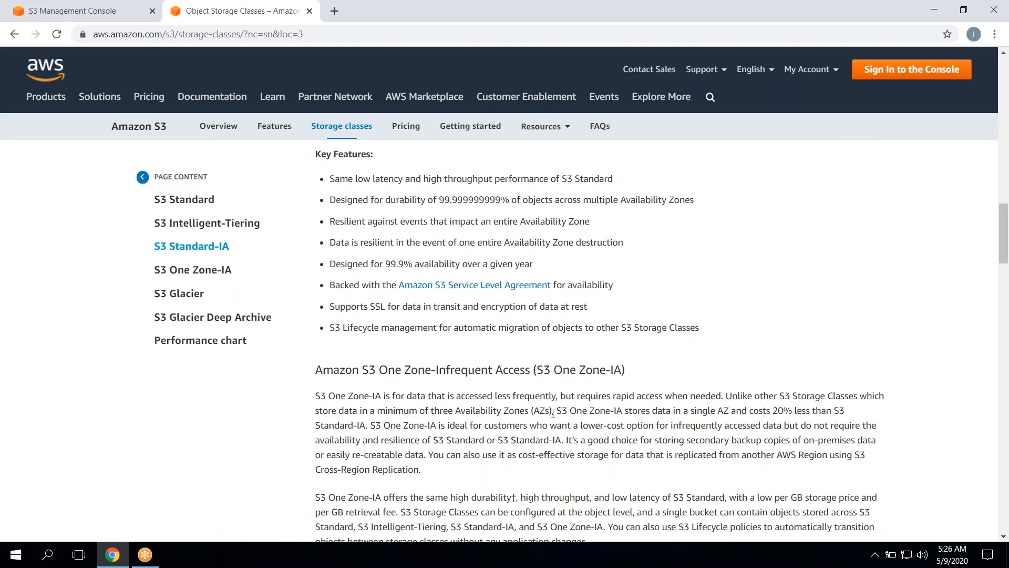
pyautogui.scroll(-4, 553, 414)
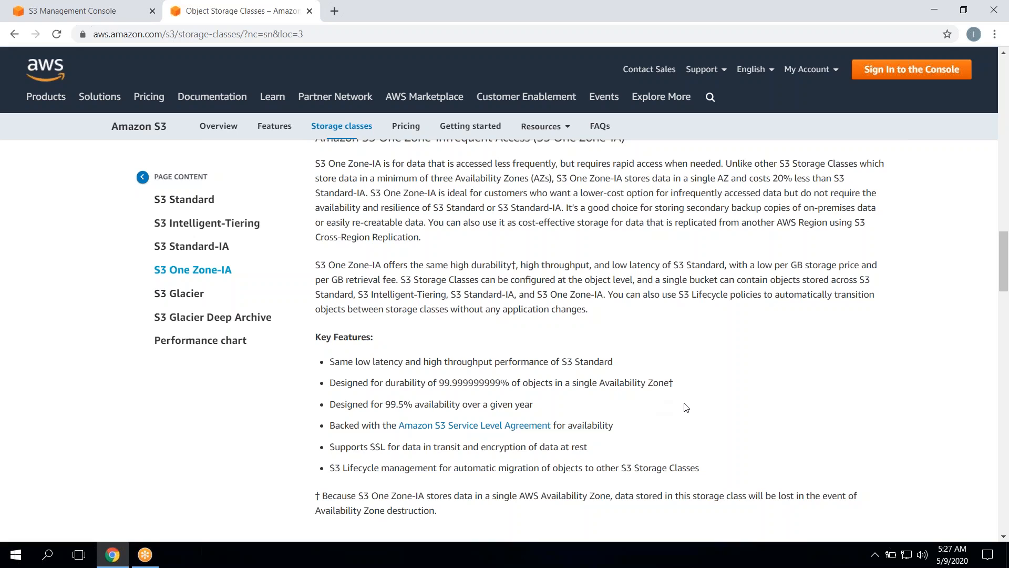
pyautogui.scroll(-4, 686, 408)
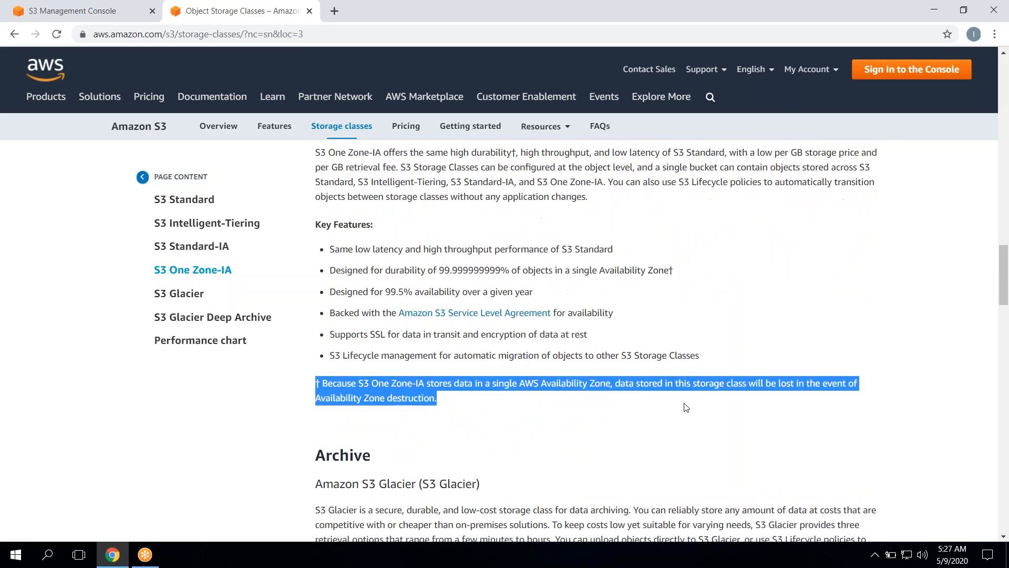
# Step: Go to the Archive section and highlight the storage class for data archiving wording in the S3 Glacier description
pyautogui.scroll(-2, 678, 409)
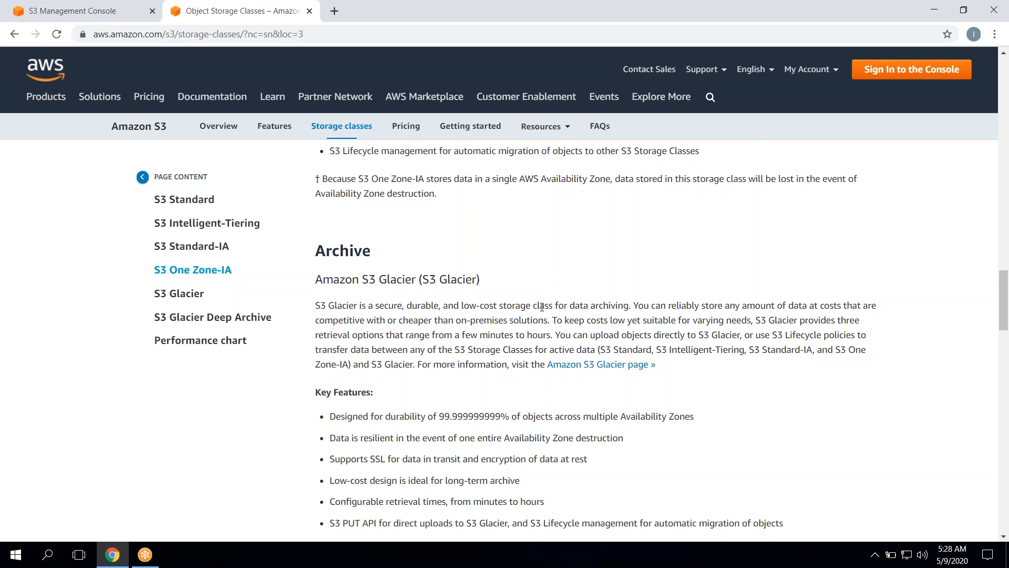
pyautogui.moveTo(513, 309); pyautogui.dragTo(580, 308)
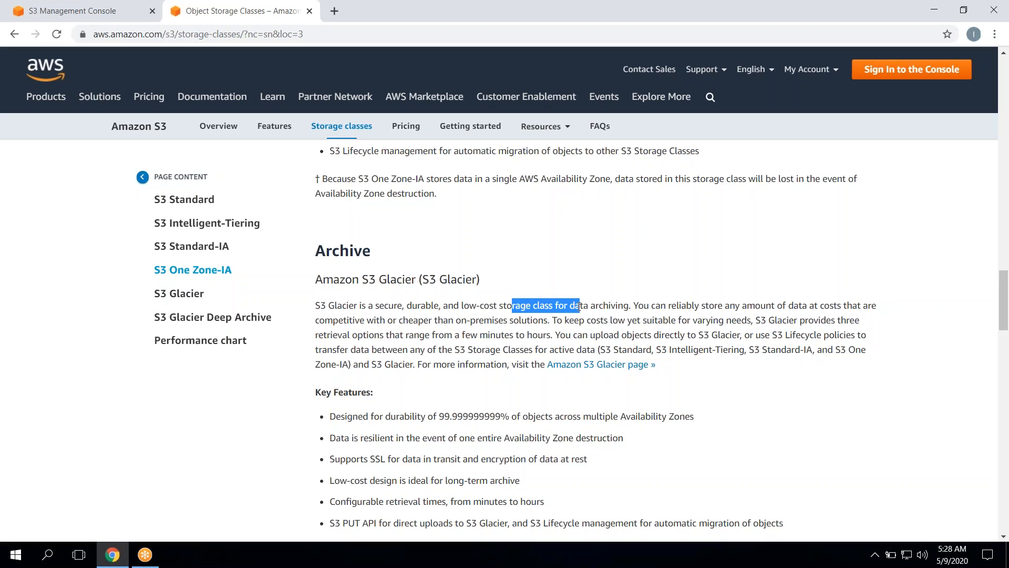
# Step: Examine the S3 Glacier and S3 Glacier Deep Archive descriptions, then go to the Performance across the S3 Storage Classes chart
pyautogui.moveTo(579, 305); pyautogui.dragTo(577, 306)
pyautogui.scroll(-3, 578, 307)
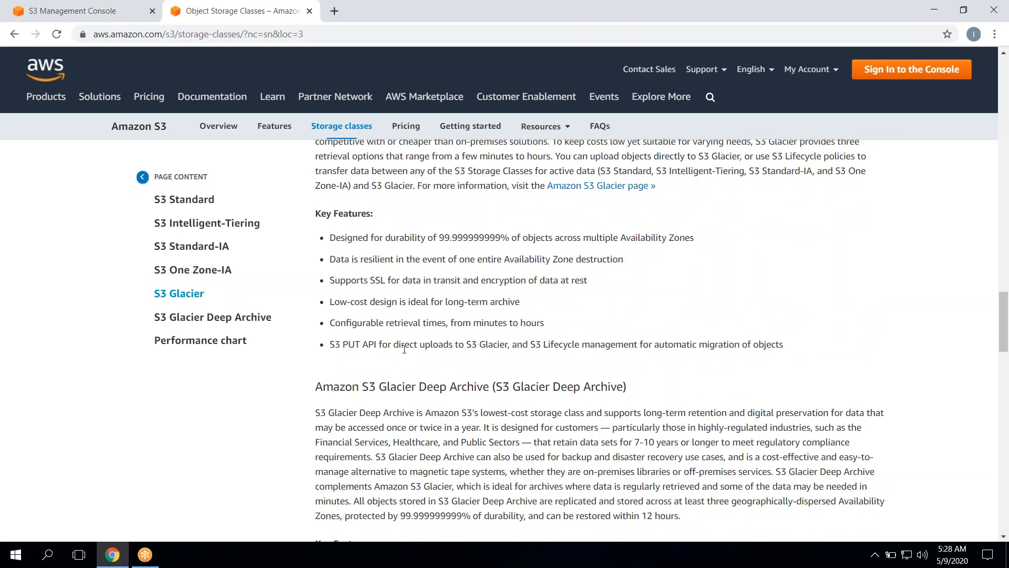
pyautogui.scroll(-5, 371, 363)
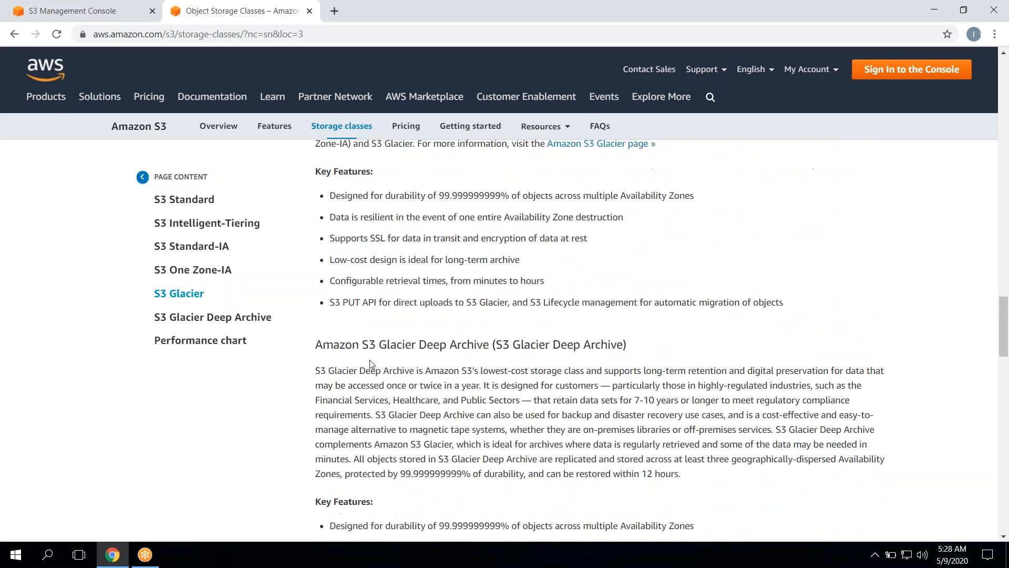
pyautogui.scroll(-5, 599, 341)
pyautogui.scroll(-1, 369, 221)
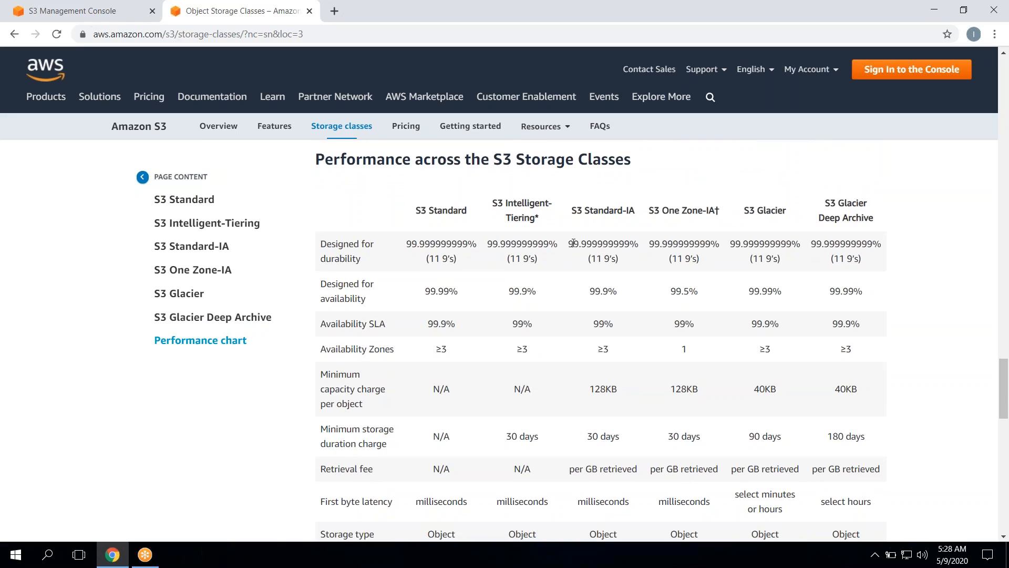
pyautogui.scroll(-1, 573, 243)
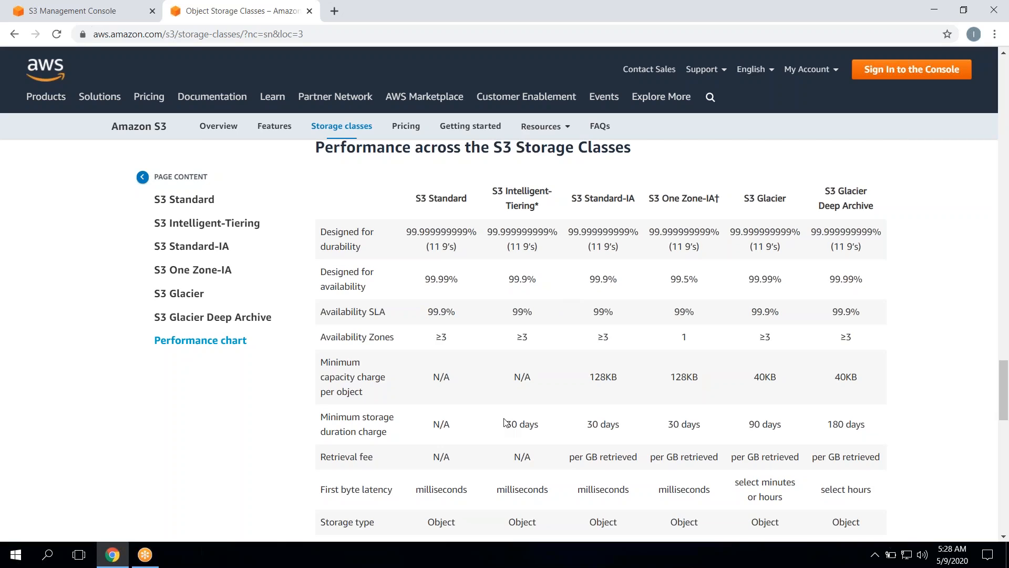
# Step: Highlight the minimum storage duration charges for the Intelligent-Tiering, Standard-IA, One Zone-IA, Glacier and Glacier Deep Archive classes in the performance chart
pyautogui.moveTo(505, 424); pyautogui.dragTo(539, 428)
pyautogui.moveTo(587, 425); pyautogui.dragTo(623, 428)
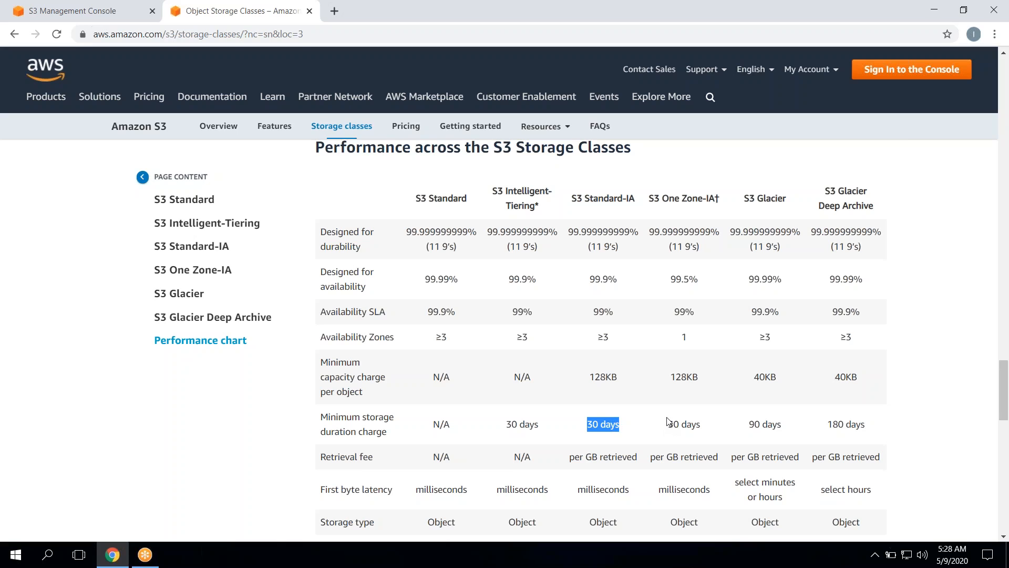
pyautogui.moveTo(669, 425); pyautogui.dragTo(696, 425)
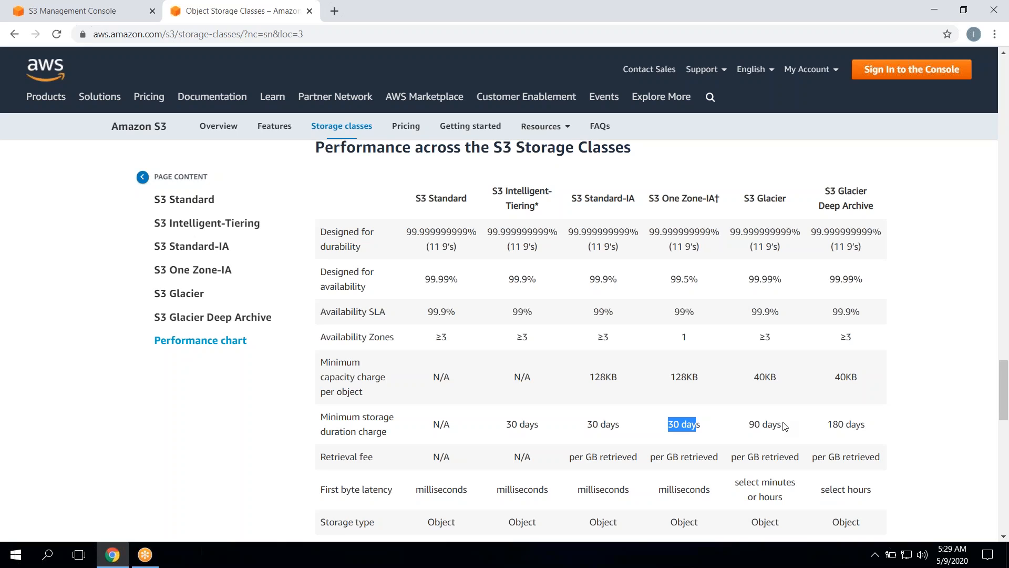
pyautogui.moveTo(784, 425); pyautogui.dragTo(752, 429)
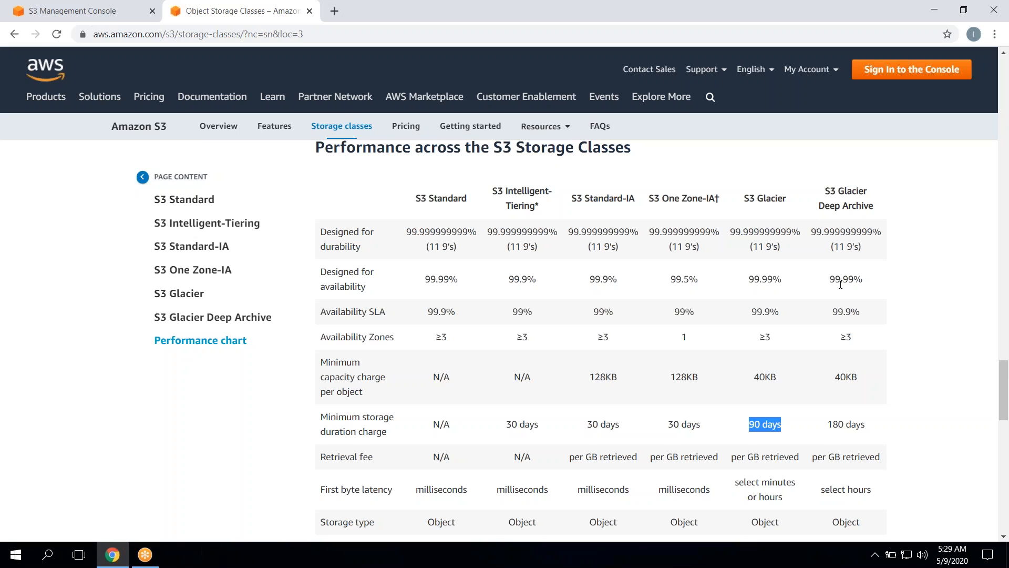
pyautogui.click(870, 422)
pyautogui.moveTo(870, 422); pyautogui.dragTo(844, 419)
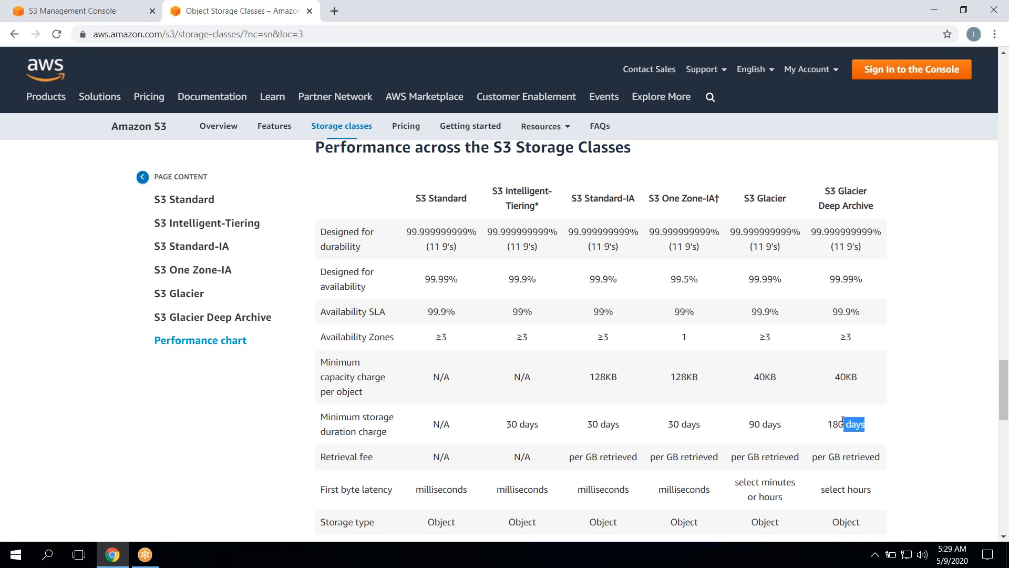
pyautogui.moveTo(844, 420); pyautogui.dragTo(829, 420)
# Step: Highlight the retrieval fee row label and the S3 One Zone-IA retrieval fee and first byte latency, and view the rest of the page
pyautogui.moveTo(383, 465); pyautogui.dragTo(327, 469)
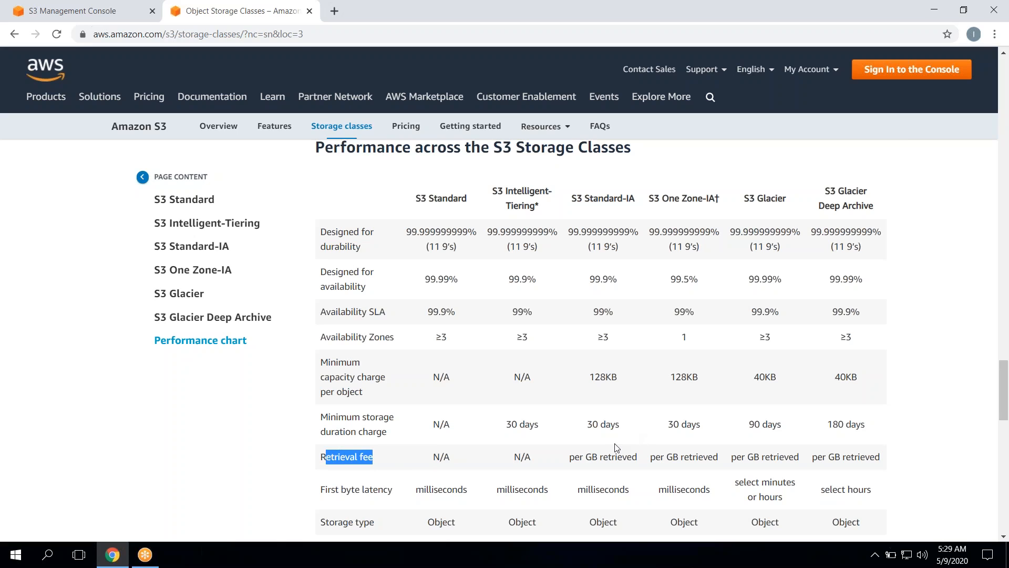
pyautogui.click(651, 456)
pyautogui.moveTo(652, 456); pyautogui.dragTo(697, 455)
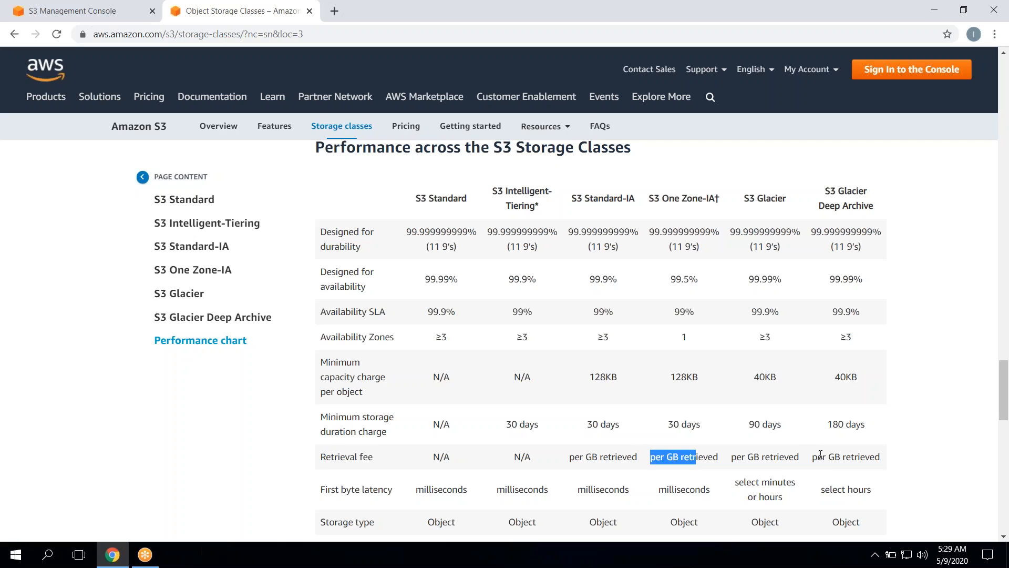
pyautogui.doubleClick(654, 481)
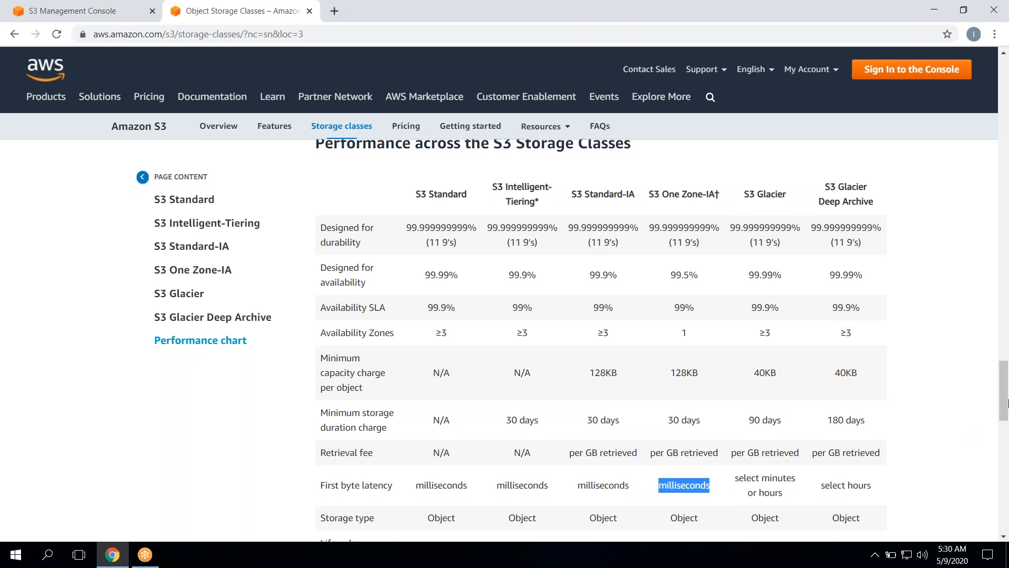
pyautogui.click(1008, 404)
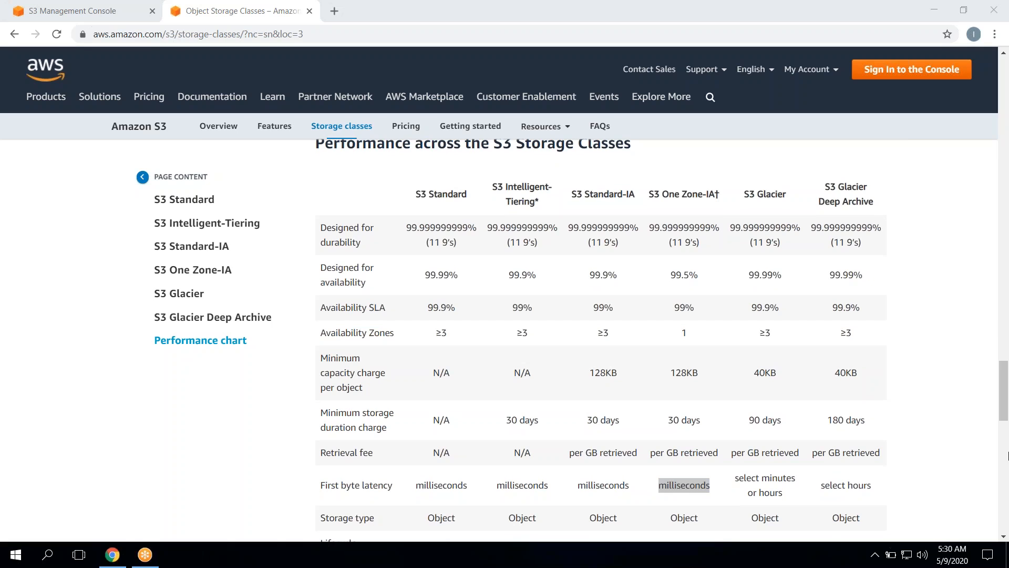
pyautogui.click(1005, 457)
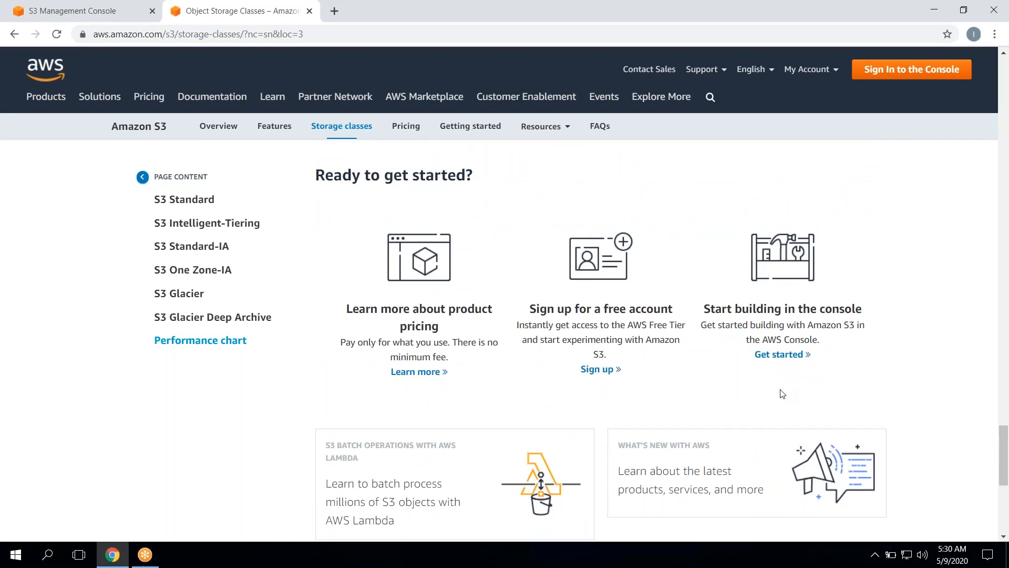
# Step: Switch to the S3 Management Console and dismiss the notice about the updated console design
pyautogui.click(97, 16)
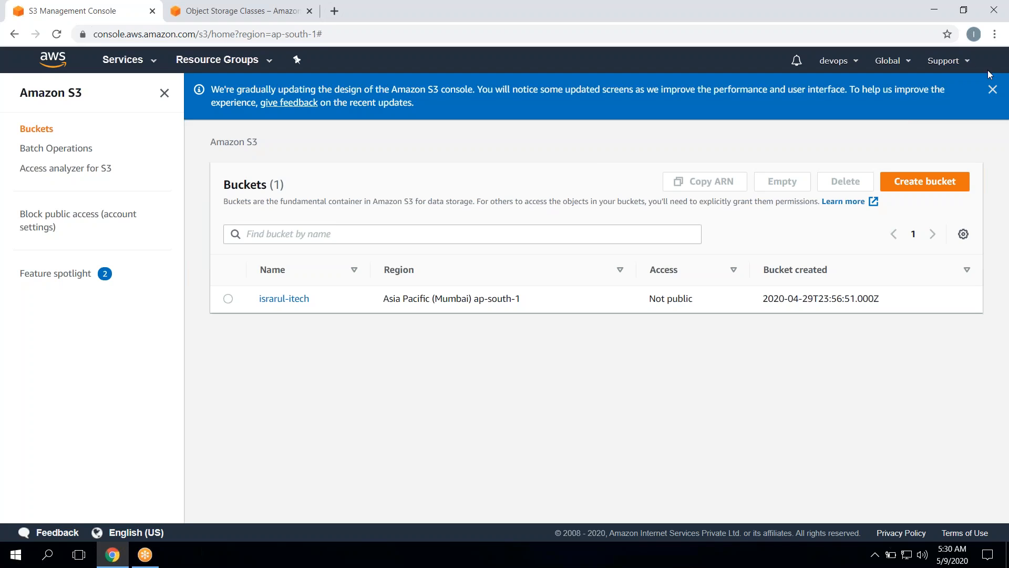
pyautogui.click(992, 92)
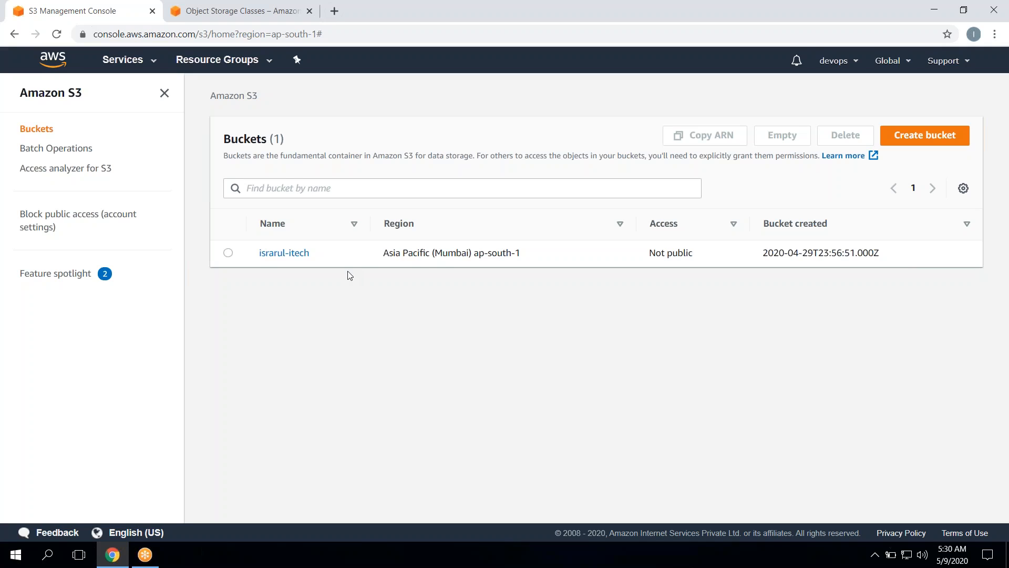
# Step: Try to delete the existing bucket in Asia Pacific (Mumbai) and return to the bucket list
pyautogui.click(228, 253)
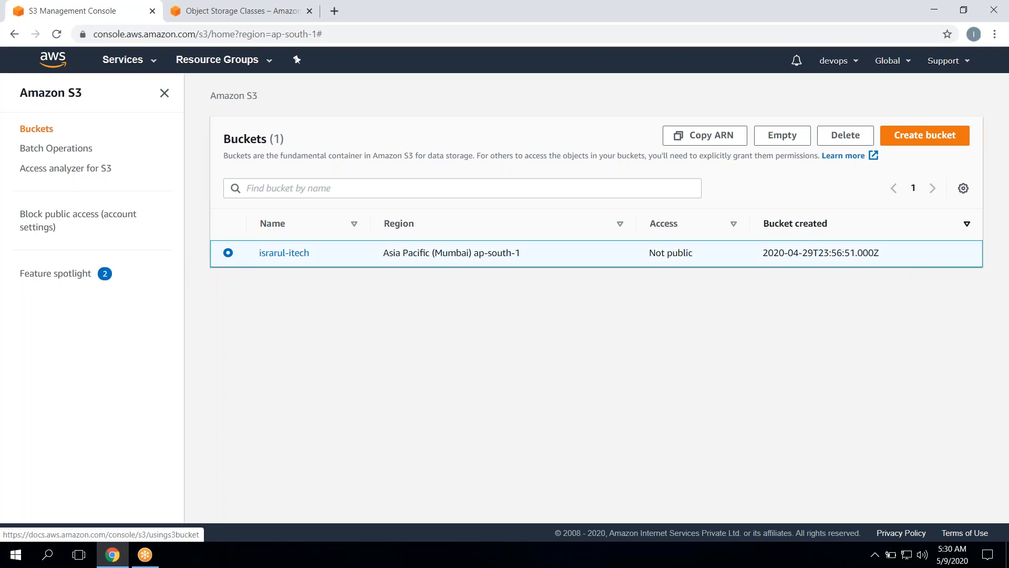
pyautogui.click(858, 135)
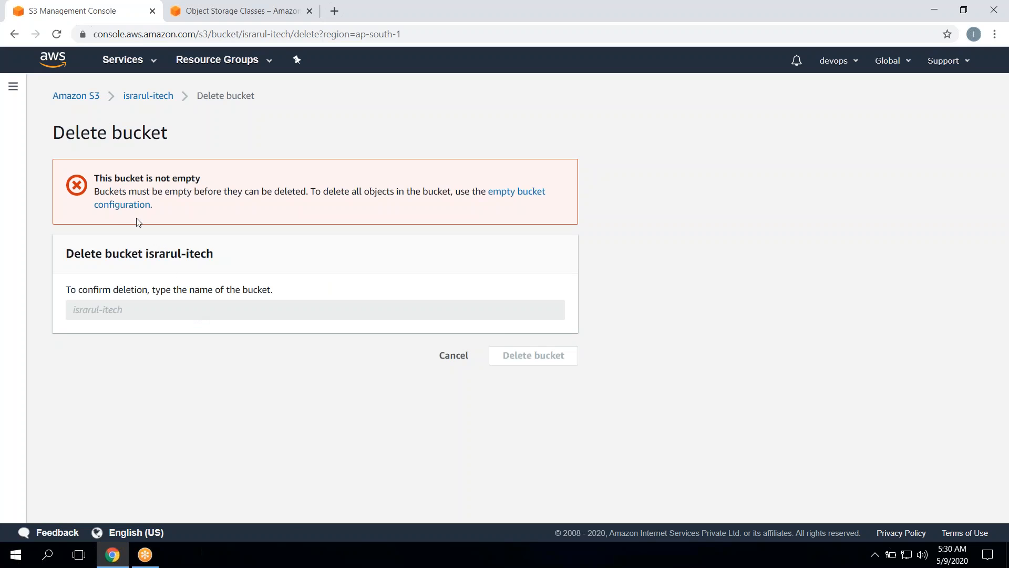
pyautogui.click(460, 355)
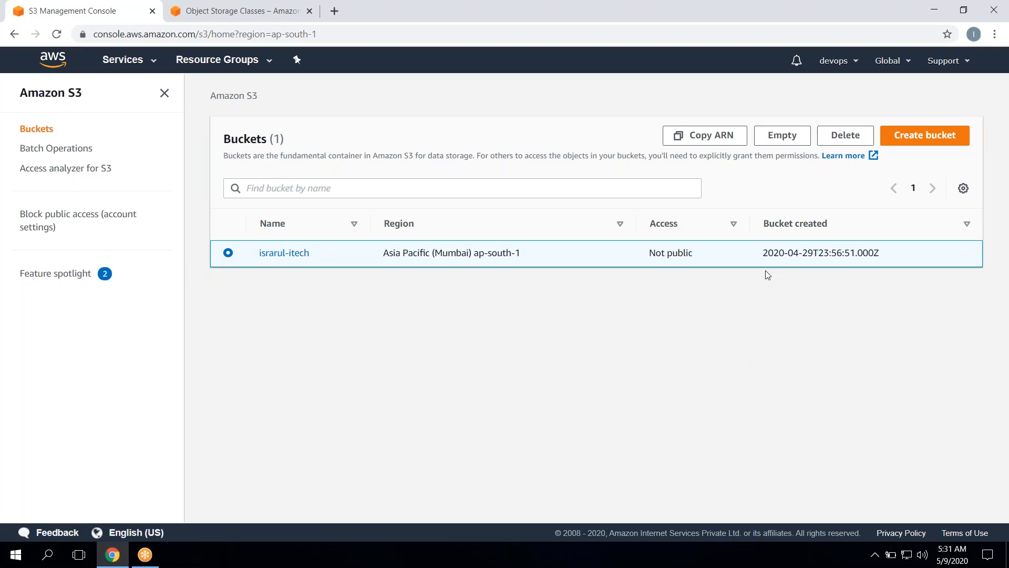
# Step: Start a new bucket and name it with the prefix "itech-", the owner's first name and the number 2
pyautogui.click(912, 146)
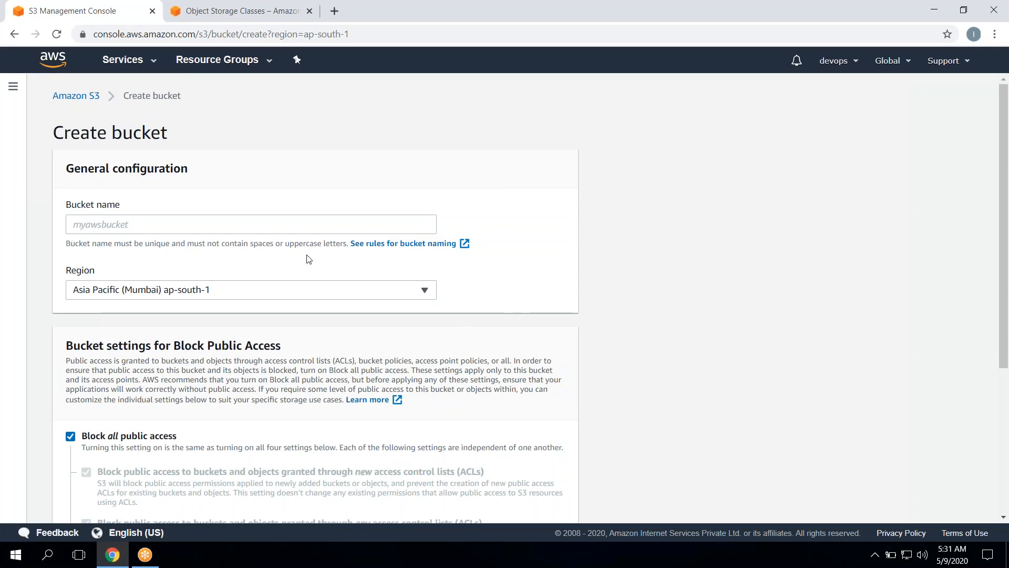
pyautogui.click(327, 227)
pyautogui.write('itech-israrul2')
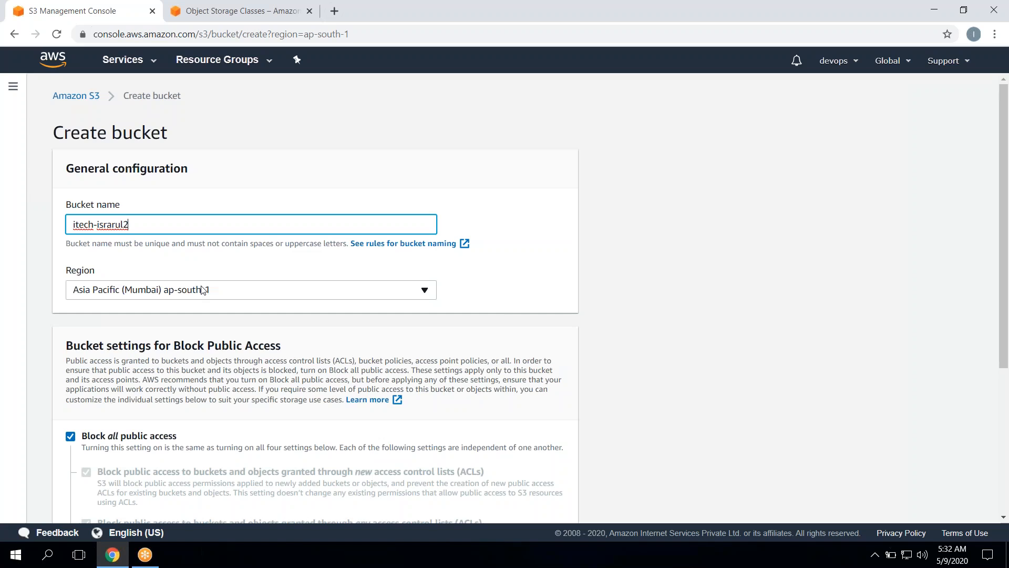
# Step: Review the public access settings and create the bucket in Asia Pacific (Mumbai) with Block all public access enabled
pyautogui.scroll(-1, 203, 290)
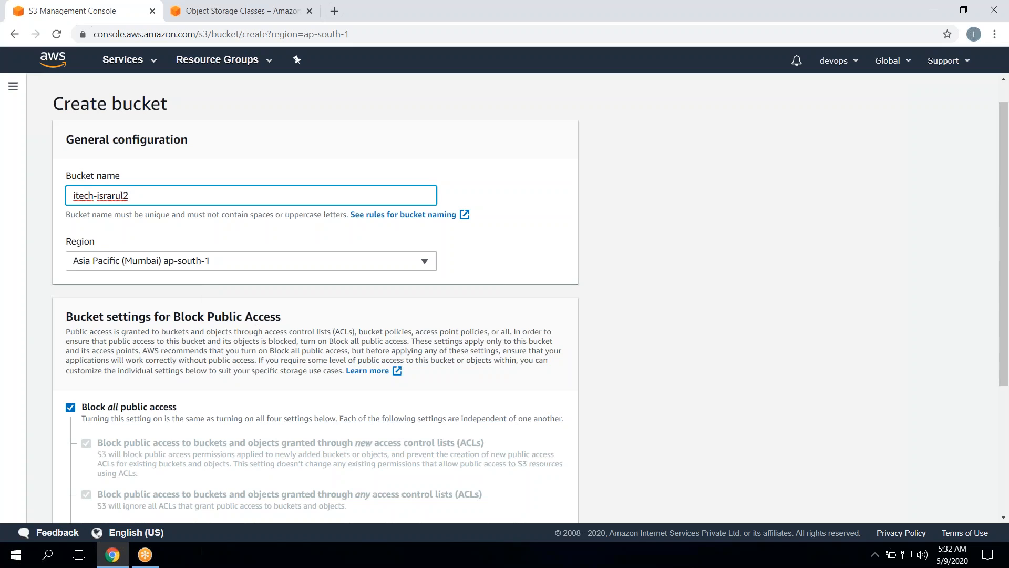
pyautogui.scroll(-1, 160, 341)
pyautogui.click(160, 341)
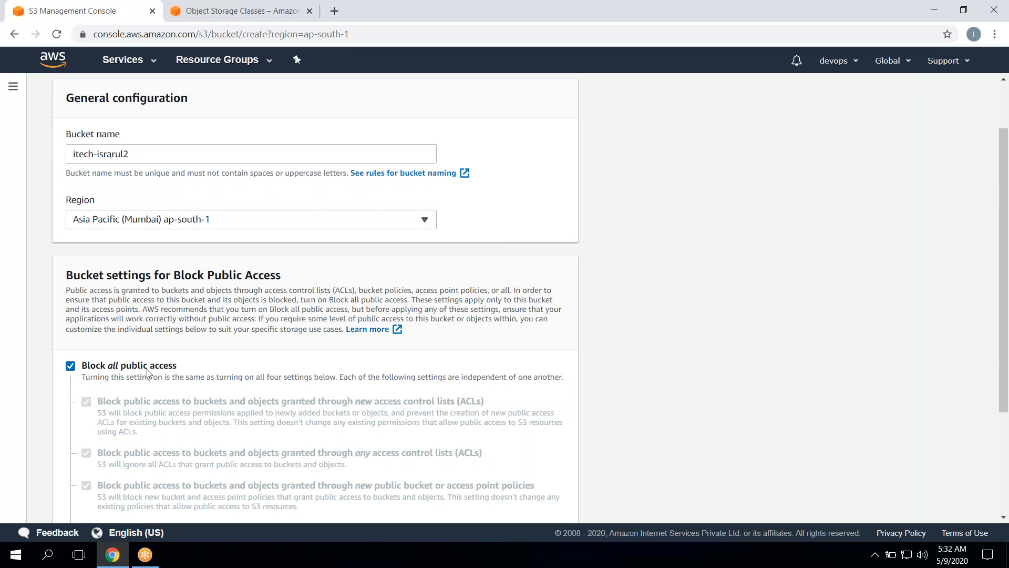
pyautogui.scroll(-1, 147, 373)
pyautogui.tripleClick(131, 365)
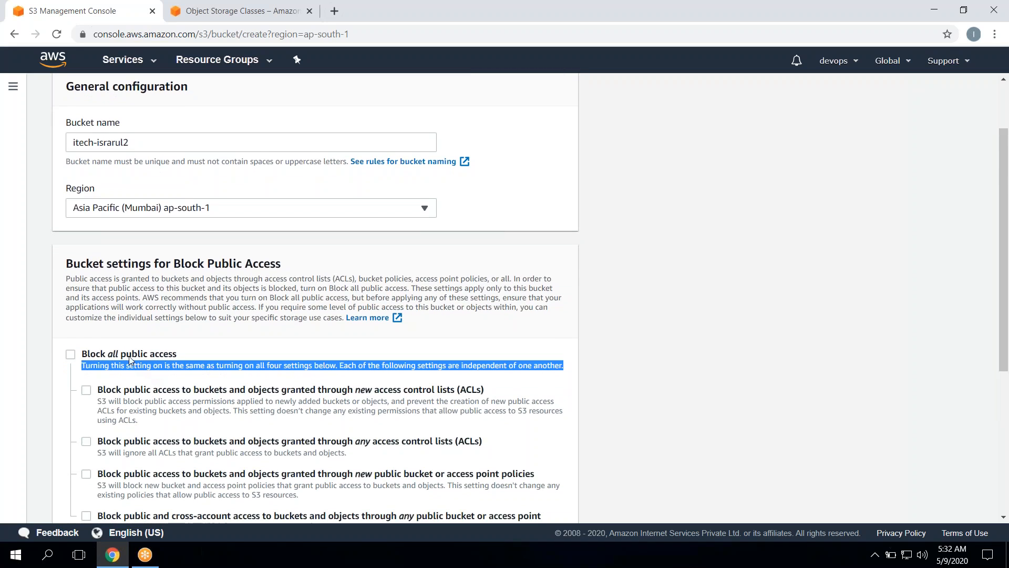
pyautogui.click(128, 356)
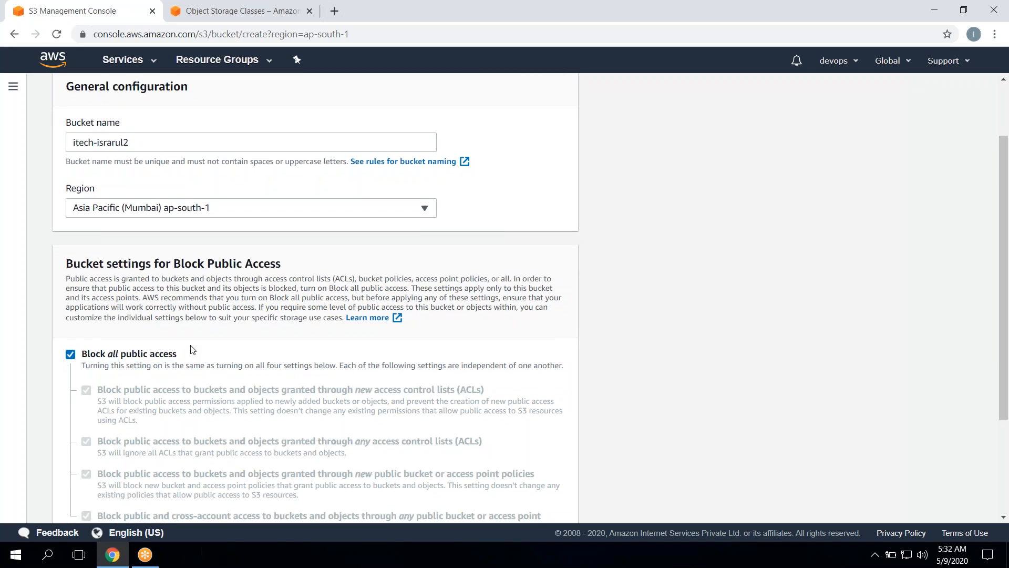
pyautogui.scroll(-3, 192, 349)
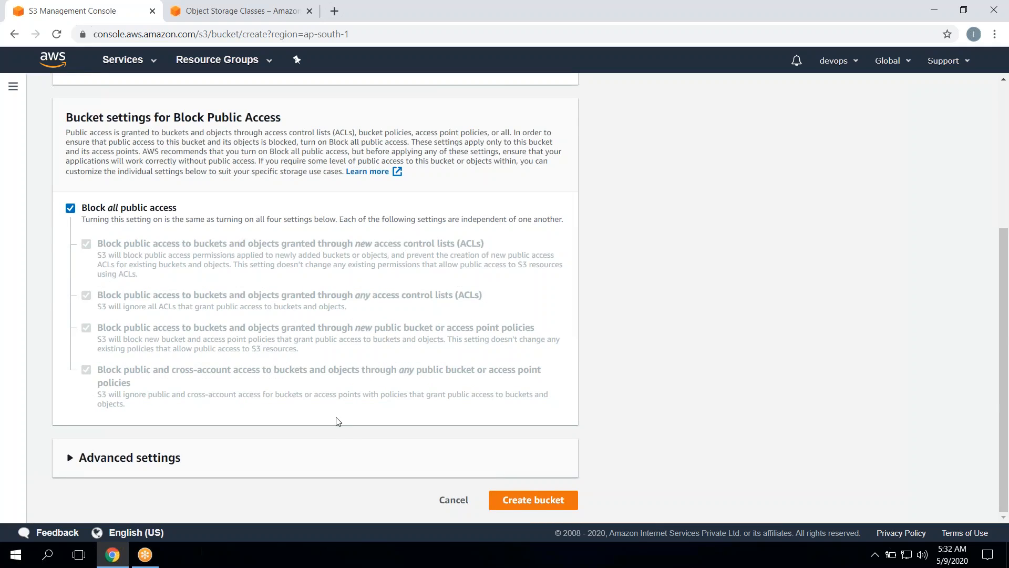
pyautogui.click(520, 500)
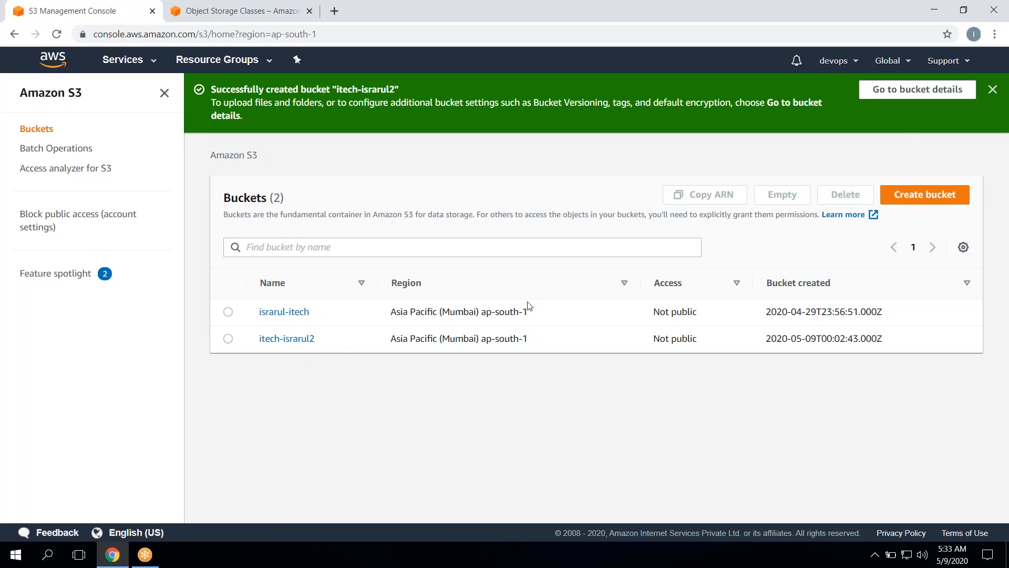
# Step: Start another new bucket and enter "demo" as its bucket name
pyautogui.click(928, 195)
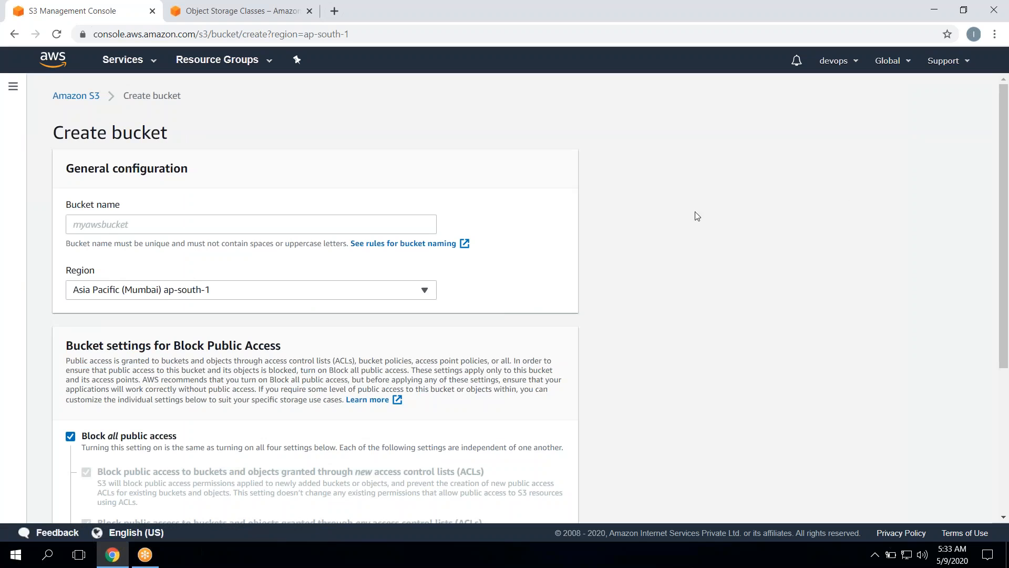
pyautogui.click(397, 231)
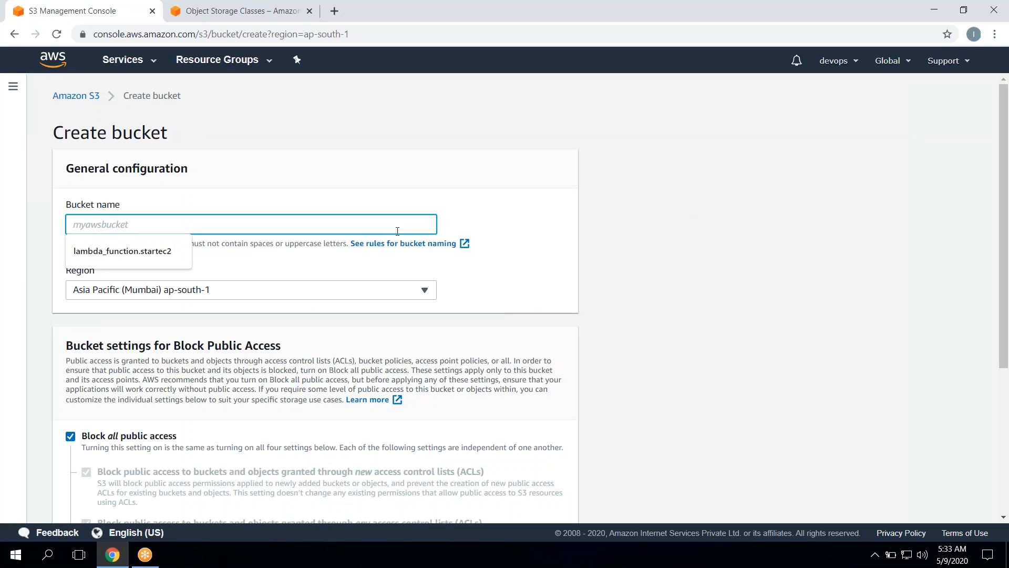
pyautogui.write('demo')
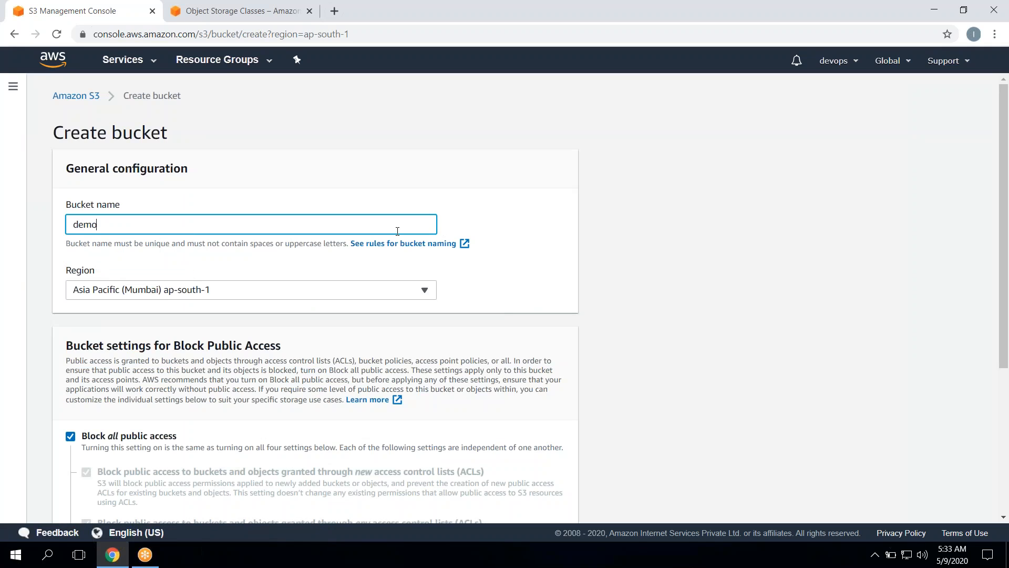
# Step: Turn off Block all public access and enable only the block on public and cross-account access through any public bucket or access point policies
pyautogui.scroll(-3, 445, 290)
pyautogui.click(444, 287)
pyautogui.scroll(-2, 436, 305)
pyautogui.click(427, 321)
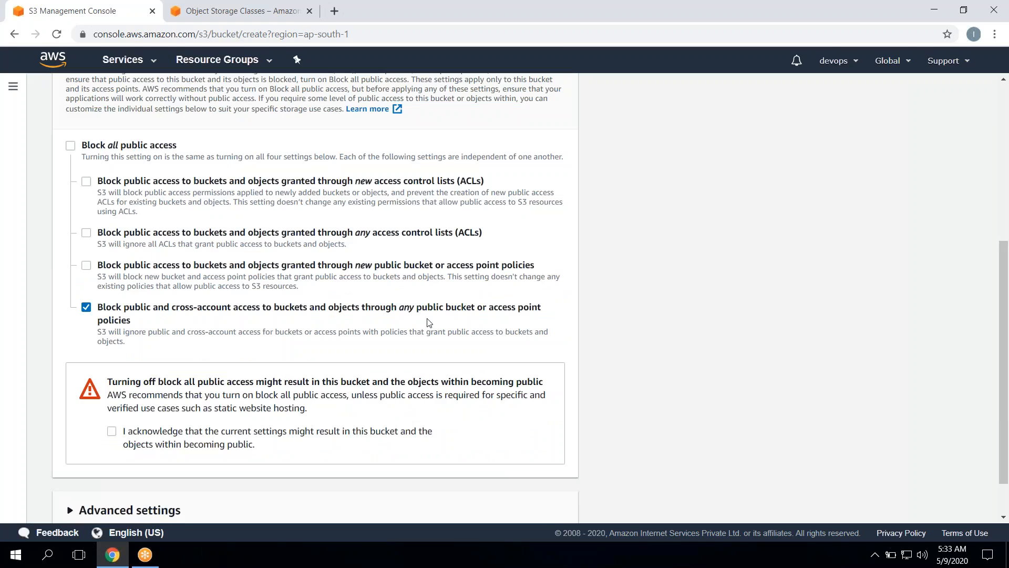
# Step: Expand the advanced settings and try to create the demo bucket, highlighting the message shown under the bucket name
pyautogui.scroll(-1, 368, 431)
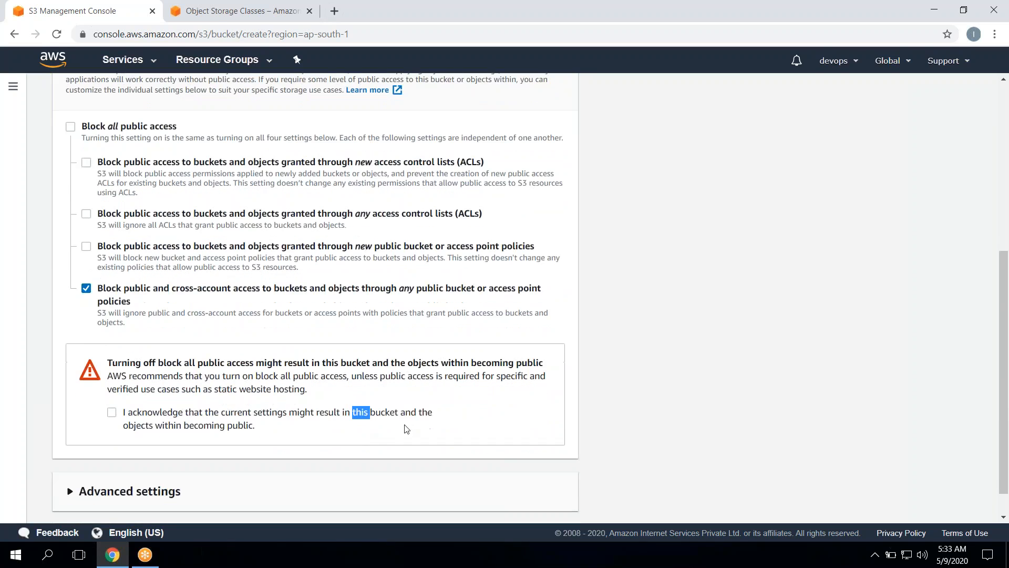
pyautogui.scroll(-1, 417, 455)
pyautogui.click(420, 456)
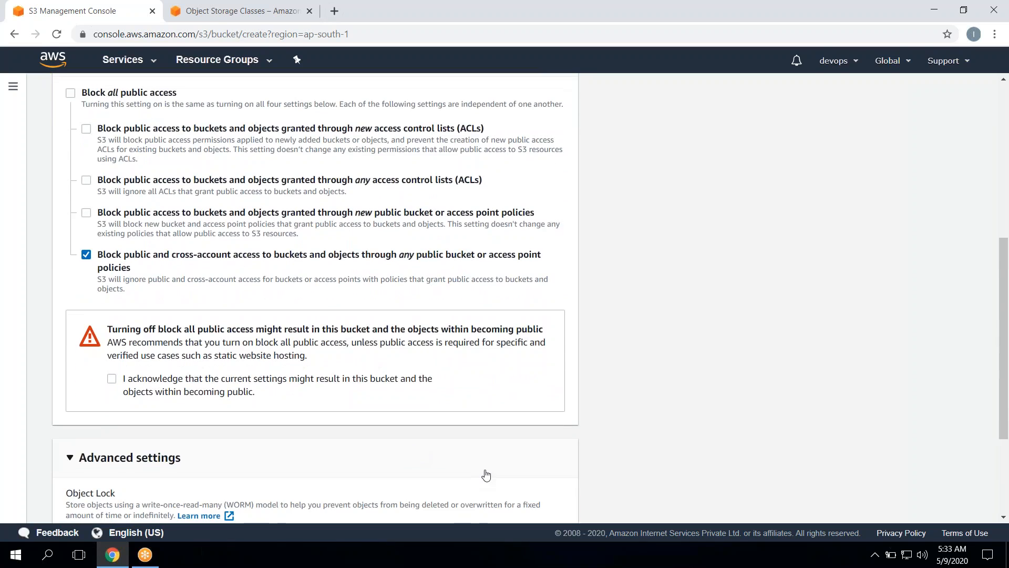
pyautogui.scroll(-3, 485, 475)
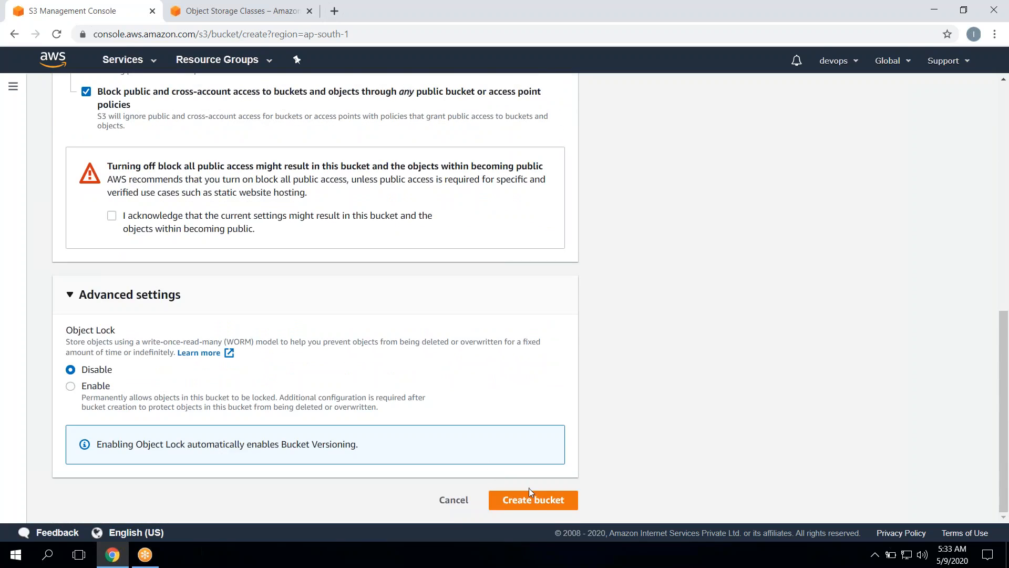
pyautogui.click(533, 500)
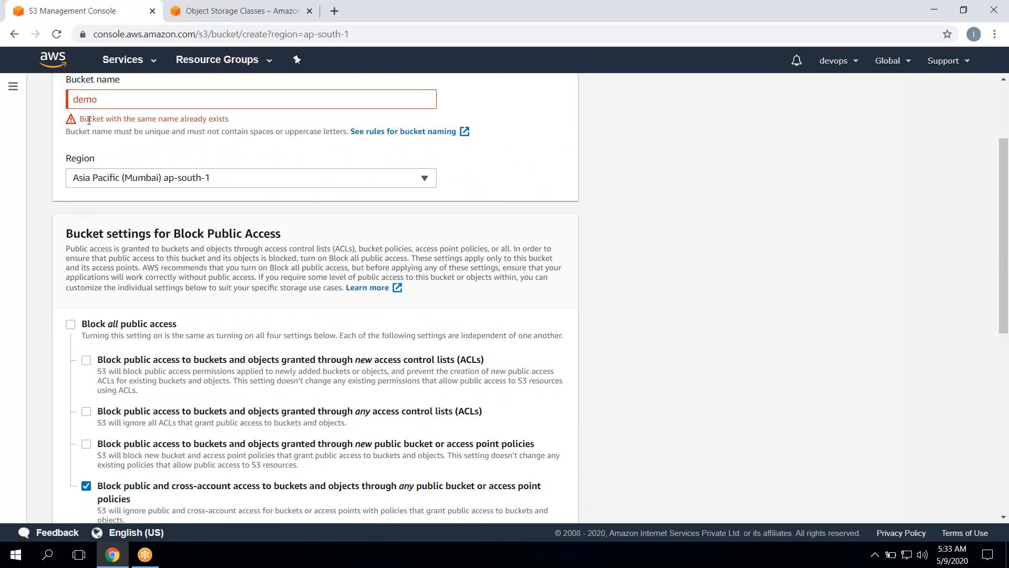
pyautogui.moveTo(86, 120); pyautogui.dragTo(241, 128)
pyautogui.click(241, 128)
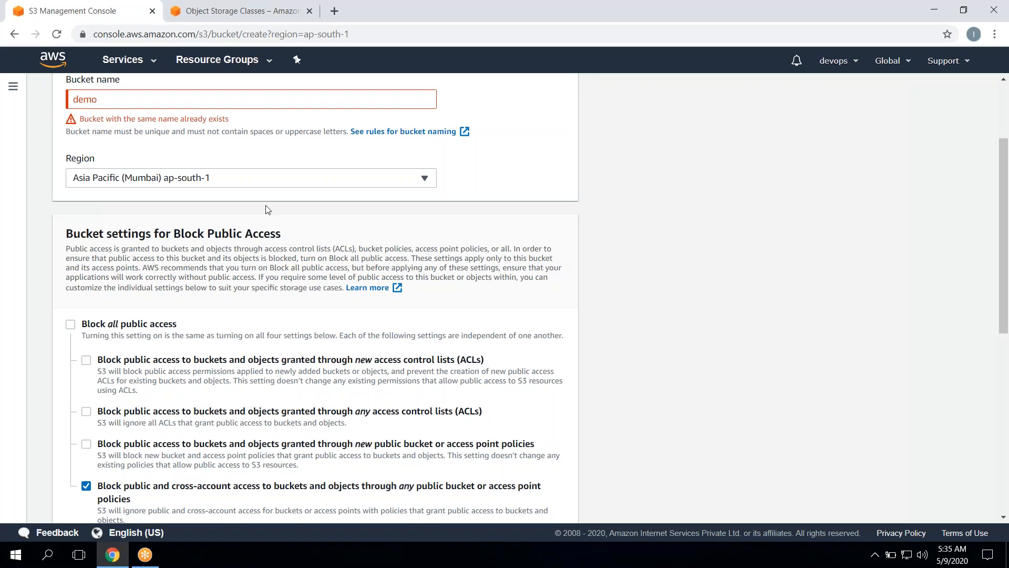
# Step: Cancel the creation of the demo bucket and return to the bucket list
pyautogui.click(1008, 284)
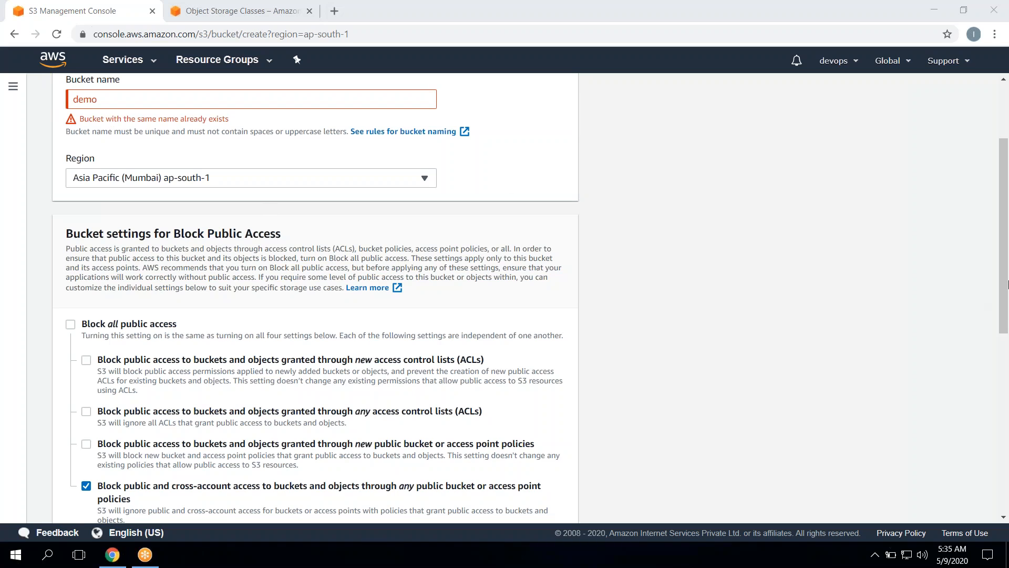
pyautogui.click(1002, 388)
pyautogui.click(1002, 387)
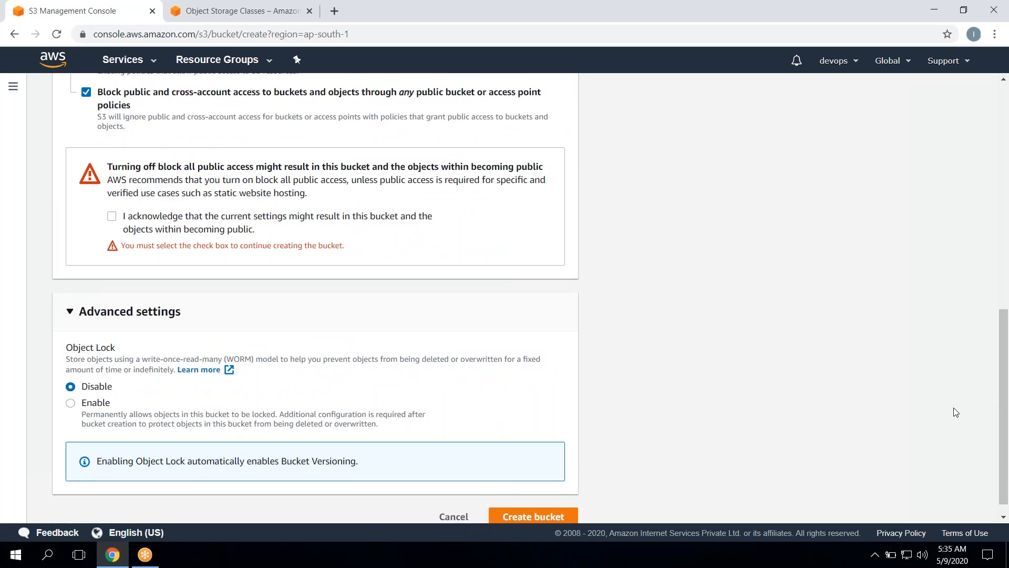
pyautogui.scroll(-1, 956, 412)
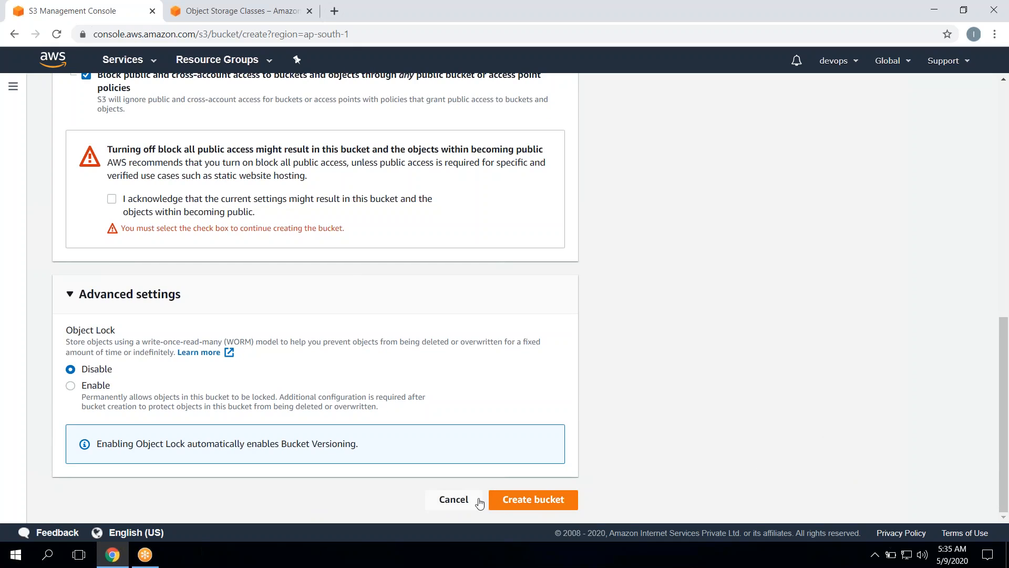
pyautogui.click(447, 506)
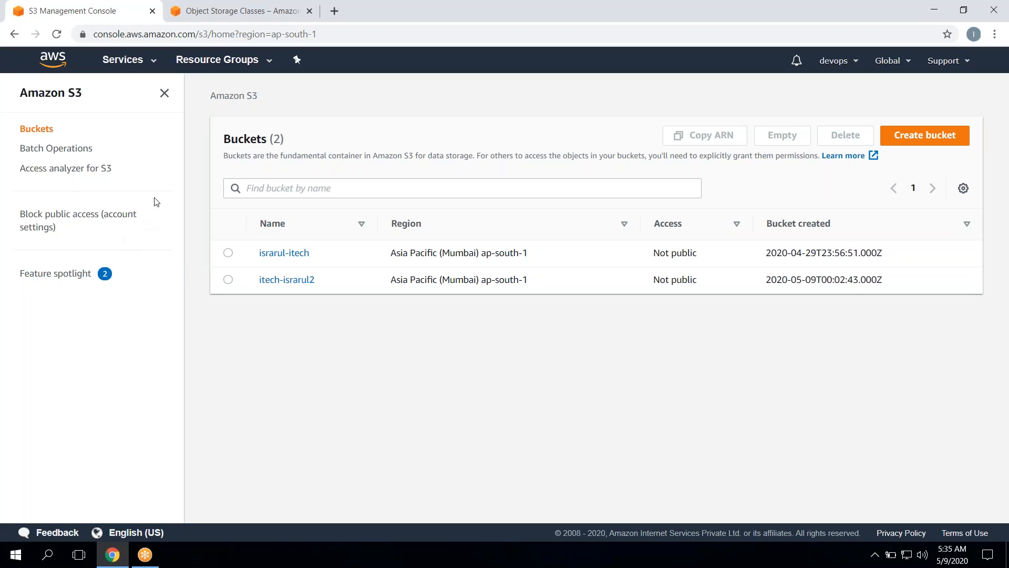
# Step: Open the newest bucket, upload argv.json from the .vscode folder with the default settings, and show the completed upload operation
pyautogui.click(305, 284)
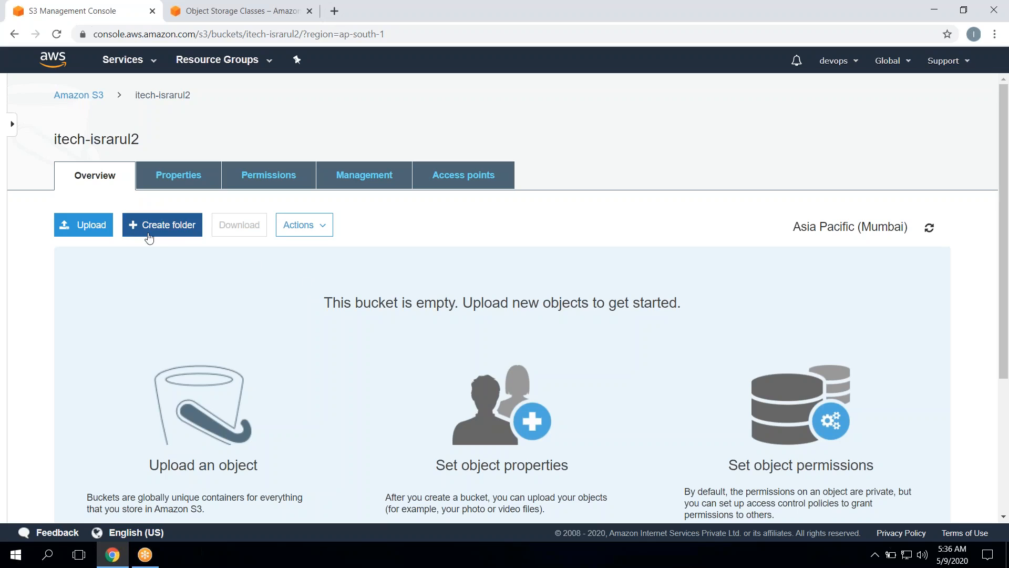
pyautogui.click(88, 232)
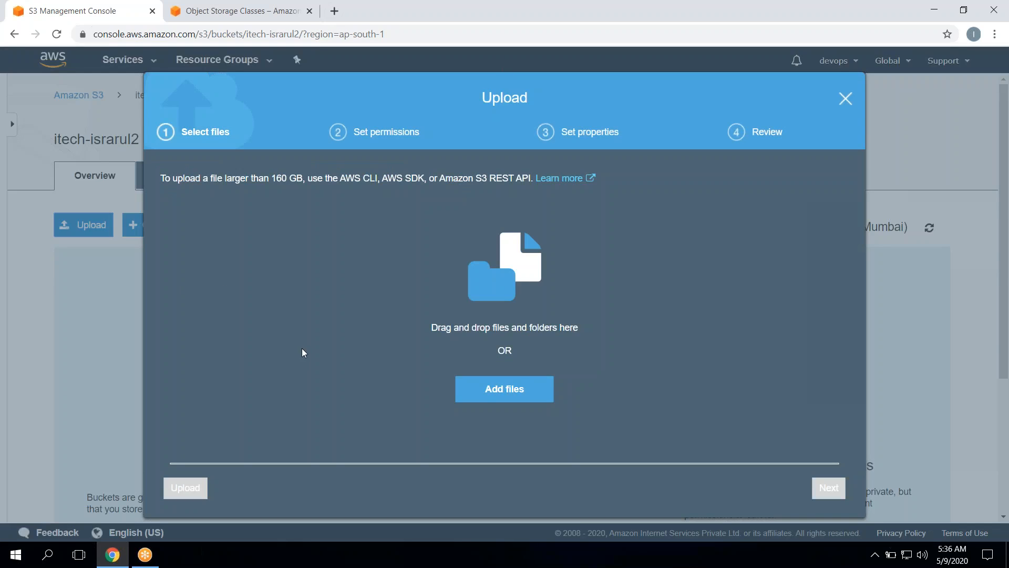
pyautogui.click(502, 391)
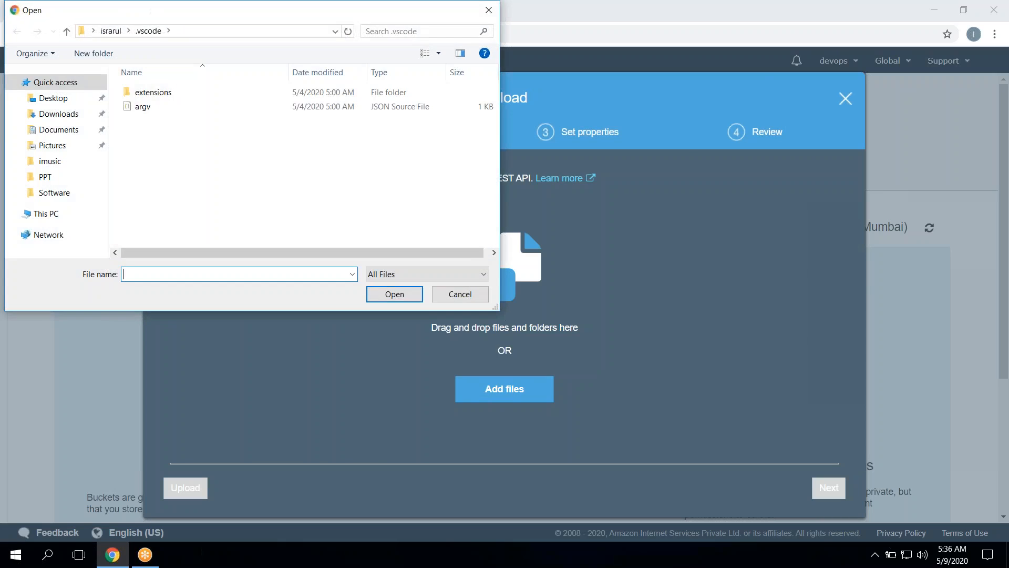
pyautogui.click(163, 101)
pyautogui.doubleClick(162, 100)
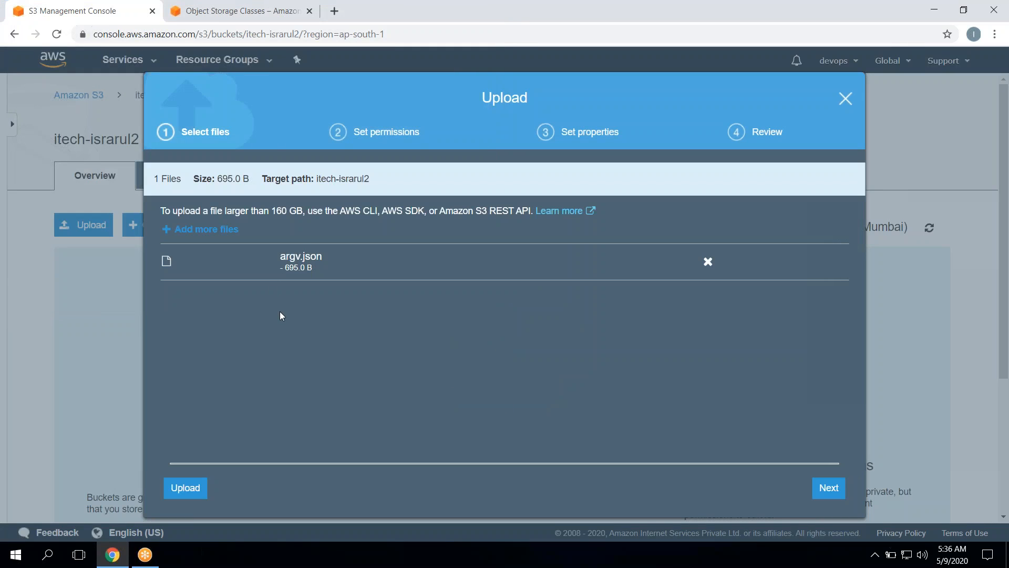
pyautogui.click(192, 489)
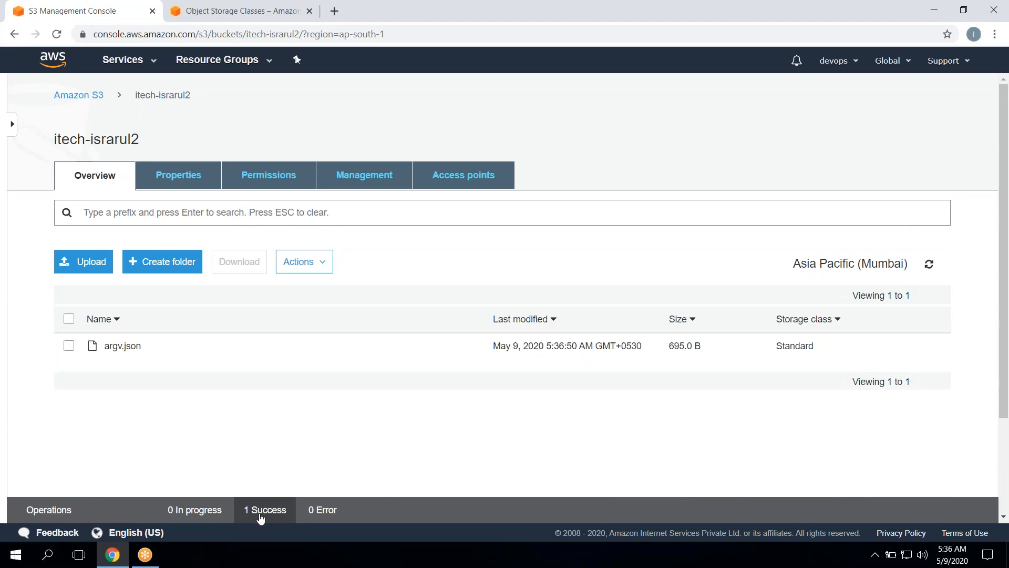
pyautogui.click(260, 513)
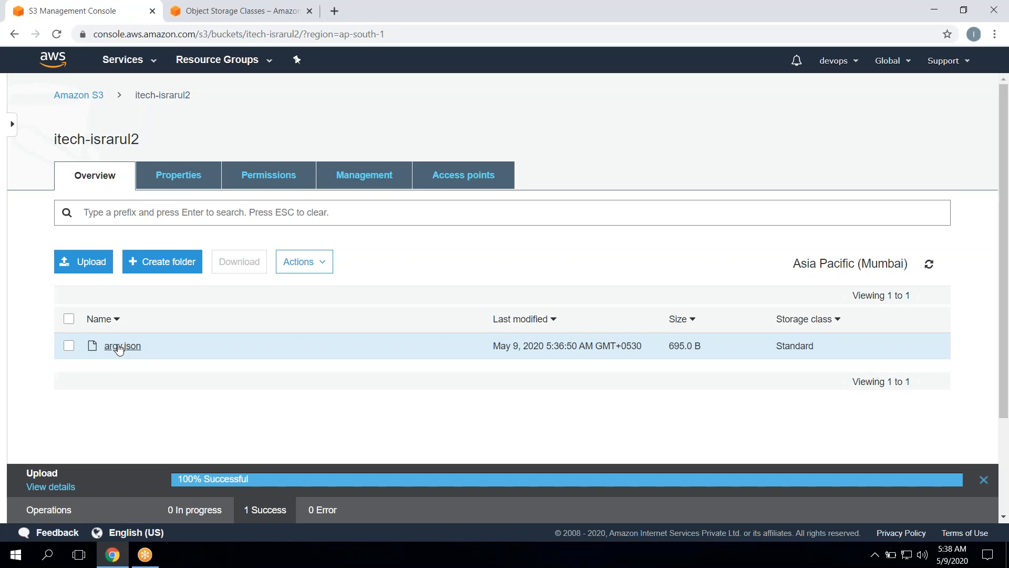
# Step: Open the uploaded argv.json object and examine its overview details, highlighting the storage class and key
pyautogui.click(119, 347)
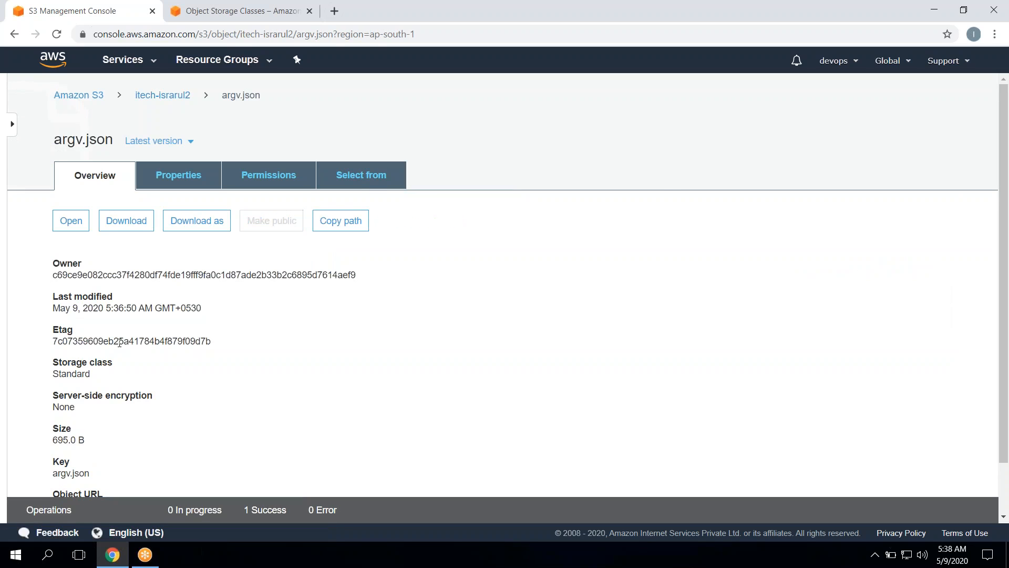
pyautogui.moveTo(50, 281); pyautogui.dragTo(424, 306)
pyautogui.scroll(-1, 184, 313)
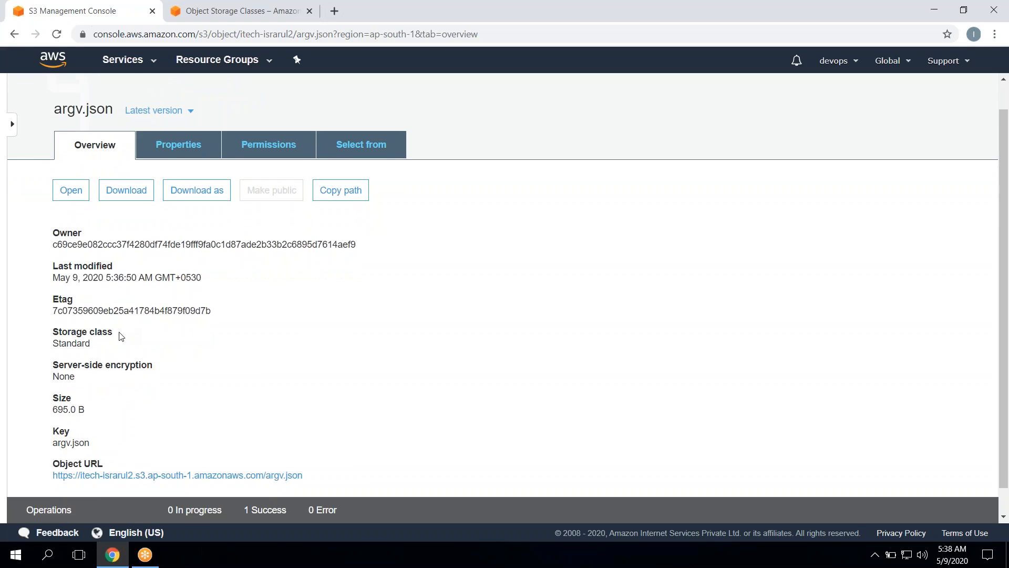
pyautogui.moveTo(95, 343); pyautogui.dragTo(47, 346)
pyautogui.moveTo(50, 430); pyautogui.dragTo(78, 433)
pyautogui.click(96, 444)
pyautogui.moveTo(52, 446); pyautogui.dragTo(97, 448)
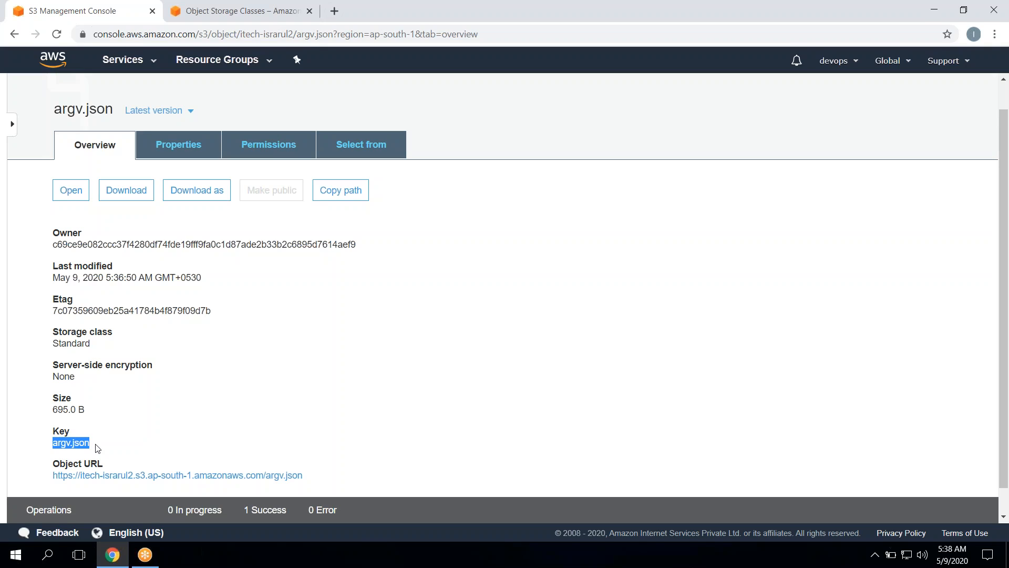
# Step: Open the object URL of argv.json in a new browser tab, highlight the response message, and close that tab
pyautogui.rightClick(177, 482)
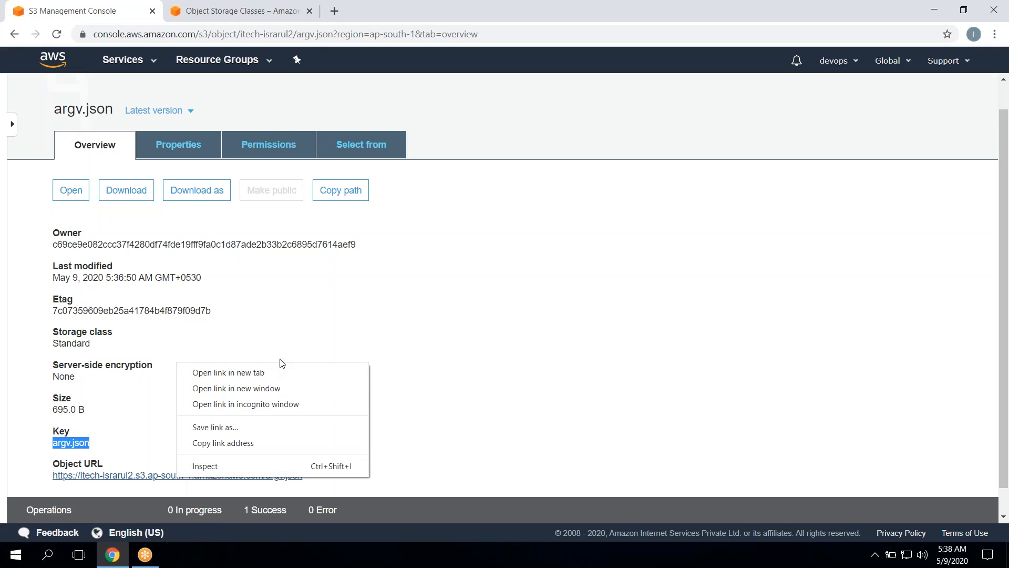
pyautogui.click(286, 371)
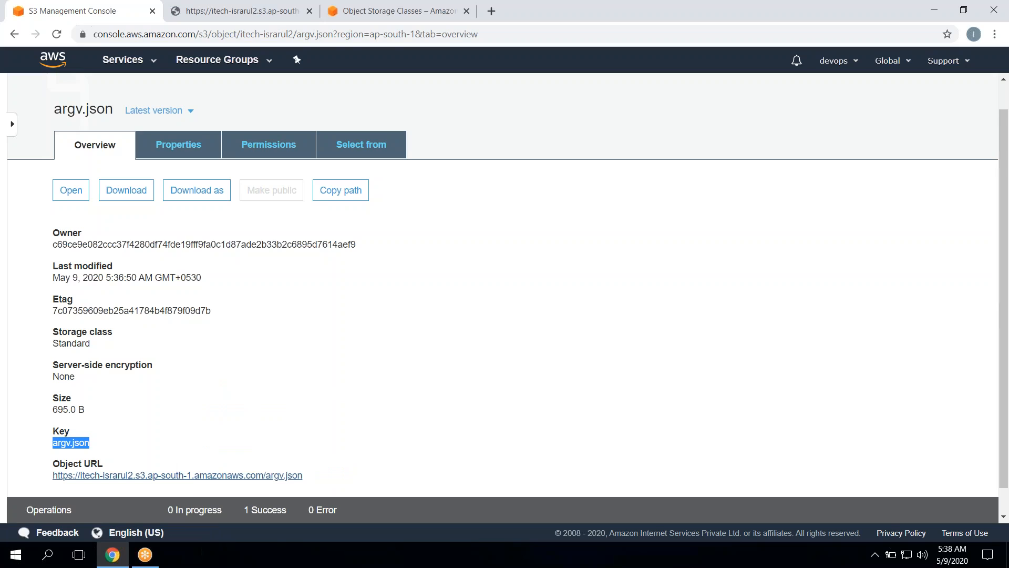
pyautogui.click(224, 2)
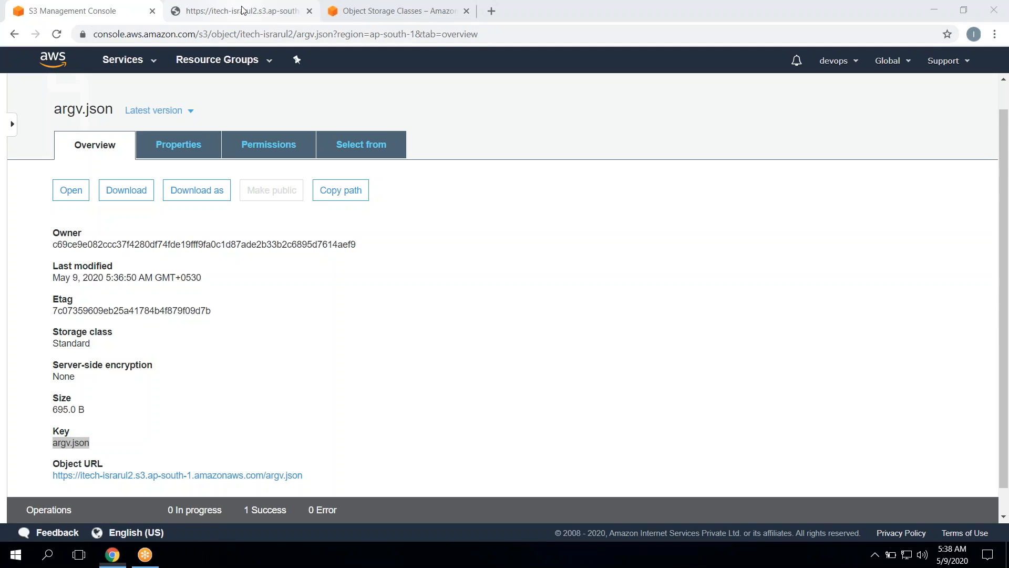
pyautogui.click(242, 9)
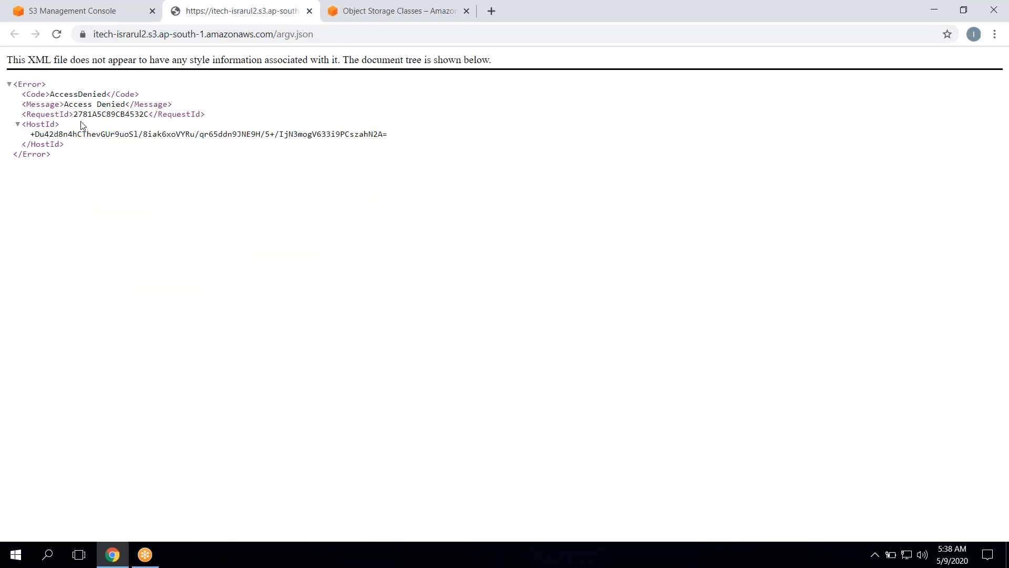
pyautogui.moveTo(64, 105); pyautogui.dragTo(125, 105)
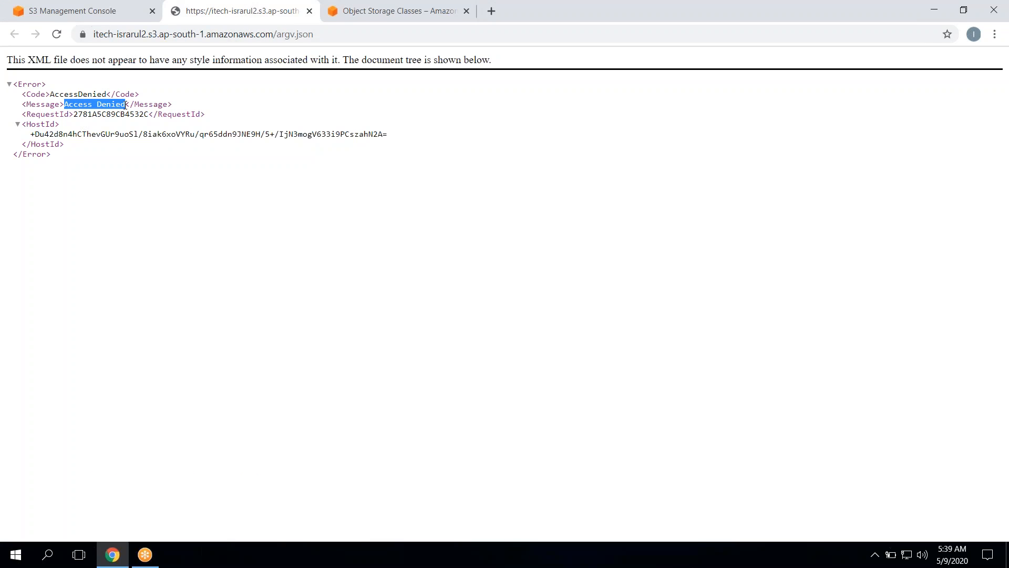
pyautogui.hotkey('ctrl', 'w')
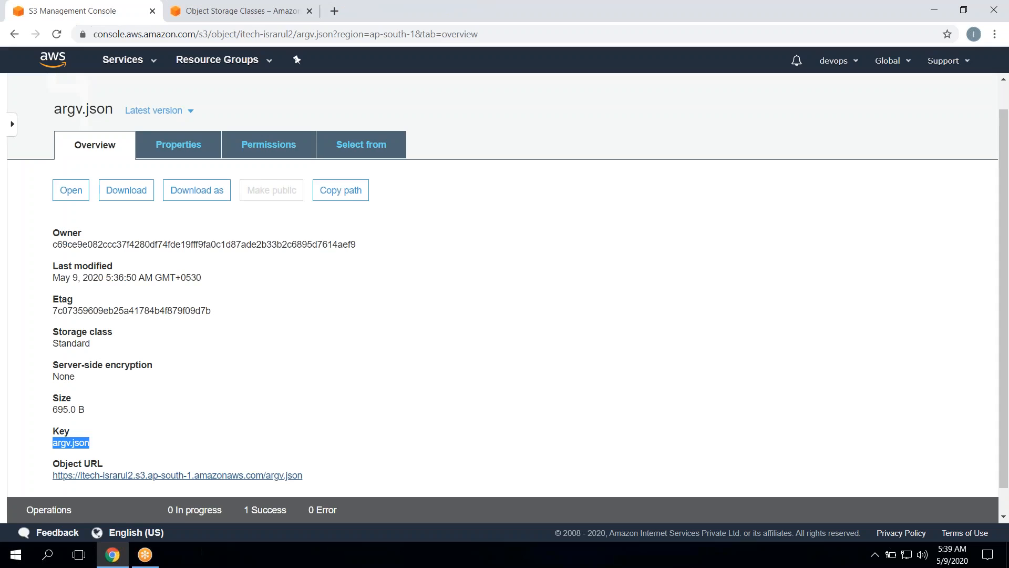
# Step: View the properties of argv.json, open the documentation on object metadata, and return to the S3 console
pyautogui.click(161, 141)
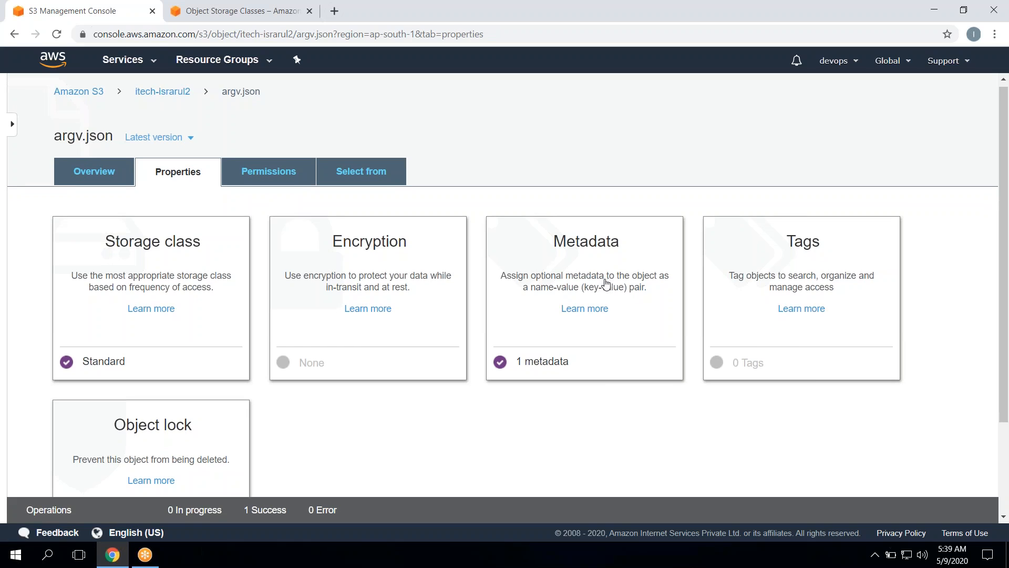
pyautogui.click(584, 312)
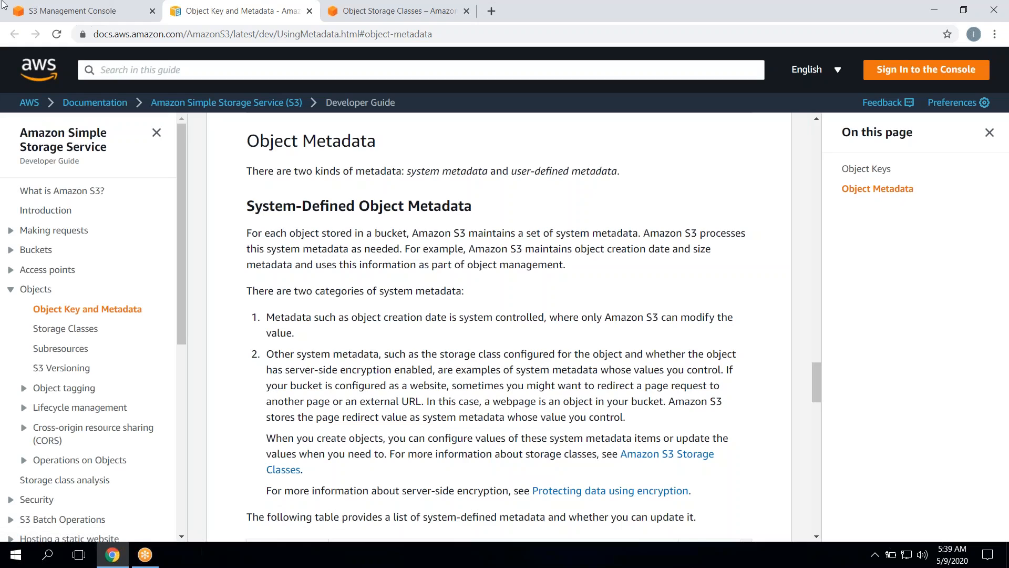
pyautogui.click(40, 13)
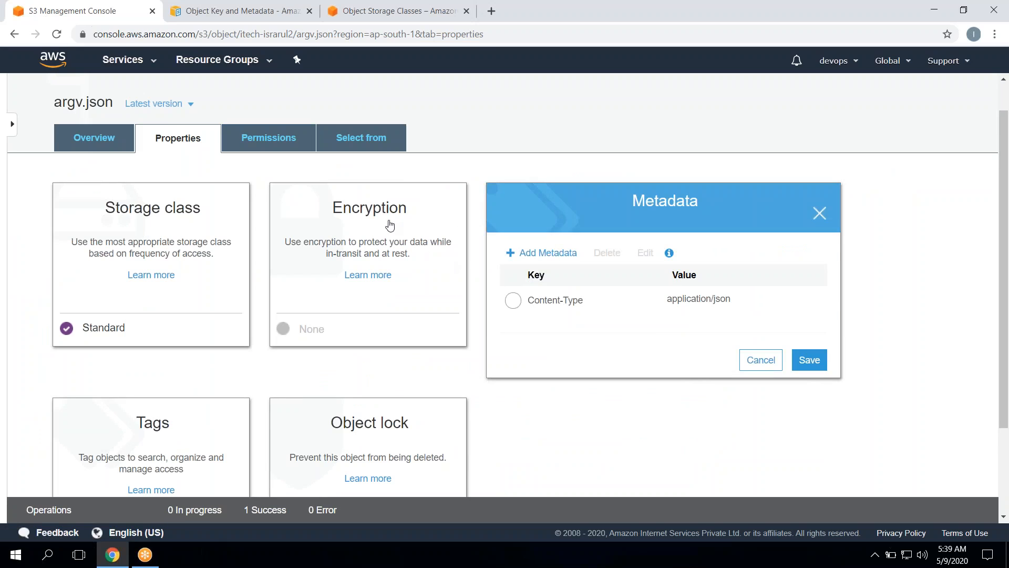
# Step: Review the permissions of argv.json, highlighting access for other AWS accounts, and open the form for adding an account, then cancel it
pyautogui.click(289, 142)
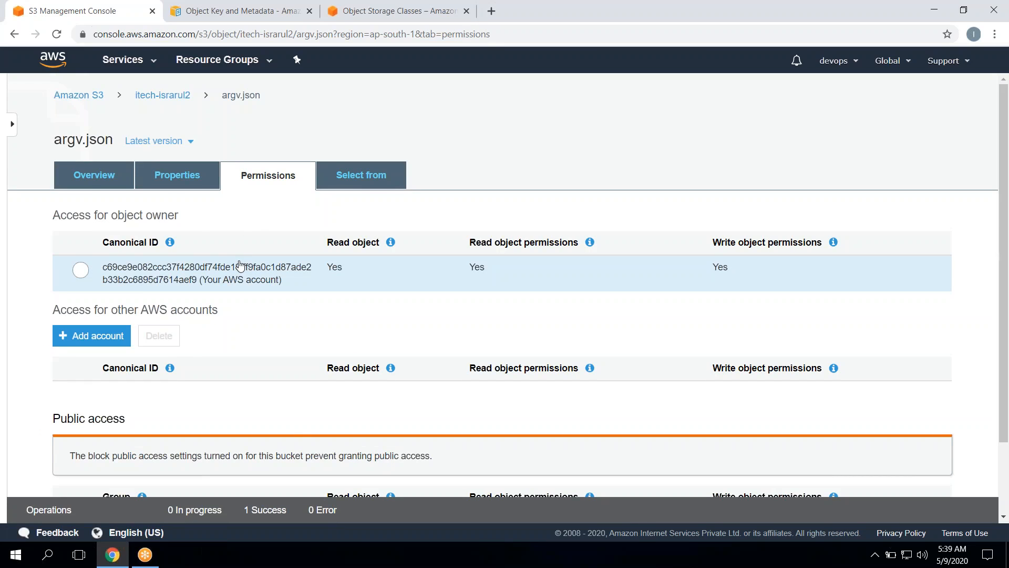
pyautogui.scroll(-1, 239, 308)
pyautogui.scroll(-1, 239, 308)
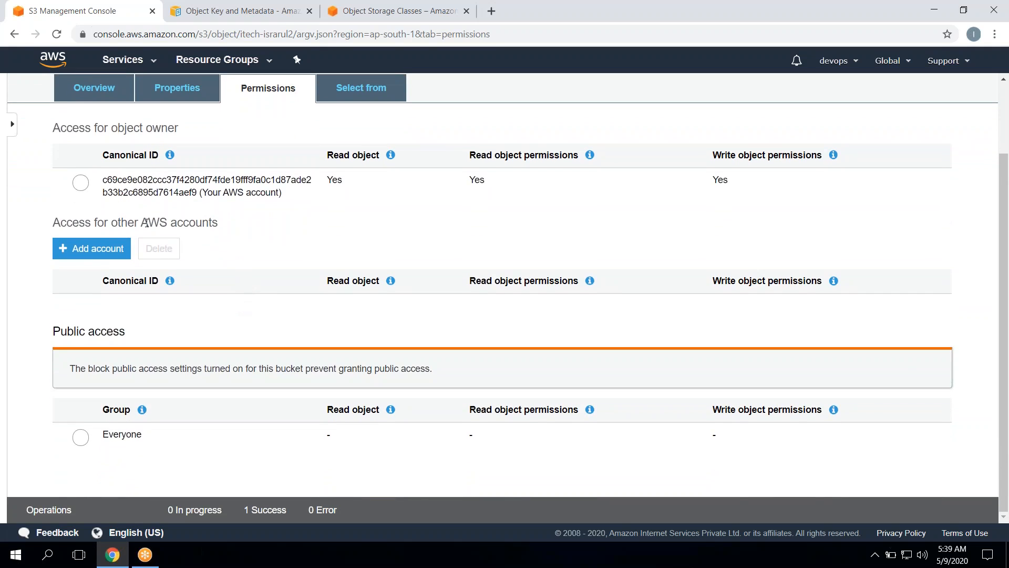
pyautogui.moveTo(55, 223); pyautogui.dragTo(233, 226)
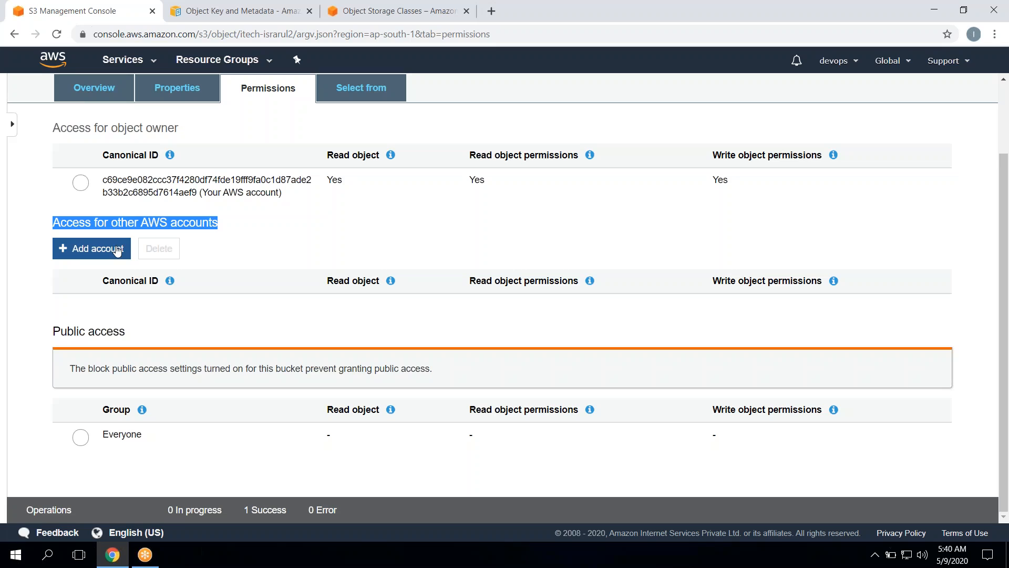
pyautogui.click(85, 254)
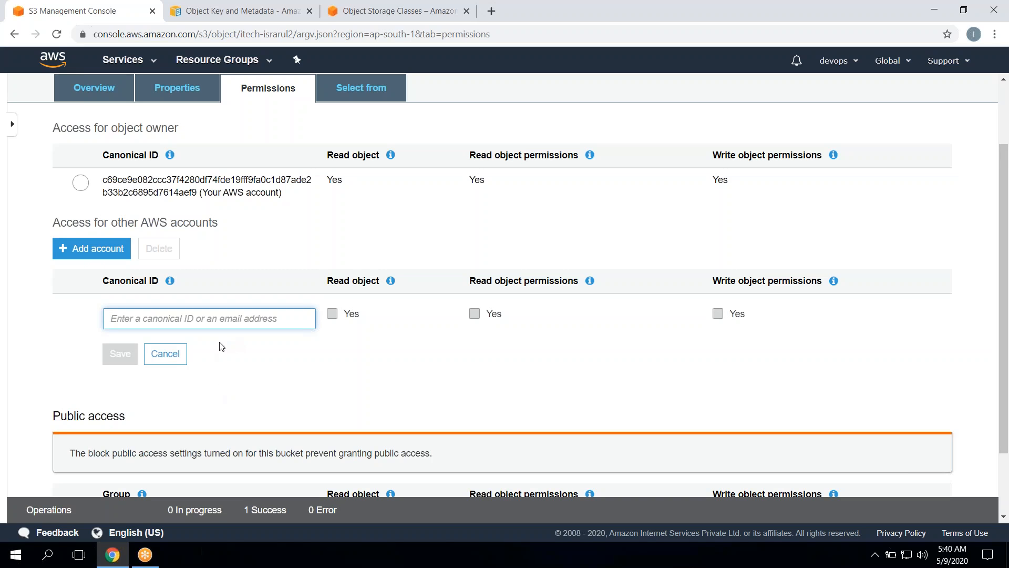
pyautogui.click(177, 351)
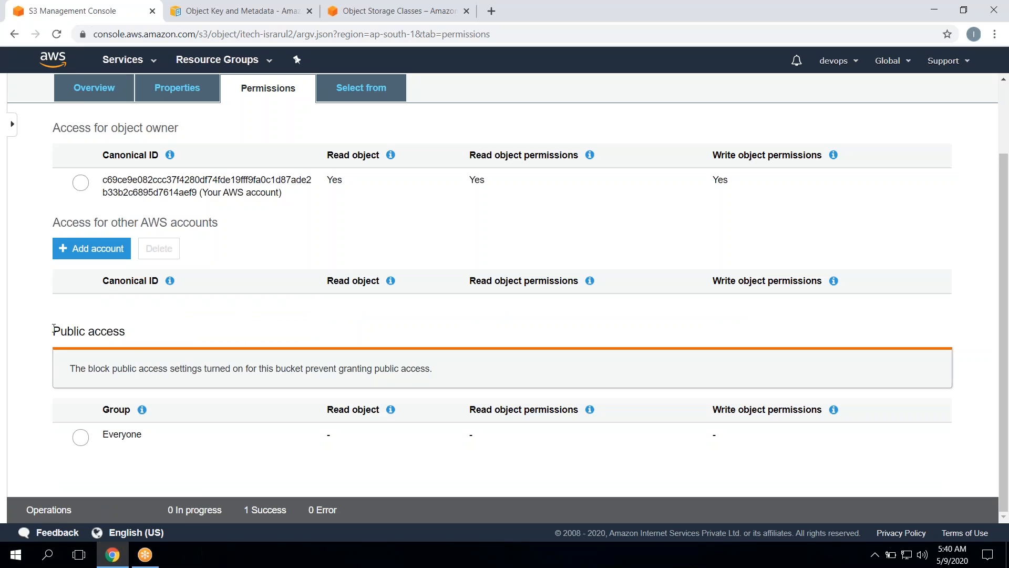
# Step: Inspect the public access options for Everyone and the object owner's access options on argv.json, cancelling both without changes
pyautogui.moveTo(45, 331); pyautogui.dragTo(226, 331)
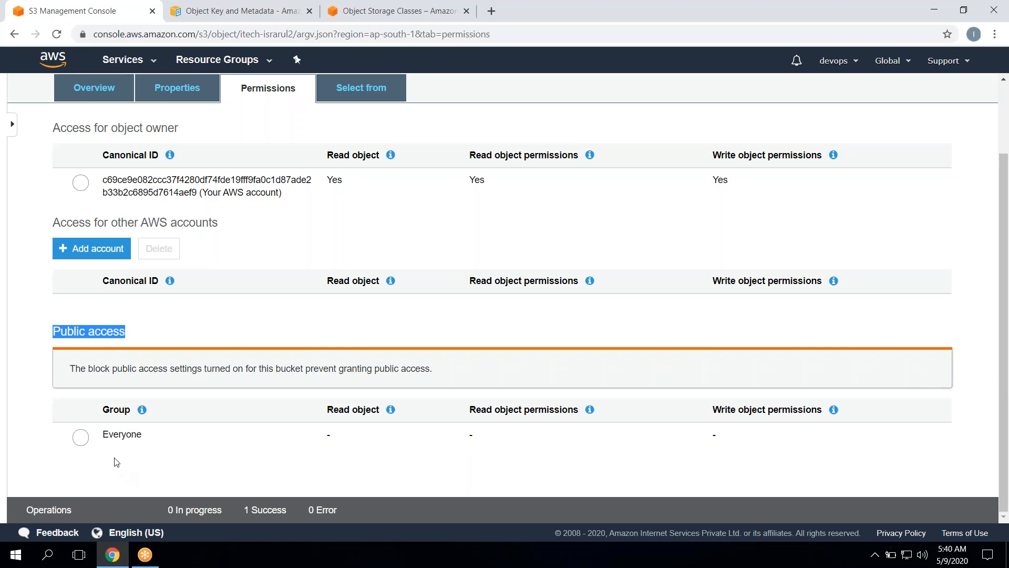
pyautogui.click(316, 444)
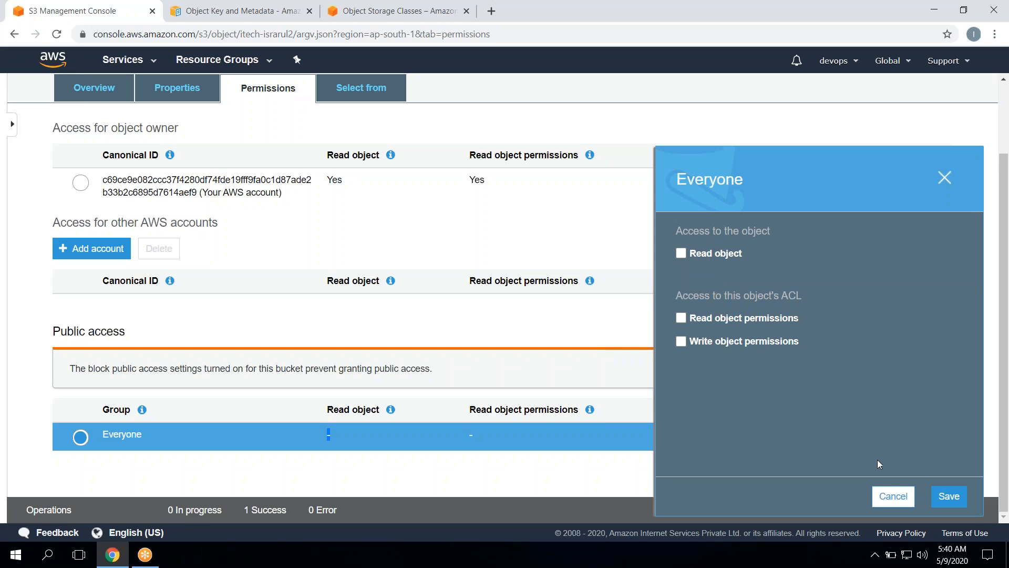
pyautogui.click(891, 497)
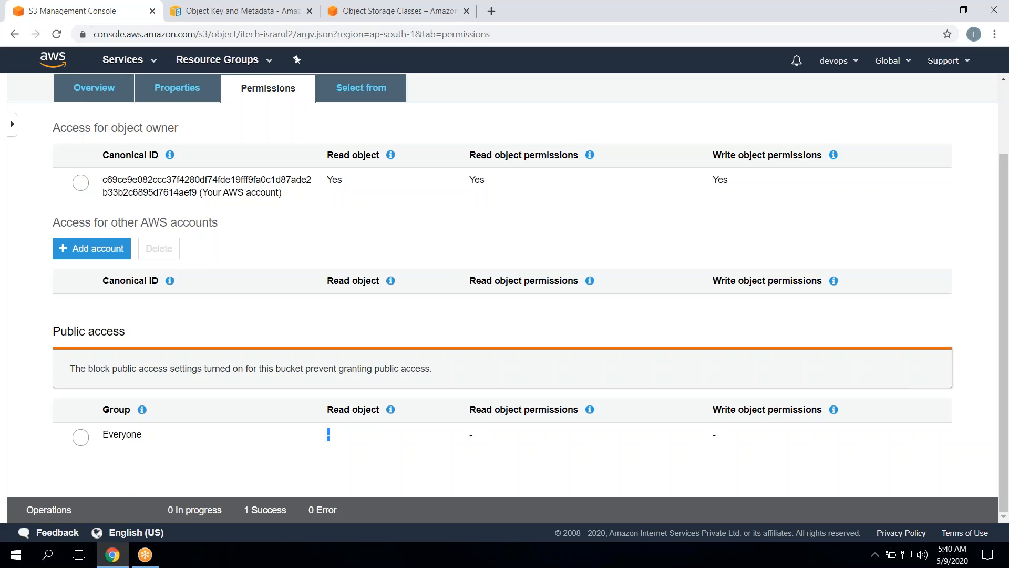
pyautogui.moveTo(55, 126); pyautogui.dragTo(175, 139)
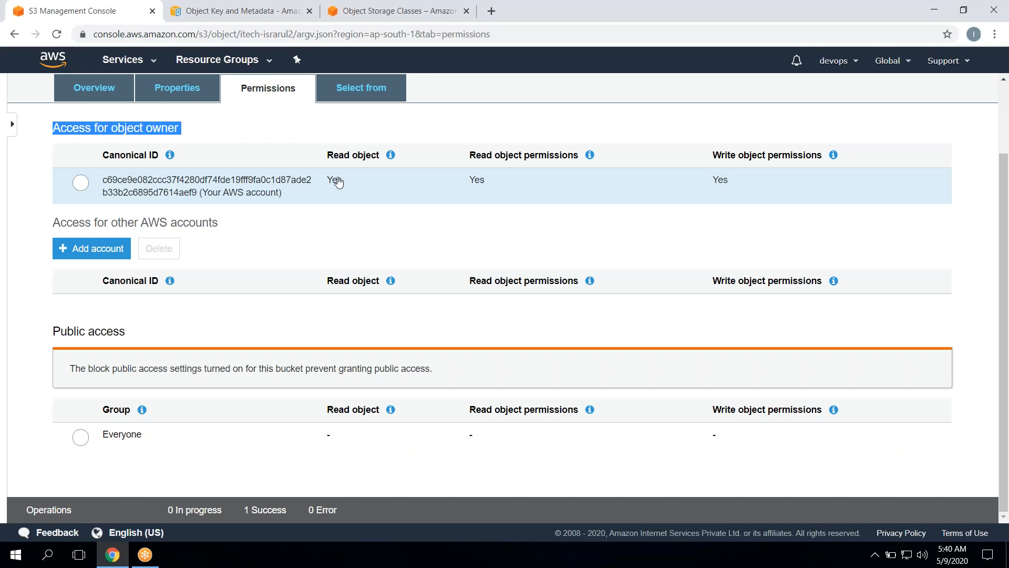
pyautogui.click(352, 187)
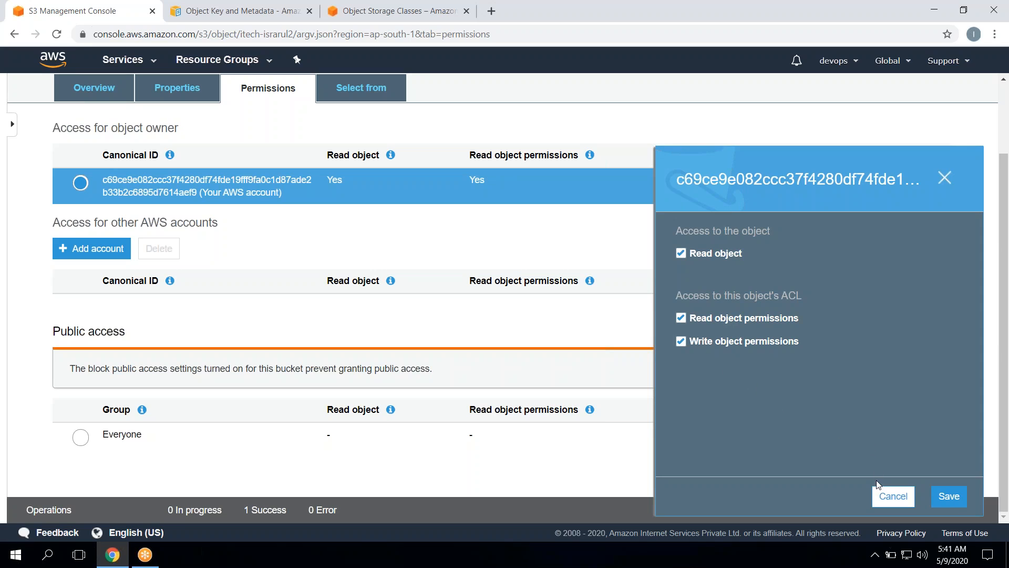
pyautogui.click(879, 494)
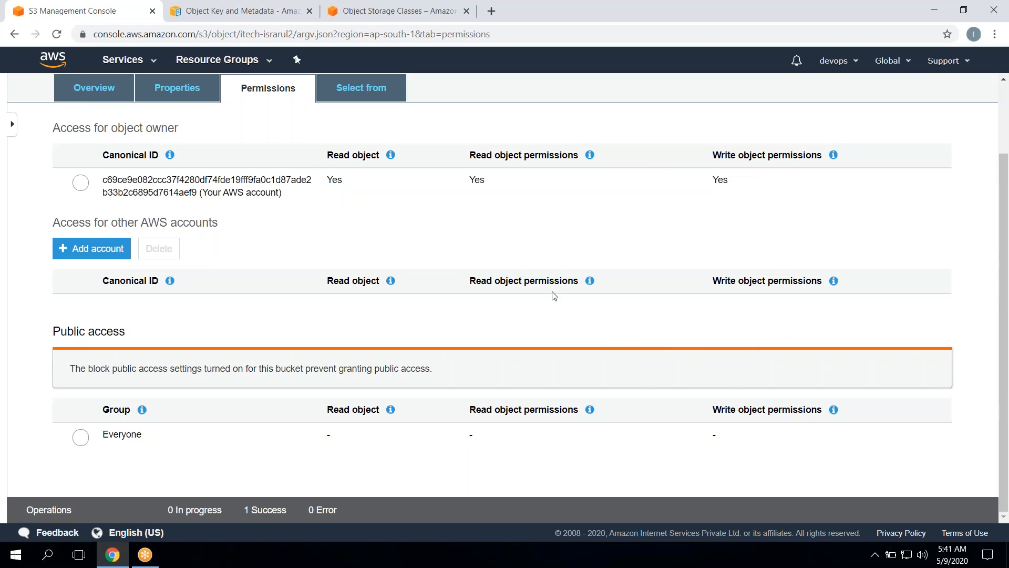
# Step: Review the S3 Select options for argv.json and return to the bucket that contains it
pyautogui.click(349, 90)
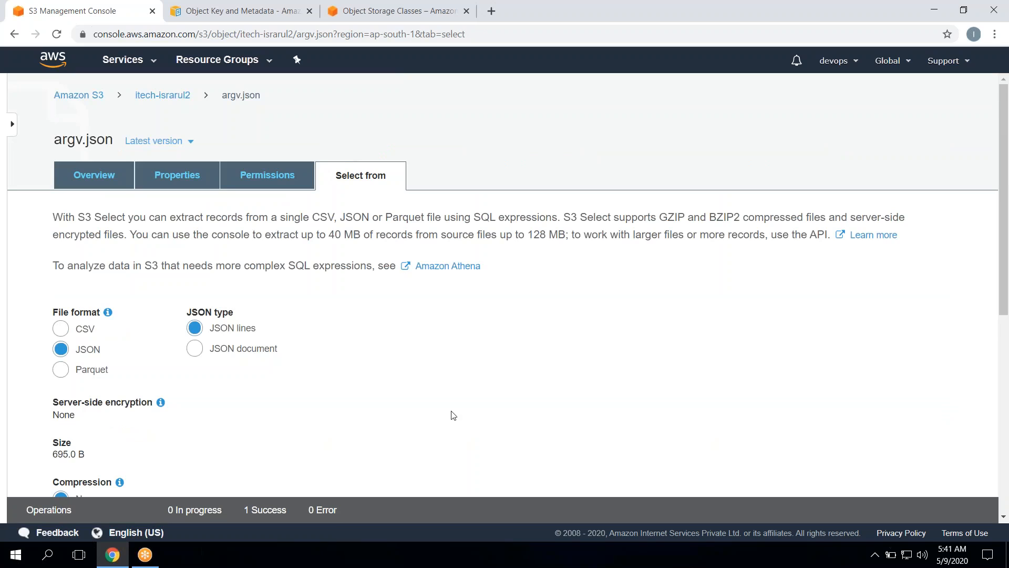
pyautogui.scroll(-1, 452, 415)
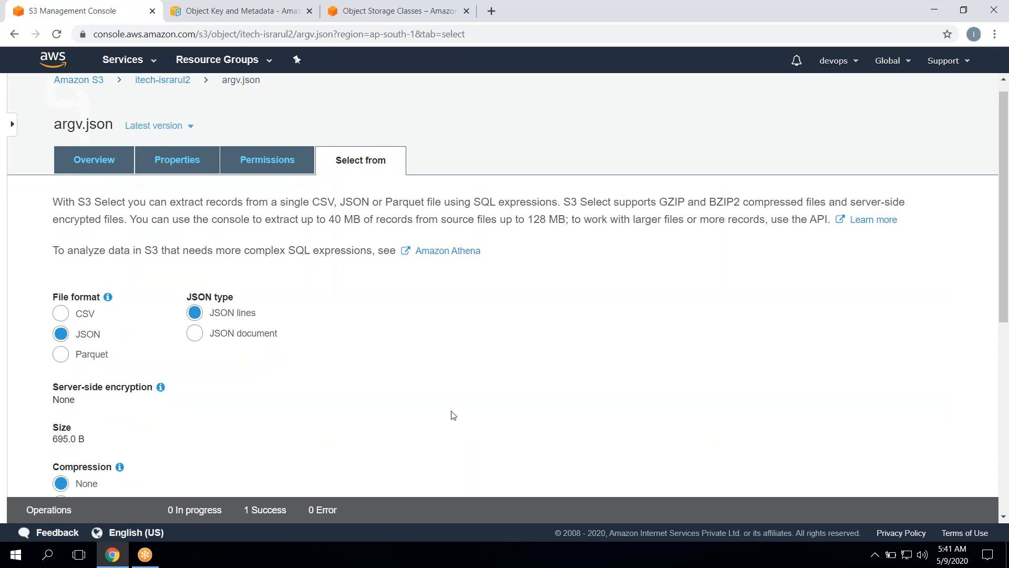
pyautogui.click(164, 82)
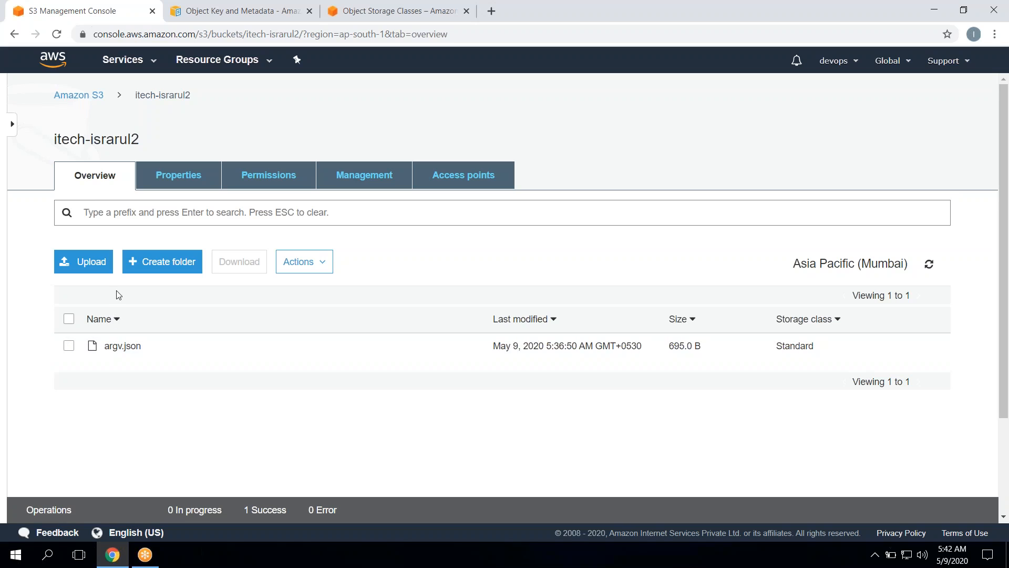
# Step: Enable versioning in the bucket's properties and save the setting
pyautogui.click(174, 167)
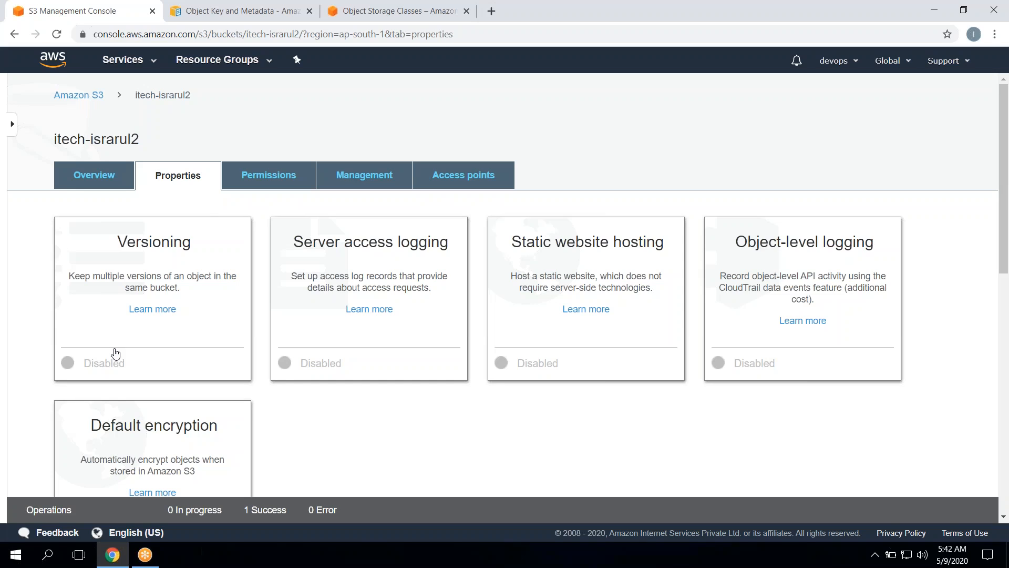
pyautogui.click(176, 282)
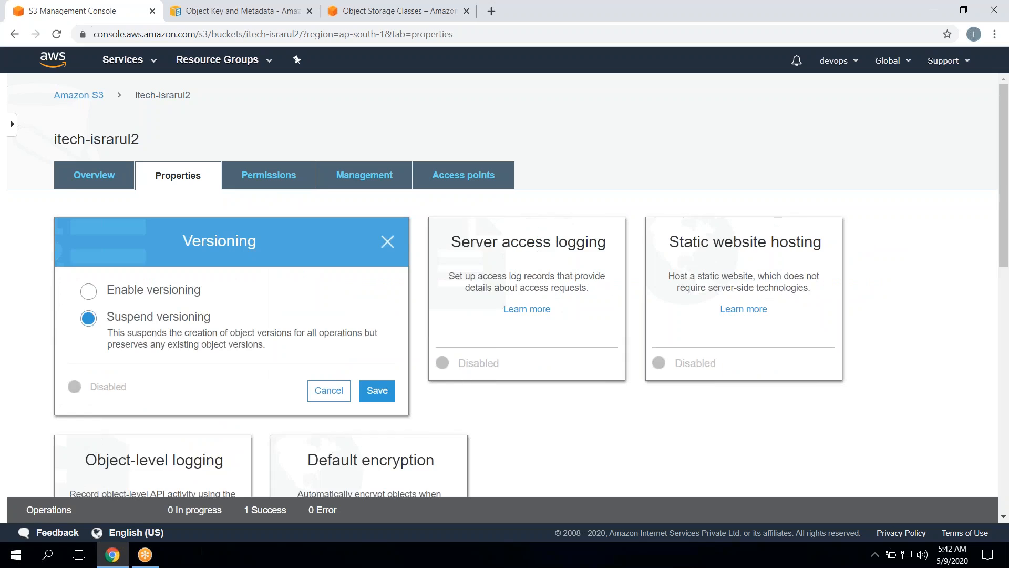
pyautogui.click(129, 295)
pyautogui.click(379, 393)
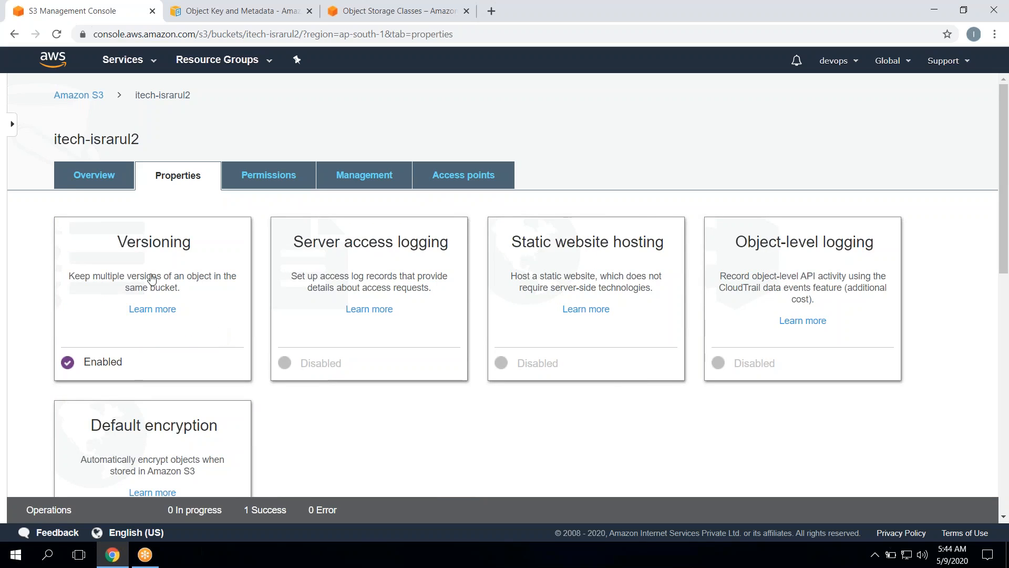
# Step: Upload argv.json from the .vscode folder to the versioned bucket with the default upload settings
pyautogui.click(92, 177)
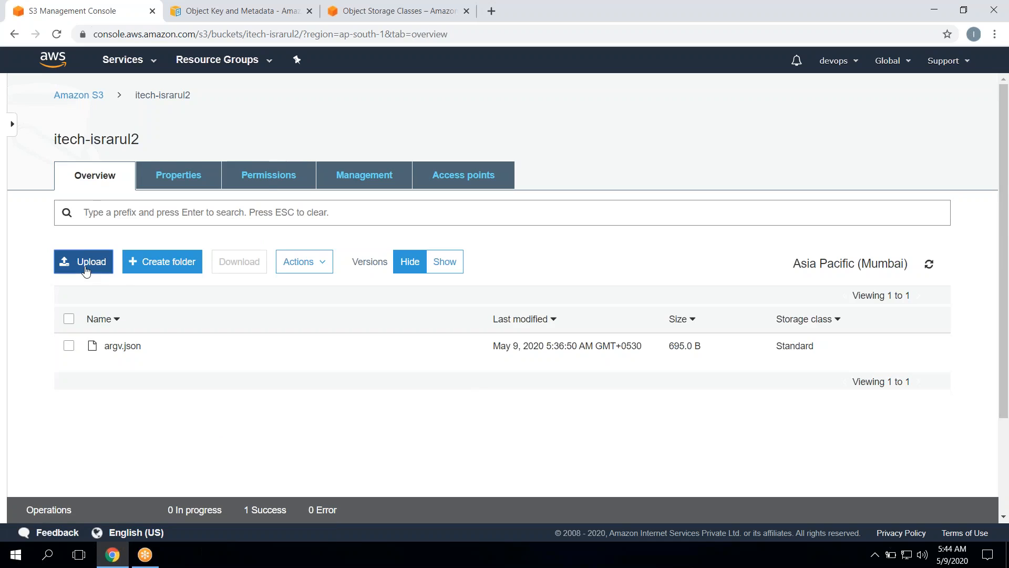
pyautogui.click(111, 264)
pyautogui.click(503, 393)
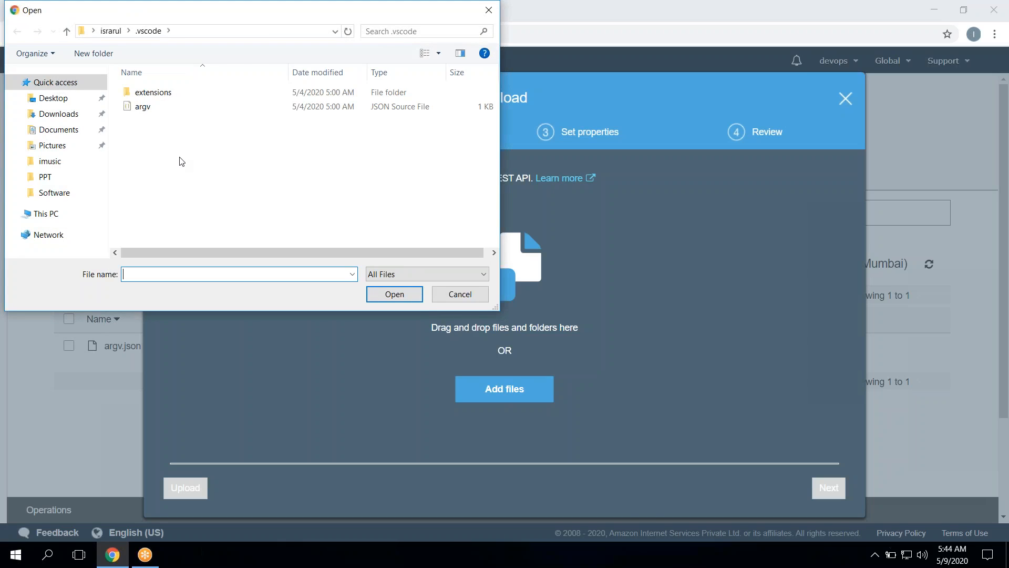
pyautogui.doubleClick(148, 109)
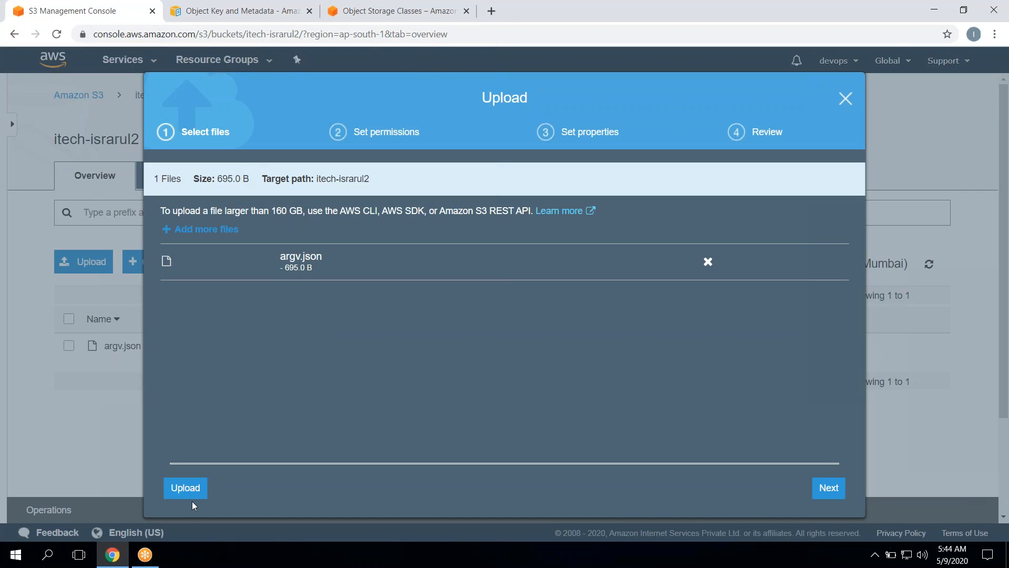
pyautogui.click(184, 488)
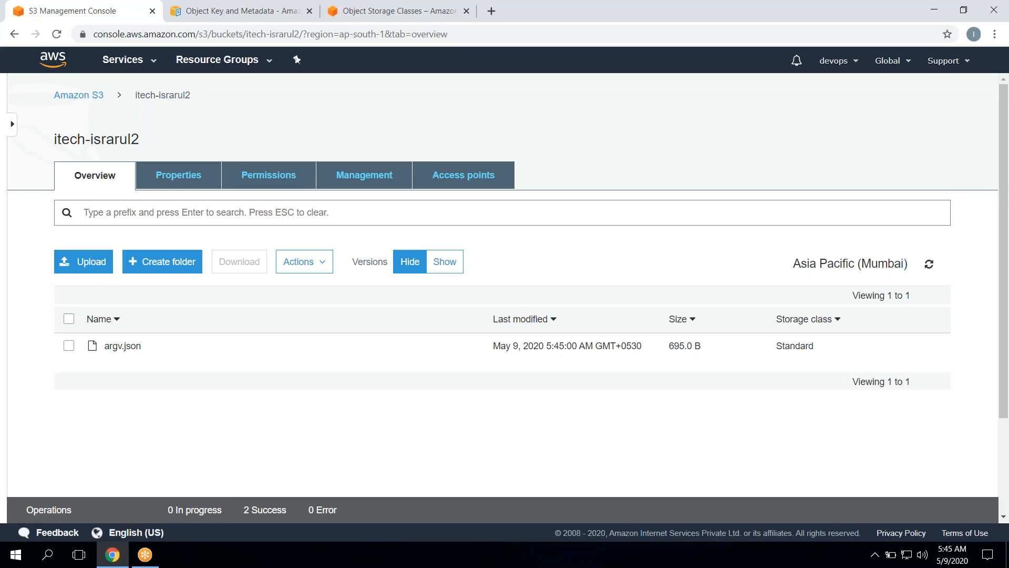
# Step: Upload argv.json to the bucket once more to create another version of the object
pyautogui.click(90, 262)
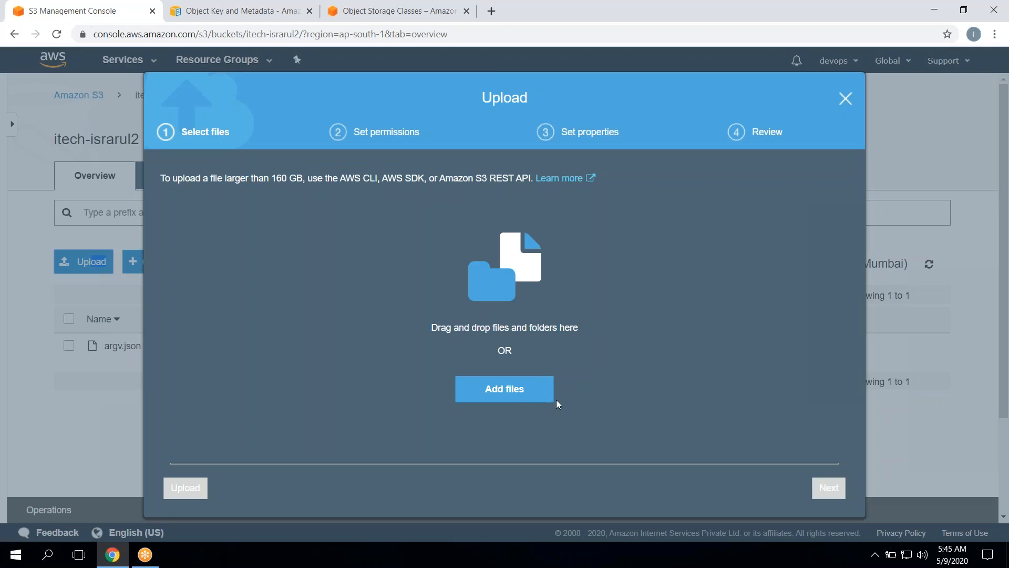
pyautogui.click(526, 390)
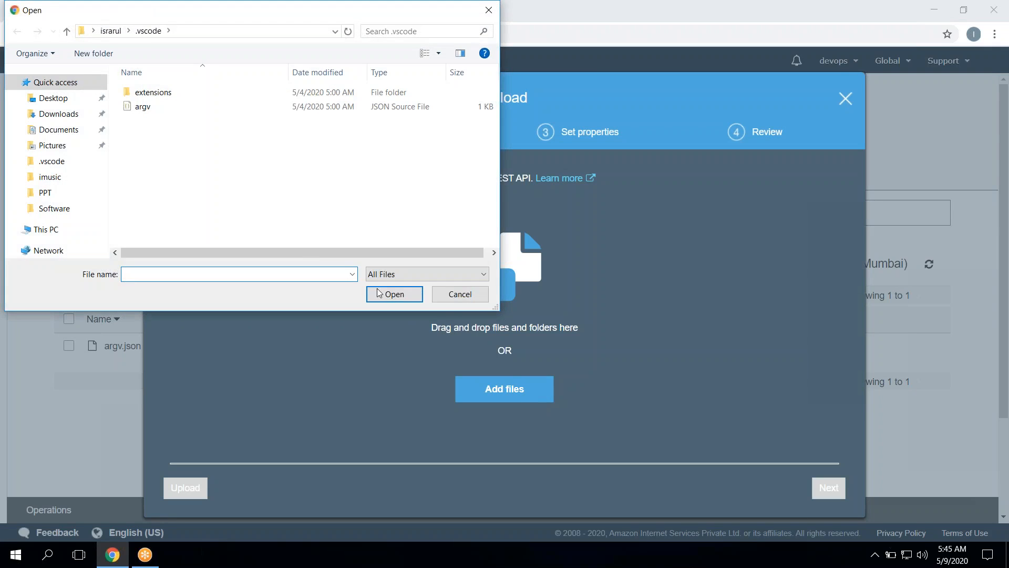
pyautogui.doubleClick(138, 108)
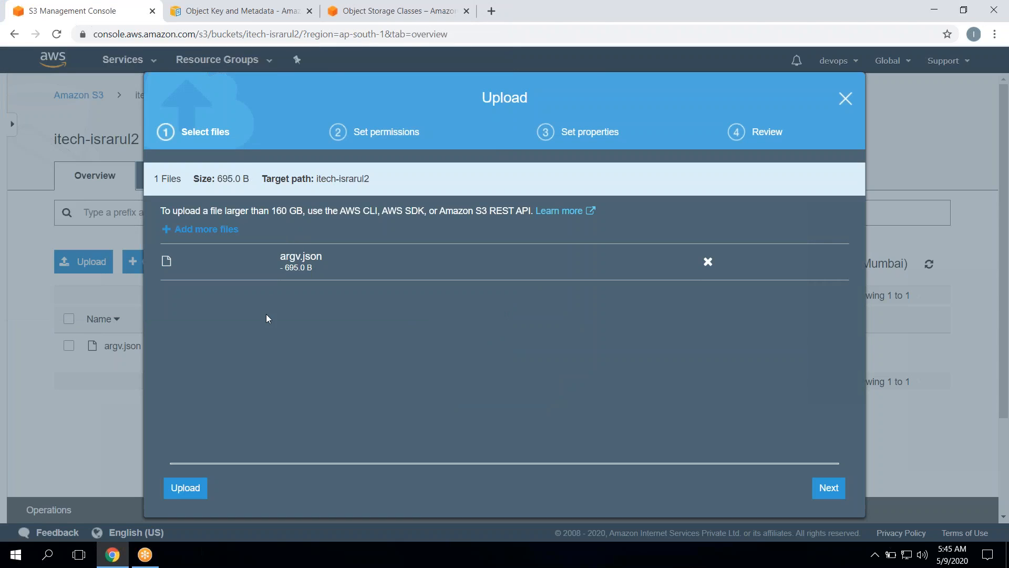
pyautogui.click(194, 488)
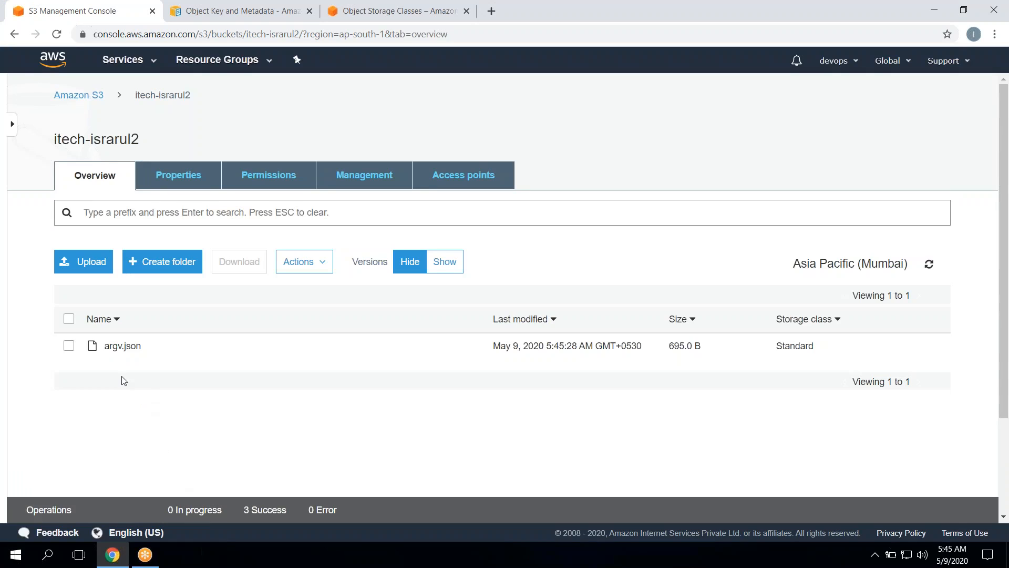
# Step: Show the list of stored versions of argv.json and return to the bucket overview
pyautogui.click(111, 349)
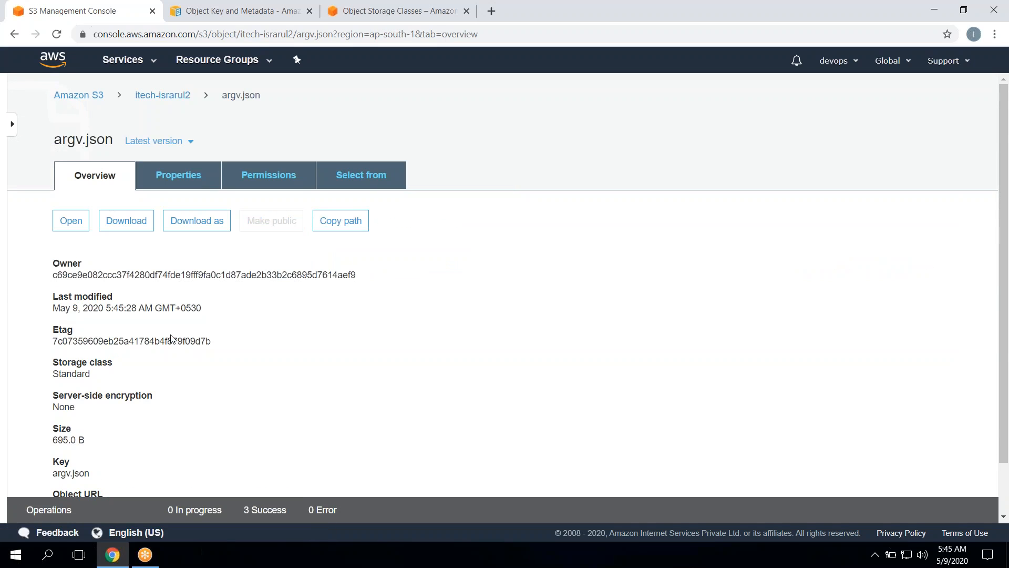
pyautogui.click(172, 145)
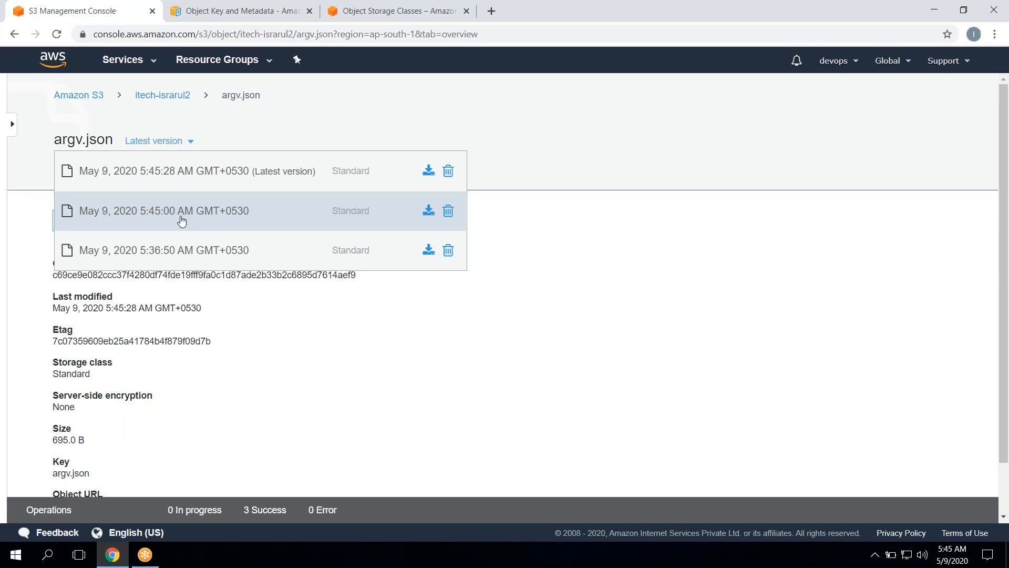
pyautogui.click(173, 95)
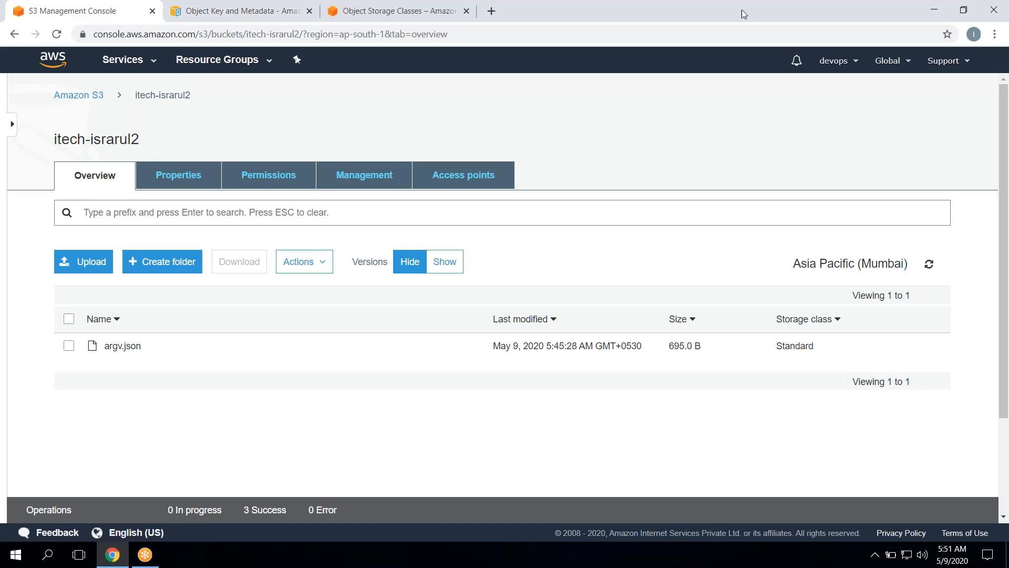
pyautogui.click(810, 24)
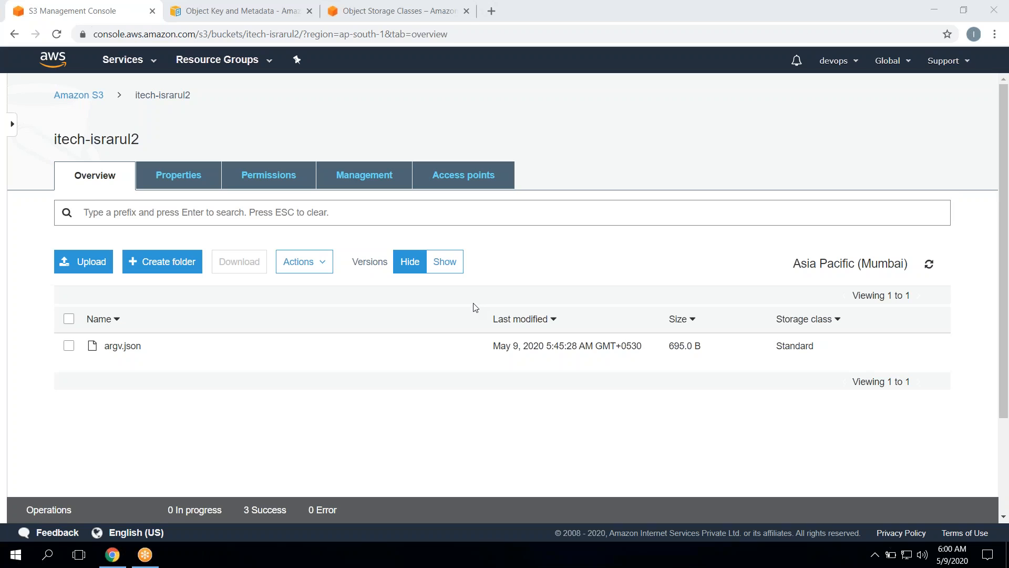
pyautogui.click(412, 391)
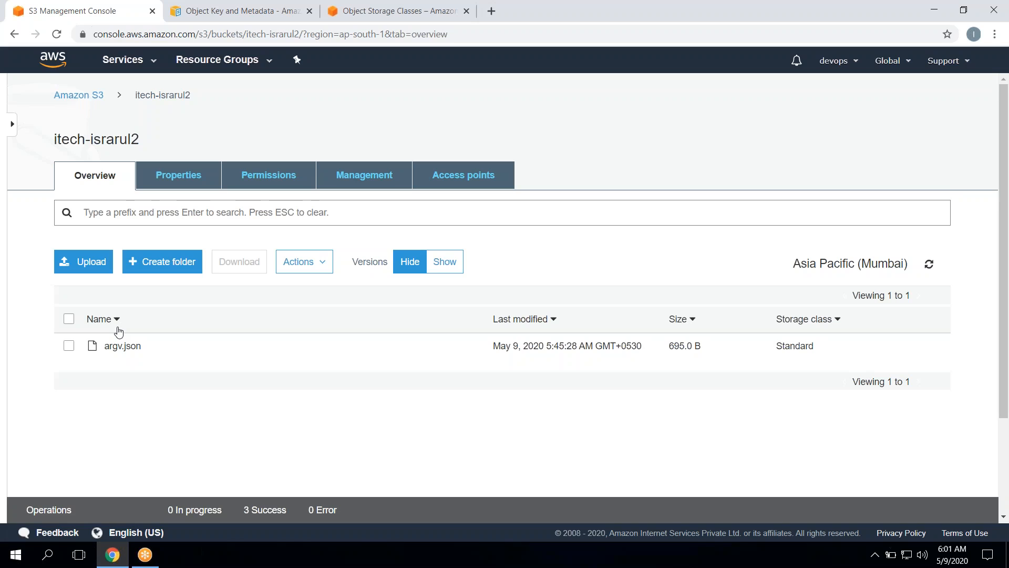
# Step: Enable server access logging for the bucket with target bucket israrul-itech and target prefix itech-israrul2-logs, and save
pyautogui.click(168, 182)
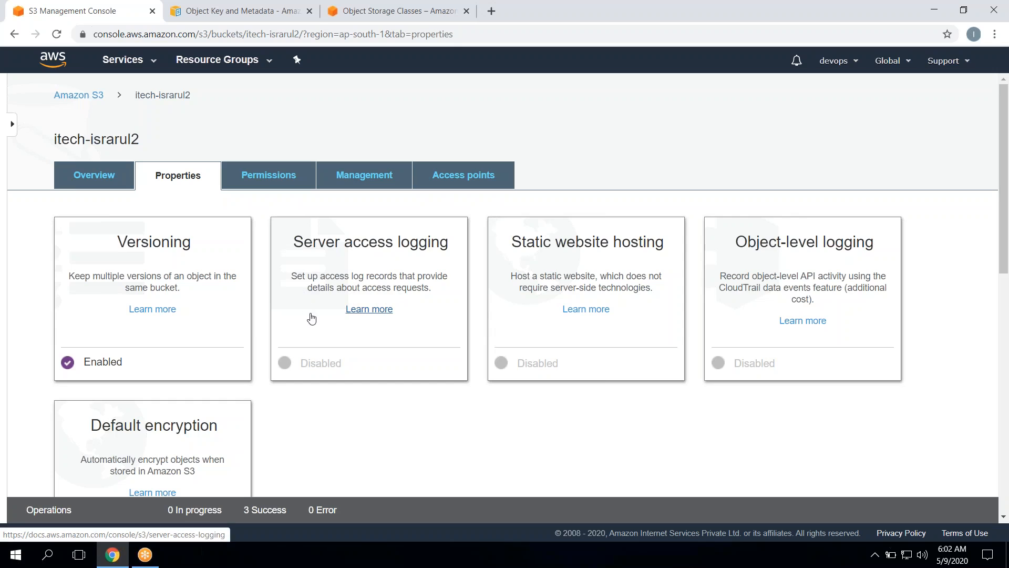
pyautogui.click(326, 344)
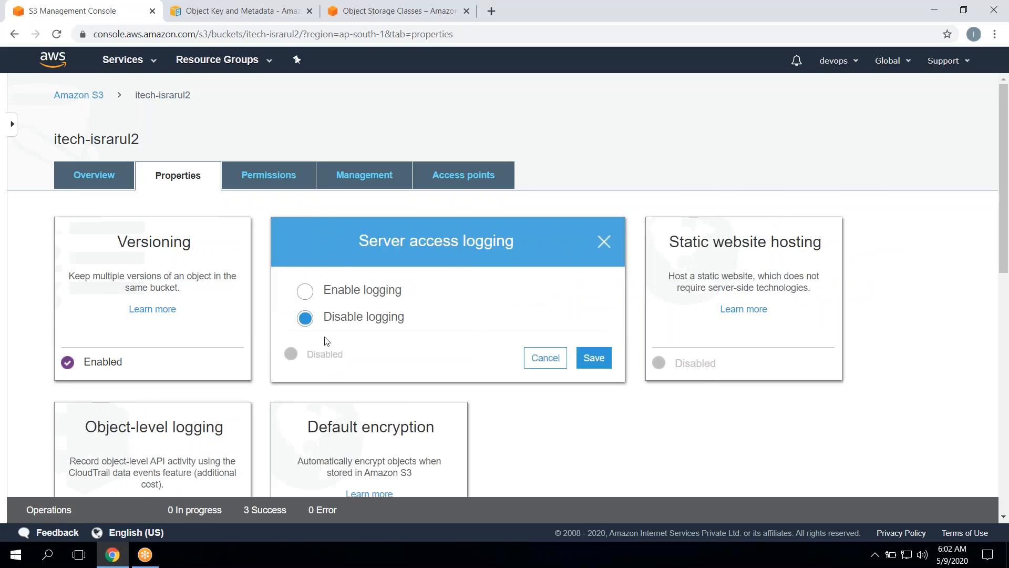
pyautogui.click(339, 299)
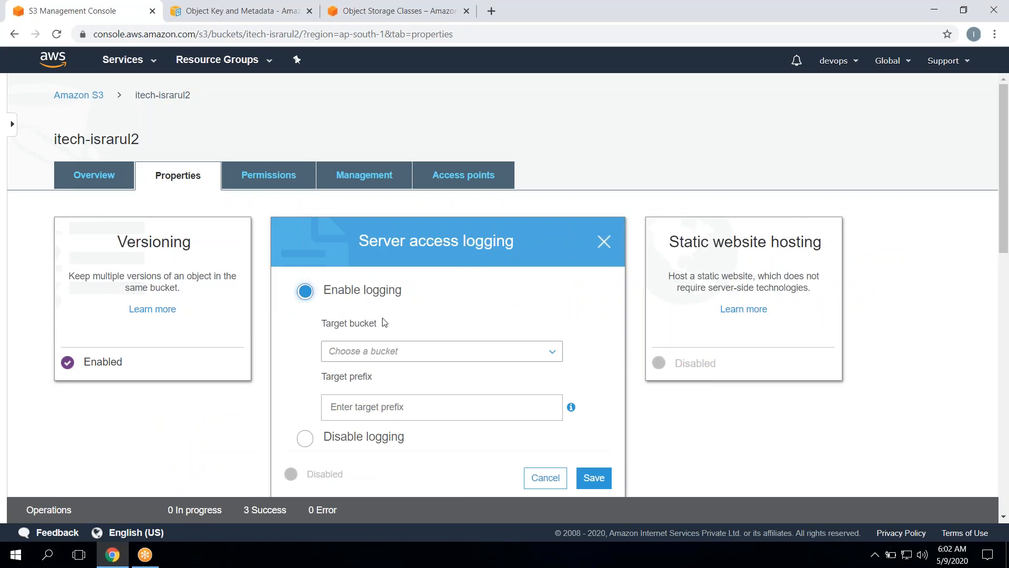
pyautogui.click(392, 353)
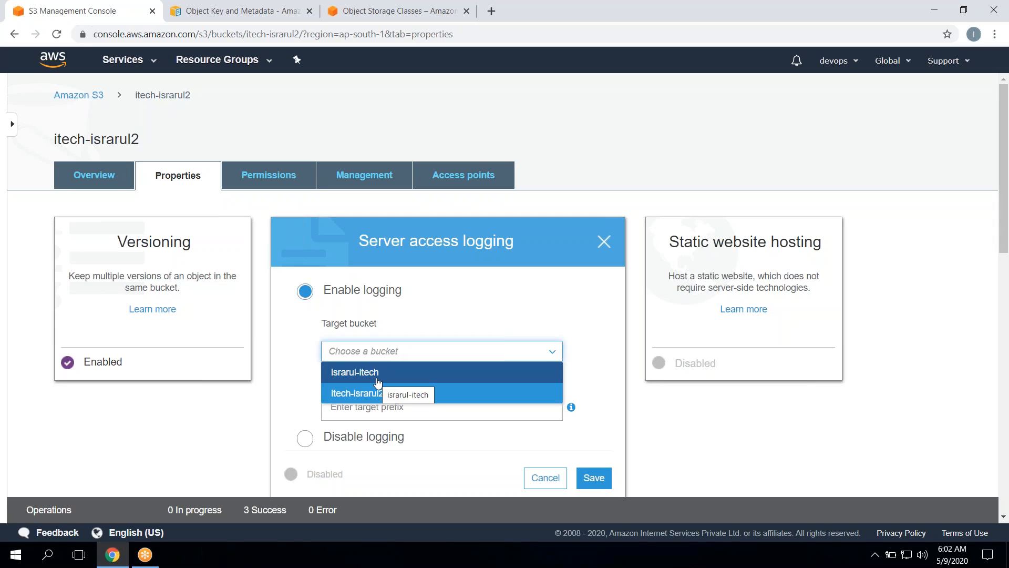
pyautogui.click(378, 373)
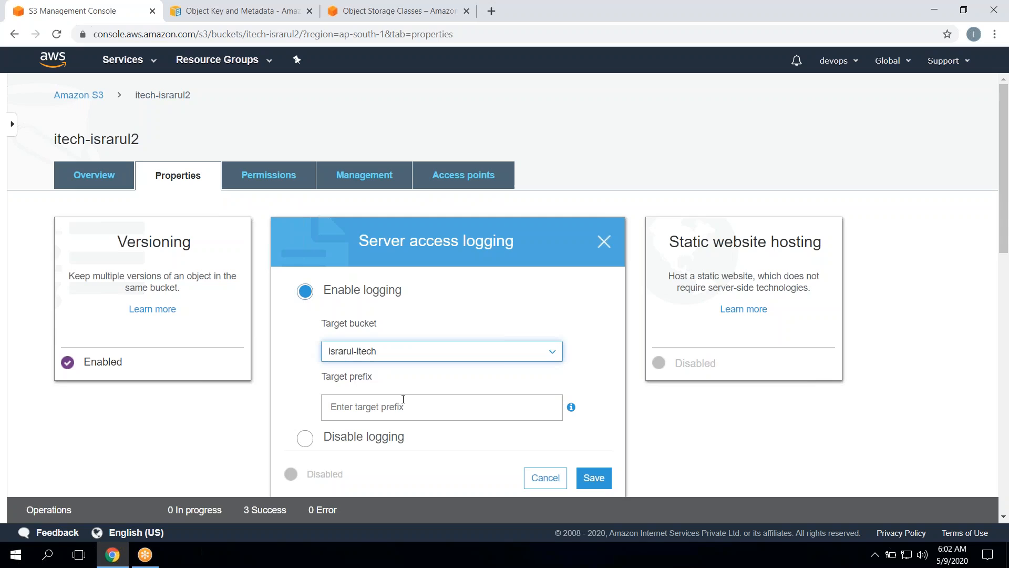
pyautogui.scroll(-1, 428, 412)
pyautogui.click(418, 382)
pyautogui.write('it')
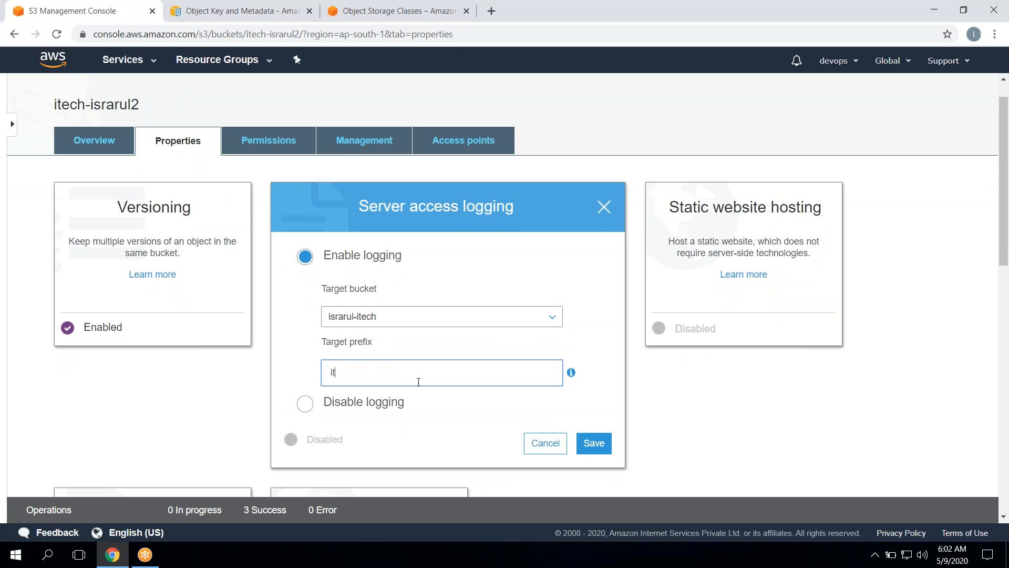
pyautogui.write('ech-israrul2-logs')
pyautogui.click(607, 449)
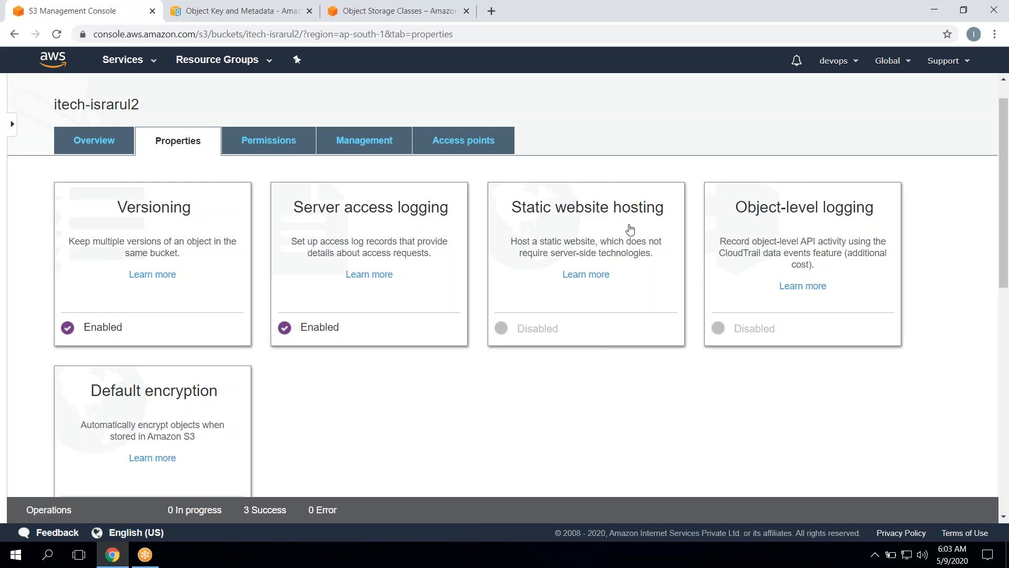
# Step: Search for w3schools in a new browser tab, open its HTML Tutorial, and open the basic page example in the Tryit Editor
pyautogui.hotkey('ctrl', 't')
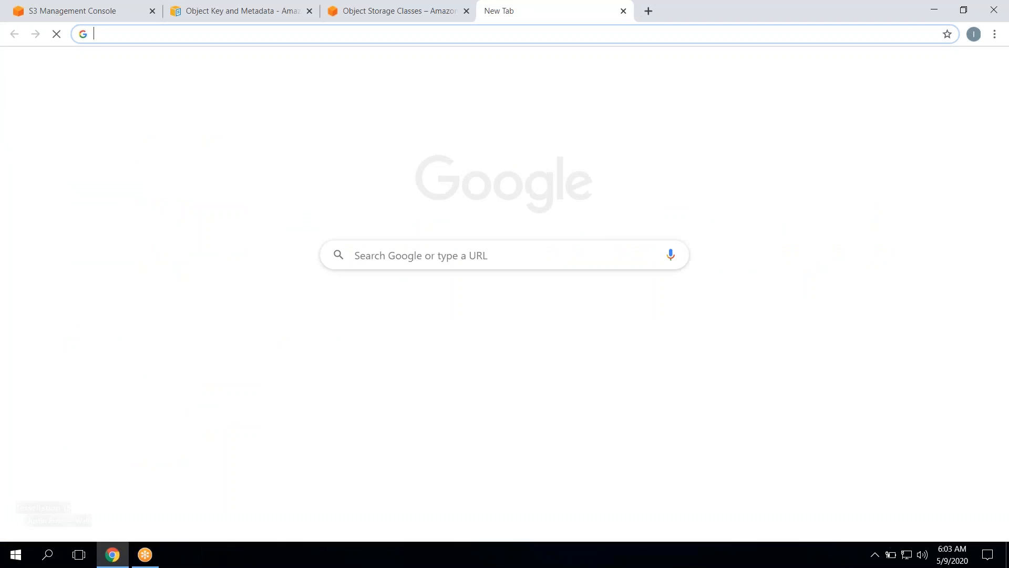
pyautogui.write('w3schools')
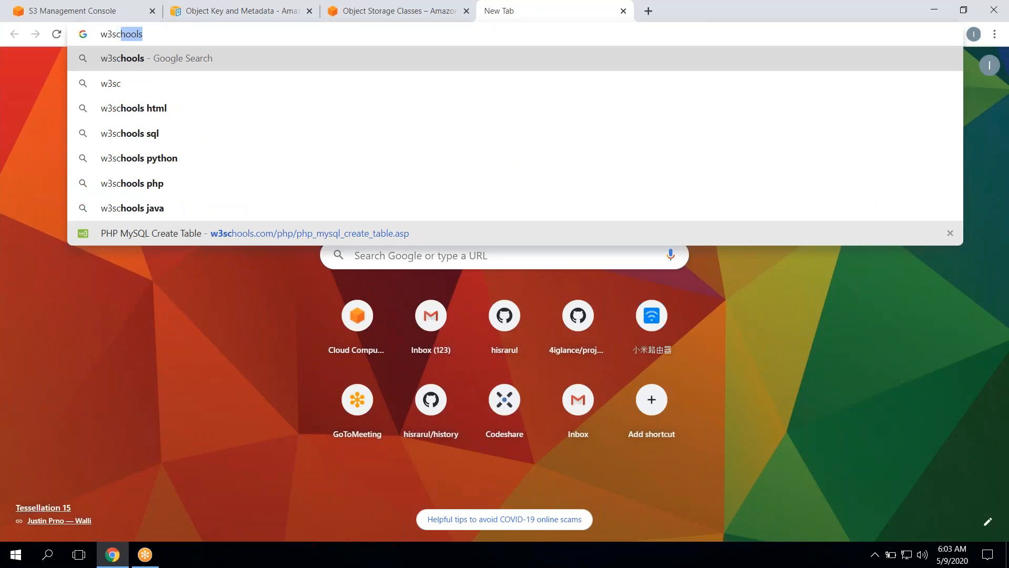
pyautogui.press('Return')
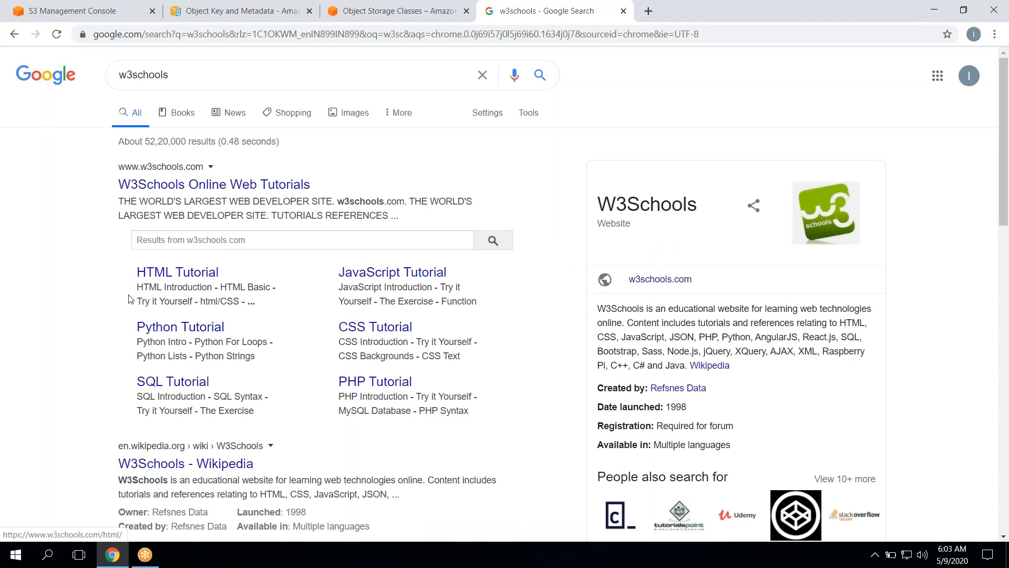
pyautogui.click(199, 269)
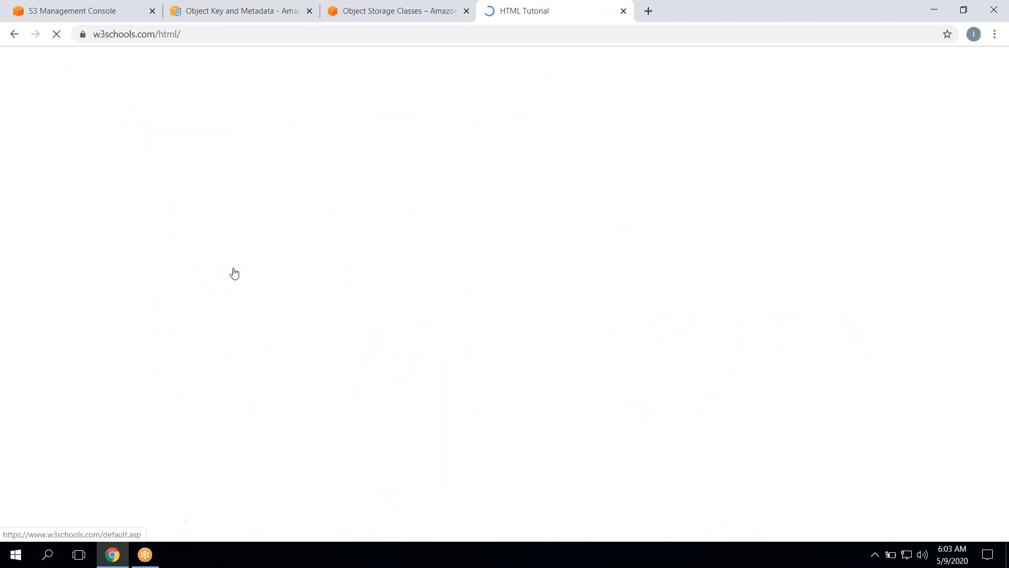
pyautogui.scroll(-1, 434, 345)
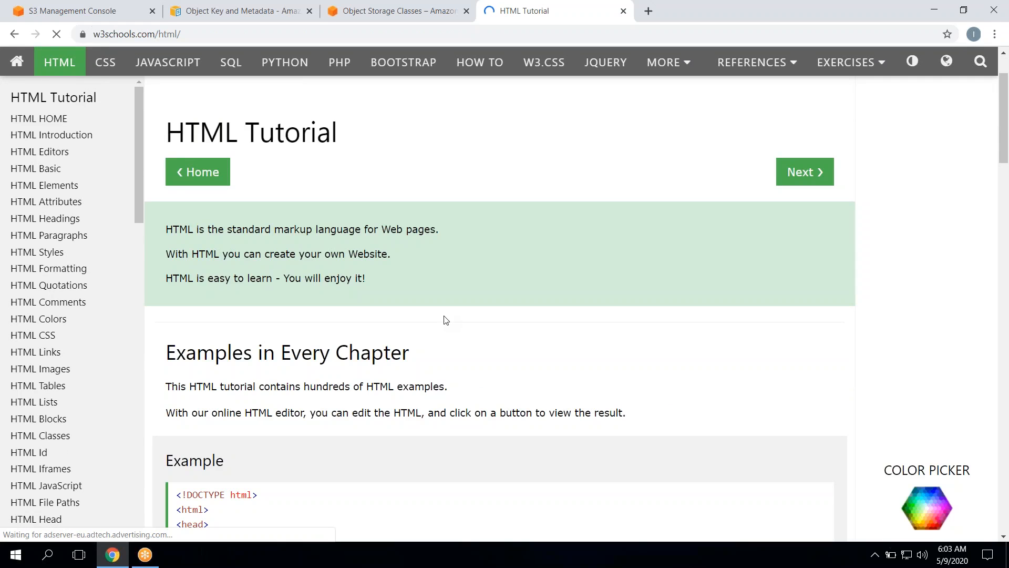
pyautogui.scroll(-6, 440, 339)
pyautogui.scroll(-2, 349, 289)
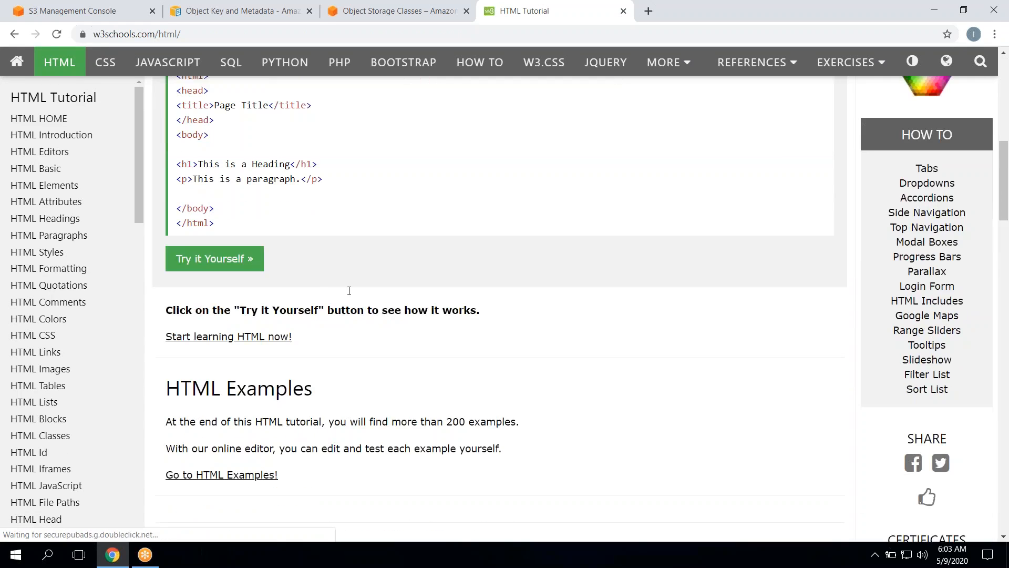
pyautogui.click(235, 272)
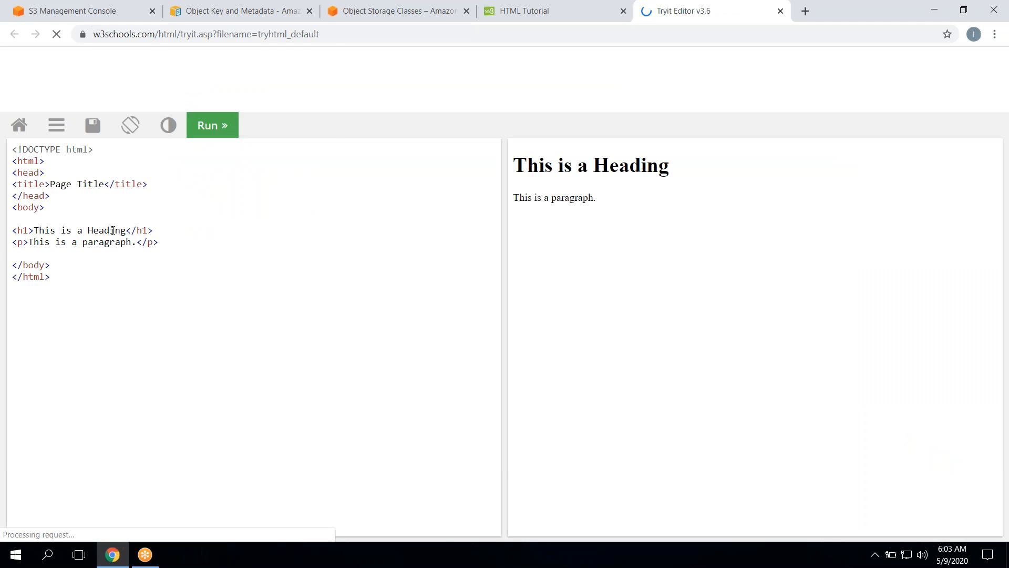
# Step: Replace the page title text in the example HTML with "4iglance"
pyautogui.click(104, 184)
pyautogui.press('BackSpace')
pyautogui.press('BackSpace')
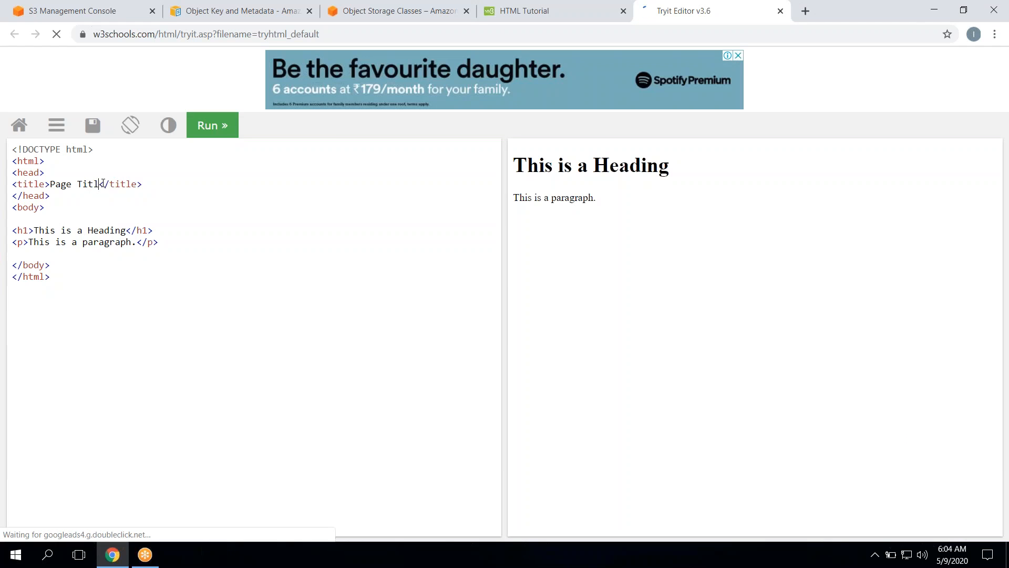
pyautogui.press('BackSpace')
pyautogui.press('BackSpace')
pyautogui.press('BackSpace')
pyautogui.press('BackSpace')
pyautogui.press('BackSpace')
pyautogui.press('BackSpace')
pyautogui.press('BackSpace')
pyautogui.press('BackSpace')
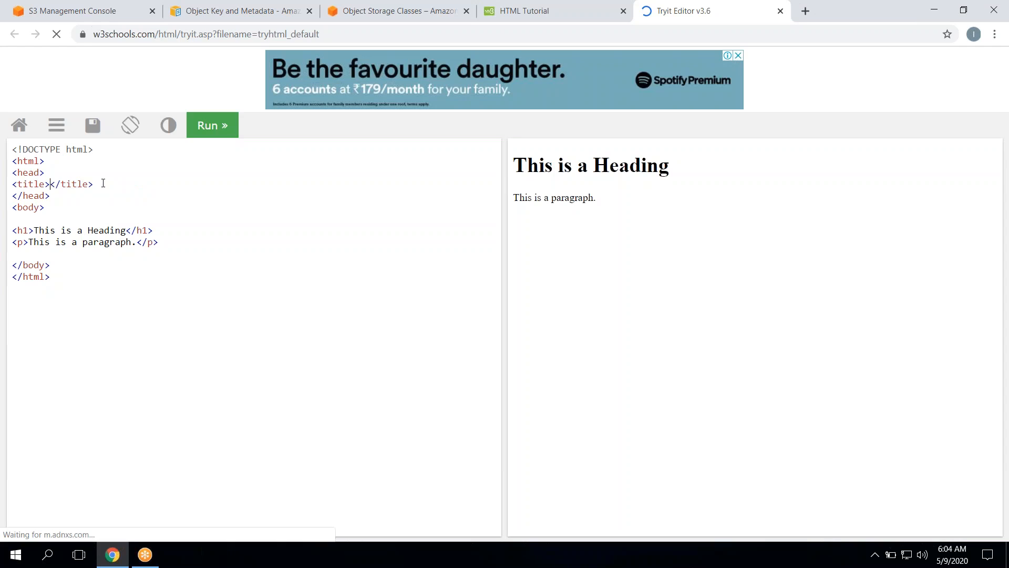
pyautogui.write('4iglance')
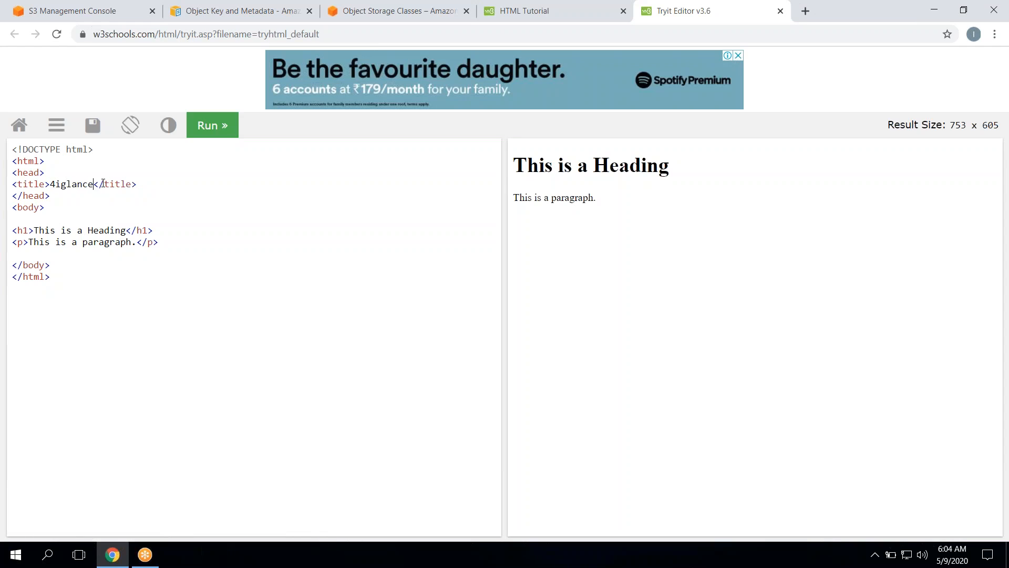
# Step: Replace the h1 heading text with "AWS S3 is a wonderful service."
pyautogui.click(124, 232)
pyautogui.press('BackSpace')
pyautogui.press('BackSpace')
pyautogui.press('BackSpace')
pyautogui.press('BackSpace')
pyautogui.press('BackSpace')
pyautogui.press('BackSpace')
pyautogui.press('BackSpace')
pyautogui.press('BackSpace')
pyautogui.press('BackSpace')
pyautogui.press('BackSpace')
pyautogui.press('BackSpace')
pyautogui.press('BackSpace')
pyautogui.press('BackSpace')
pyautogui.press('BackSpace')
pyautogui.press('BackSpace')
pyautogui.press('BackSpace')
pyautogui.press('BackSpace')
pyautogui.write('AWS S')
pyautogui.write('2')
pyautogui.press('BackSpace')
pyautogui.write('3 is a ')
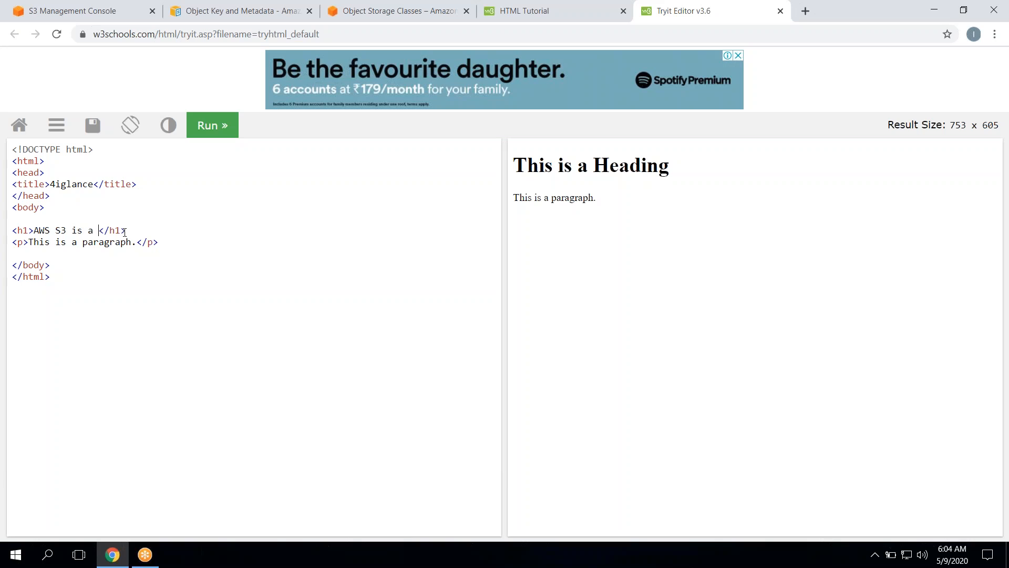
pyautogui.write('wonderful service.')
# Step: Change the paragraph to "It has different storage classes and lifecycle rules can be applied on bucket." and run the page
pyautogui.press('BackSpace')
pyautogui.press('BackSpace')
pyautogui.press('BackSpace')
pyautogui.press('BackSpace')
pyautogui.press('BackSpace')
pyautogui.press('BackSpace')
pyautogui.press('BackSpace')
pyautogui.press('BackSpace')
pyautogui.press('BackSpace')
pyautogui.press('BackSpace')
pyautogui.press('BackSpace')
pyautogui.press('BackSpace')
pyautogui.press('BackSpace')
pyautogui.press('BackSpace')
pyautogui.press('BackSpace')
pyautogui.press('BackSpace')
pyautogui.press('BackSpace')
pyautogui.press('BackSpace')
pyautogui.press('BackSpace')
pyautogui.write('It has b')
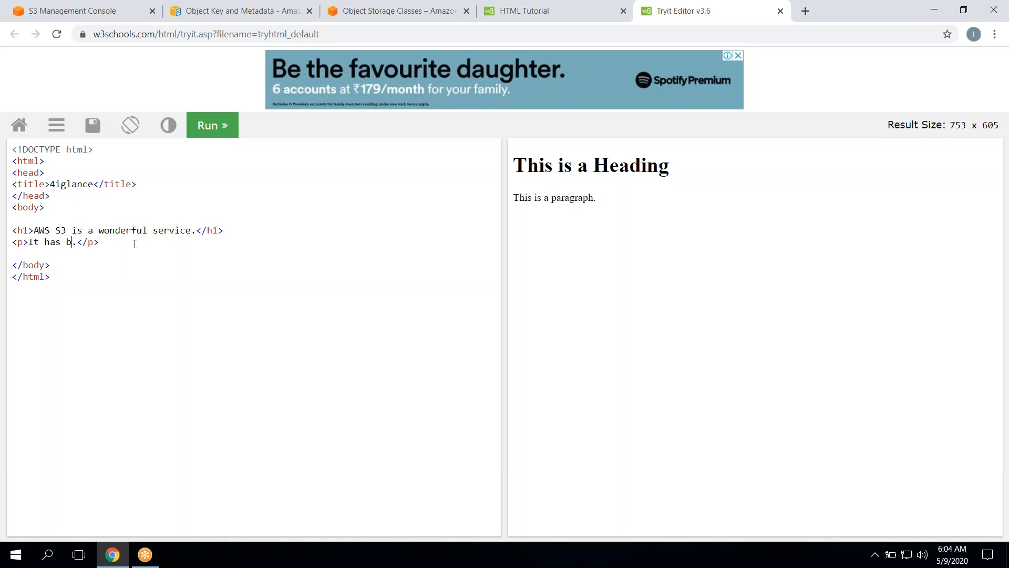
pyautogui.press('BackSpace')
pyautogui.write('different storage classes and ')
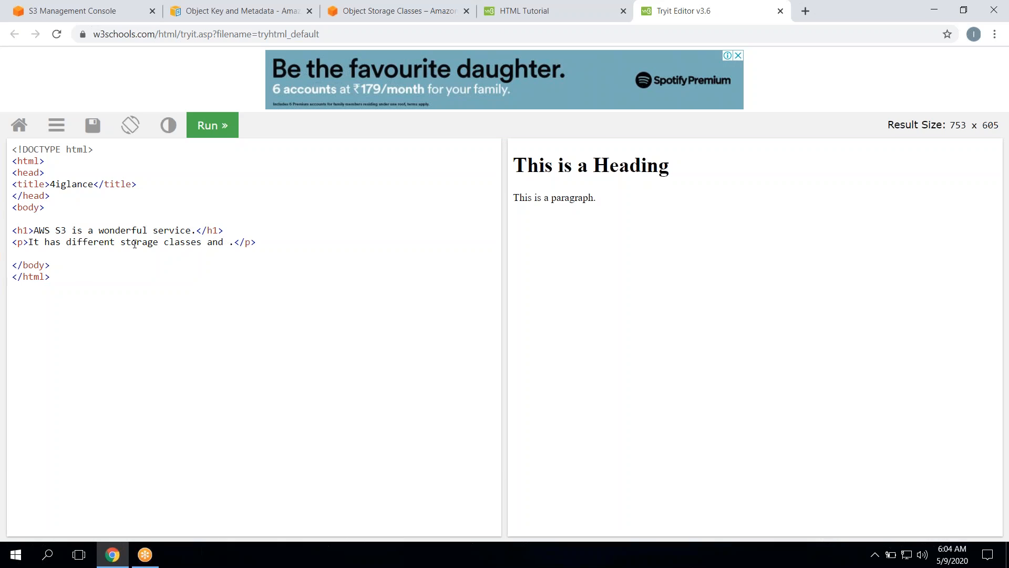
pyautogui.write('i')
pyautogui.press('BackSpace')
pyautogui.write('lifecy')
pyautogui.write('cle rules')
pyautogui.write(' can be app')
pyautogui.write('lied on buck')
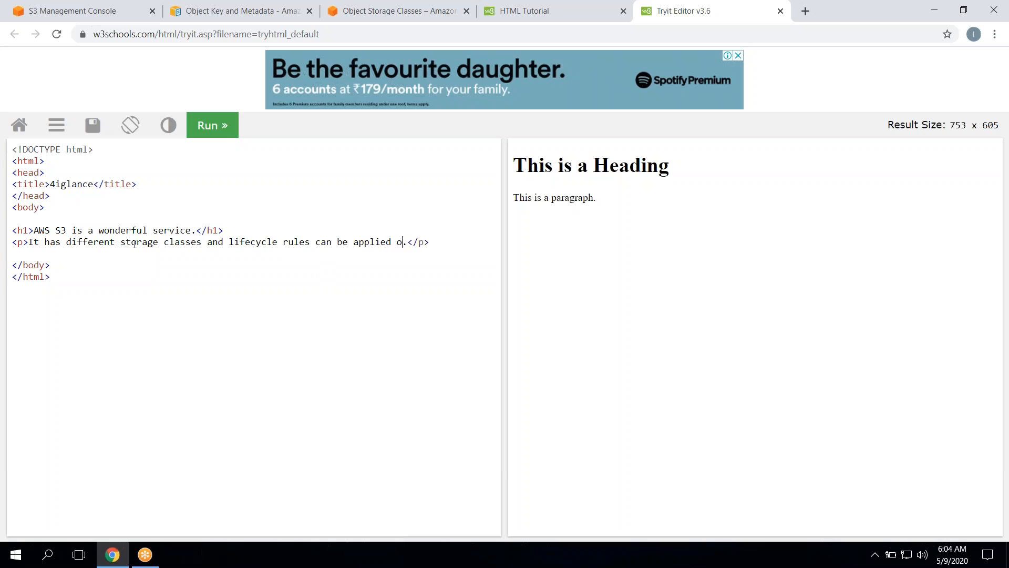
pyautogui.write('et')
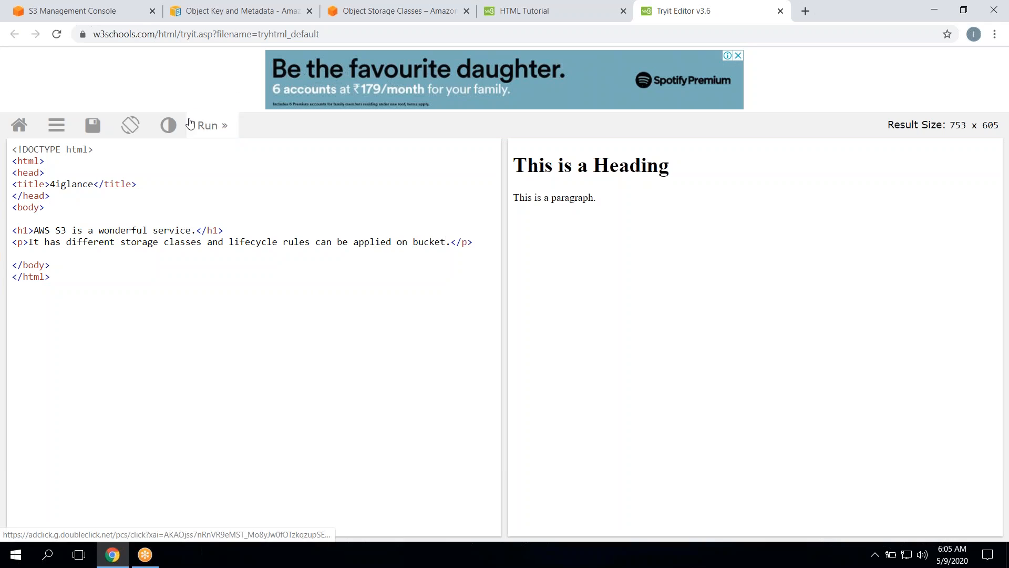
pyautogui.click(202, 131)
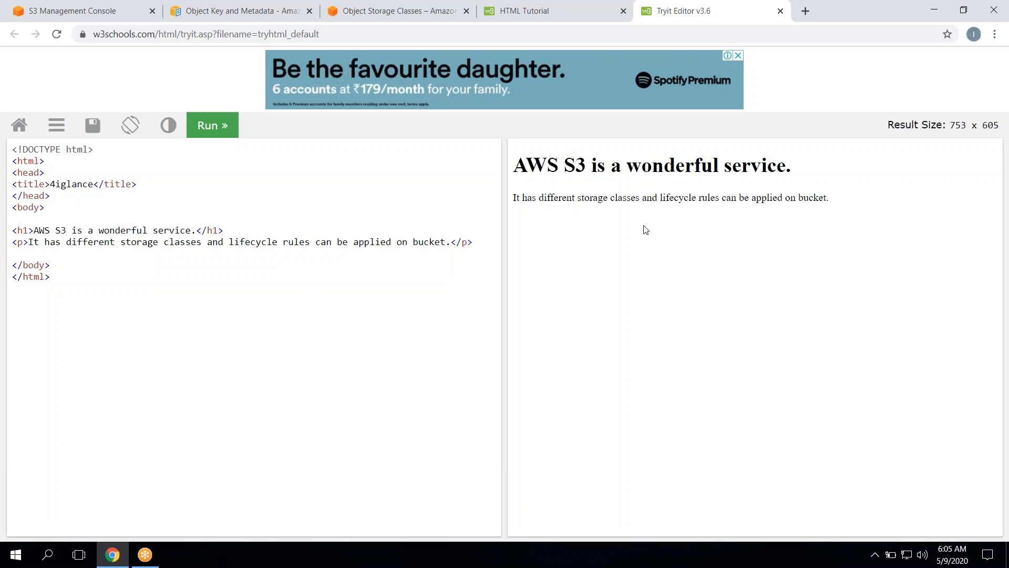
# Step: Copy the entire HTML code of the page and open Visual Studio Code
pyautogui.click(122, 330)
pyautogui.hotkey('ctrl', 'a')
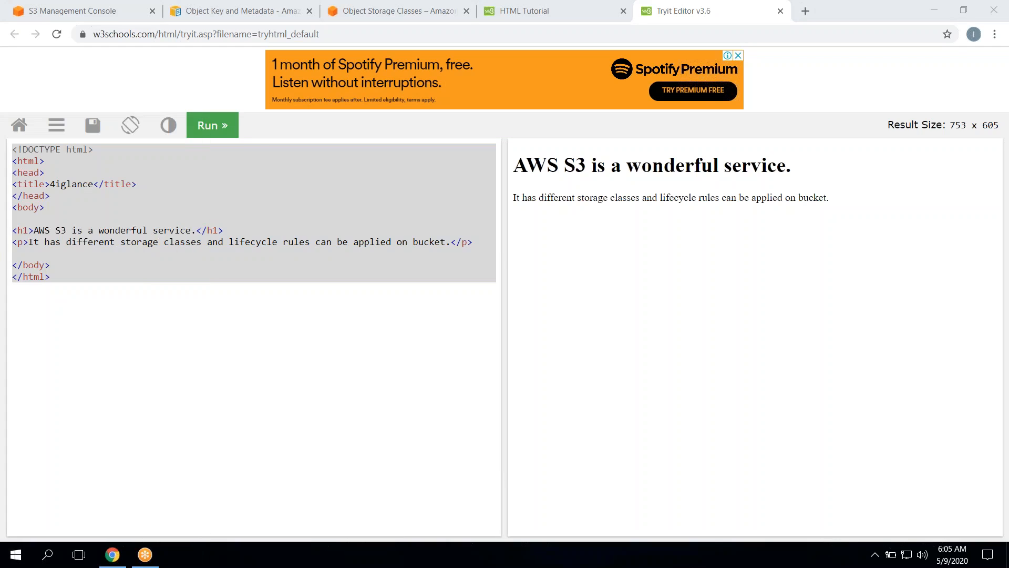
pyautogui.press('super')
pyautogui.write('visual')
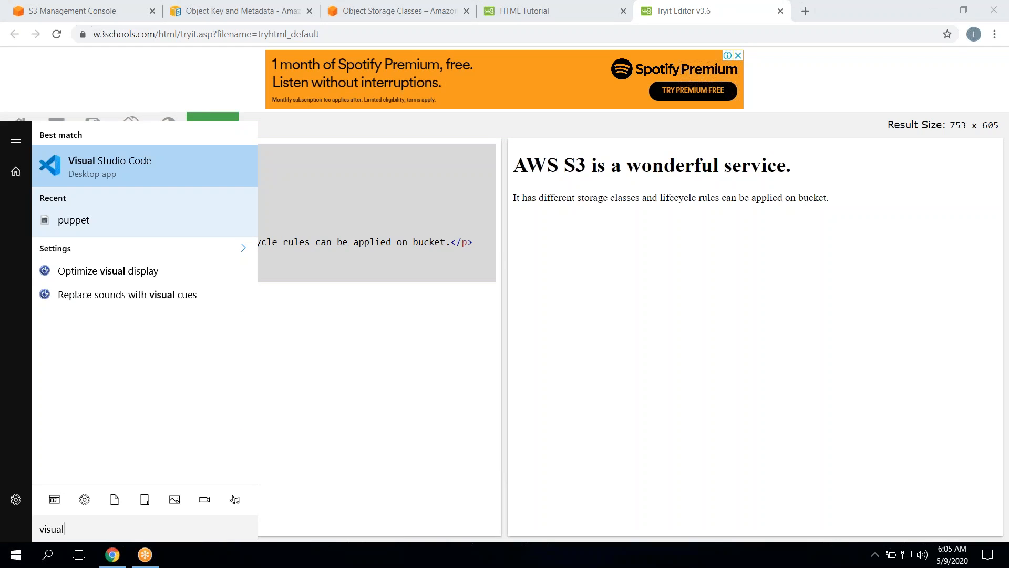
pyautogui.click(137, 175)
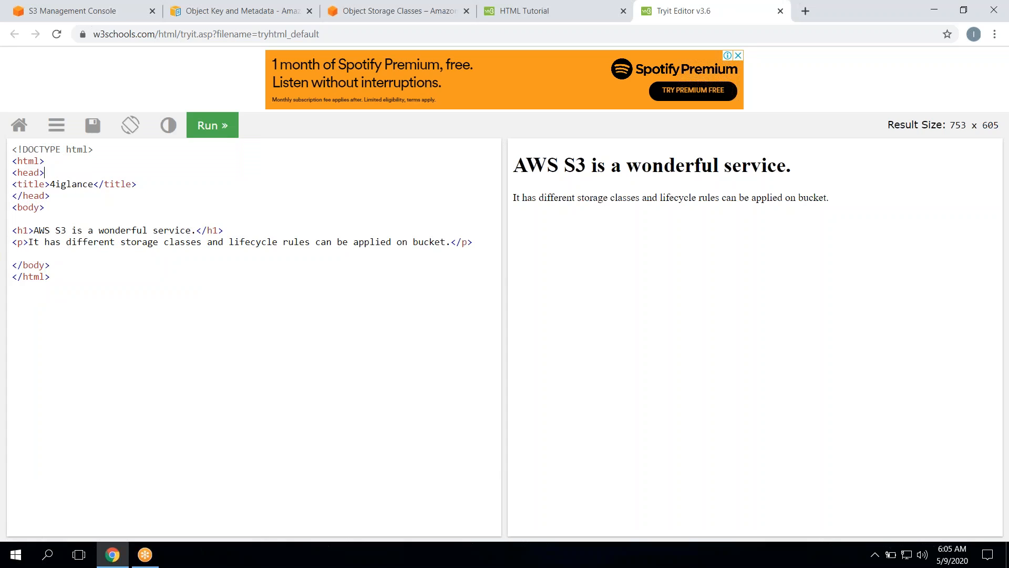
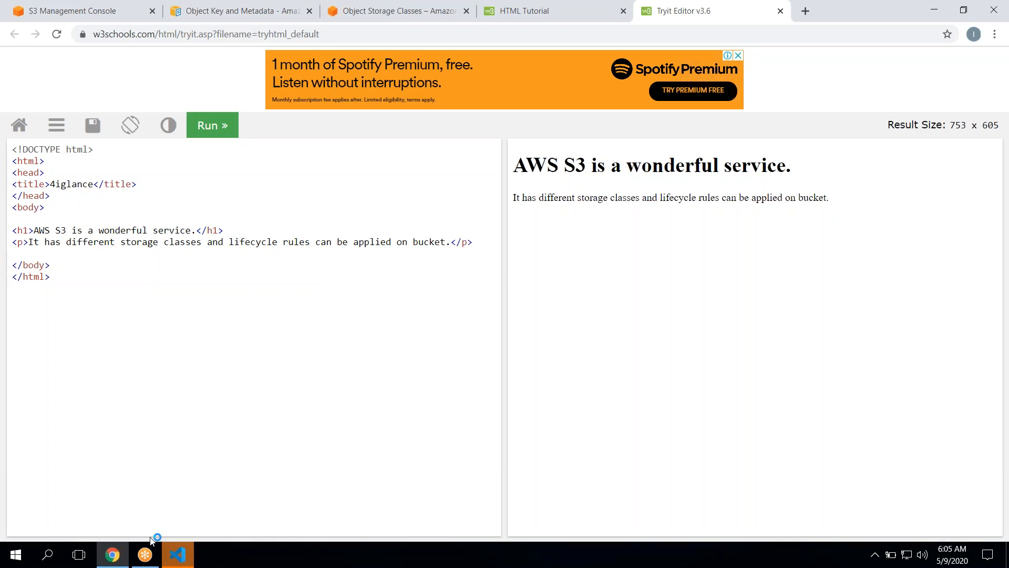
pyautogui.moveTo(168, 555)
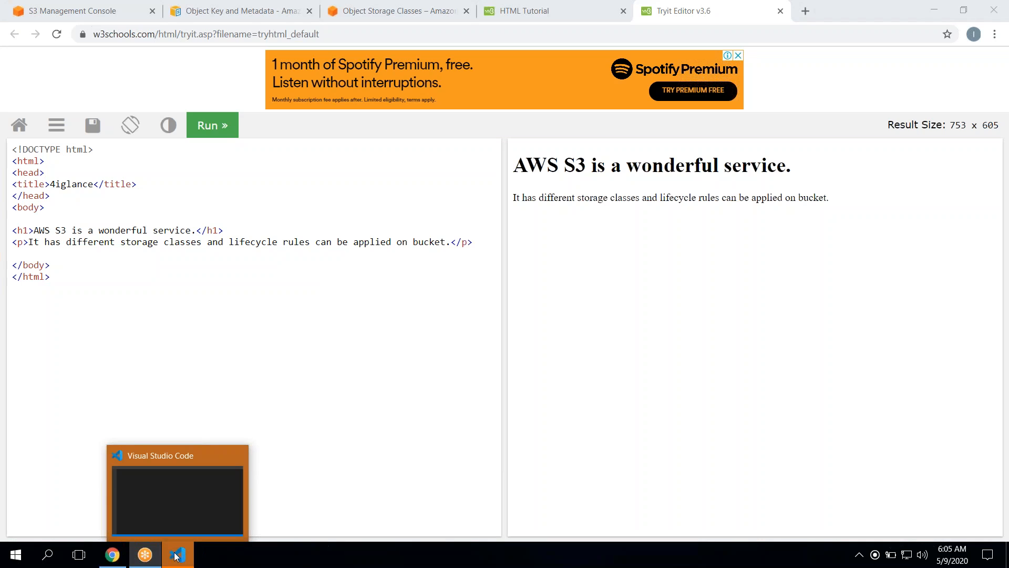
pyautogui.click(184, 483)
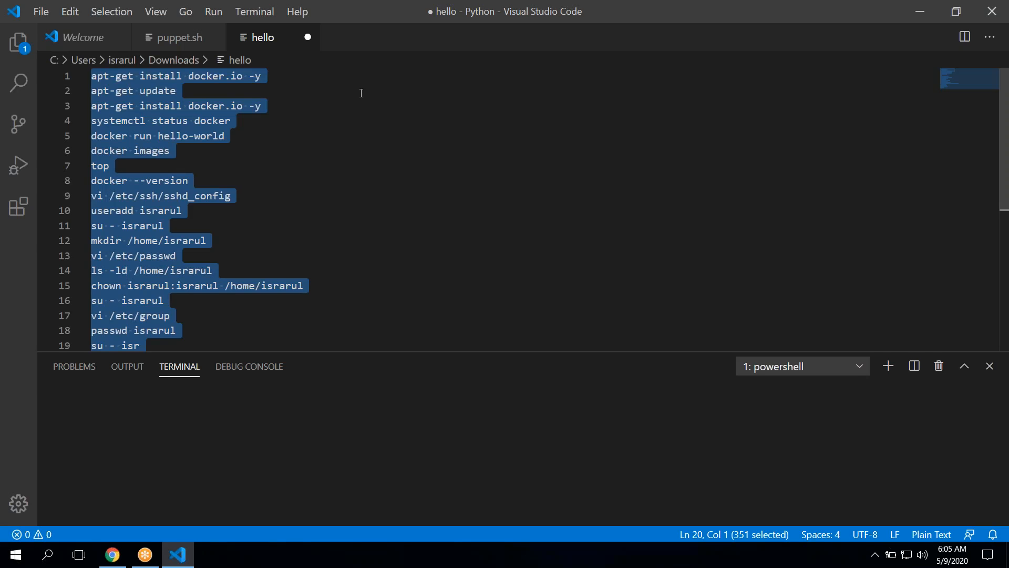
# Step: Paste the copied HTML into a new file and save it as index.html in the Downloads folder
pyautogui.doubleClick(334, 43)
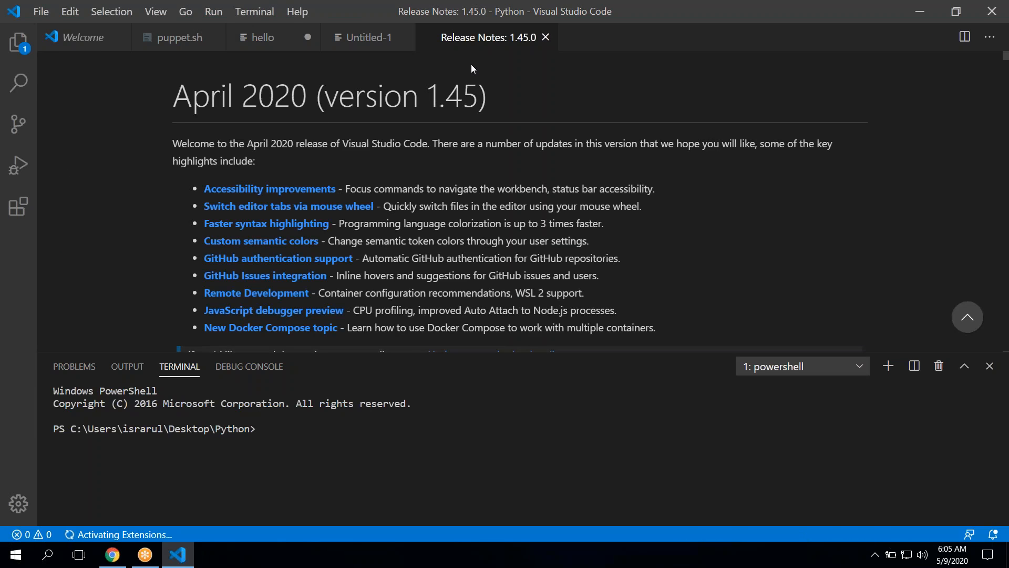
pyautogui.click(546, 37)
pyautogui.write('<!DOCTYPE html> <html> <head> <title>4iglance</title> </head> <body>  <h1>AWS S3 is a wonderful service.</h1> <p>It has different storage classes and lifecycle rules can be applied on bucket.</p>  </body> </html>')
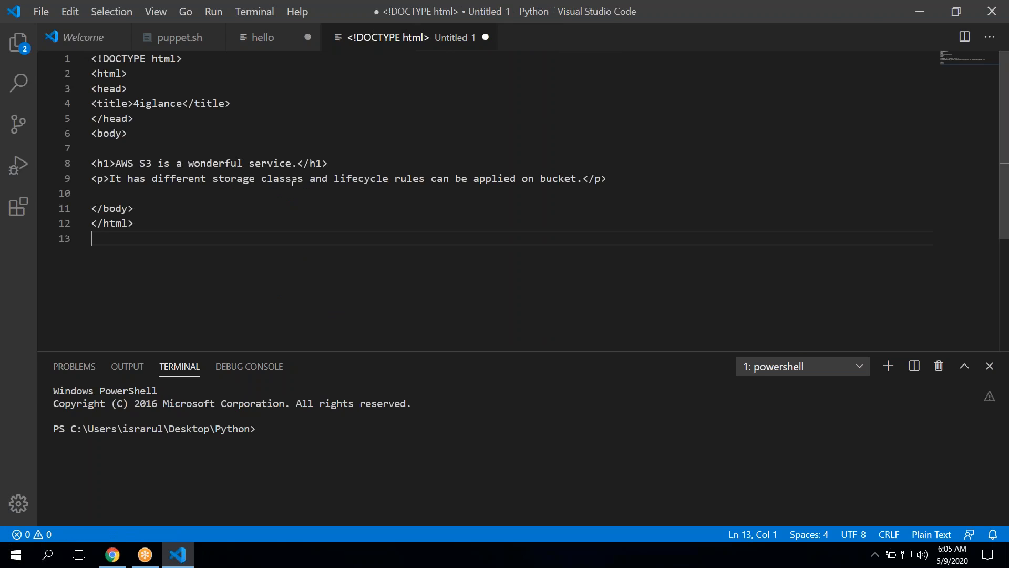
pyautogui.hotkey('ctrl', 's')
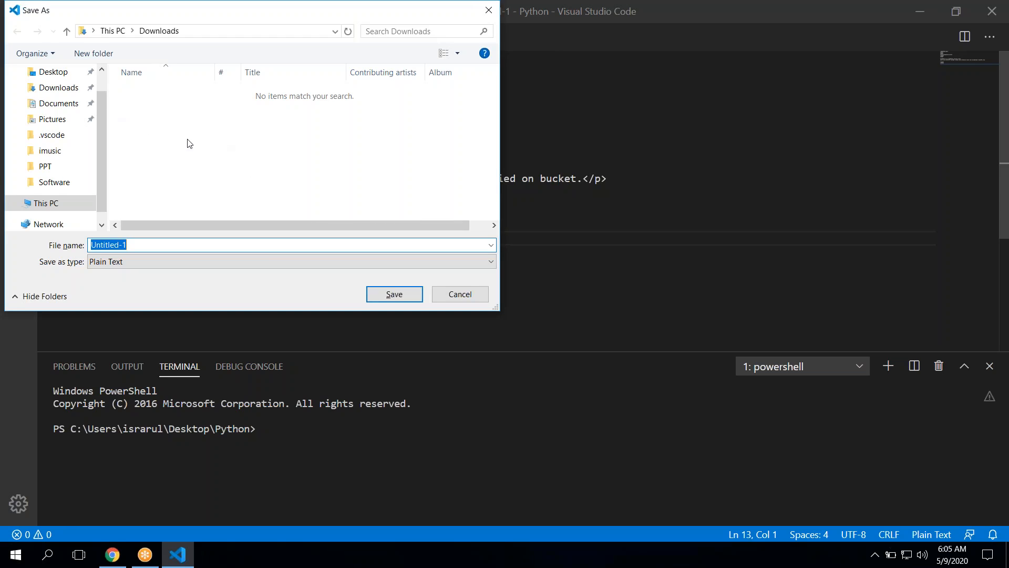
pyautogui.write('index.html')
pyautogui.press('Return')
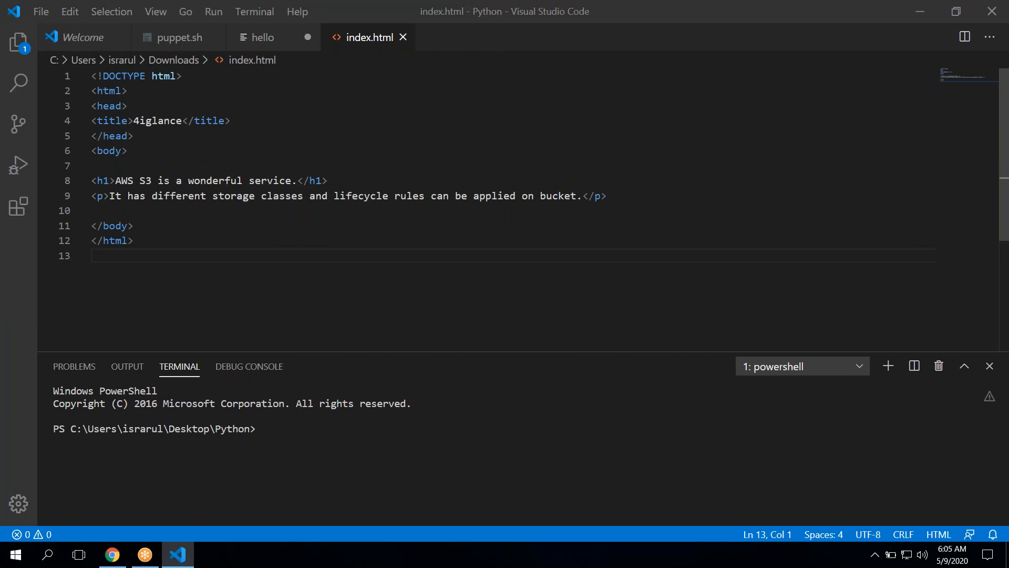
# Step: Switch to the S3 console and enable static website hosting for the bucket with index.html as both index and error document
pyautogui.hotkey('alt', 'Tab')
pyautogui.hotkey('alt', 'Tab')
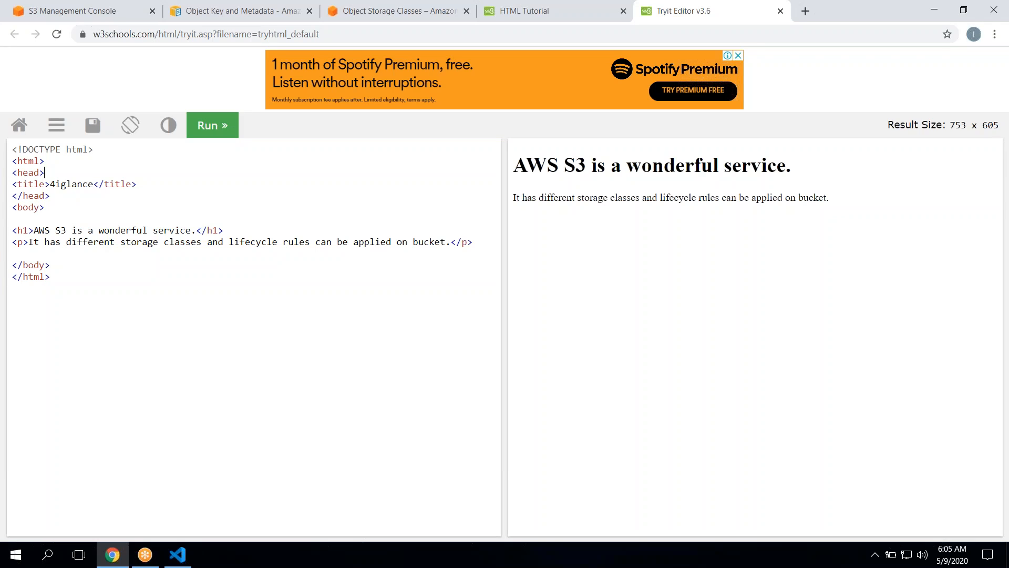
pyautogui.click(62, 12)
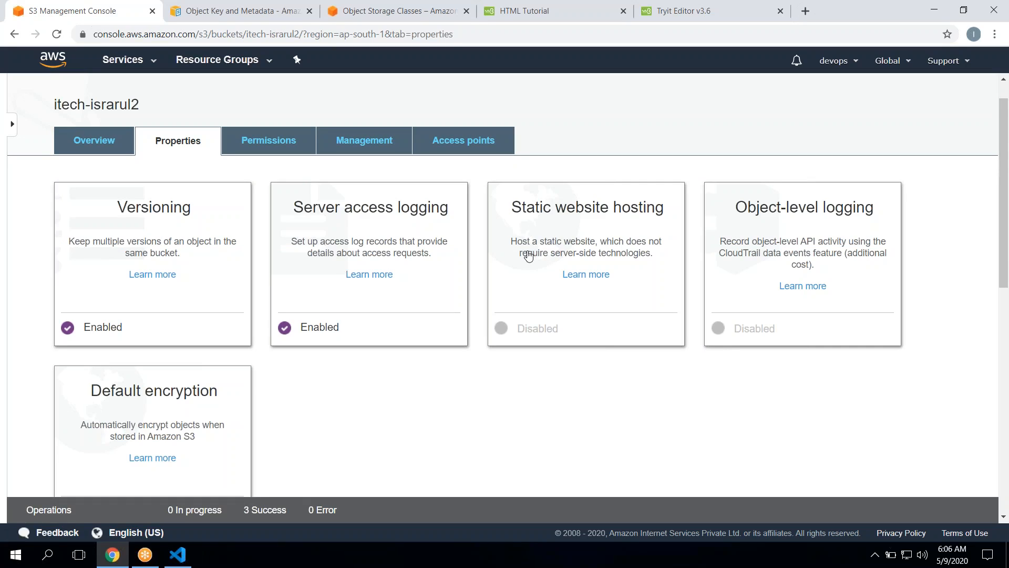
pyautogui.click(559, 225)
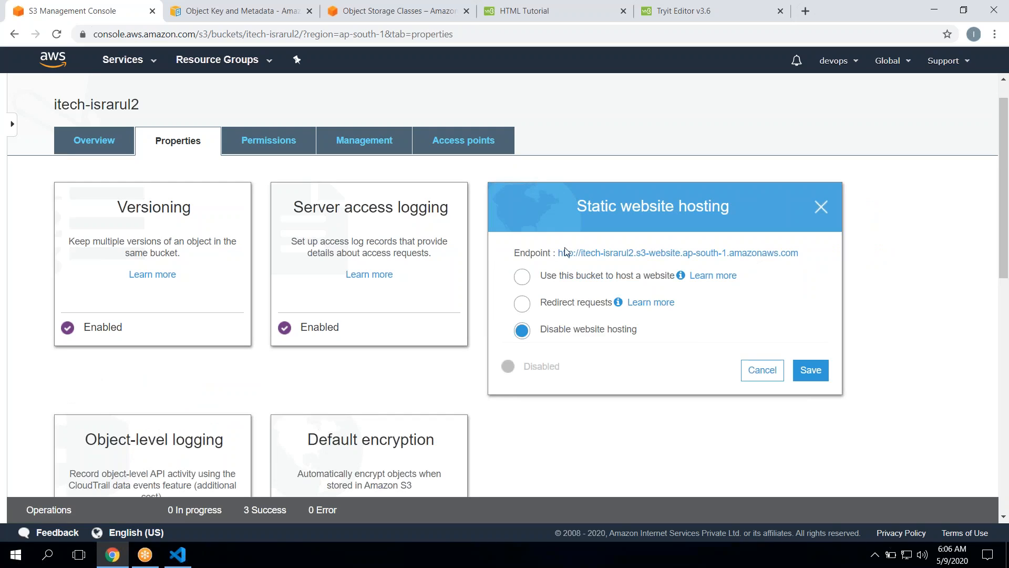
pyautogui.click(554, 284)
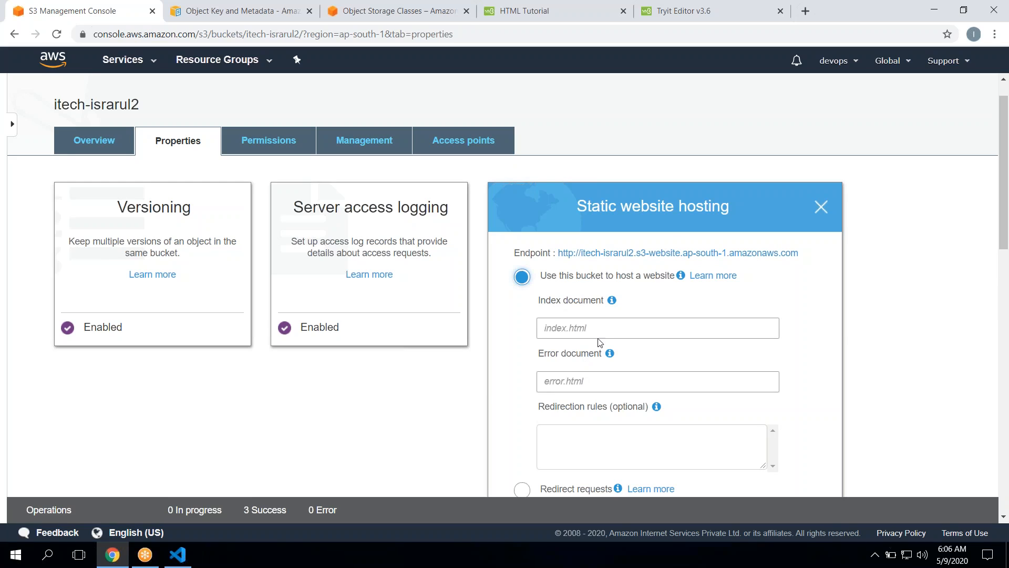
pyautogui.click(610, 330)
pyautogui.write('index.html')
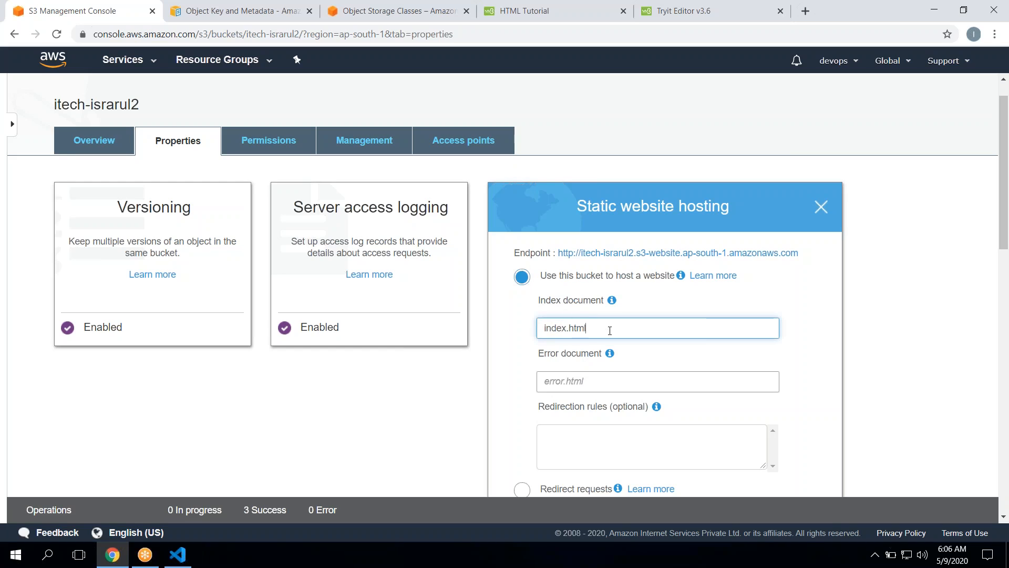
pyautogui.click(606, 383)
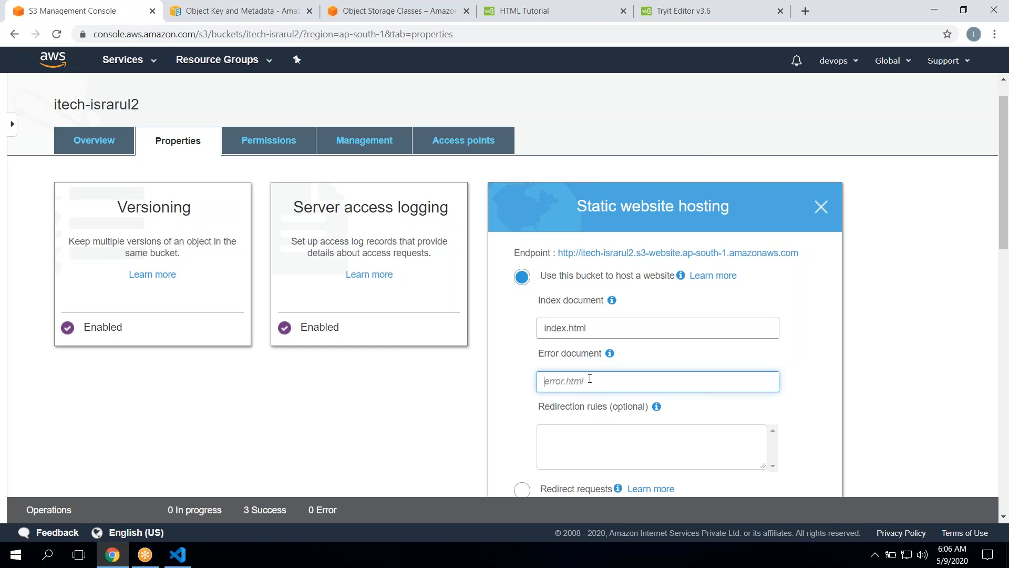
pyautogui.write('index.htm')
pyautogui.scroll(-1, 590, 378)
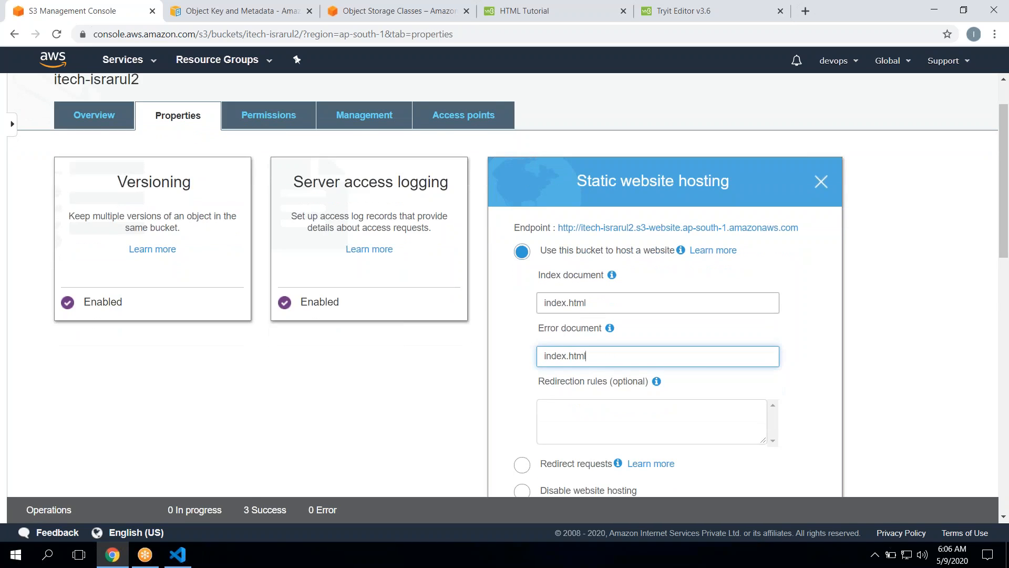
pyautogui.scroll(-3, 592, 381)
pyautogui.click(809, 401)
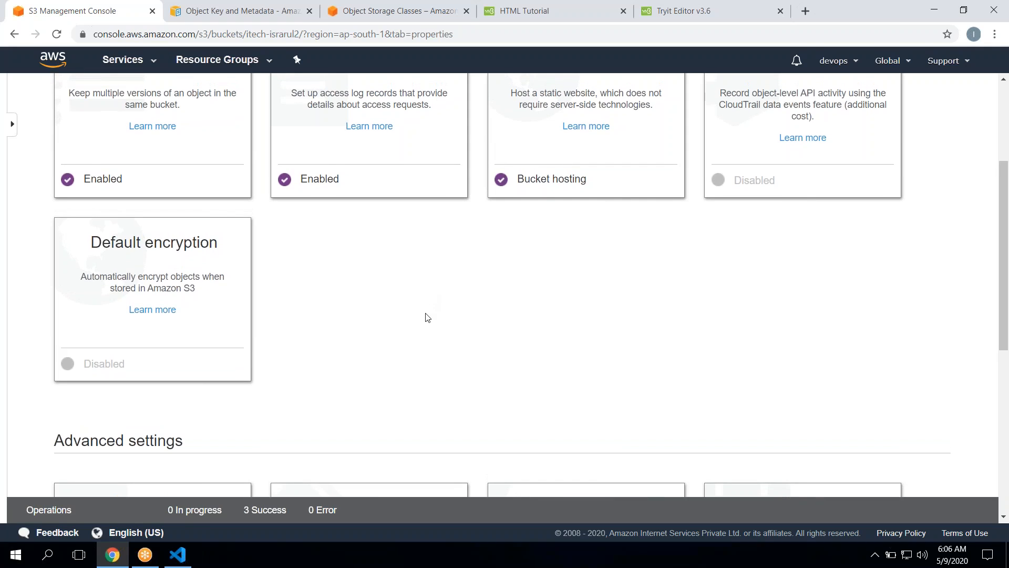
# Step: Return to the bucket's overview, start a new upload and open the file picker for adding files
pyautogui.scroll(4, 427, 317)
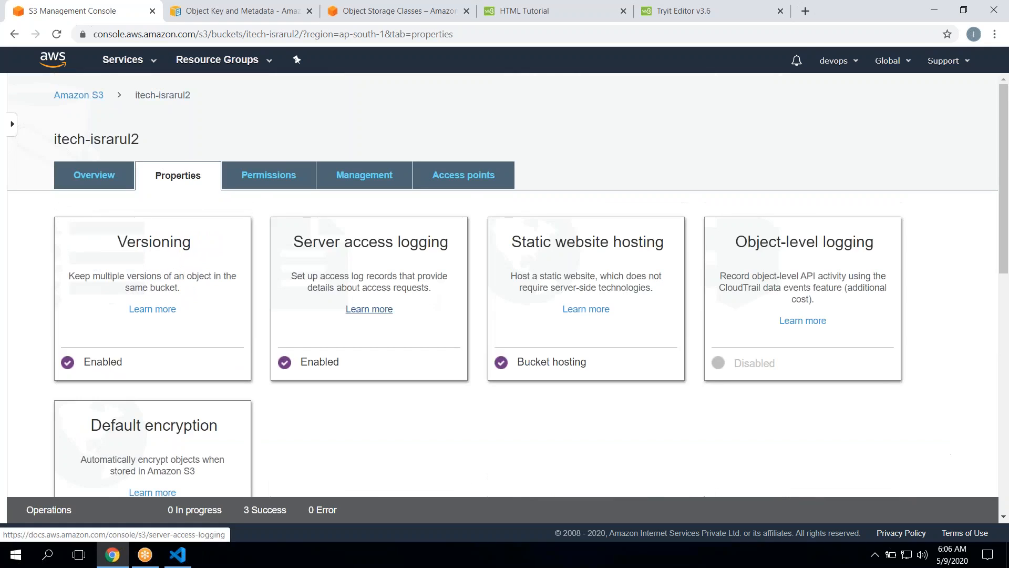
pyautogui.click(111, 180)
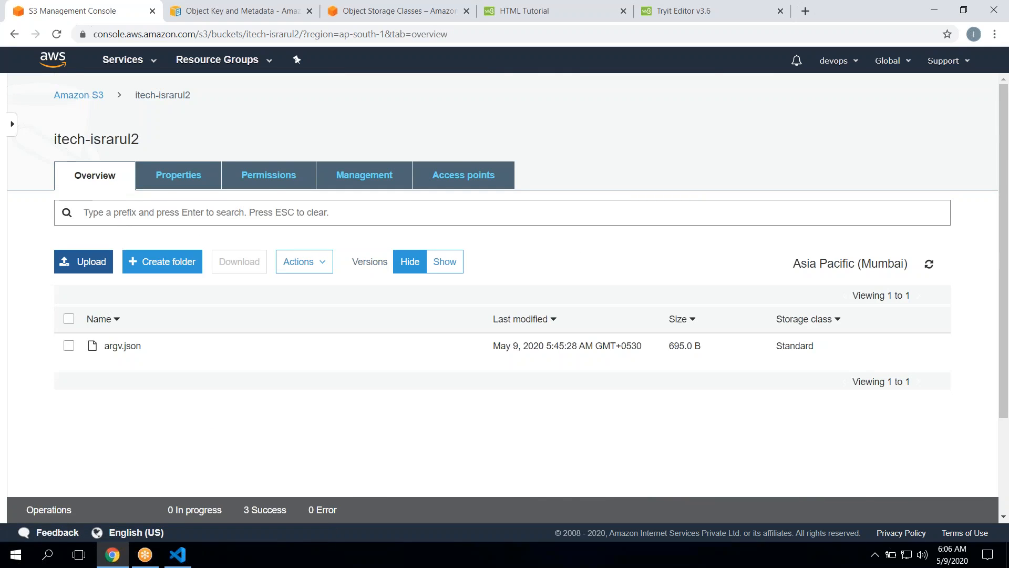
pyautogui.click(84, 261)
pyautogui.click(482, 400)
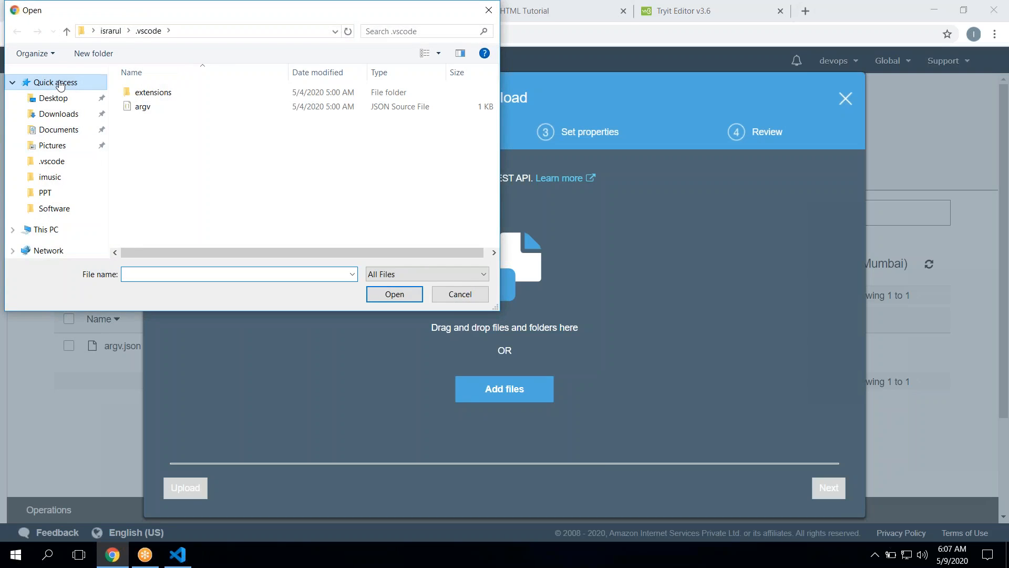
# Step: Look through the Documents folder for index.html and check the file's saved location in Visual Studio Code
pyautogui.click(61, 135)
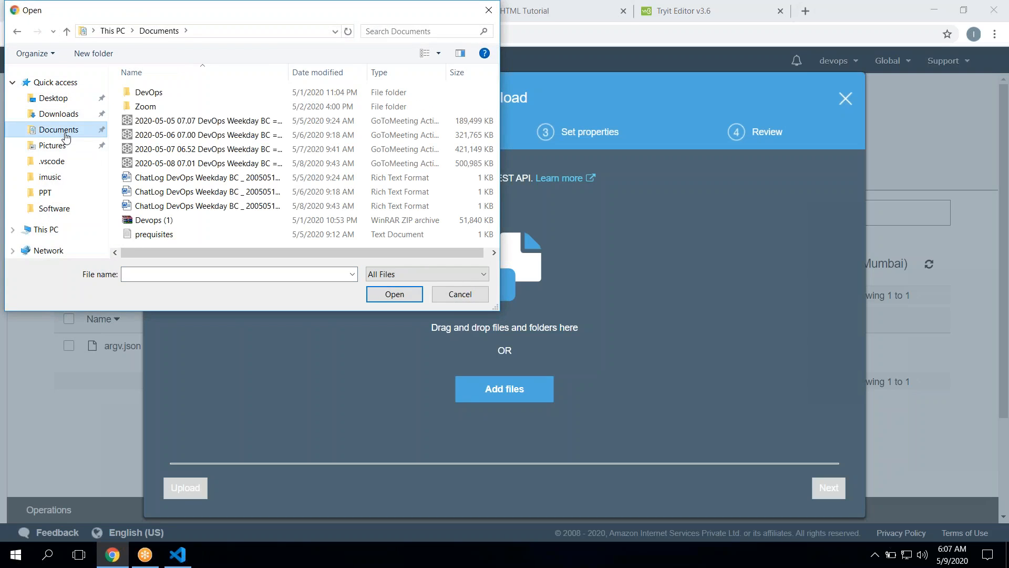
pyautogui.click(199, 225)
pyautogui.press('Down')
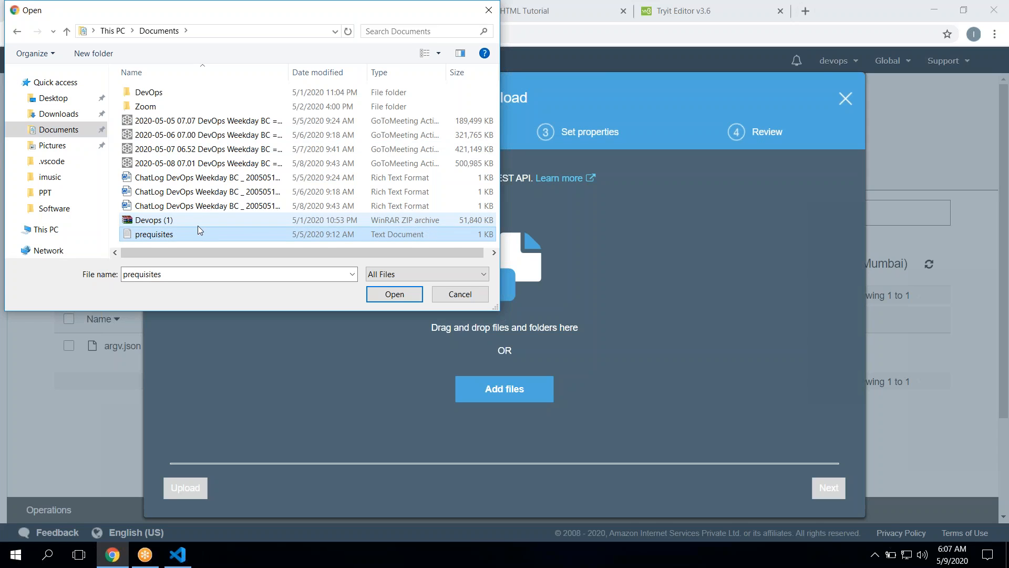
pyautogui.press('Up')
pyautogui.press('Up')
pyautogui.press('Up')
pyautogui.press('Up')
pyautogui.press('Up')
pyautogui.press('Up')
pyautogui.press('Up')
pyautogui.press('Up')
pyautogui.press('Up')
pyautogui.press('Up')
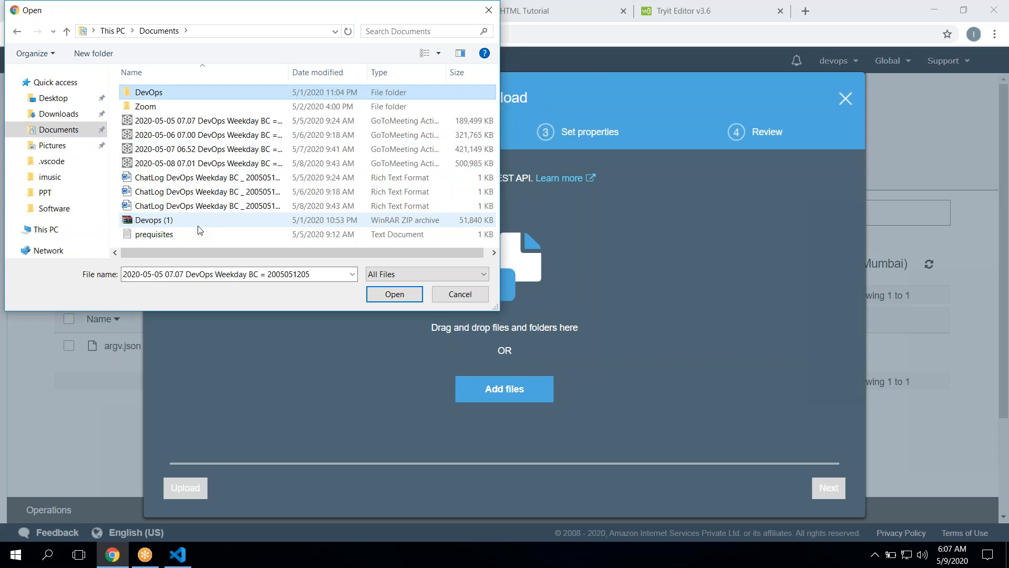
pyautogui.press('Down')
pyautogui.press('Down')
pyautogui.press('Down')
pyautogui.press('Down')
pyautogui.press('Down')
pyautogui.press('Down')
pyautogui.press('Down')
pyautogui.press('Down')
pyautogui.press('Down')
pyautogui.press('Down')
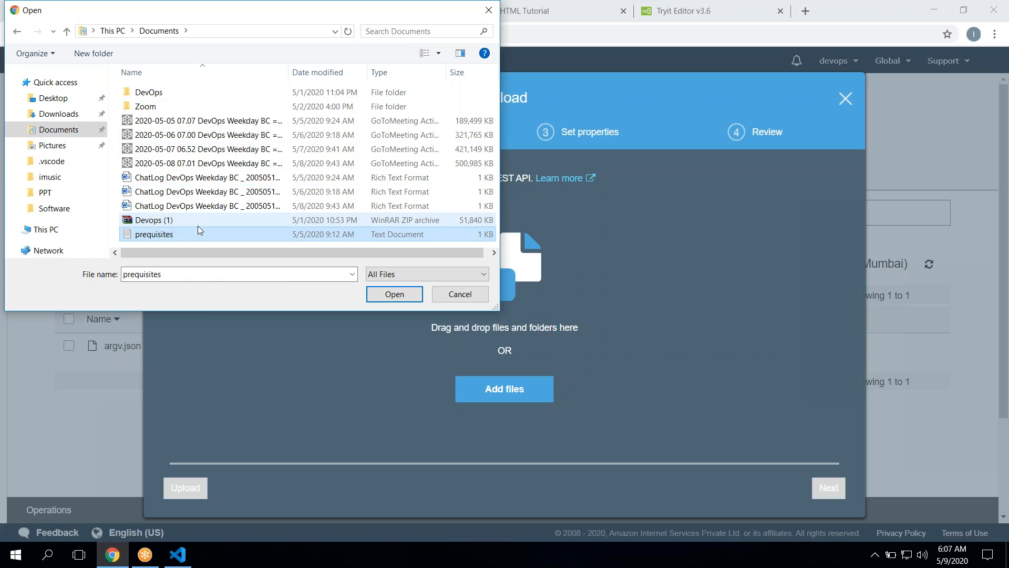
pyautogui.click(189, 561)
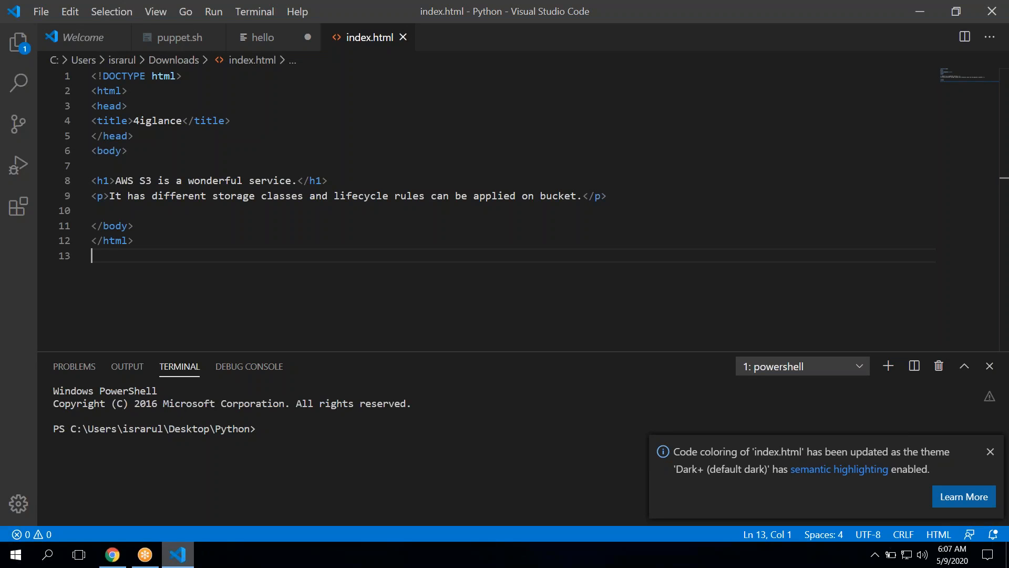
# Step: Switch back to the S3 upload and upload index.html from the Downloads folder with default permissions and the Standard storage class
pyautogui.hotkey('alt', 'Tab')
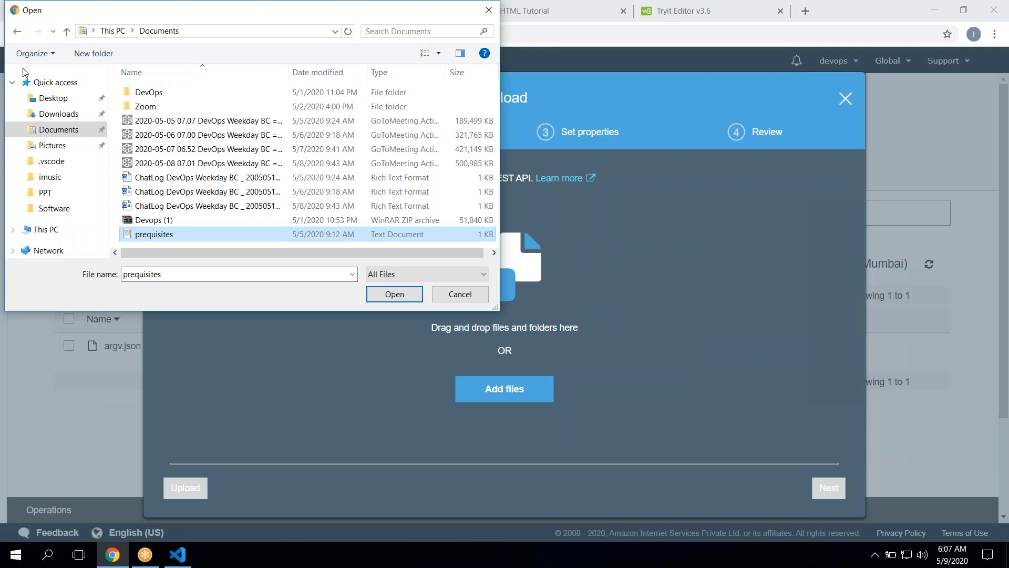
pyautogui.click(90, 114)
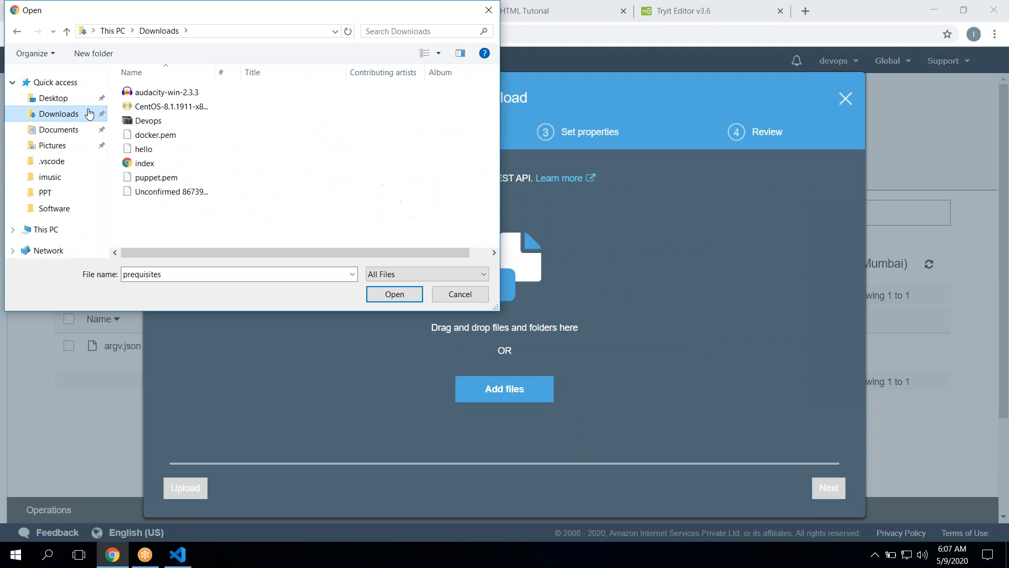
pyautogui.doubleClick(161, 166)
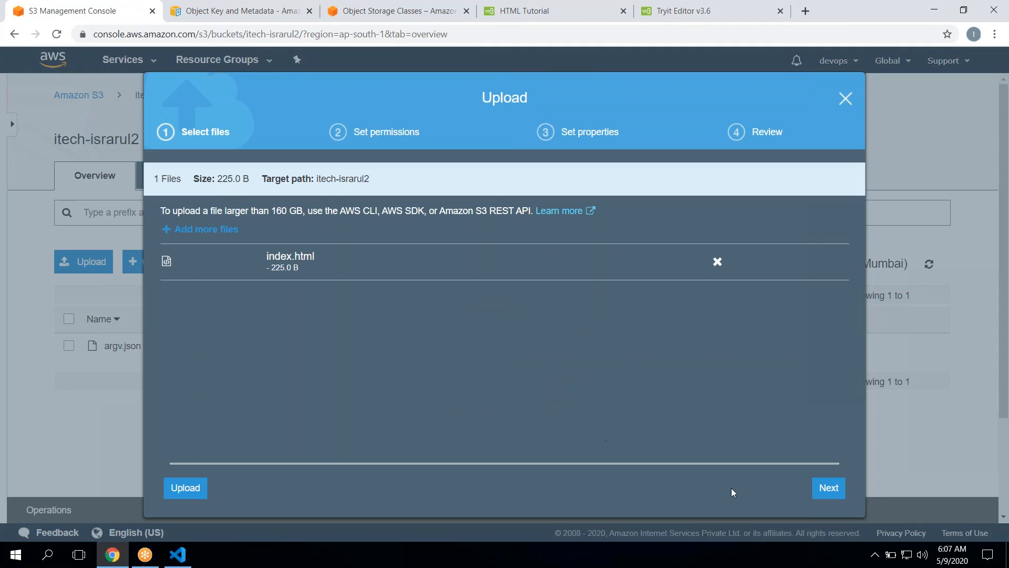
pyautogui.click(823, 488)
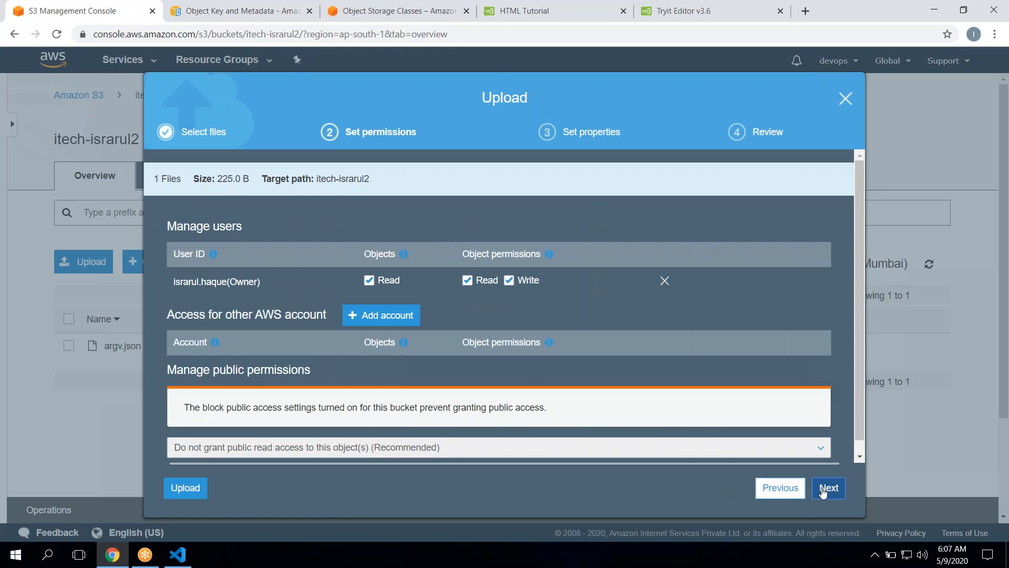
pyautogui.click(823, 489)
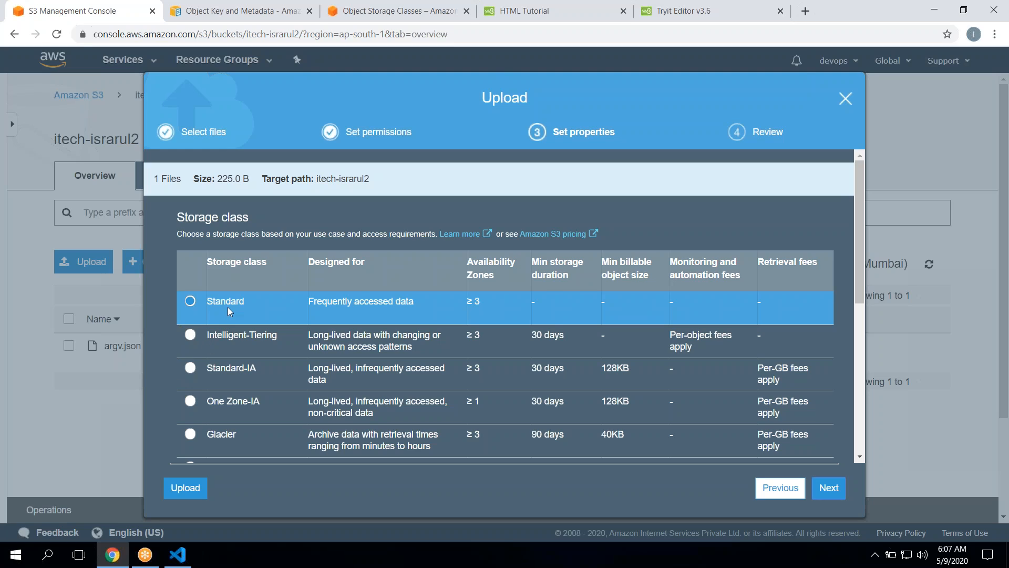
pyautogui.click(829, 488)
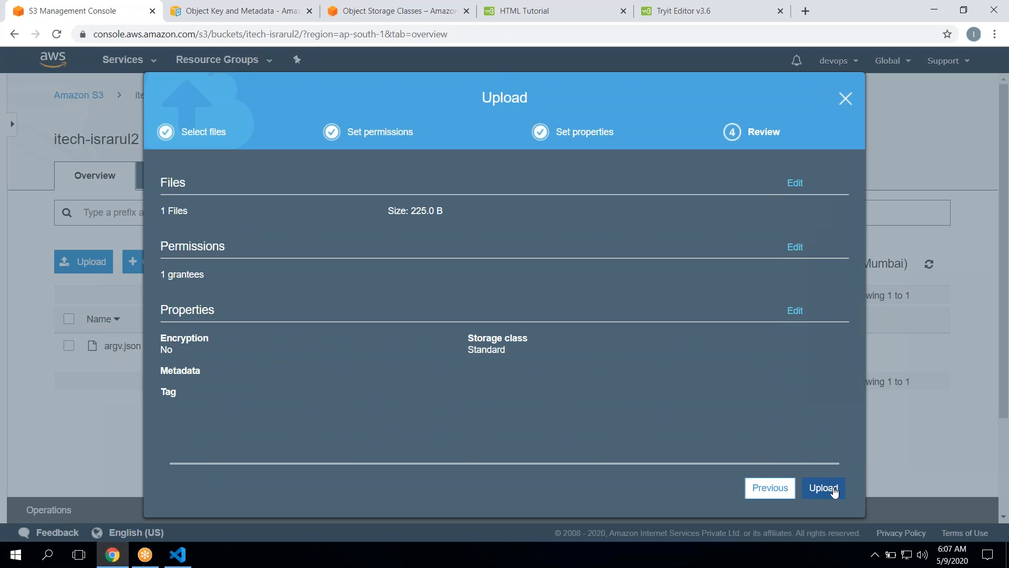
pyautogui.click(834, 489)
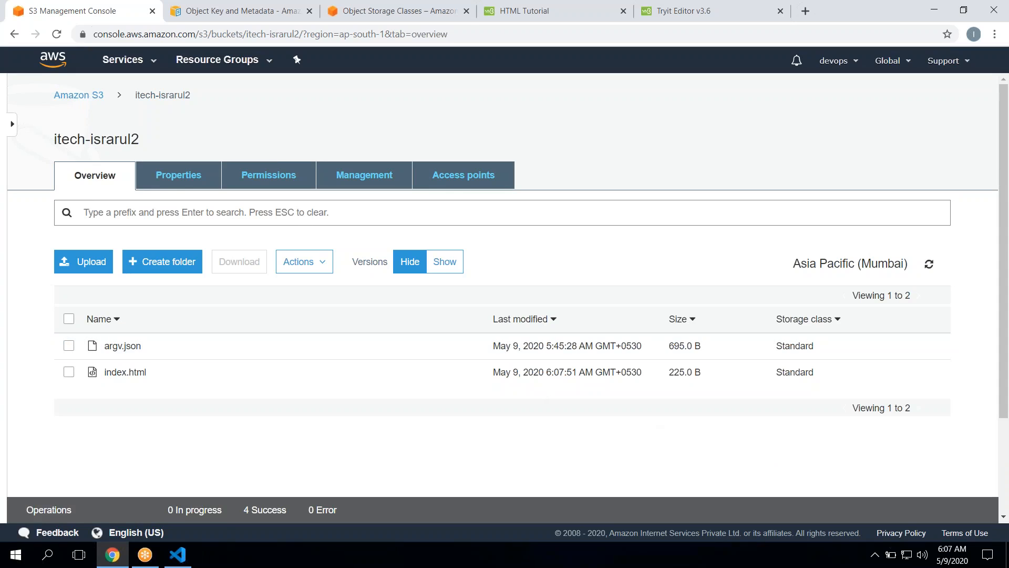
# Step: Open the bucket's static website hosting settings and visit the website endpoint
pyautogui.click(165, 180)
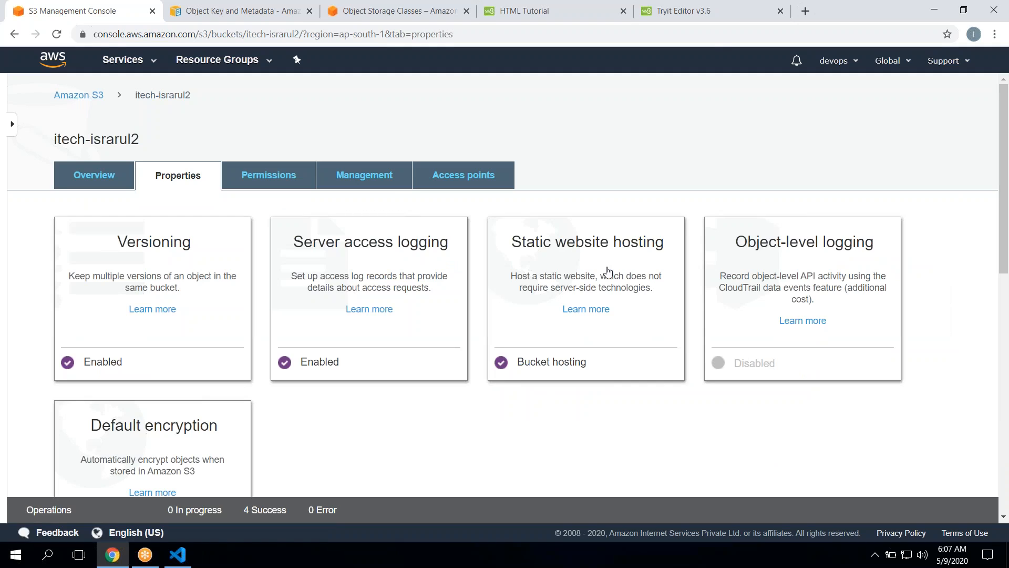
pyautogui.click(608, 271)
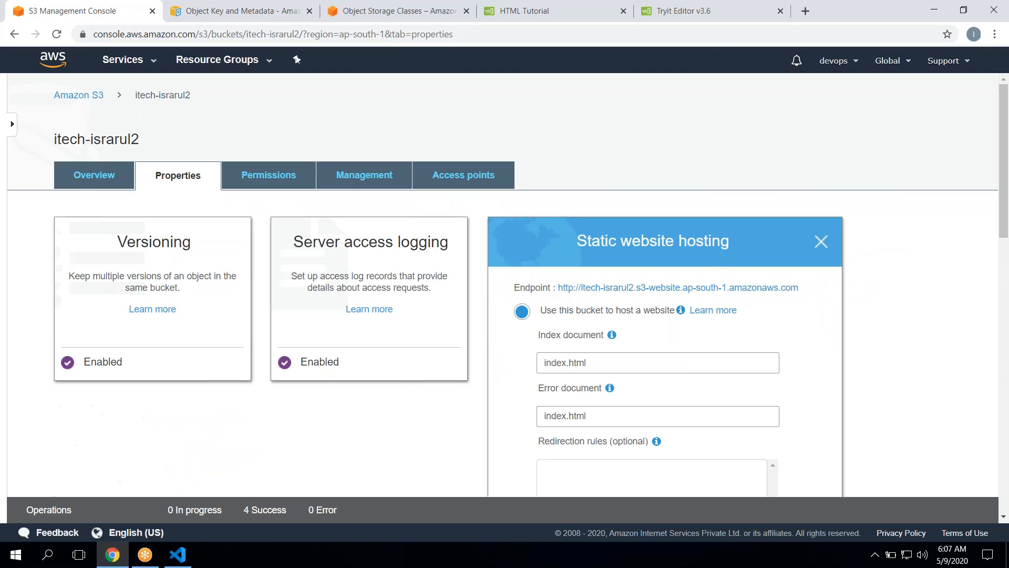
pyautogui.rightClick(618, 289)
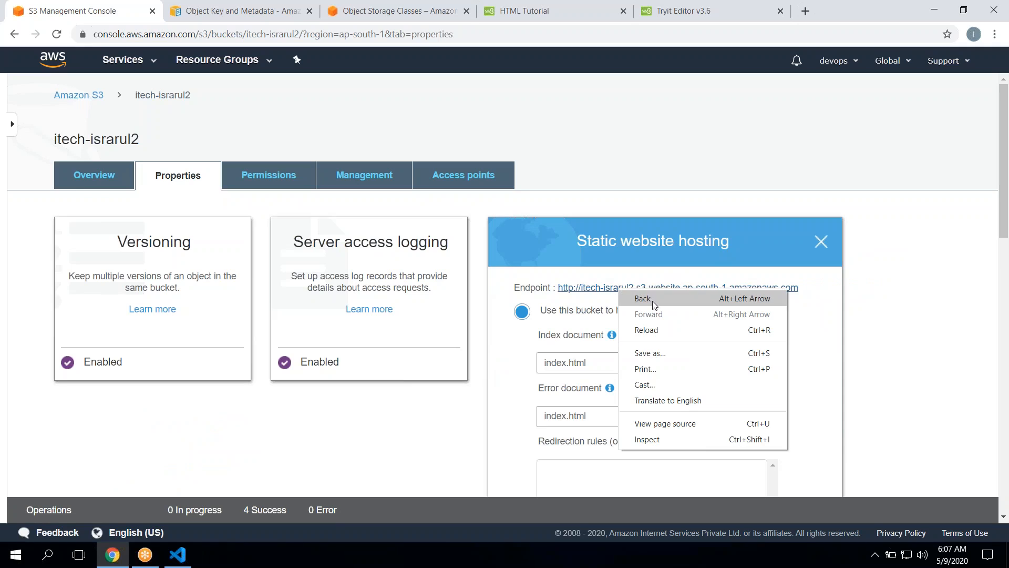
pyautogui.press('Escape')
pyautogui.click(593, 287)
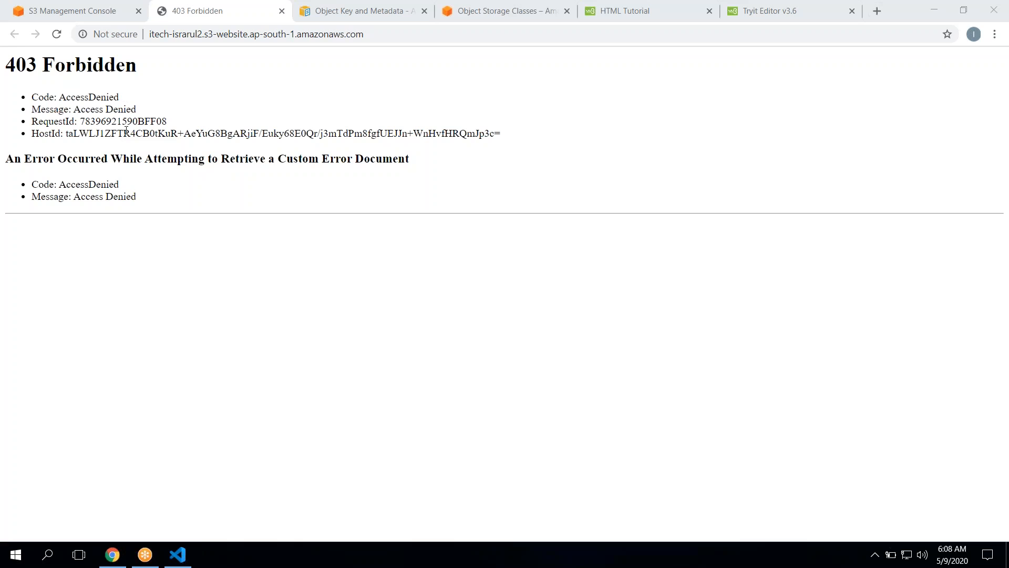
# Step: Return to the S3 console, turn off Block all public access in the bucket's permissions and save the change
pyautogui.click(97, 11)
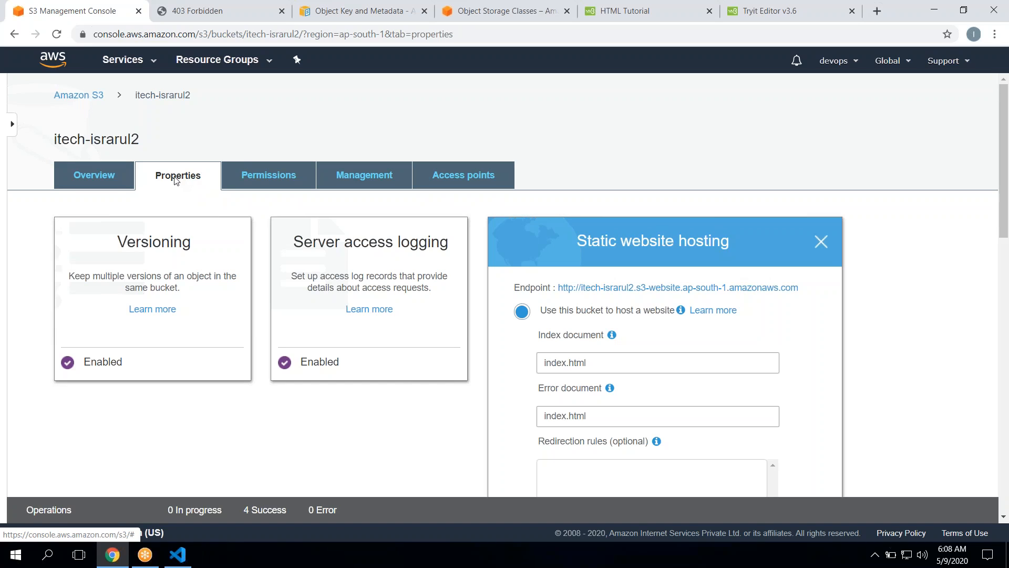
pyautogui.click(241, 185)
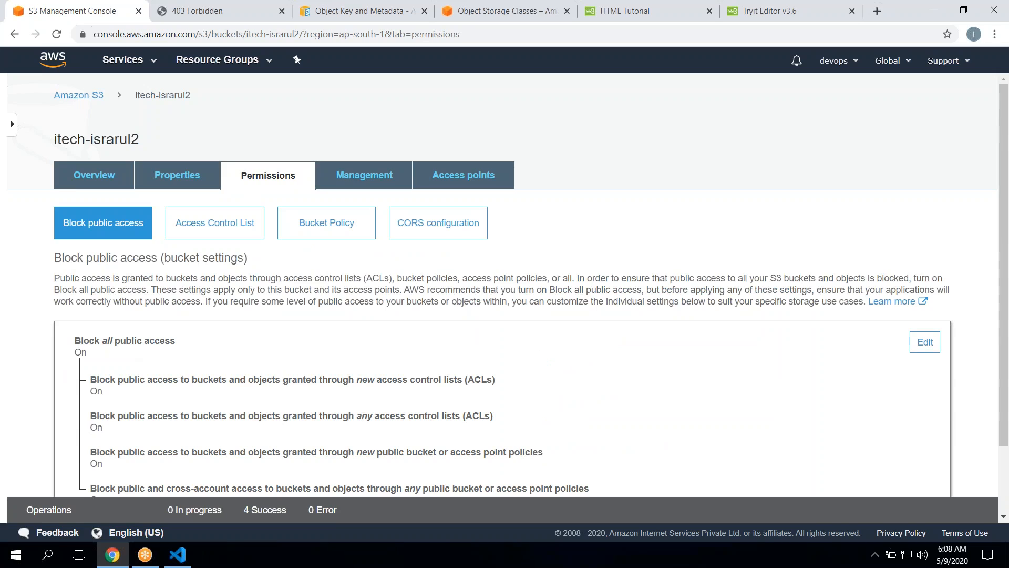
pyautogui.moveTo(73, 339); pyautogui.dragTo(178, 341)
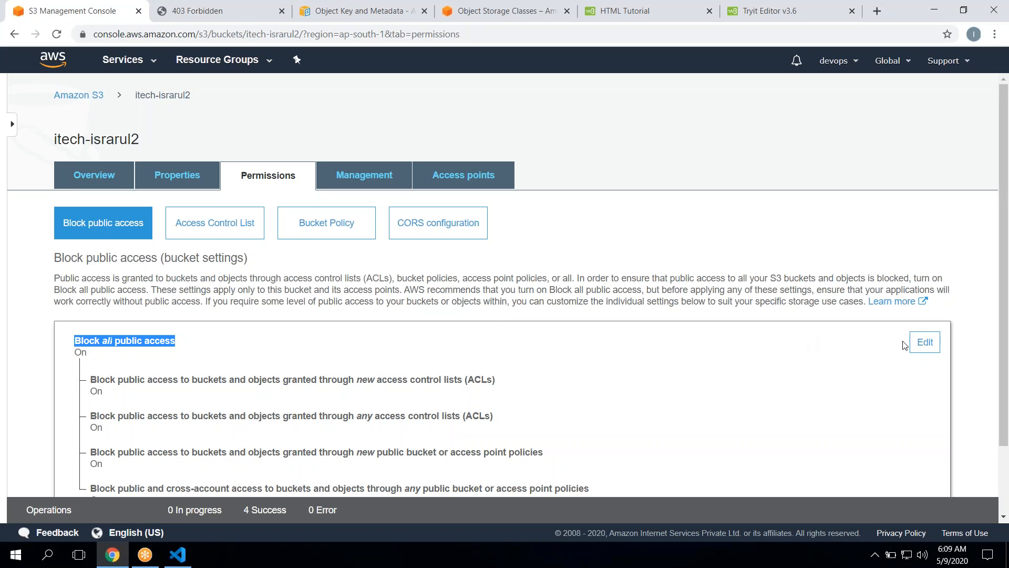
pyautogui.click(934, 351)
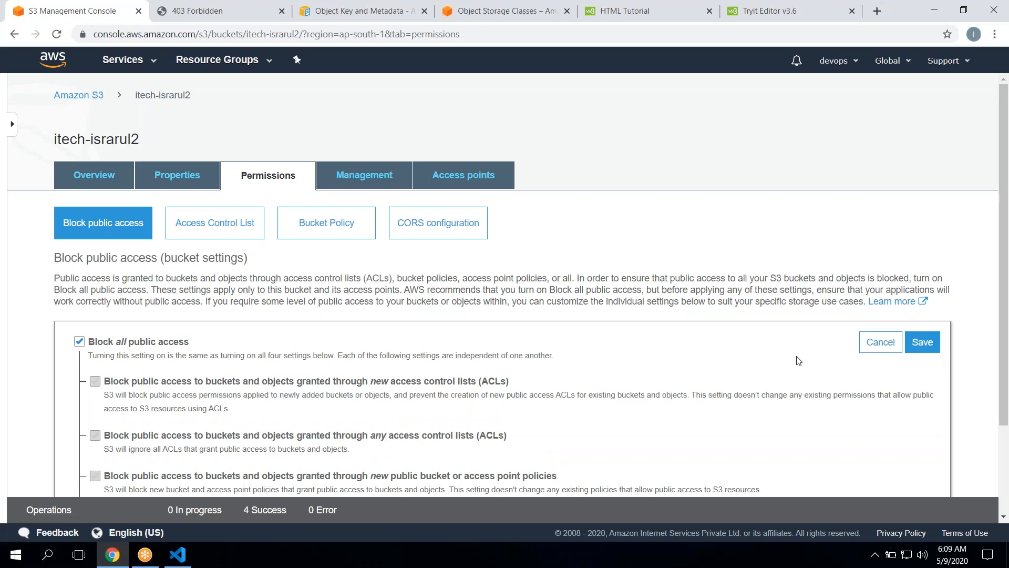
pyautogui.click(79, 343)
pyautogui.click(926, 346)
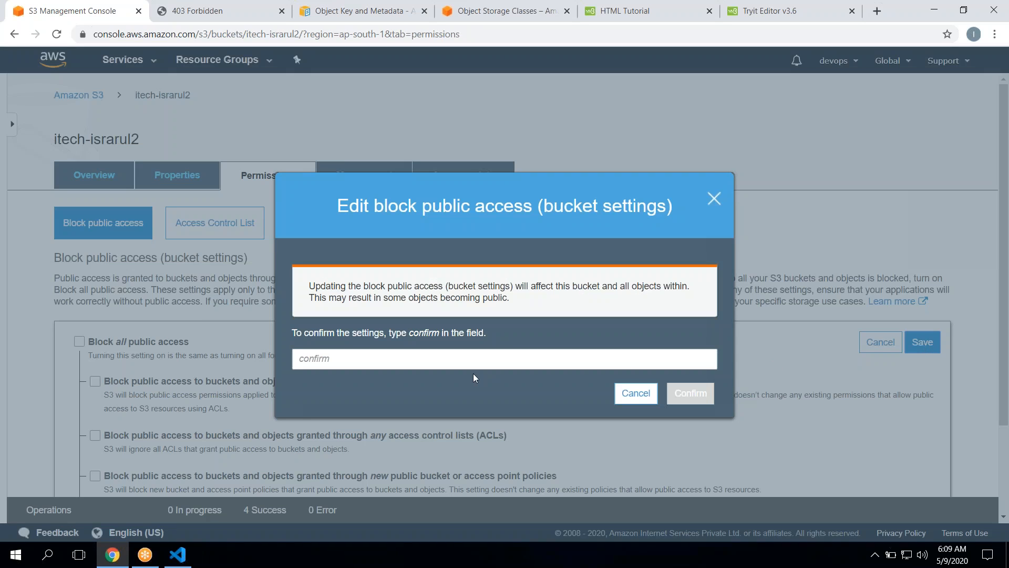
# Step: Enter confirm in the confirmation field and apply the bucket's edited block public access settings
pyautogui.write('confri')
pyautogui.write('irm')
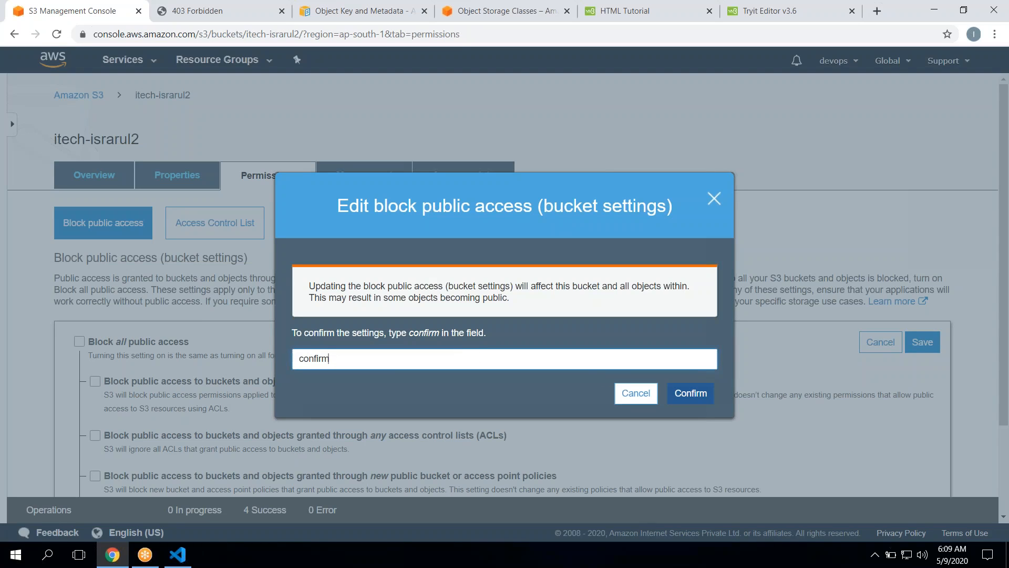
pyautogui.click(690, 393)
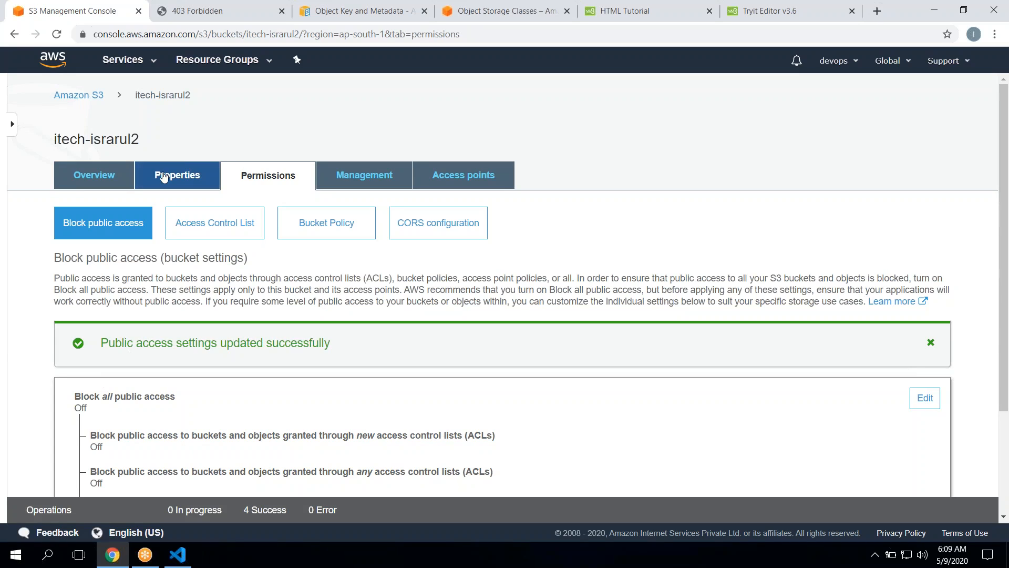
# Step: Open the index.html object in the bucket's file list and make it public
pyautogui.click(112, 185)
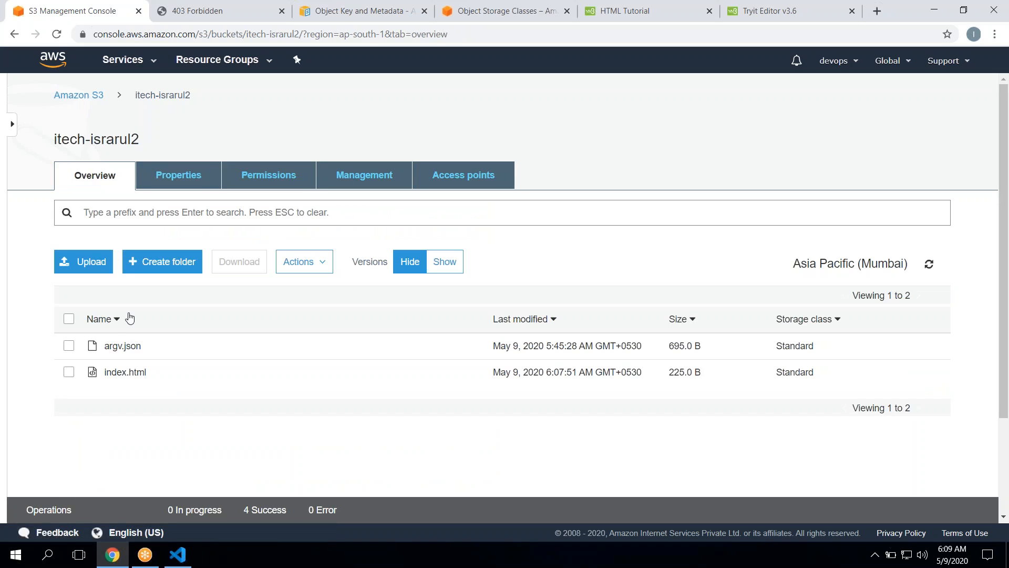
pyautogui.click(133, 376)
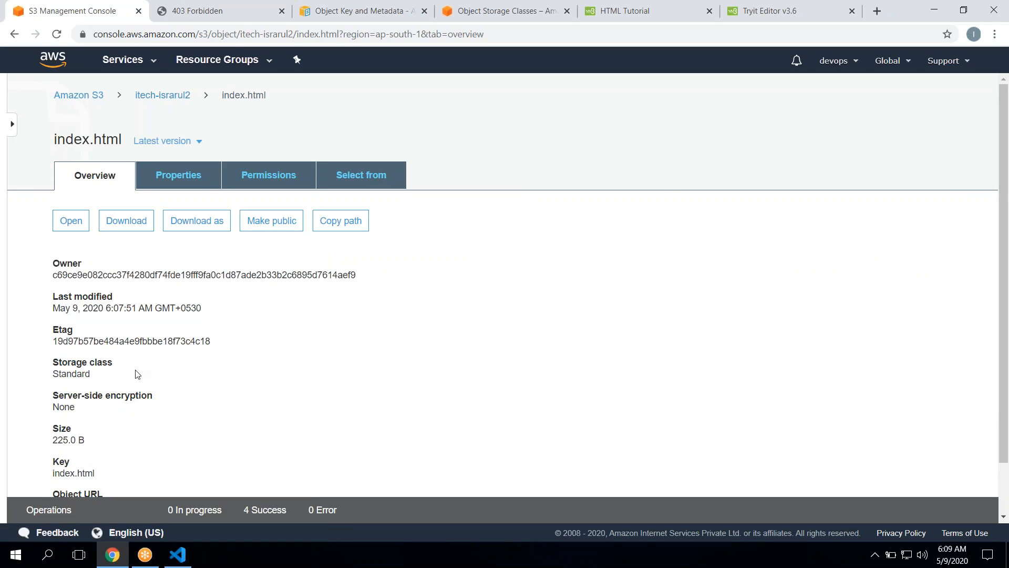
pyautogui.click(257, 225)
pyautogui.click(273, 220)
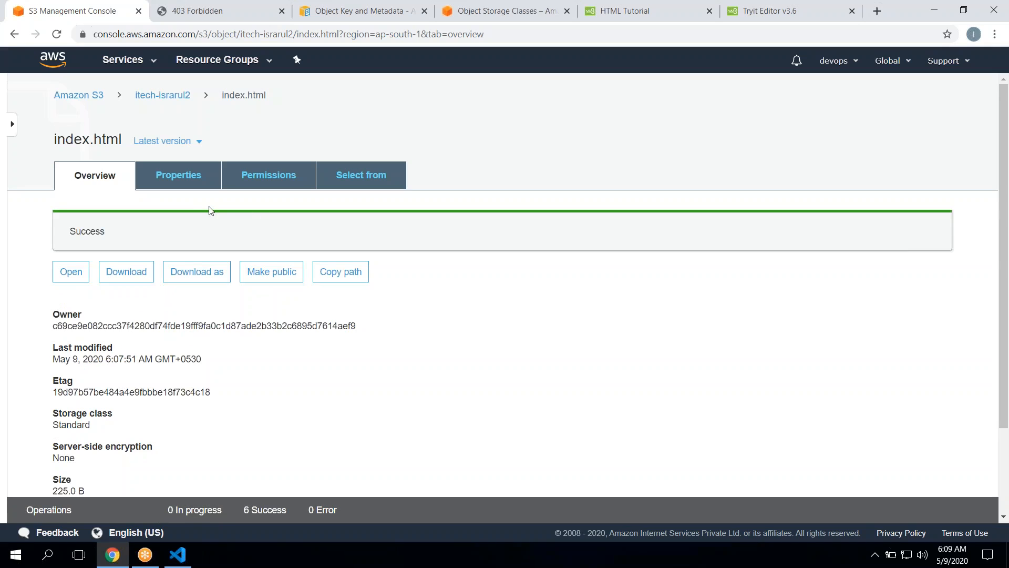
# Step: Reload the bucket's static website endpoint page and examine the heading and text it serves
pyautogui.click(198, 9)
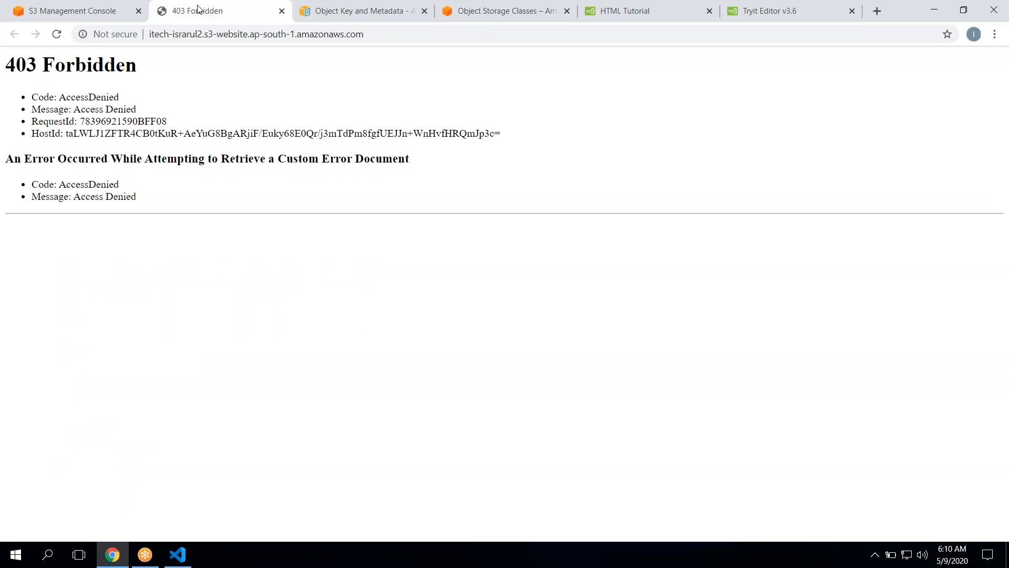
pyautogui.click(55, 36)
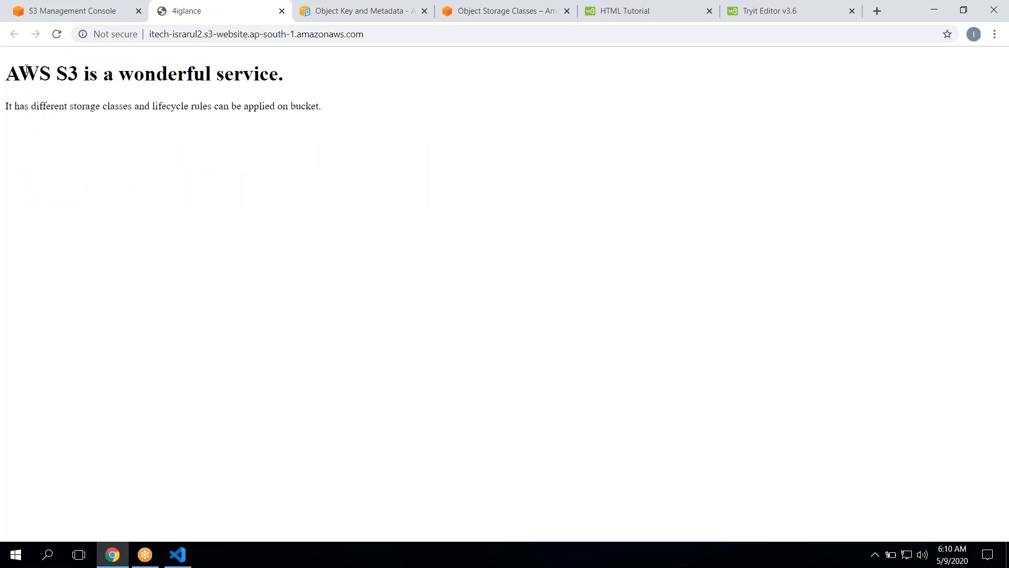
pyautogui.moveTo(4, 76); pyautogui.dragTo(162, 188)
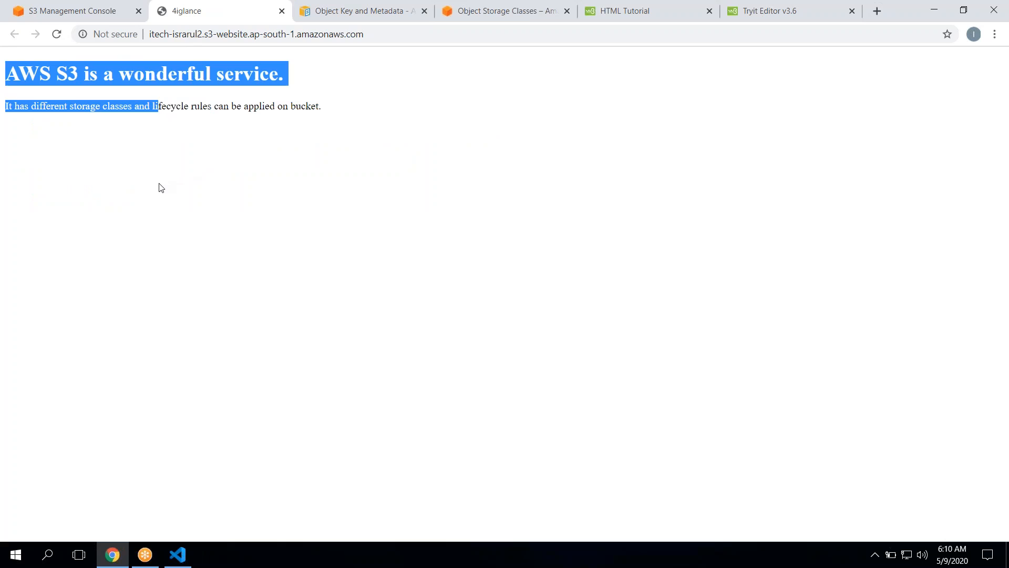
pyautogui.click(159, 184)
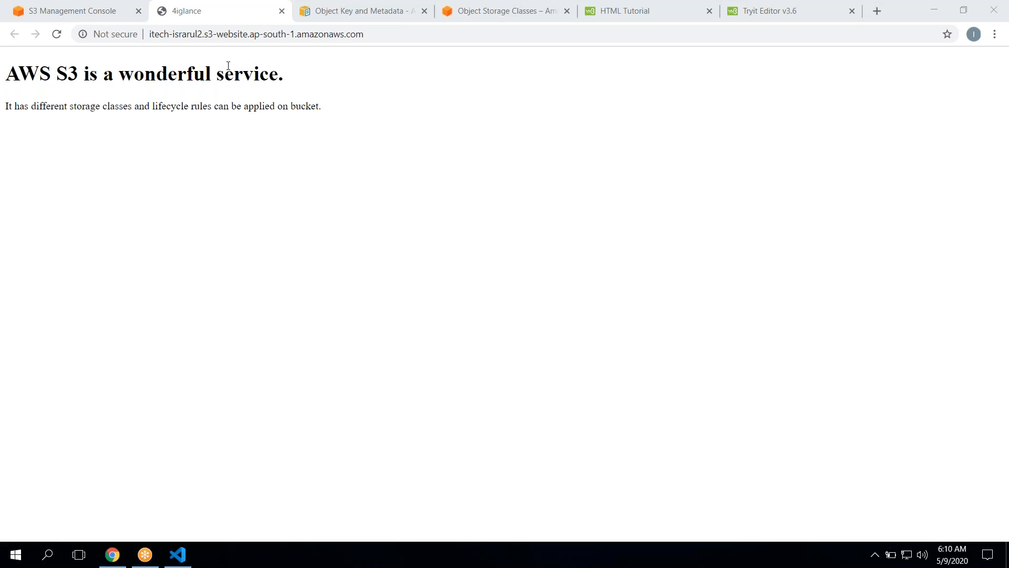
# Step: Request the nonexistent /products path on the website endpoint and examine the page it returns
pyautogui.click(376, 32)
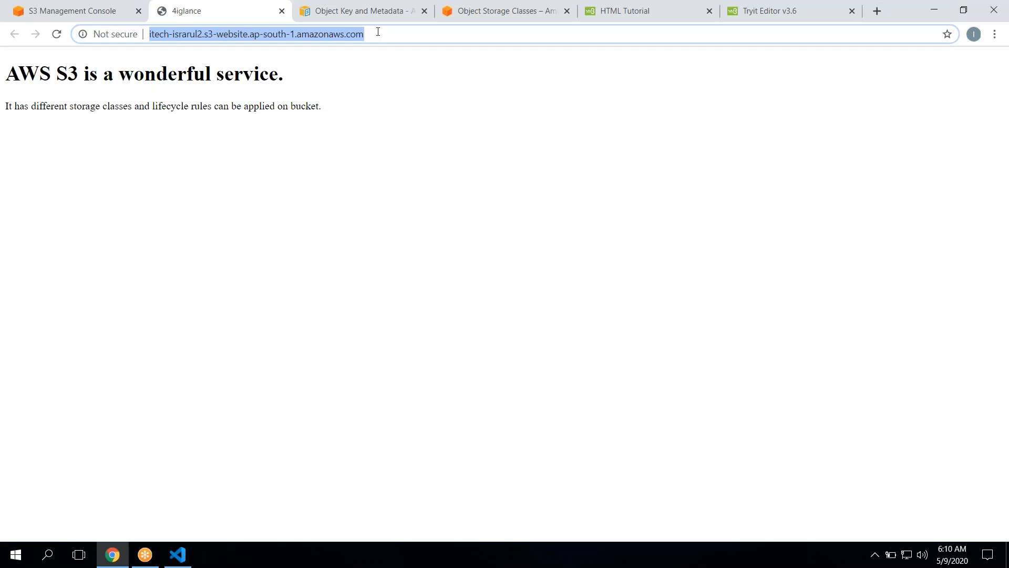
pyautogui.click(378, 32)
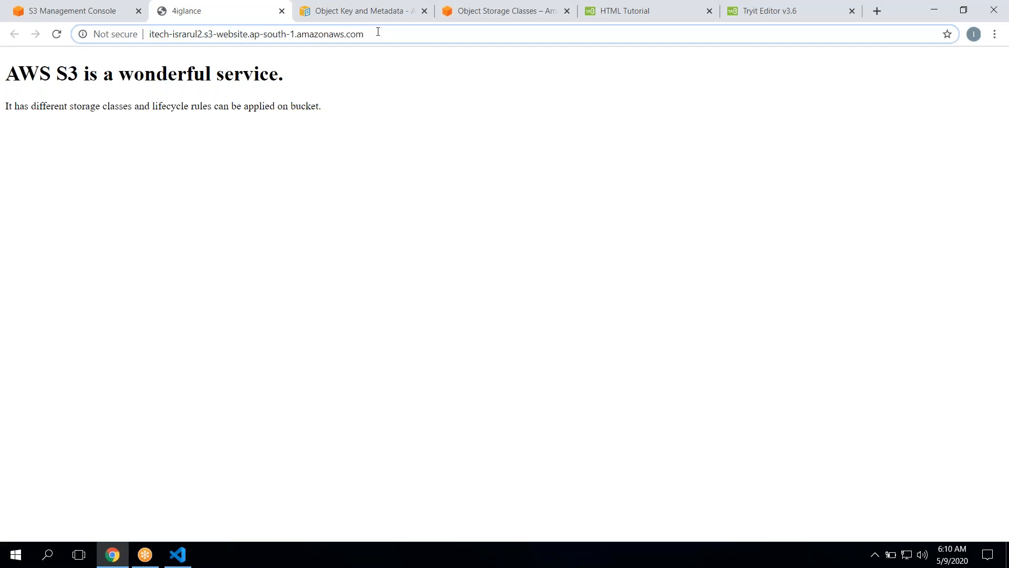
pyautogui.write('/prou')
pyautogui.press('BackSpace')
pyautogui.write('ducts')
pyautogui.press('Return')
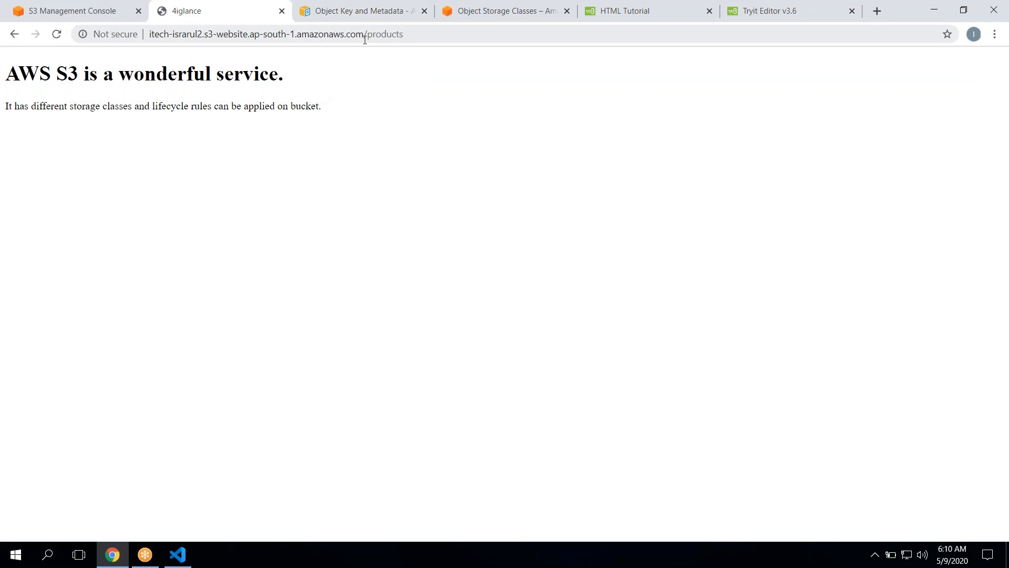
pyautogui.moveTo(365, 40); pyautogui.dragTo(420, 38)
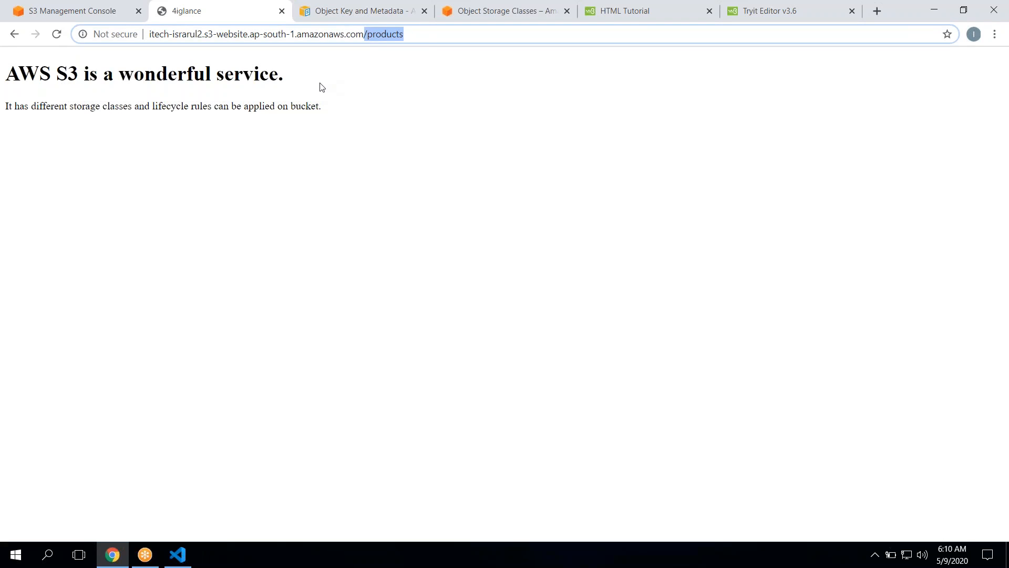
pyautogui.moveTo(340, 106); pyautogui.dragTo(99, 73)
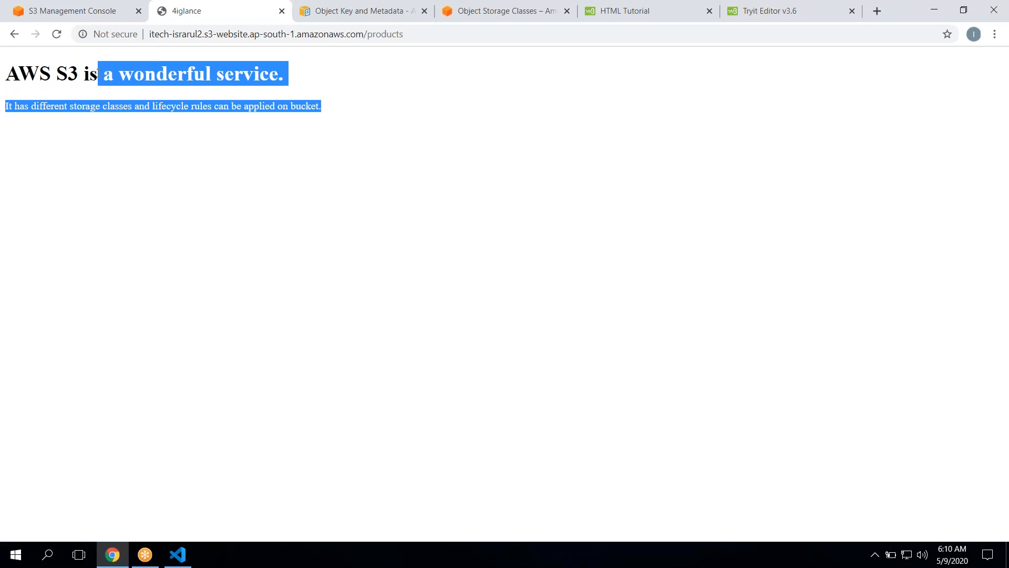
# Step: In the bucket's static website hosting properties, set the error document to error.html and save
pyautogui.click(38, 18)
pyautogui.click(164, 96)
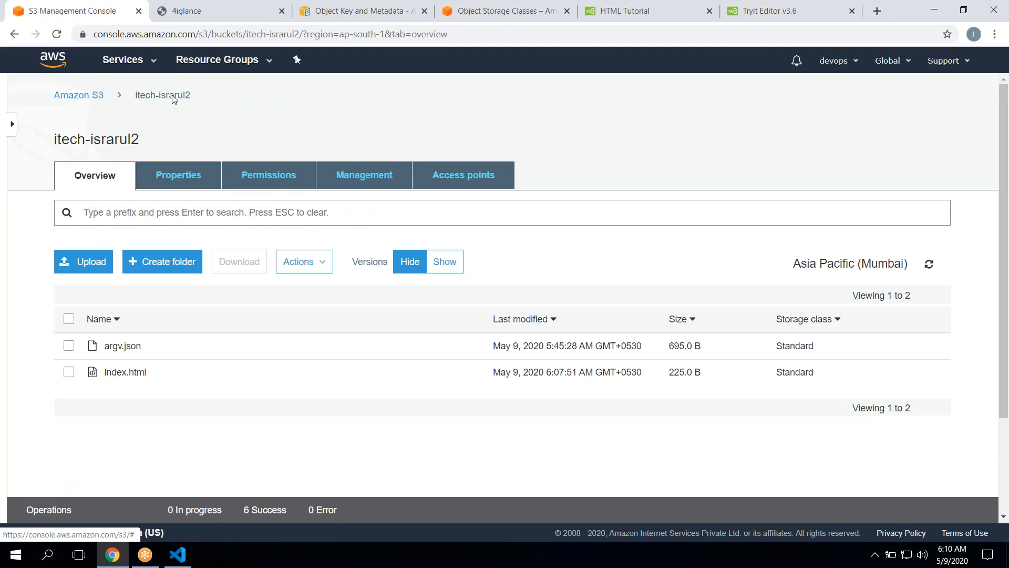
pyautogui.click(209, 185)
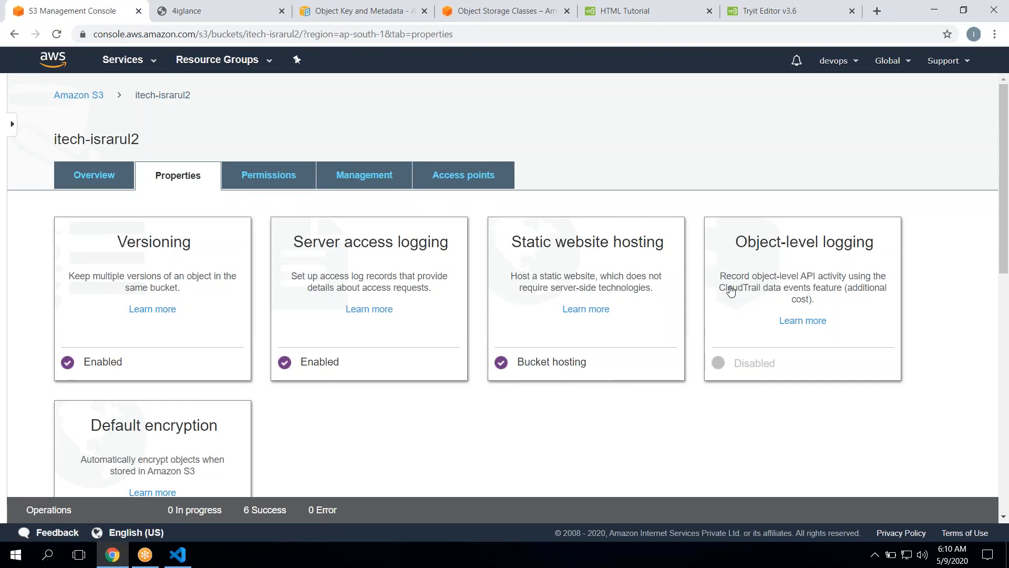
pyautogui.click(633, 289)
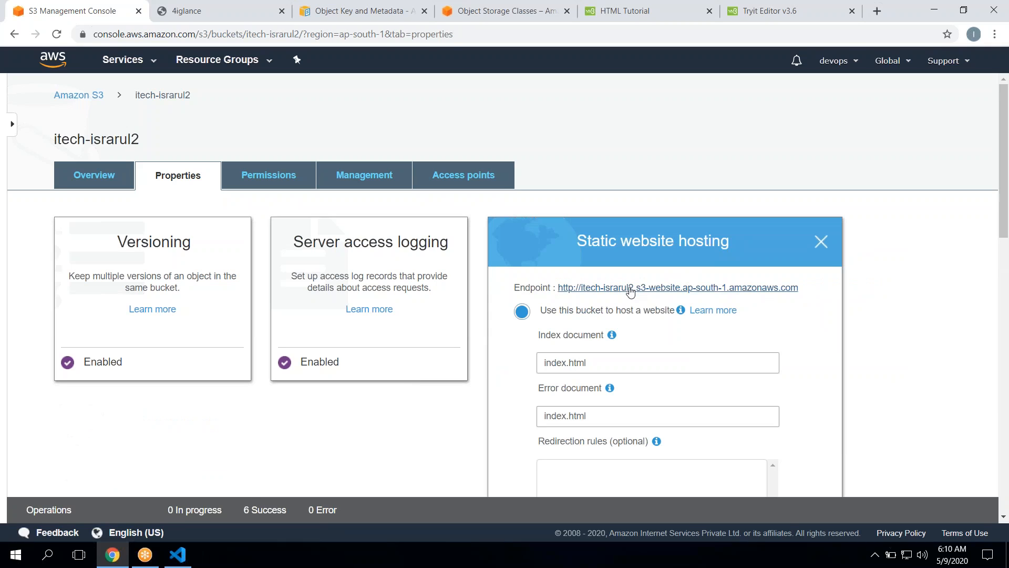
pyautogui.click(608, 415)
pyautogui.hotkey('ctrl', 'a')
pyautogui.write('error.html')
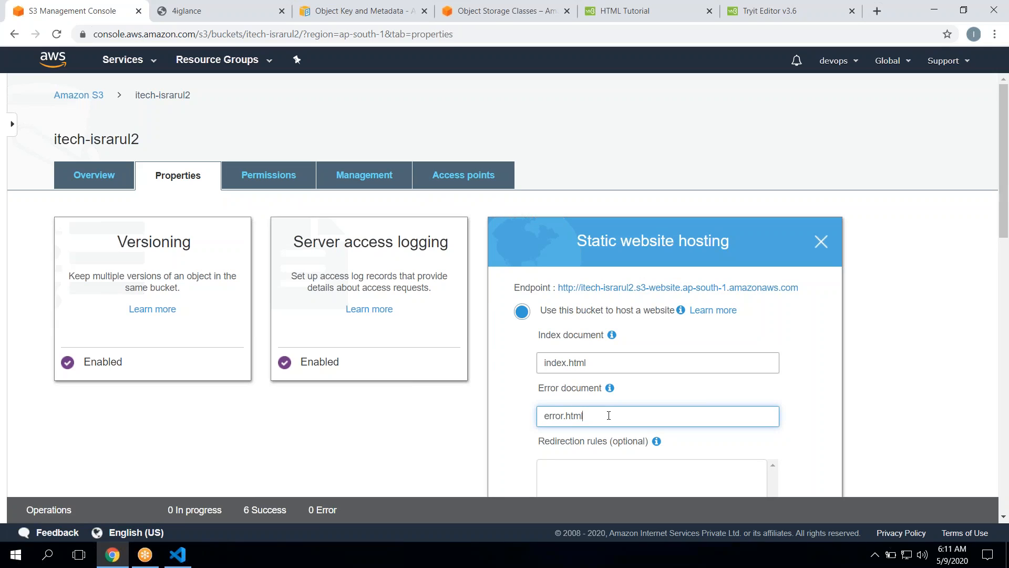
pyautogui.scroll(-1, 596, 420)
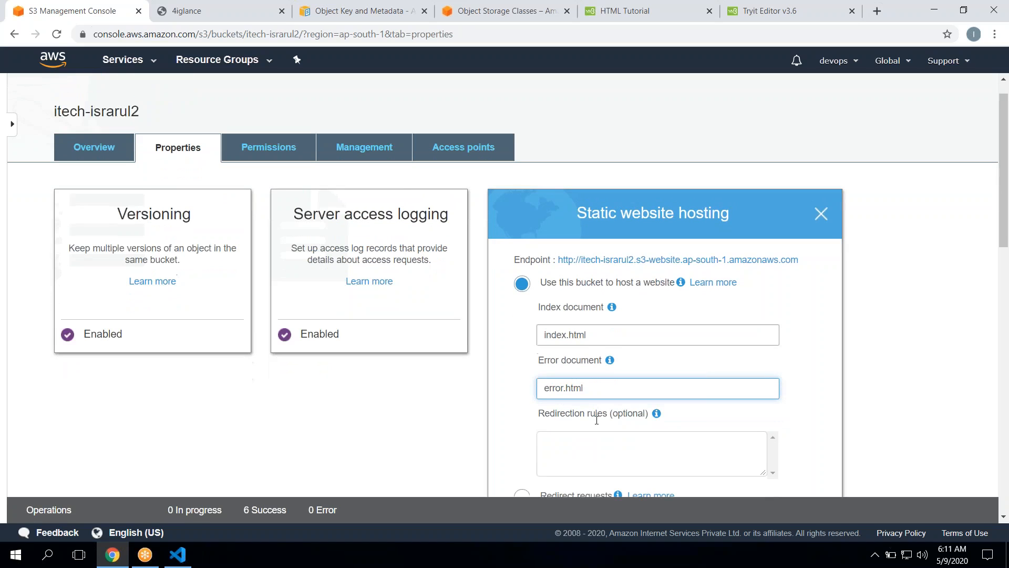
pyautogui.click(413, 472)
pyautogui.scroll(-3, 413, 472)
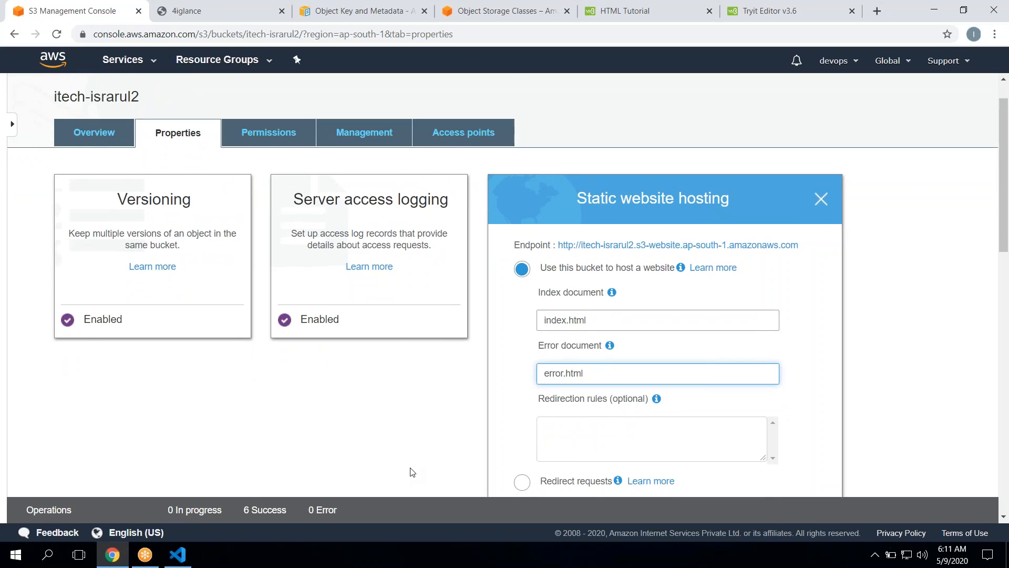
pyautogui.click(811, 411)
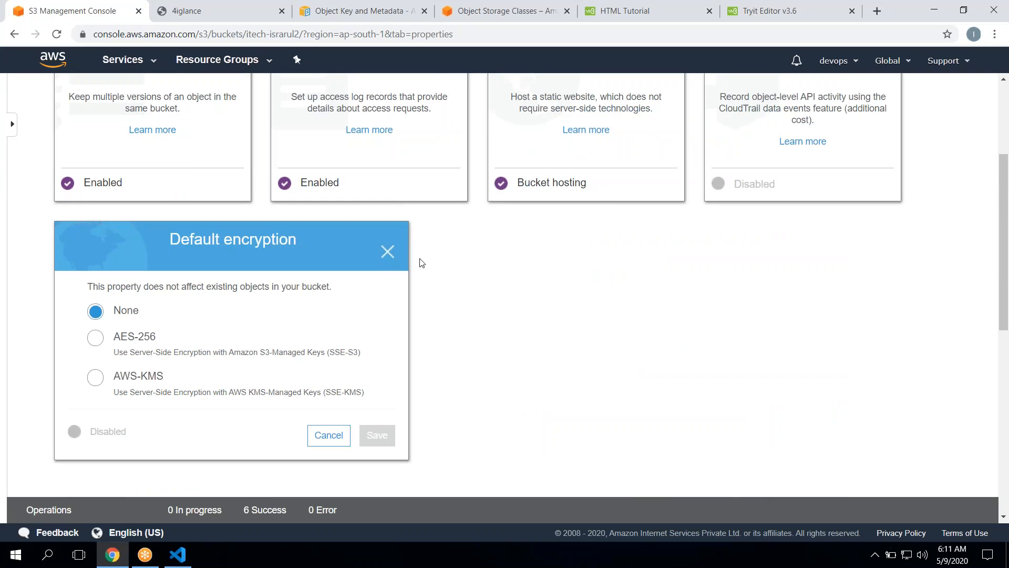
# Step: Reload the website's /products page and examine the response with the new error document setting
pyautogui.click(225, 10)
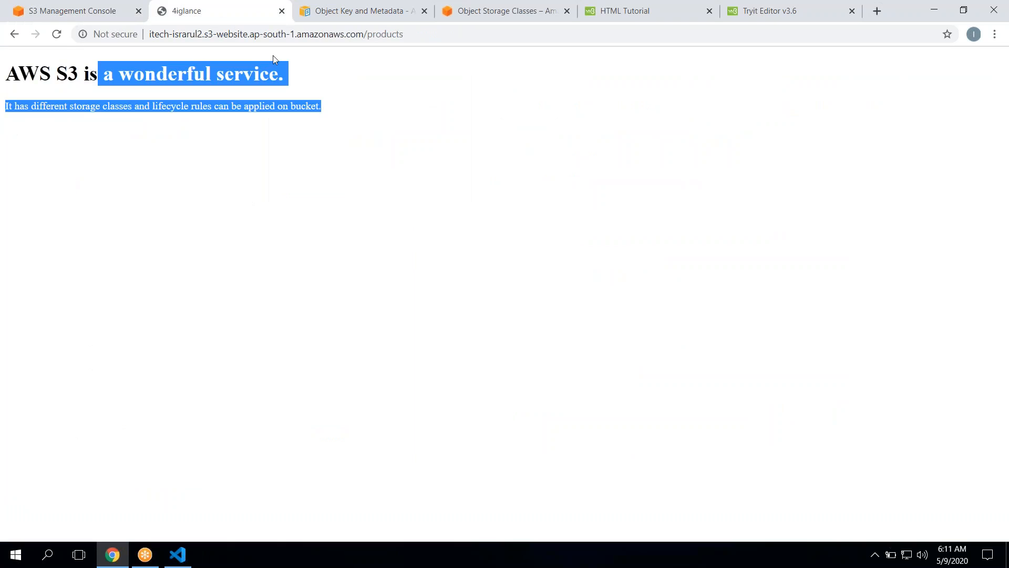
pyautogui.click(56, 33)
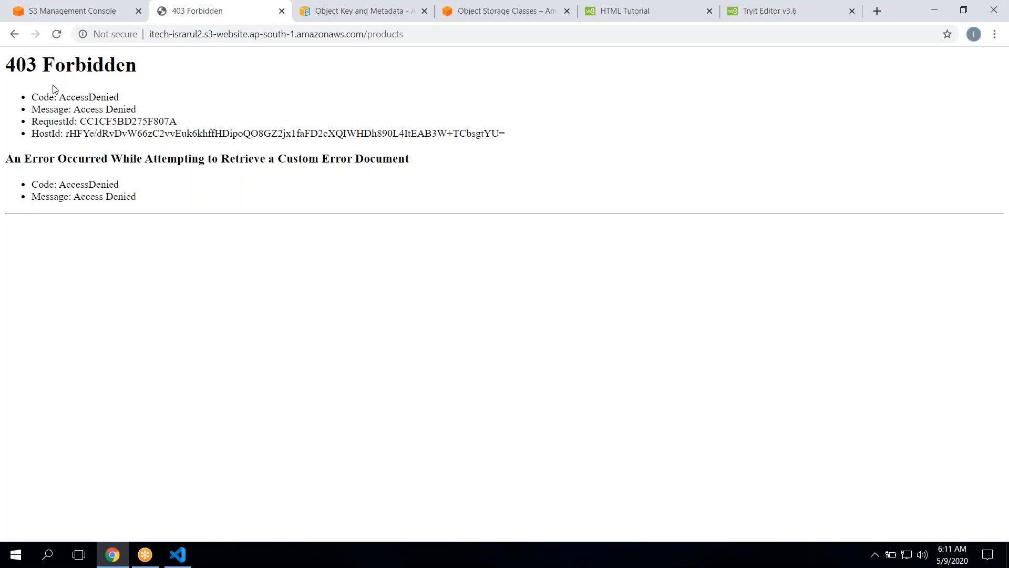
pyautogui.moveTo(44, 97); pyautogui.dragTo(205, 215)
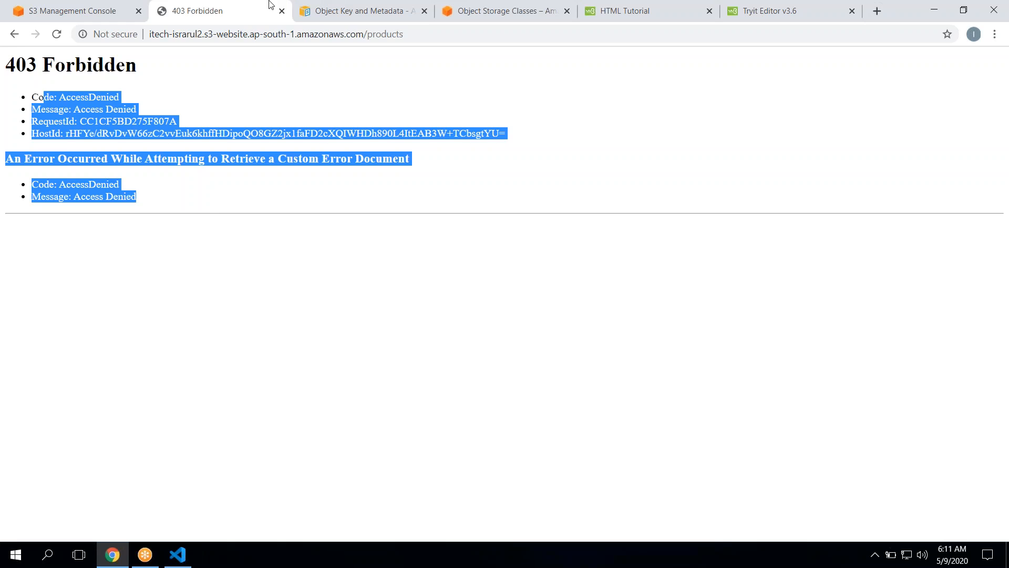
# Step: Review the bucket's object-level logging options and CloudTrail trail selection, and close them without saving
pyautogui.click(72, 17)
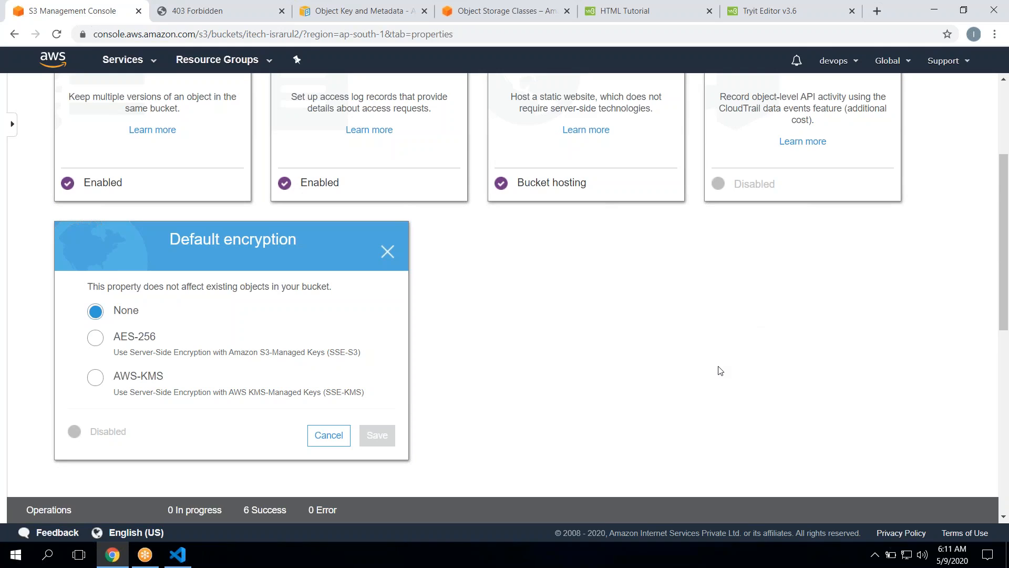
pyautogui.scroll(3, 720, 370)
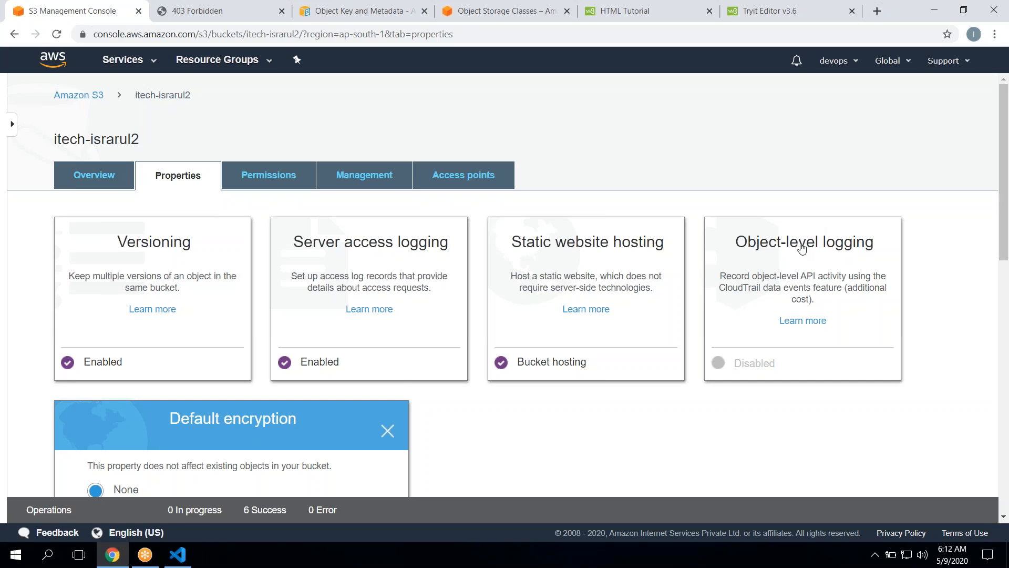
pyautogui.click(794, 255)
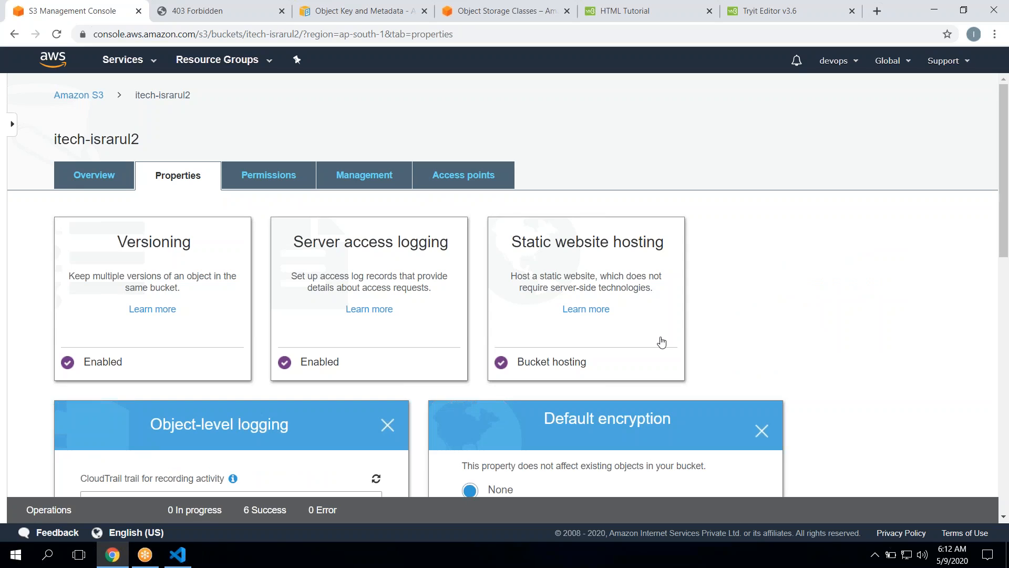
pyautogui.scroll(-3, 749, 304)
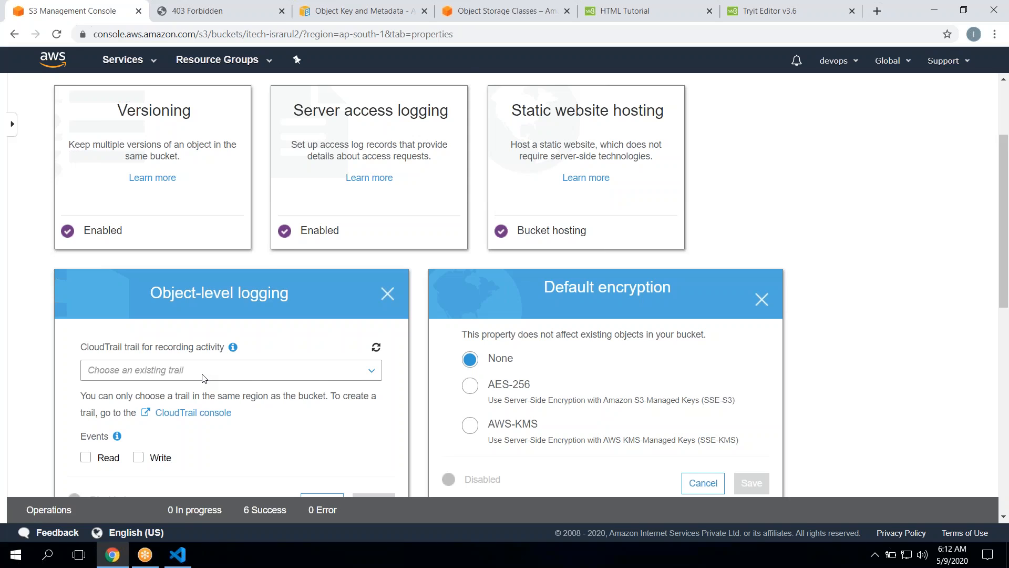
pyautogui.scroll(-2, 204, 378)
pyautogui.click(177, 298)
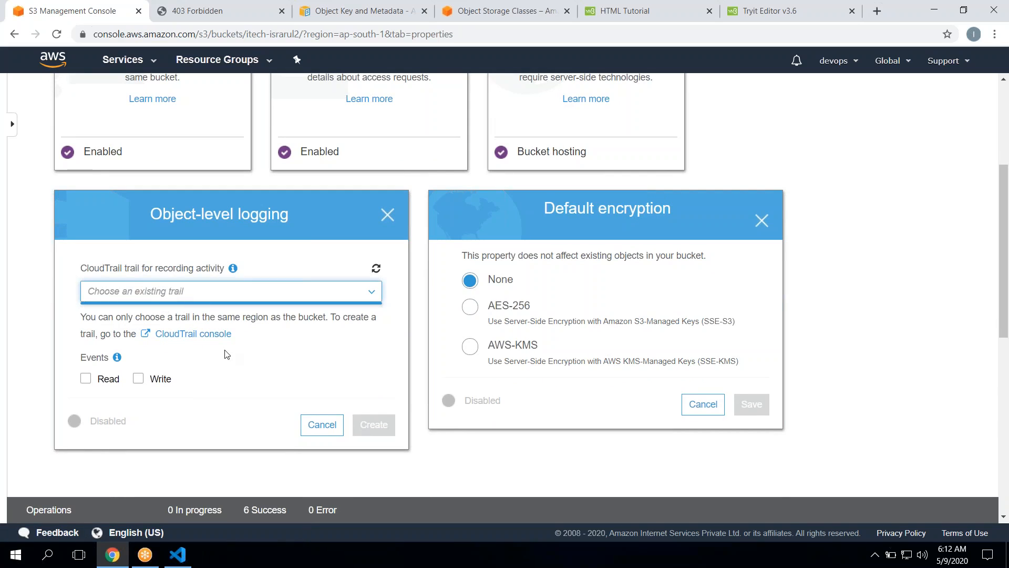
pyautogui.click(311, 430)
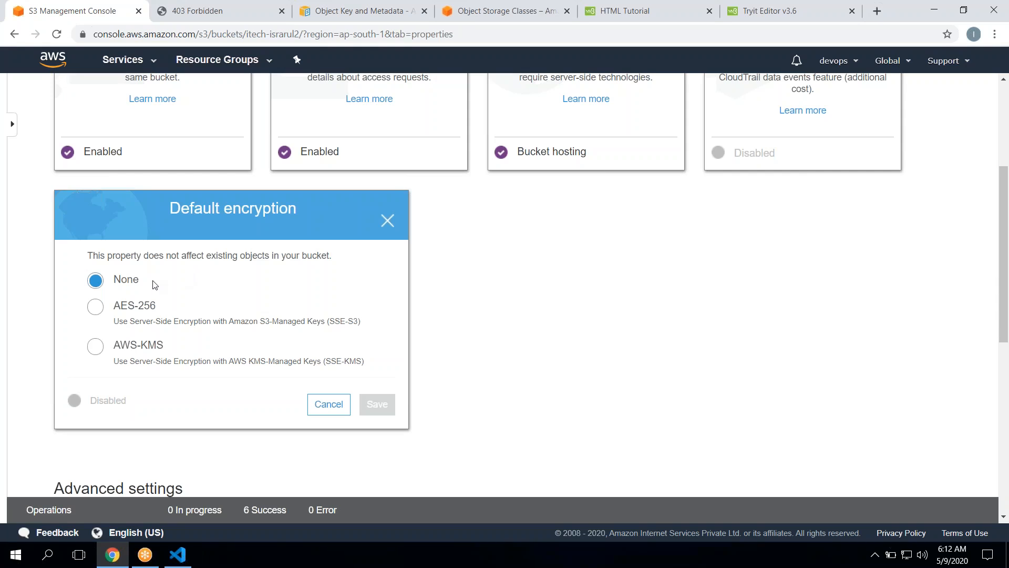
# Step: Review the bucket's AES-256 and AWS-KMS default encryption options and the available KMS keys, and close them without saving
pyautogui.click(141, 307)
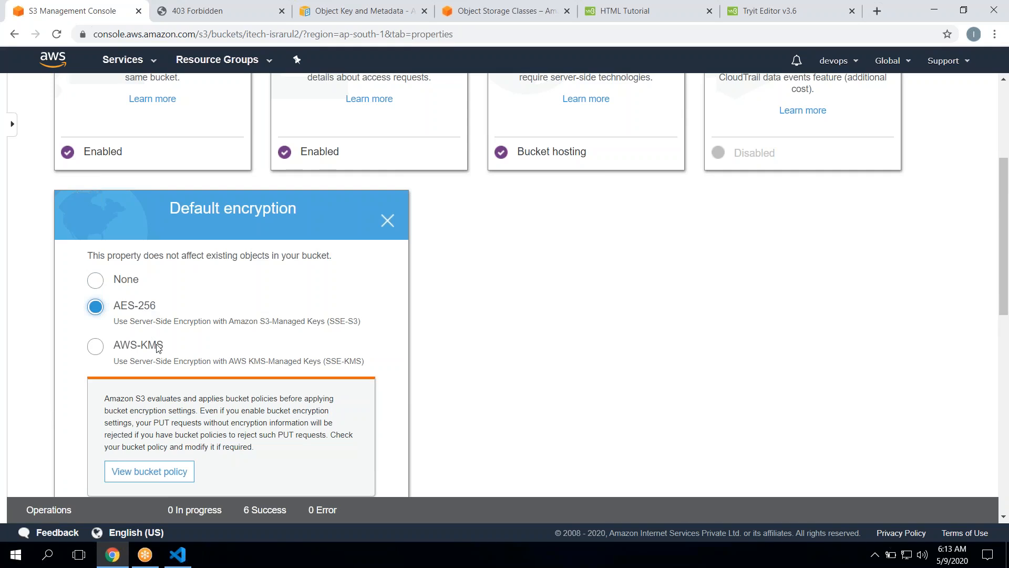
pyautogui.scroll(-1, 187, 351)
pyautogui.doubleClick(189, 339)
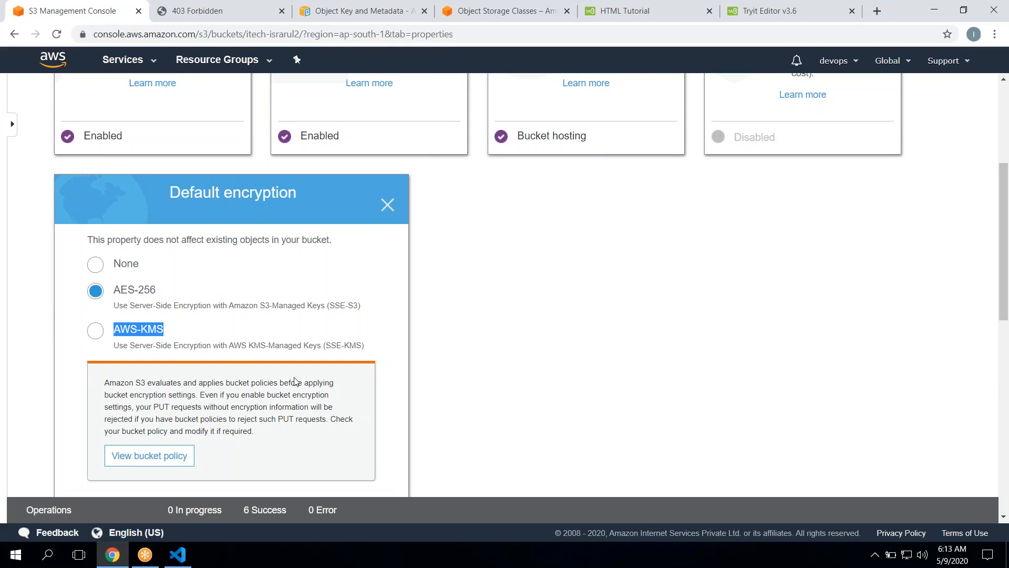
pyautogui.scroll(-3, 295, 381)
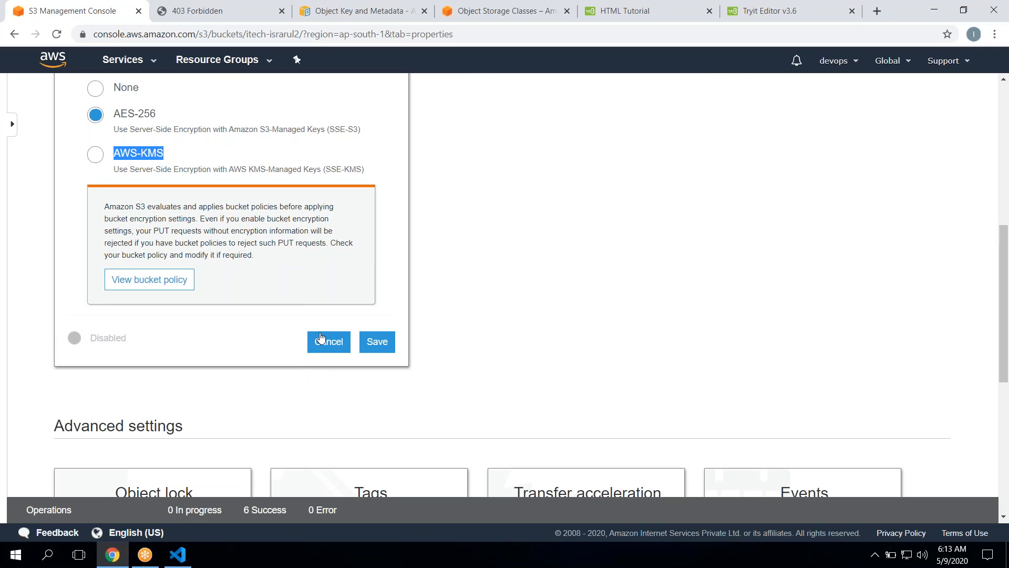
pyautogui.click(99, 159)
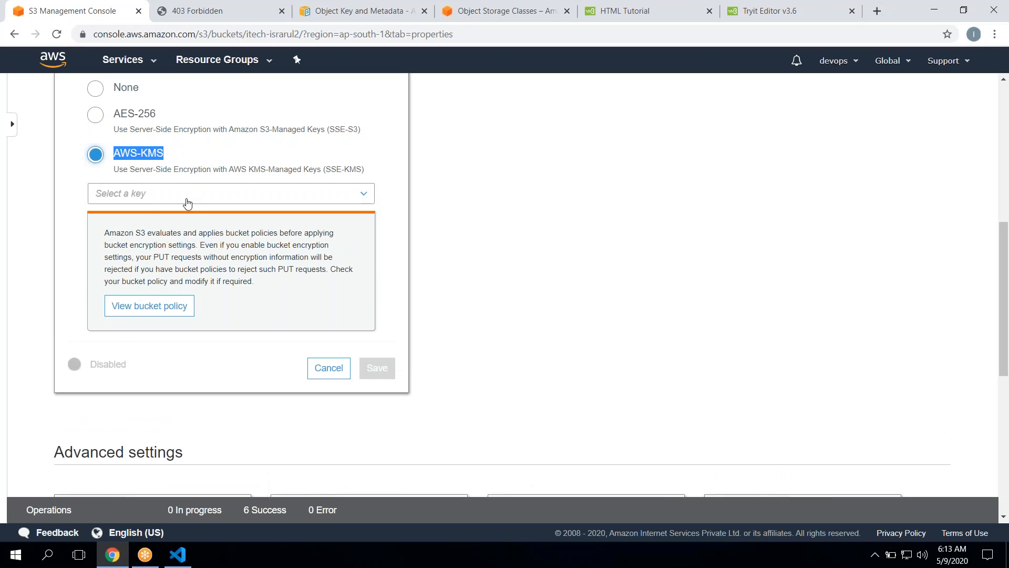
pyautogui.click(160, 197)
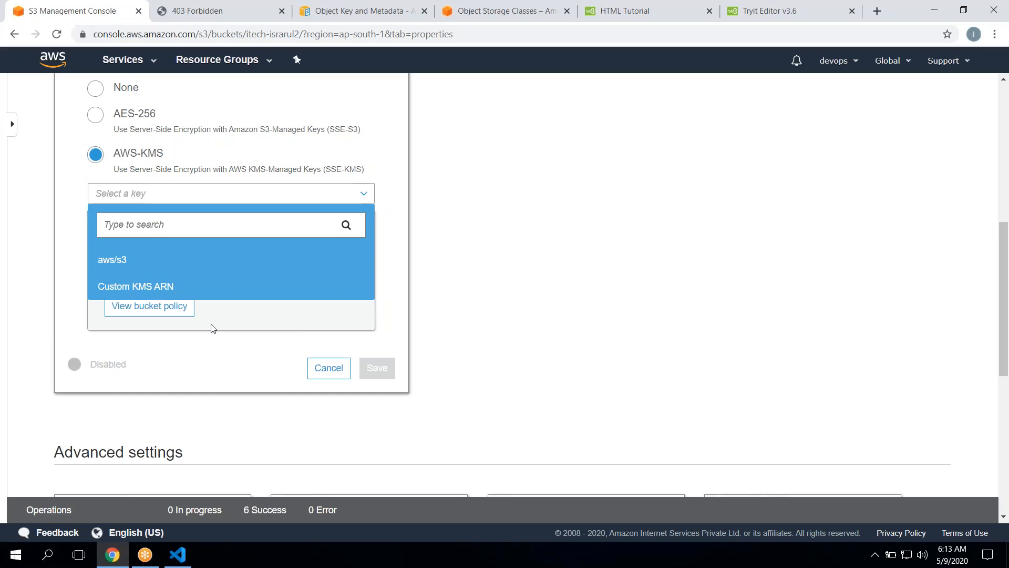
pyautogui.click(320, 363)
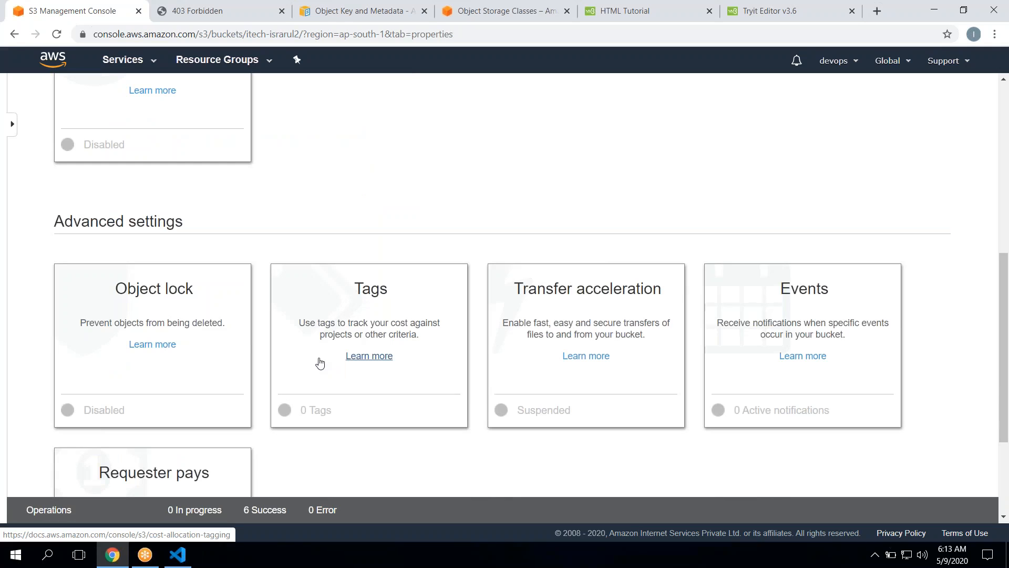
# Step: Reopen the default encryption property, compare AES-256 with the AWS-KMS key choices once more, and cancel
pyautogui.doubleClick(408, 137)
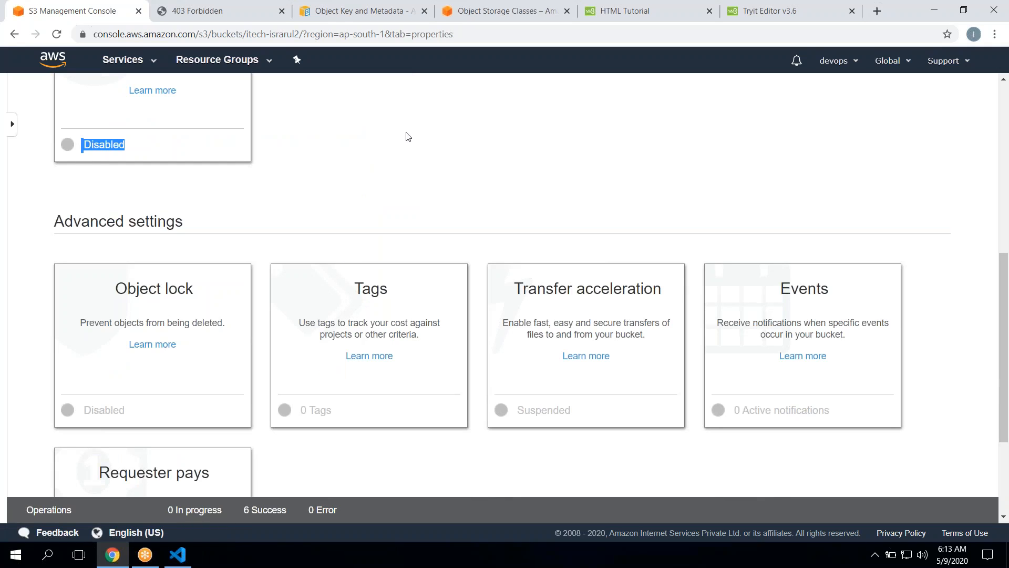
pyautogui.click(408, 137)
pyautogui.scroll(3, 408, 137)
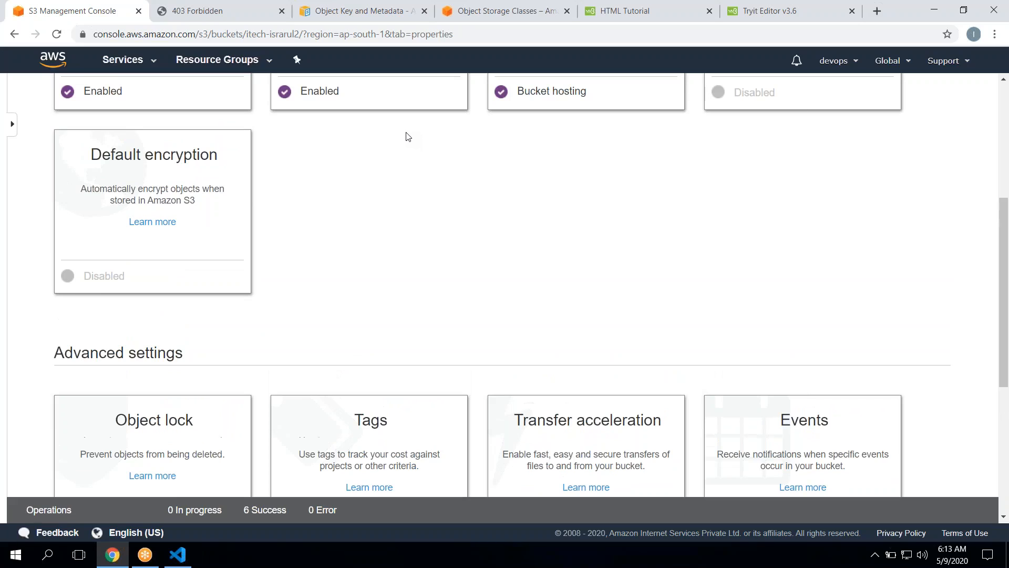
pyautogui.click(145, 202)
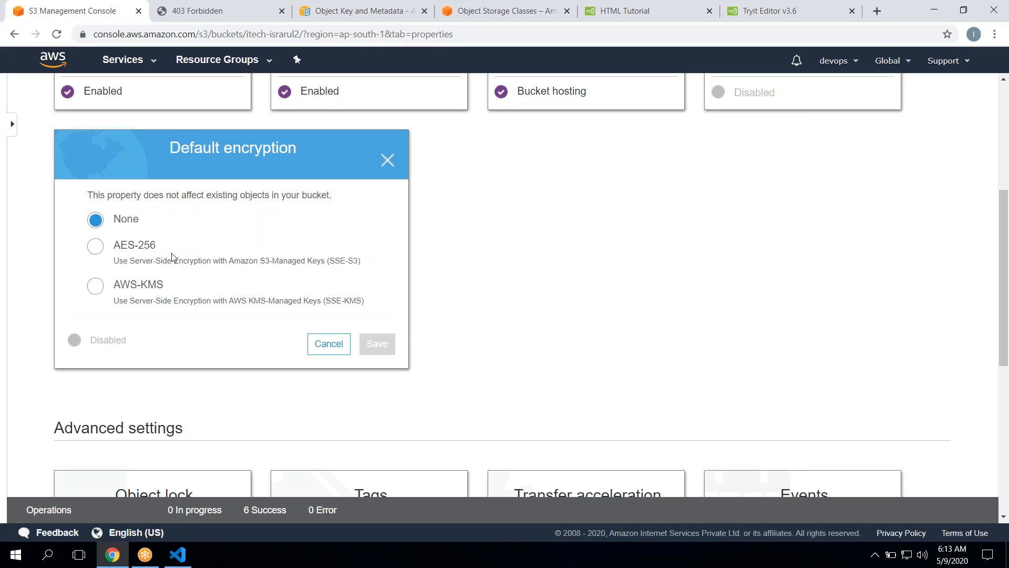
pyautogui.click(139, 252)
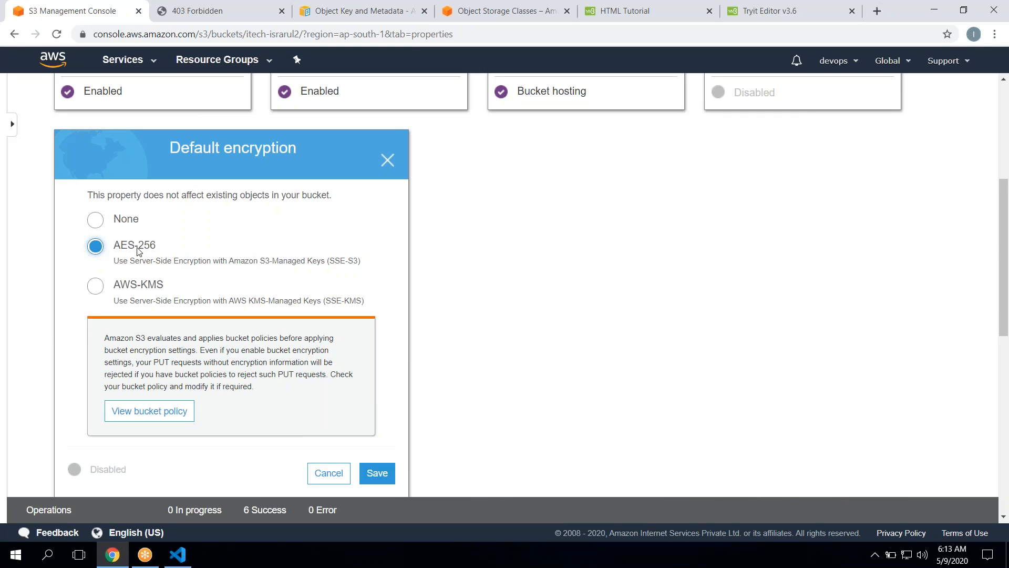
pyautogui.scroll(-1, 139, 251)
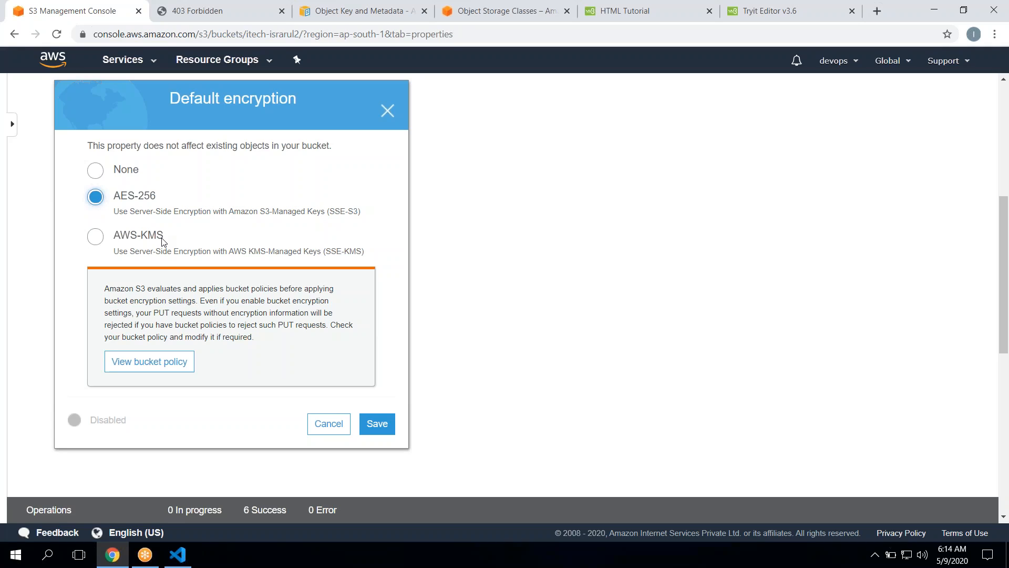
pyautogui.click(148, 240)
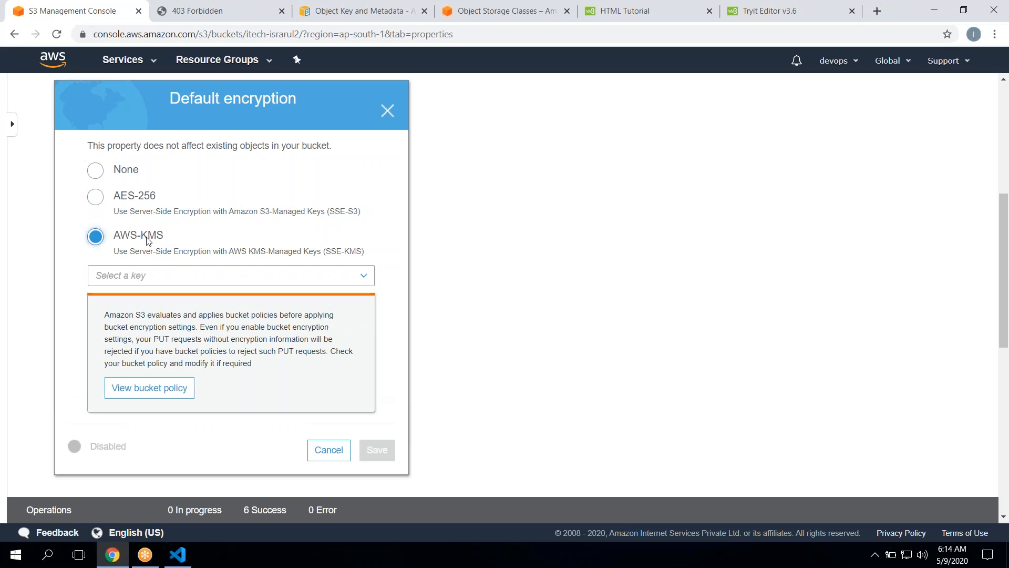
pyautogui.click(156, 282)
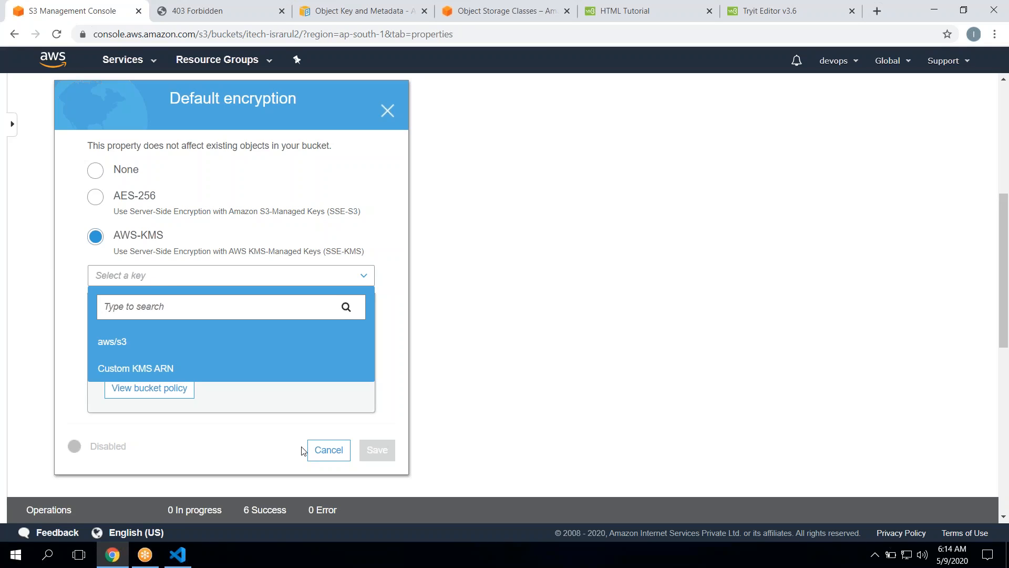
pyautogui.click(315, 454)
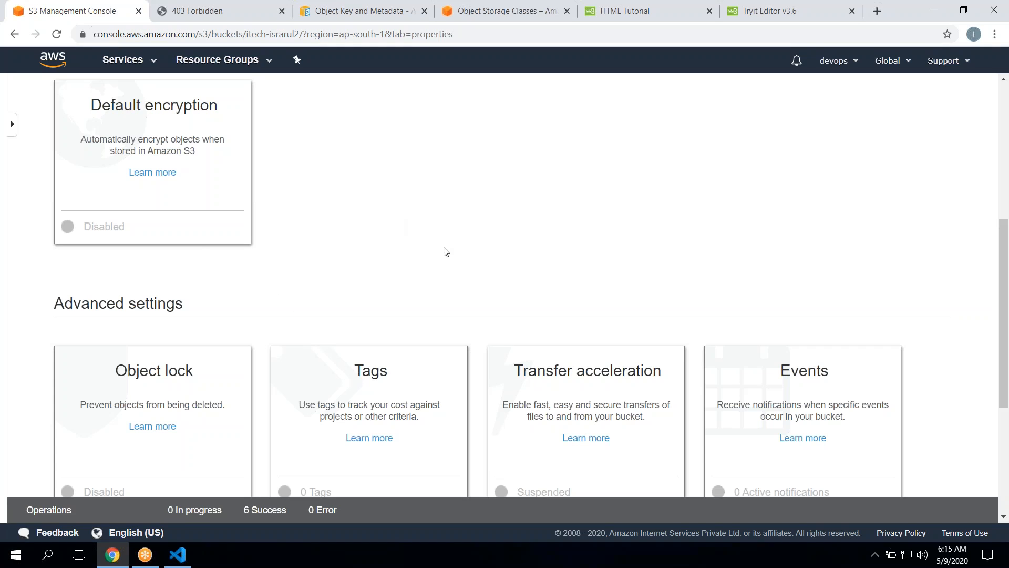
# Step: Add an event notification named demo to the bucket, covering the PUT and All object create events
pyautogui.scroll(-4, 444, 251)
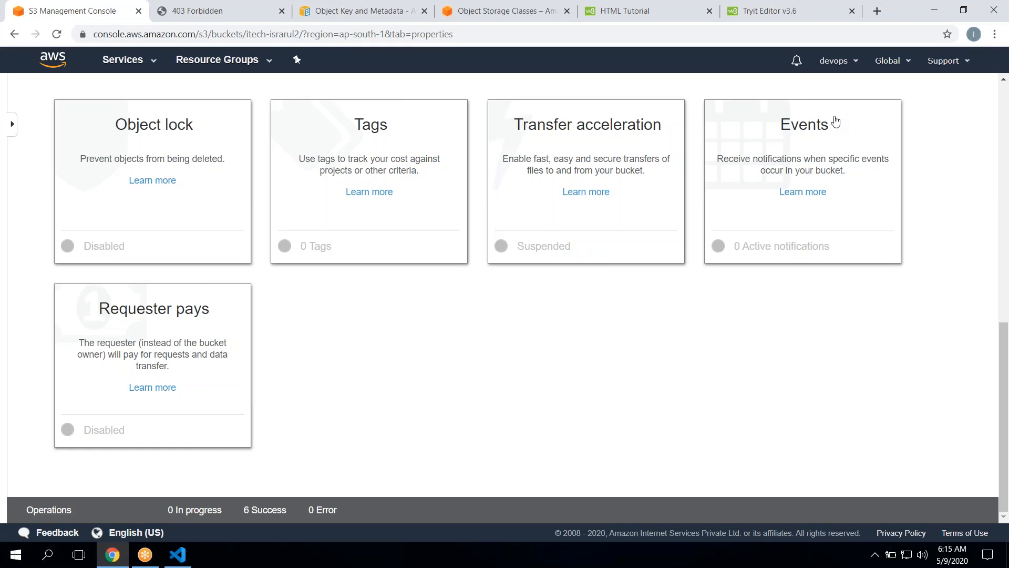
pyautogui.click(812, 137)
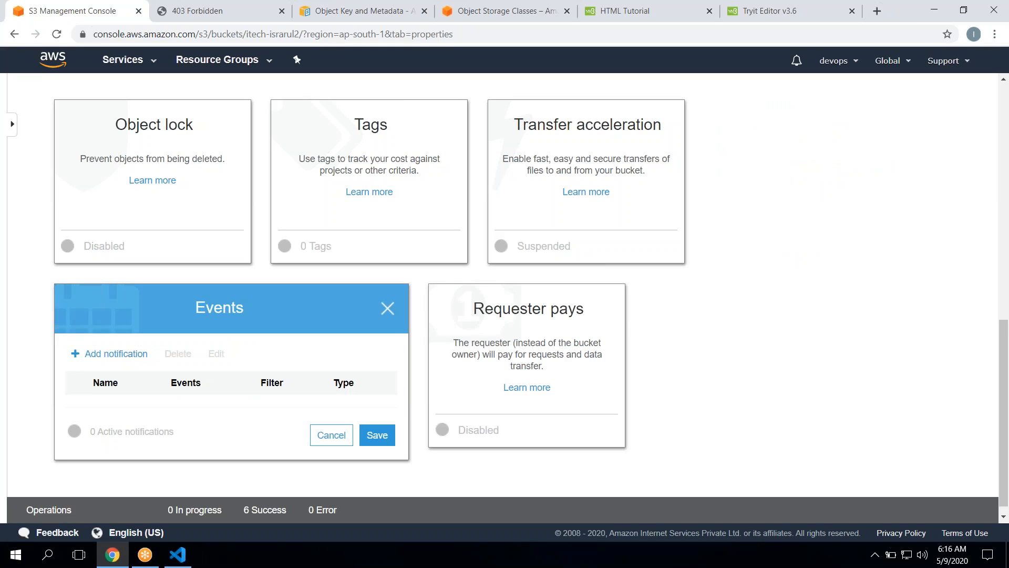
pyautogui.click(112, 353)
pyautogui.scroll(-2, 167, 363)
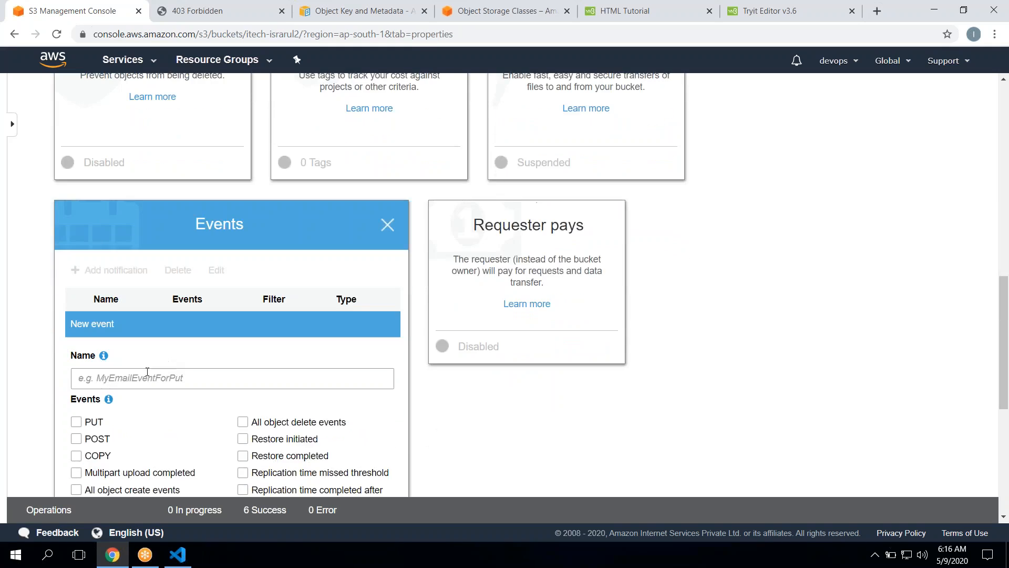
pyautogui.scroll(-2, 145, 373)
pyautogui.click(145, 373)
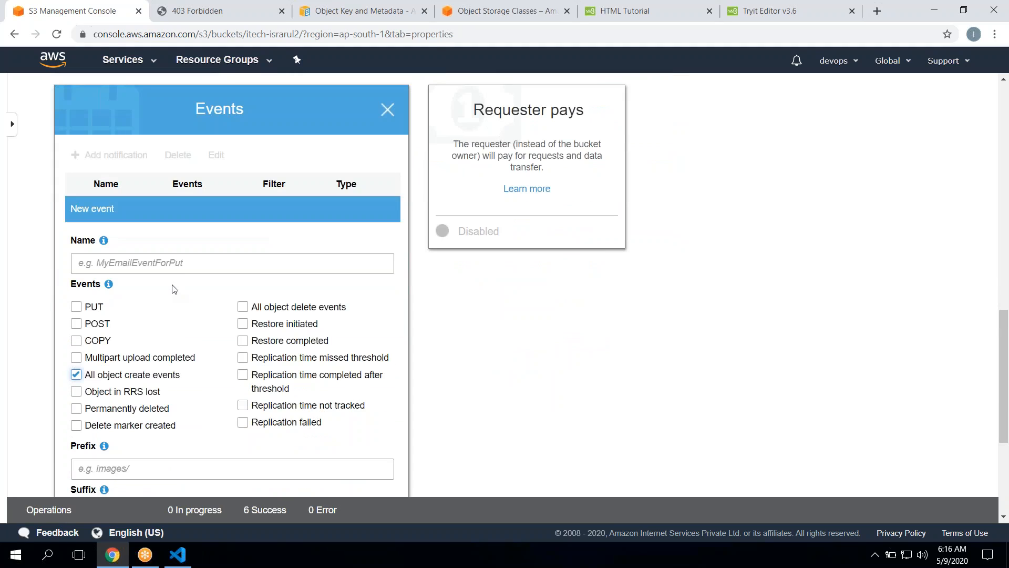
pyautogui.click(184, 269)
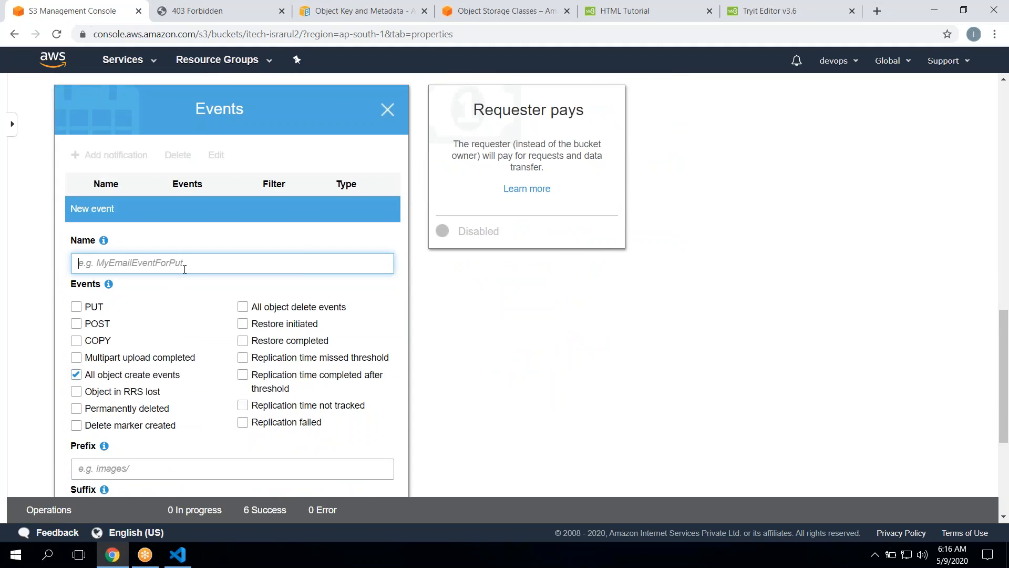
pyautogui.write('demo')
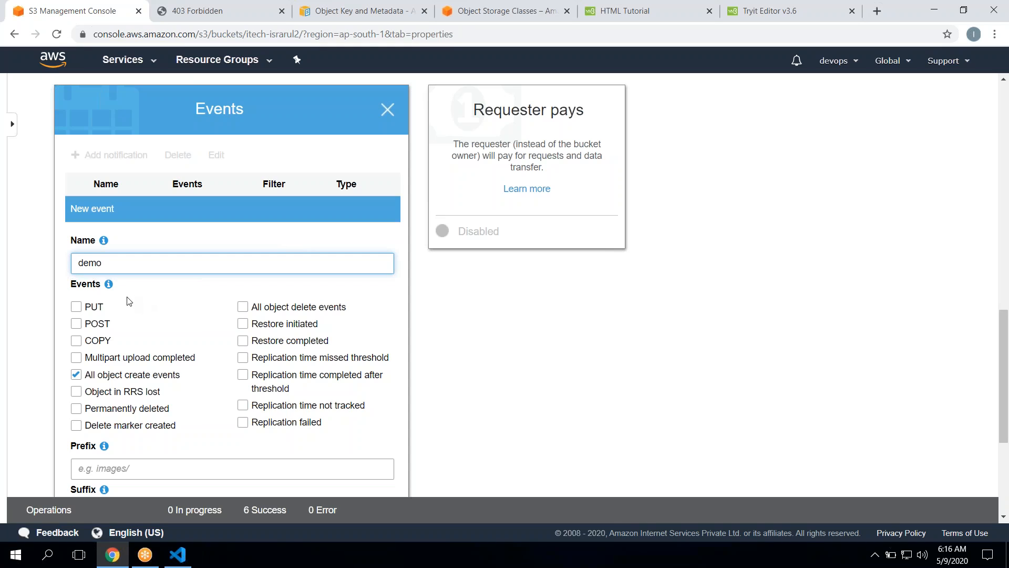
pyautogui.click(77, 308)
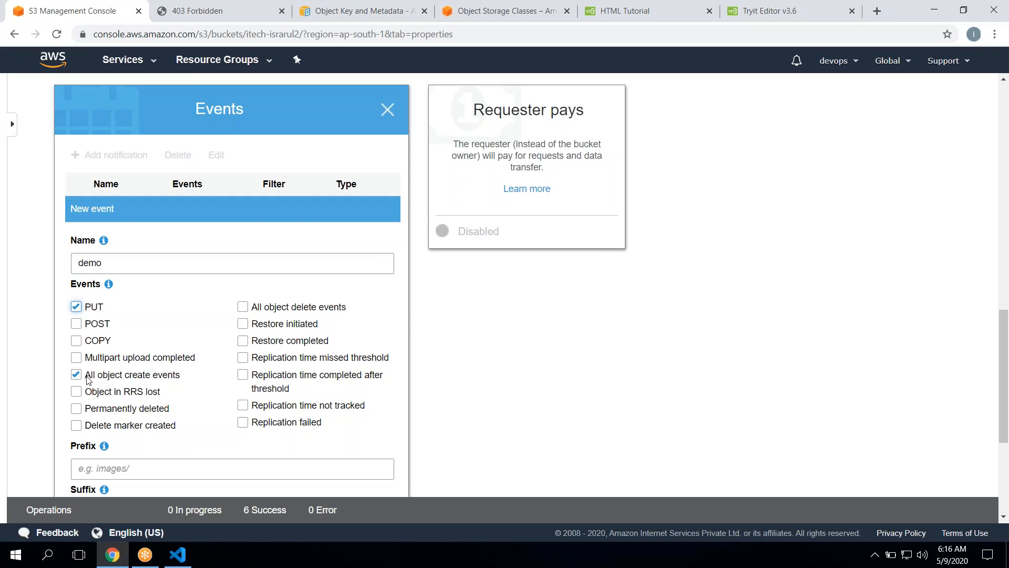
# Step: Leave the demo notification's prefix and suffix empty and send it to the ec2-start Lambda function
pyautogui.scroll(-2, 80, 376)
pyautogui.click(118, 359)
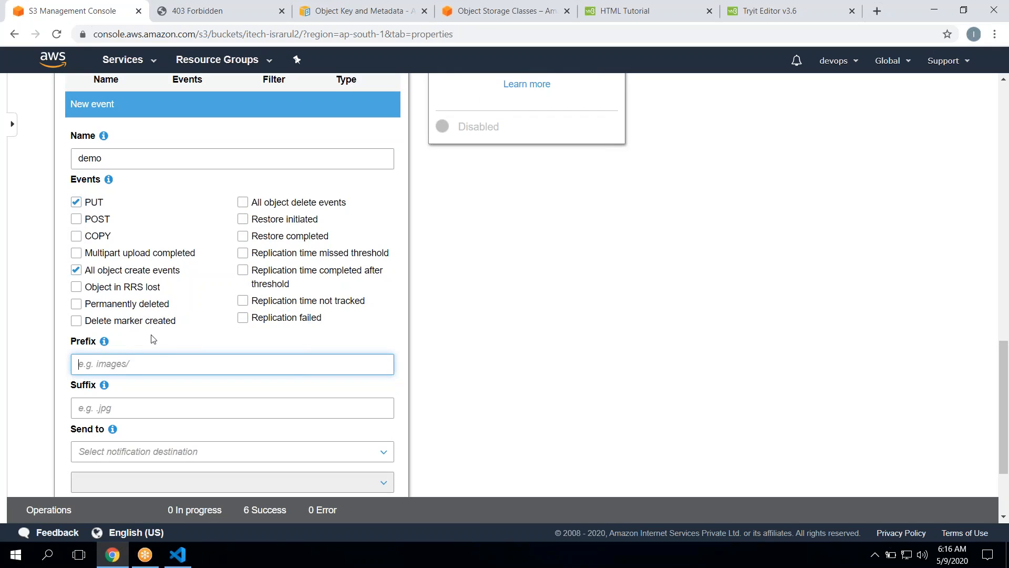
pyautogui.scroll(-1, 132, 353)
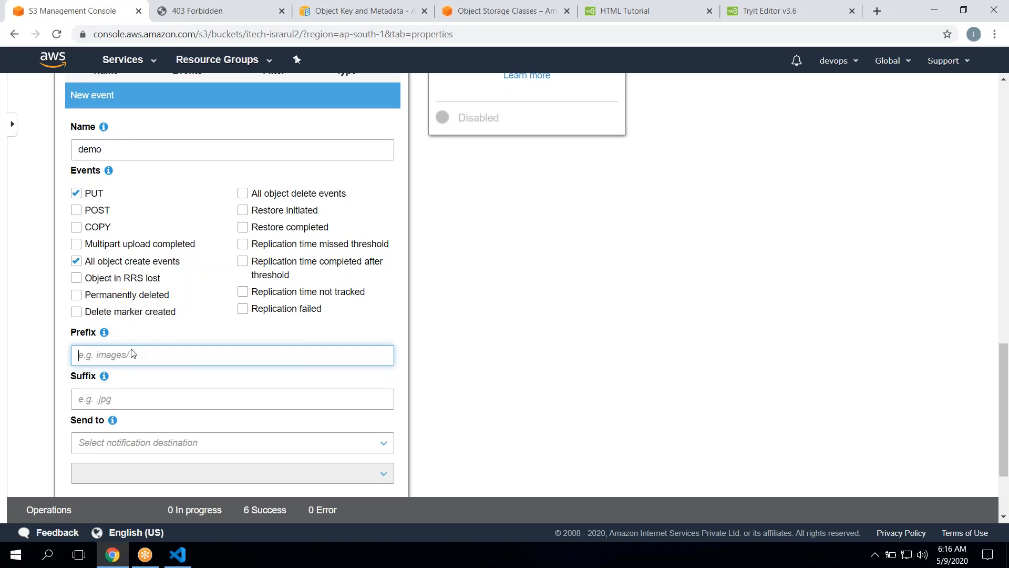
pyautogui.click(124, 440)
pyautogui.scroll(-1, 209, 423)
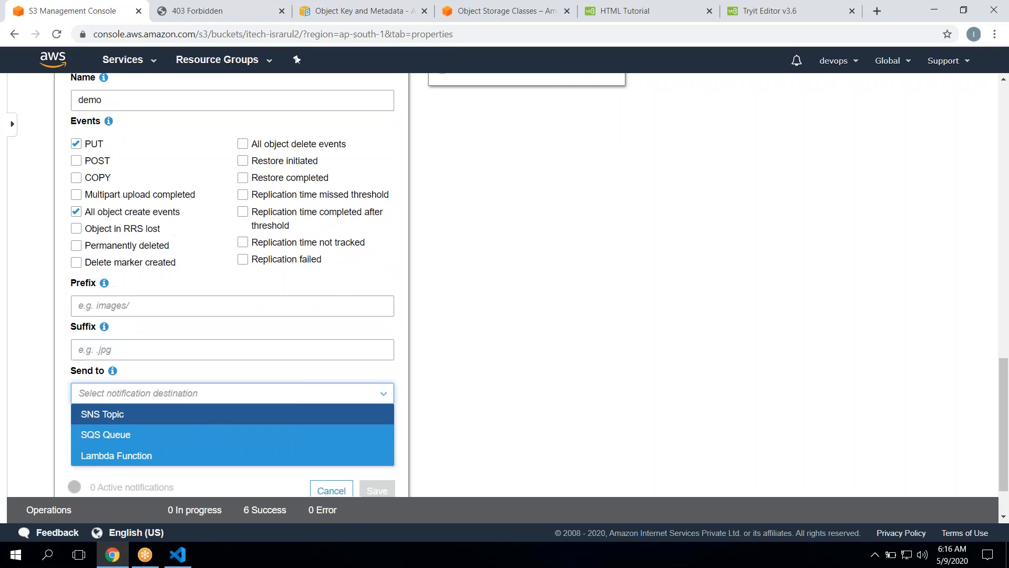
pyautogui.click(141, 456)
pyautogui.click(155, 442)
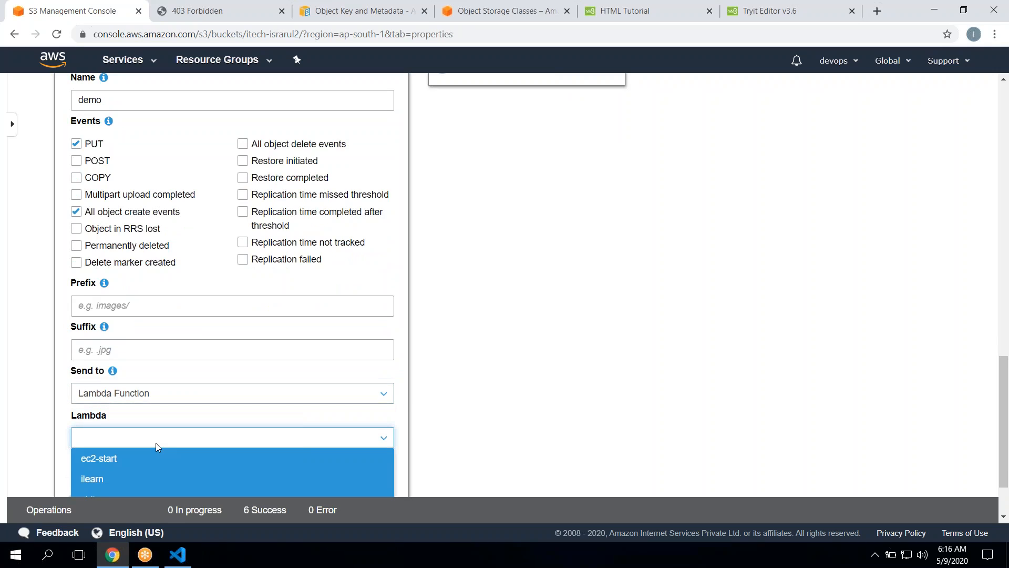
pyautogui.scroll(-1, 155, 442)
pyautogui.click(141, 433)
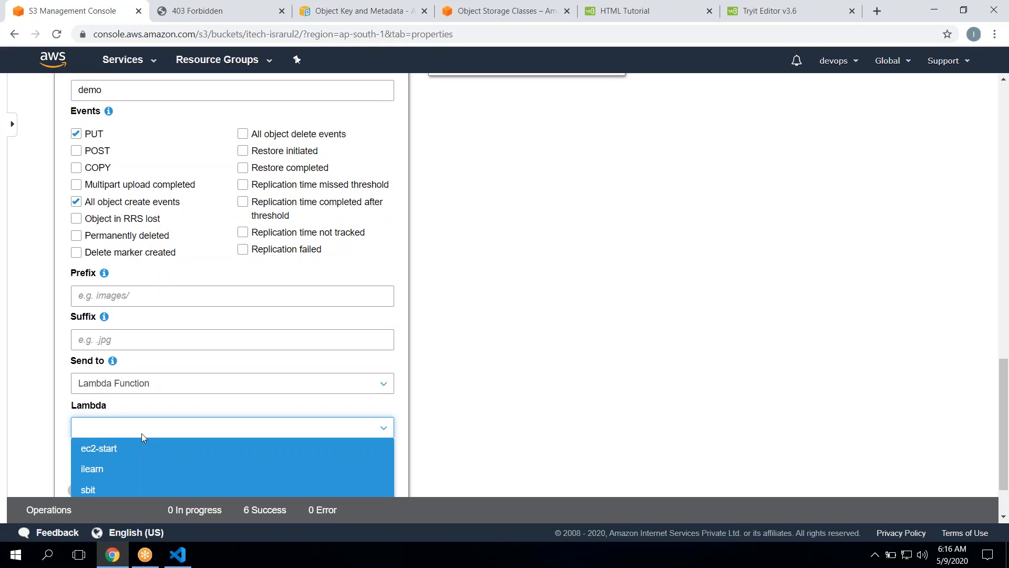
pyautogui.click(121, 453)
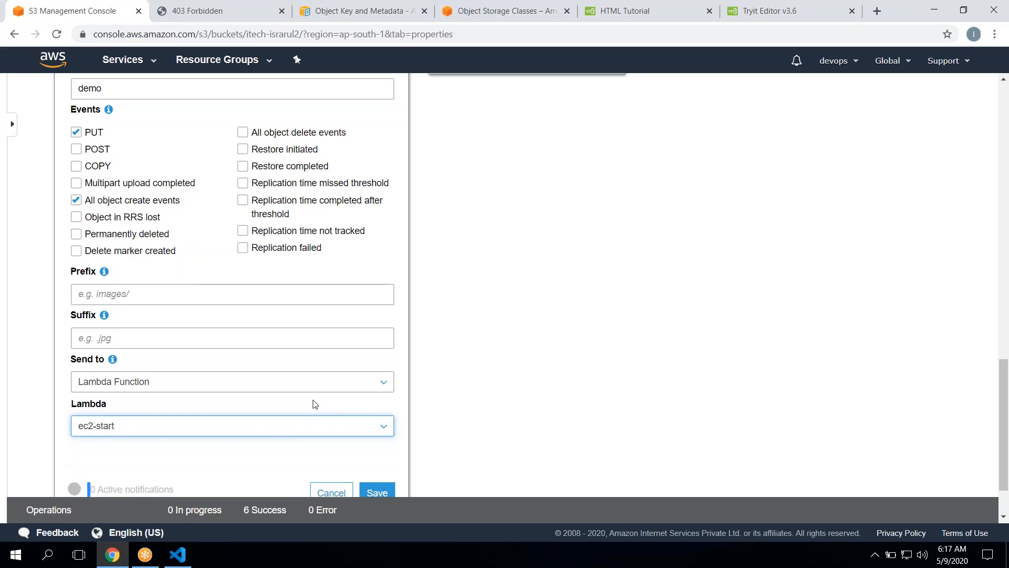
# Step: Try to save the demo event notification with both event types selected, and cancel it
pyautogui.click(315, 425)
pyautogui.click(548, 357)
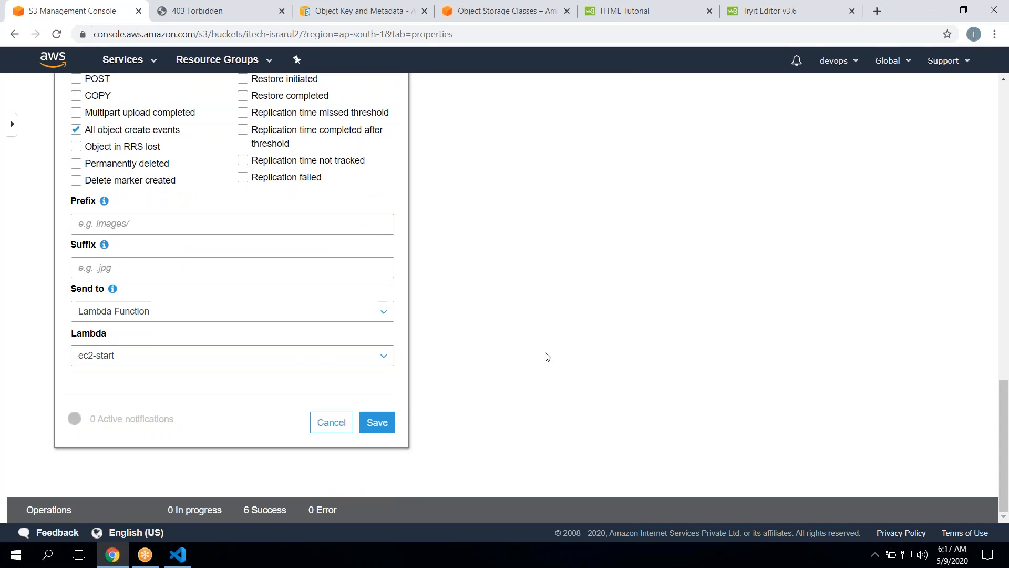
pyautogui.click(391, 423)
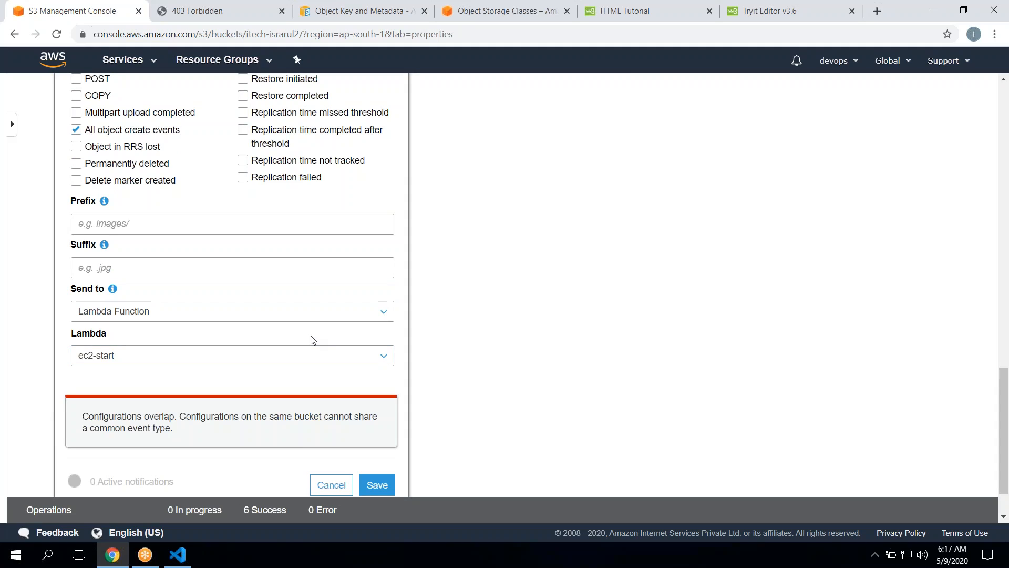
pyautogui.scroll(-1, 313, 339)
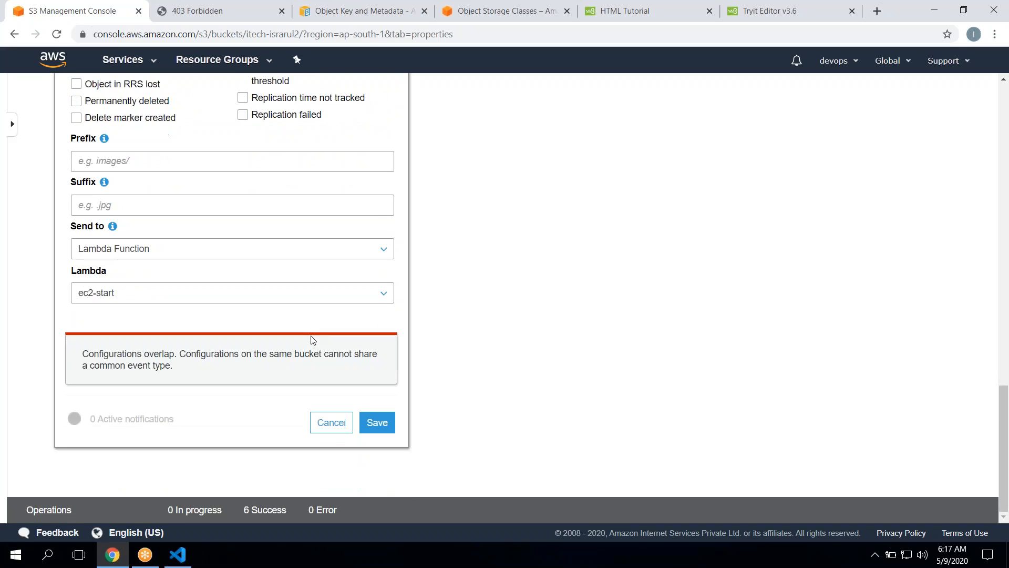
pyautogui.click(323, 420)
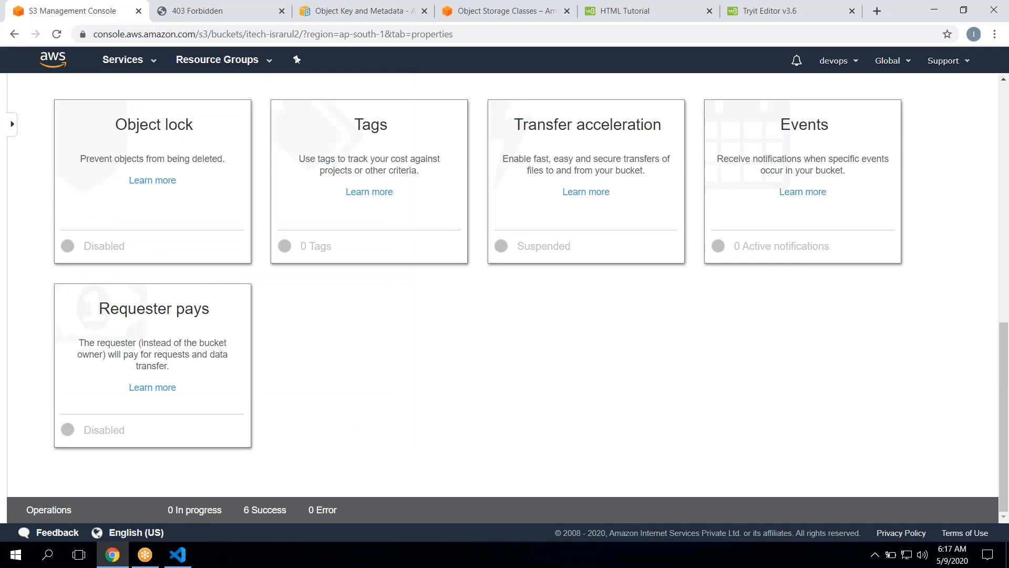
# Step: Reload the bucket's properties, review the options offered for a new event notification, and cancel it
pyautogui.click(57, 34)
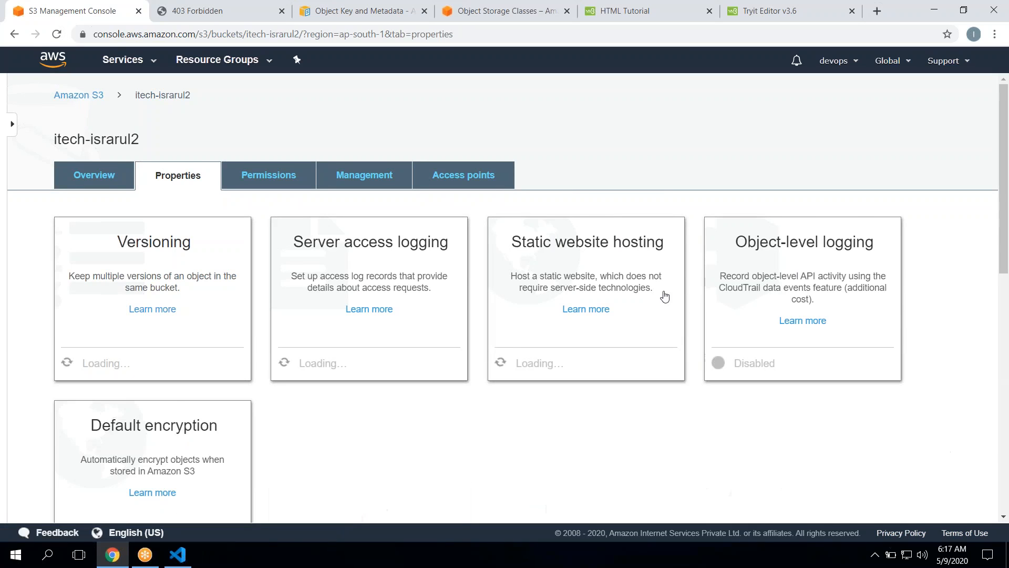
pyautogui.scroll(-1, 665, 297)
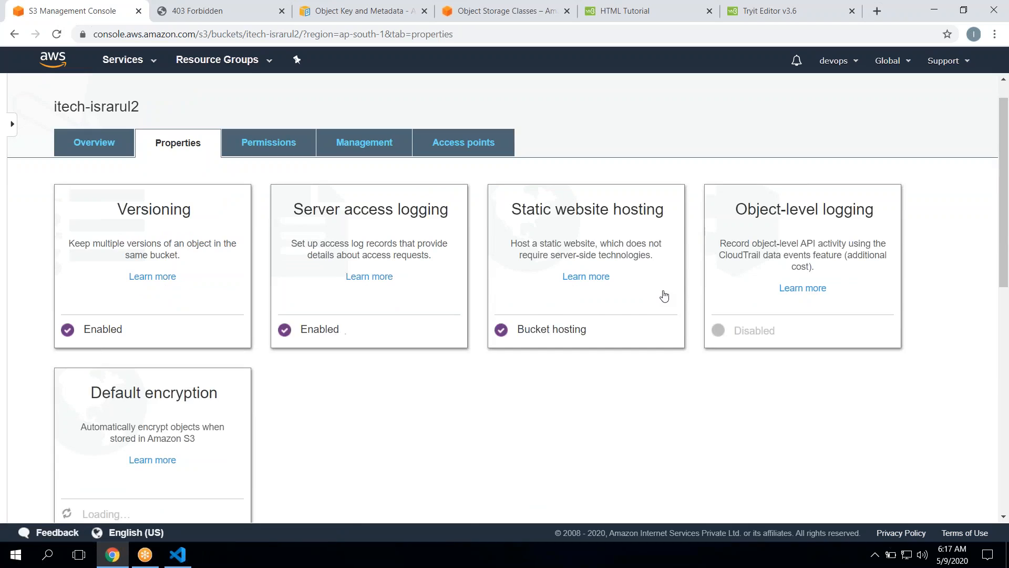
pyautogui.scroll(-6, 665, 297)
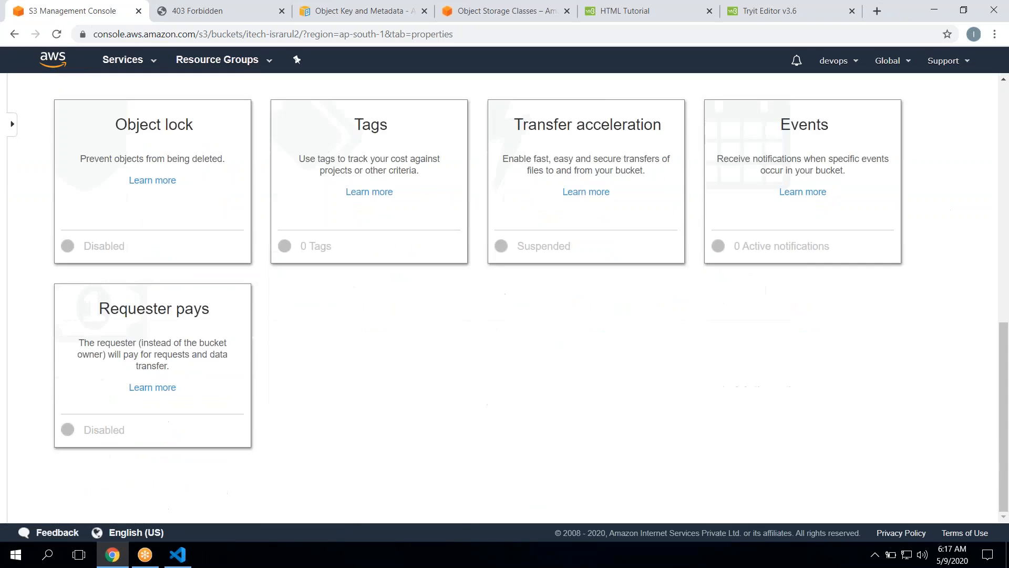
pyautogui.click(767, 171)
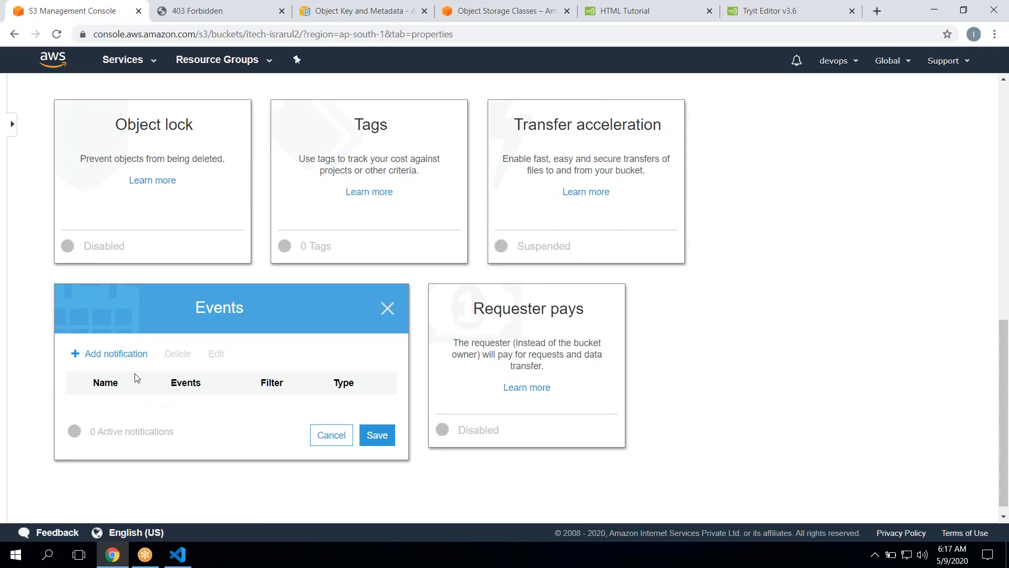
pyautogui.click(116, 358)
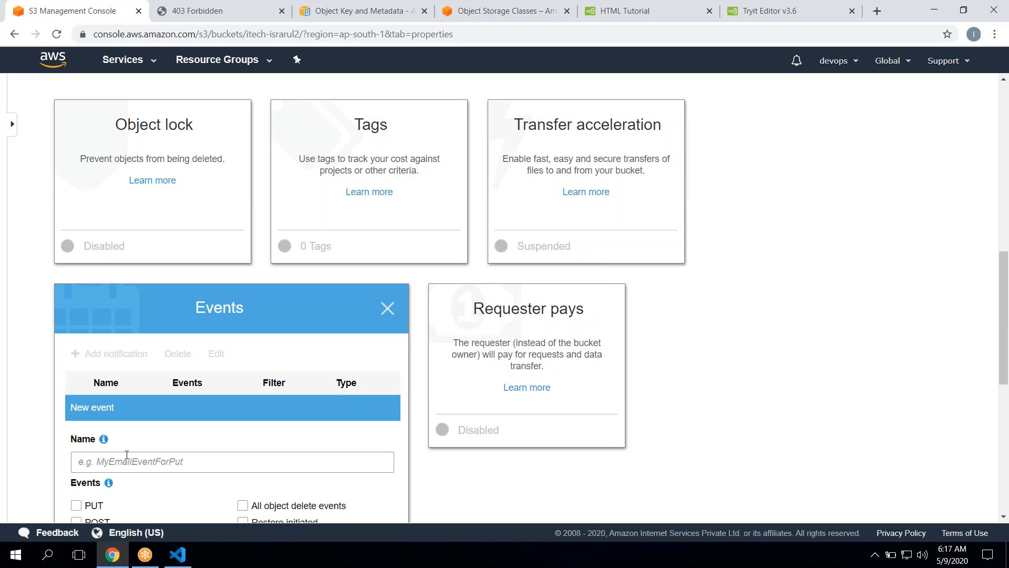
pyautogui.scroll(-4, 127, 455)
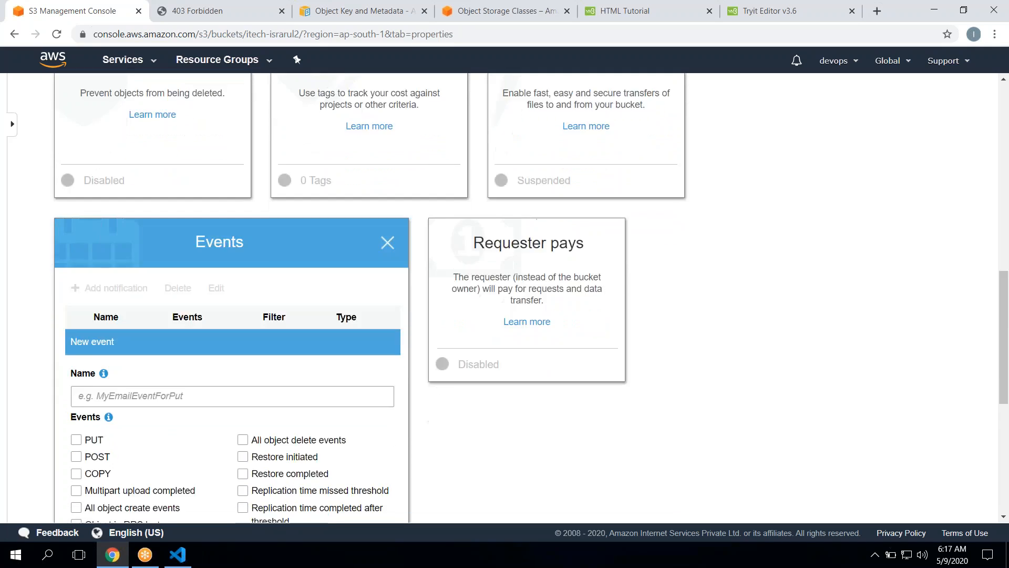
pyautogui.scroll(-4, 232, 315)
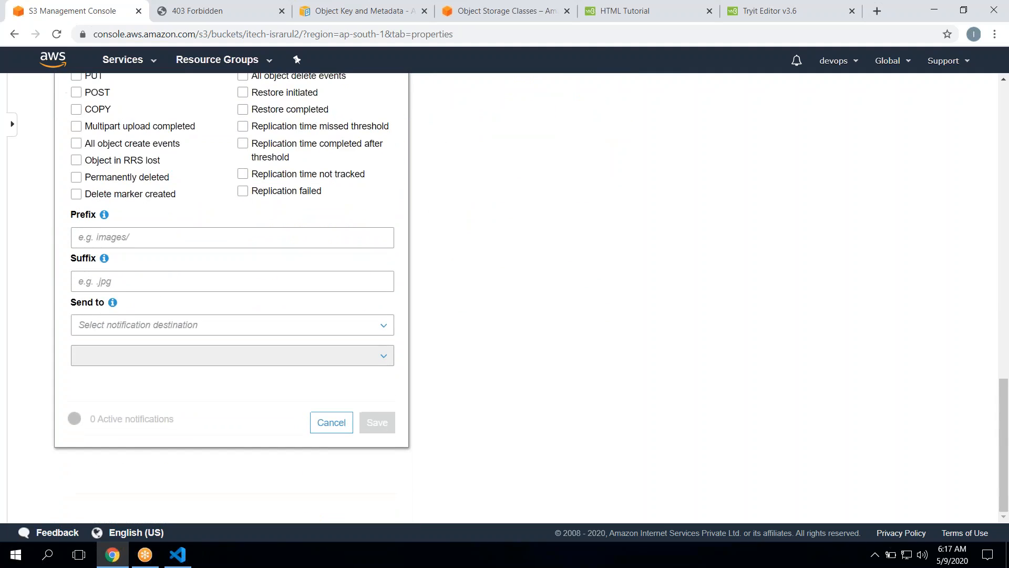
pyautogui.click(331, 425)
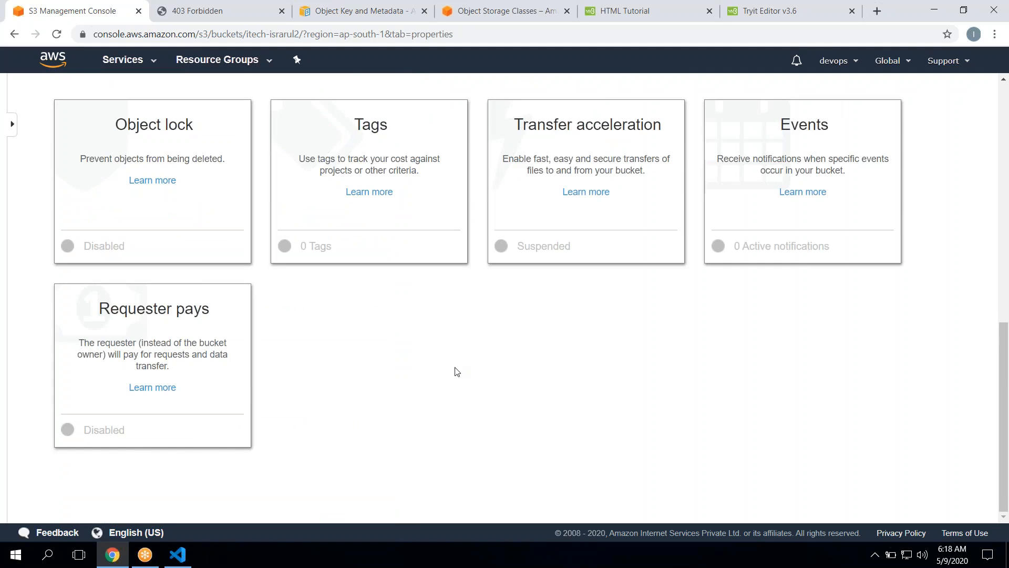
# Step: Open the bucket's permissions and examine the Block all public access settings
pyautogui.scroll(10, 457, 372)
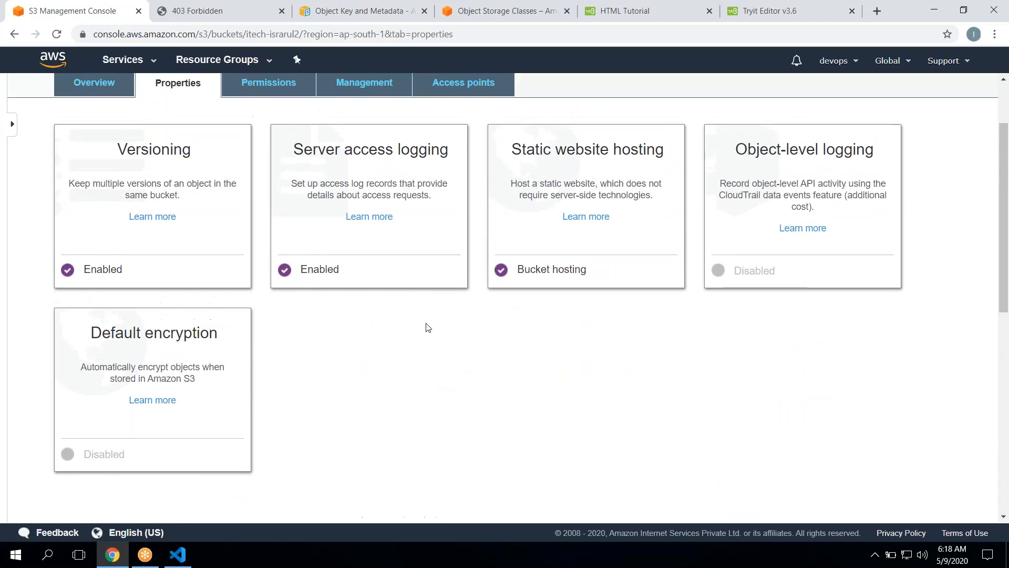
pyautogui.scroll(2, 426, 316)
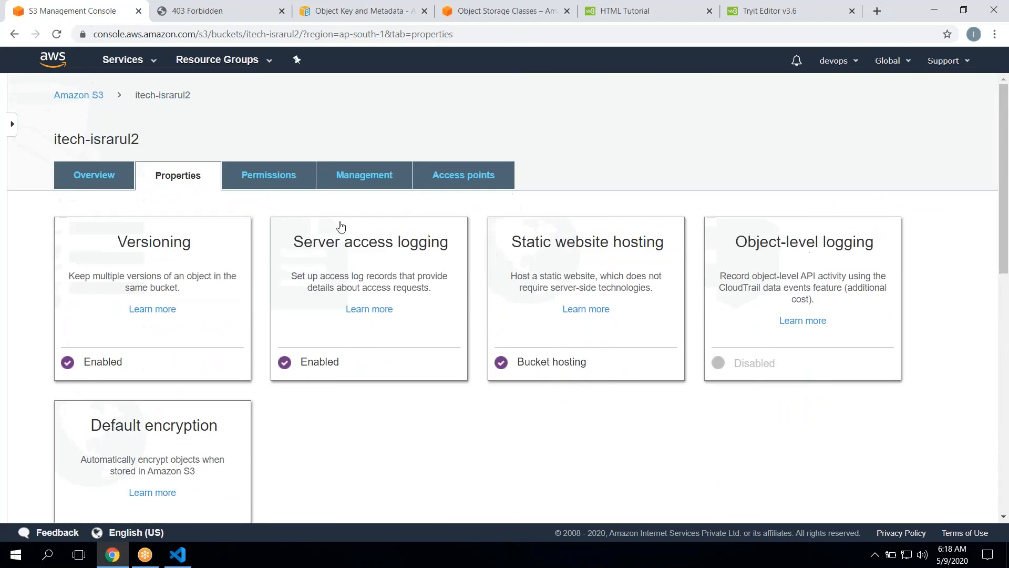
pyautogui.click(282, 187)
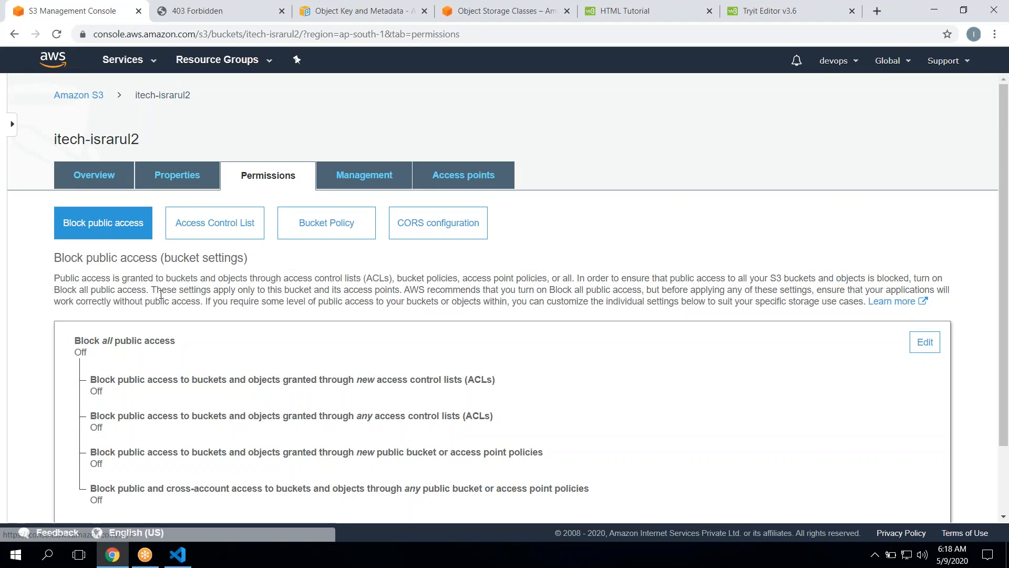
pyautogui.doubleClick(77, 342)
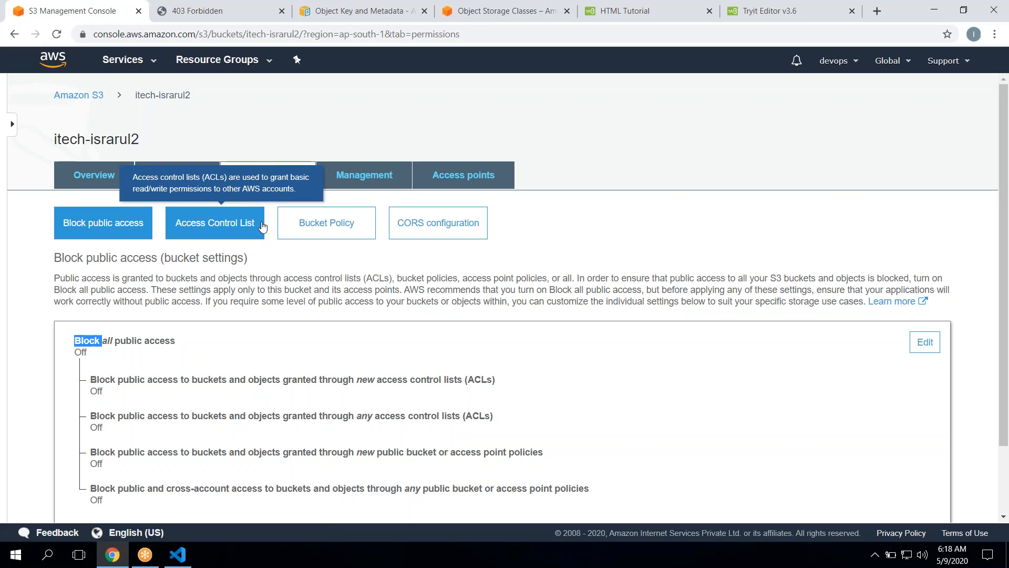
# Step: Open the AWS Policy Generator from the bucket policy editor and set the policy type to S3 Bucket Policy
pyautogui.click(317, 225)
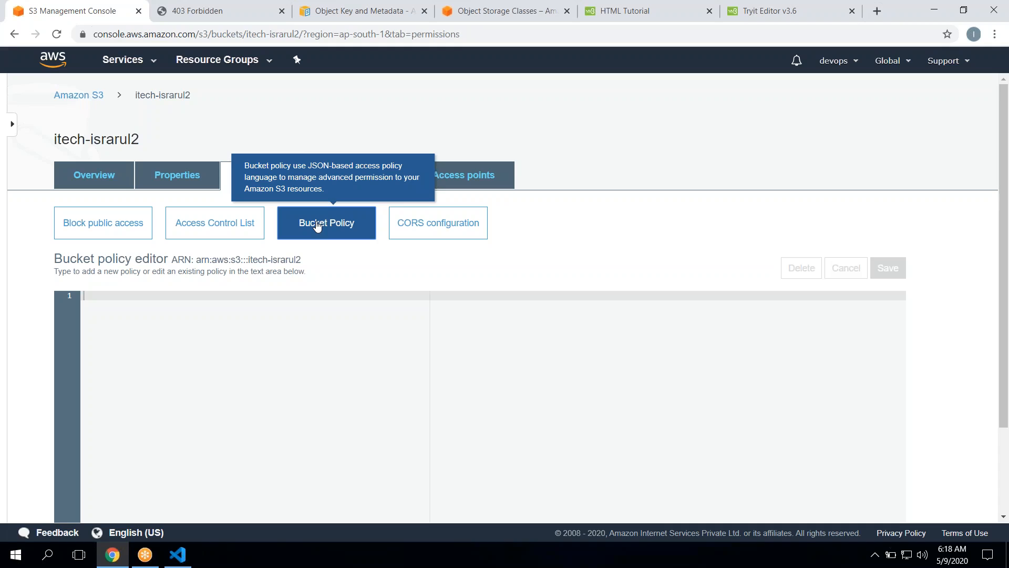
pyautogui.scroll(-2, 317, 225)
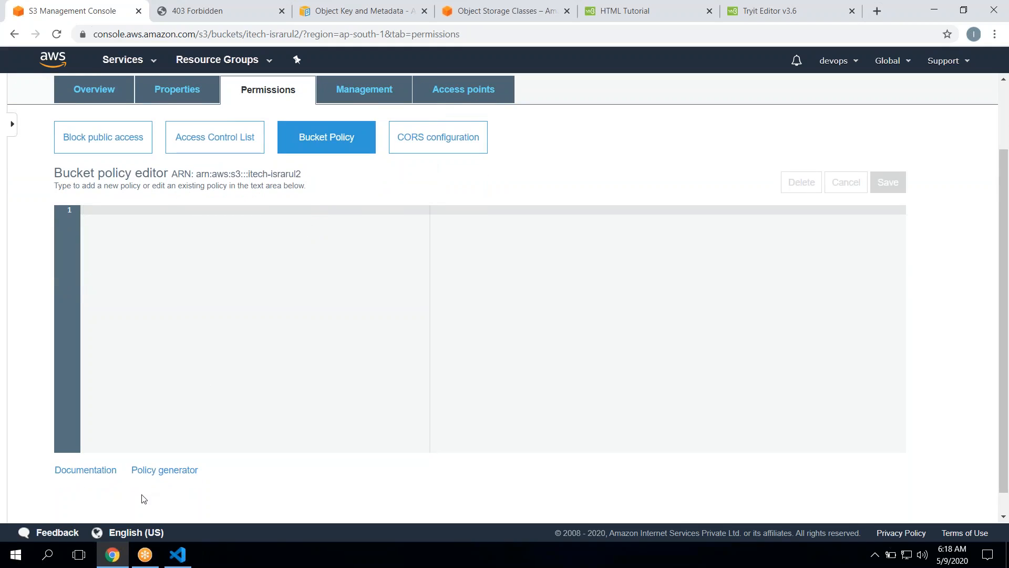
pyautogui.click(160, 469)
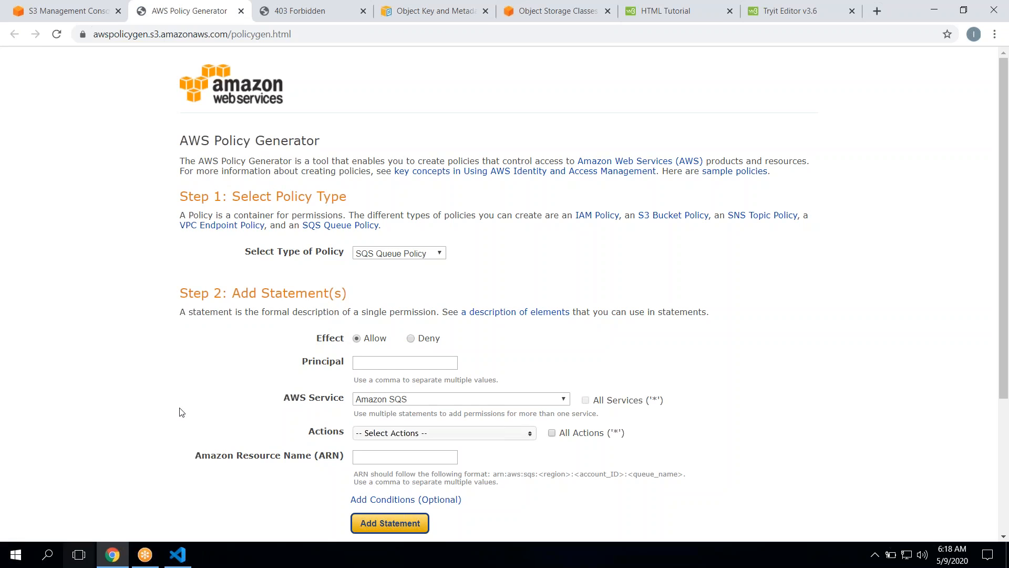
pyautogui.click(378, 254)
pyautogui.click(389, 278)
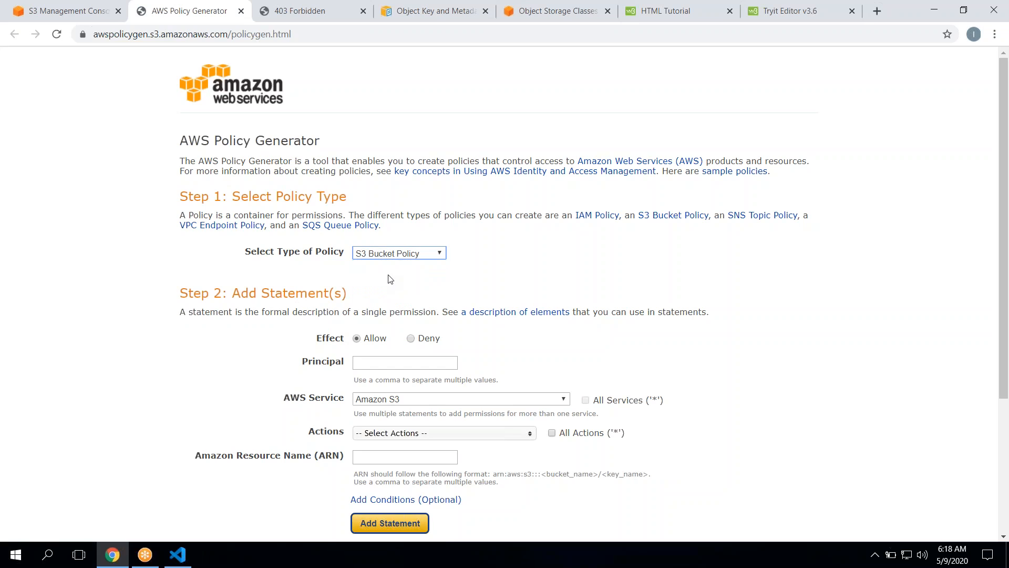
# Step: Set the Allow statement's principal to * and select the GetObject action for Amazon S3
pyautogui.click(369, 364)
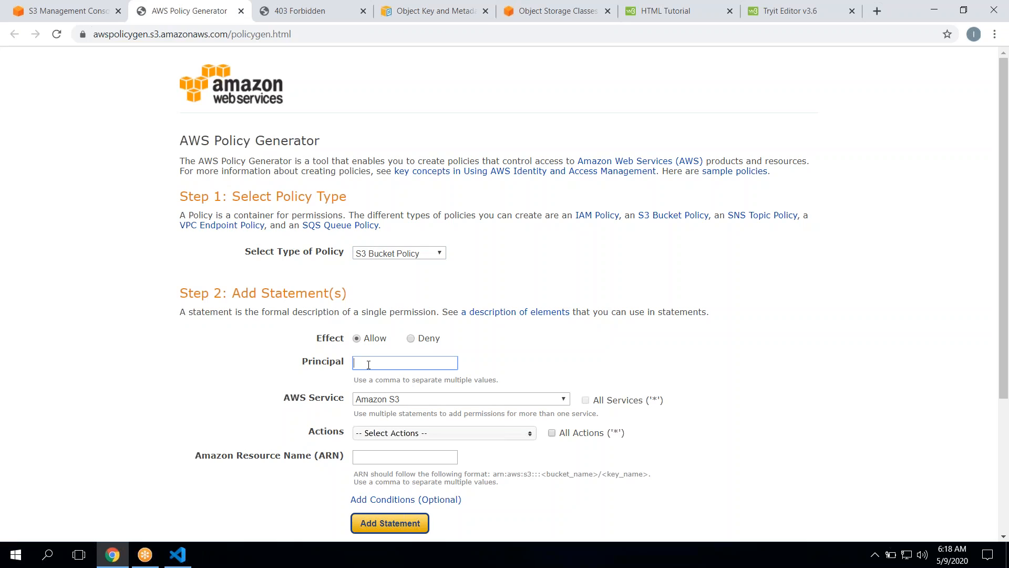
pyautogui.press('Return')
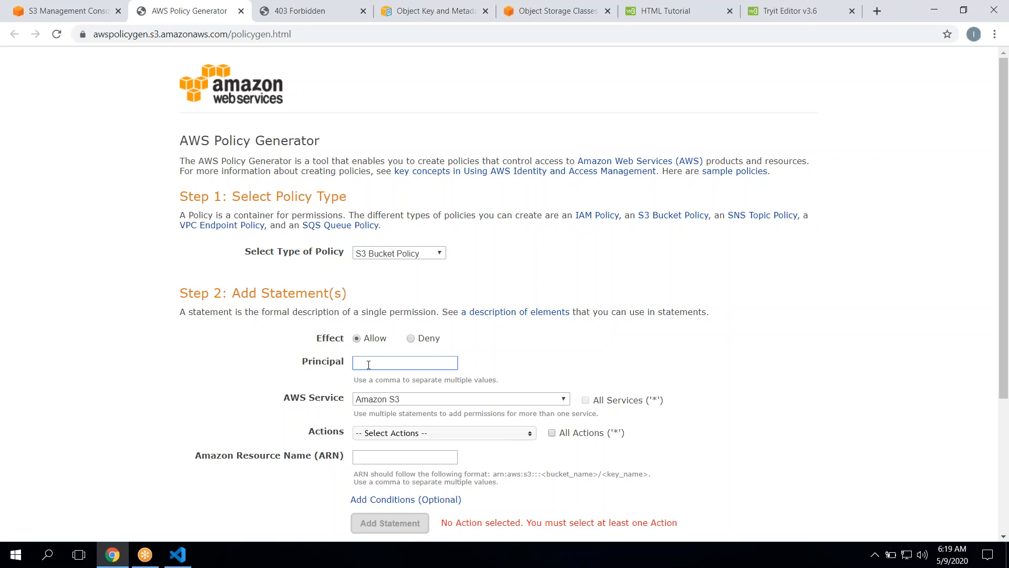
pyautogui.write('*')
pyautogui.click(373, 438)
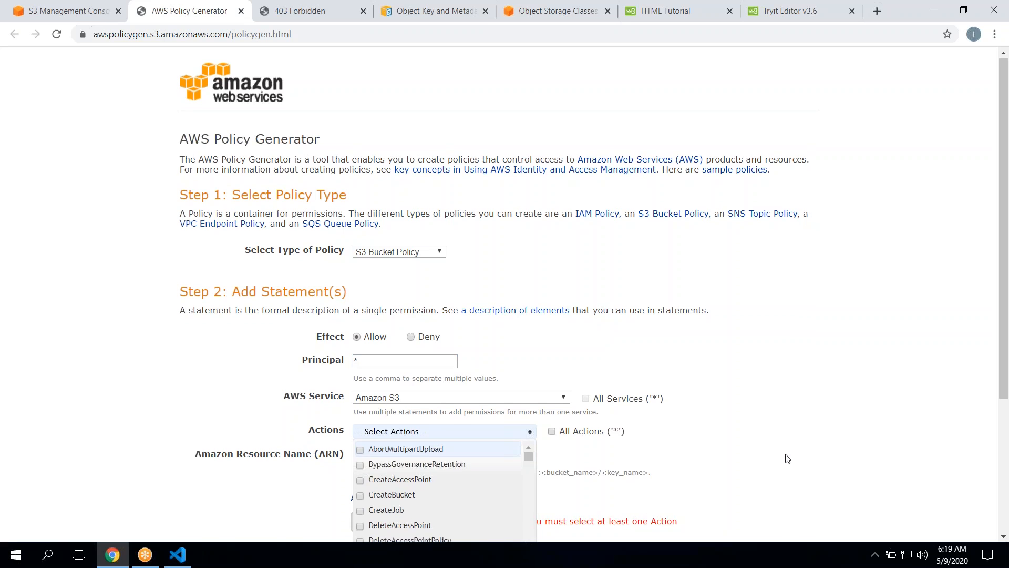
pyautogui.scroll(-3, 756, 447)
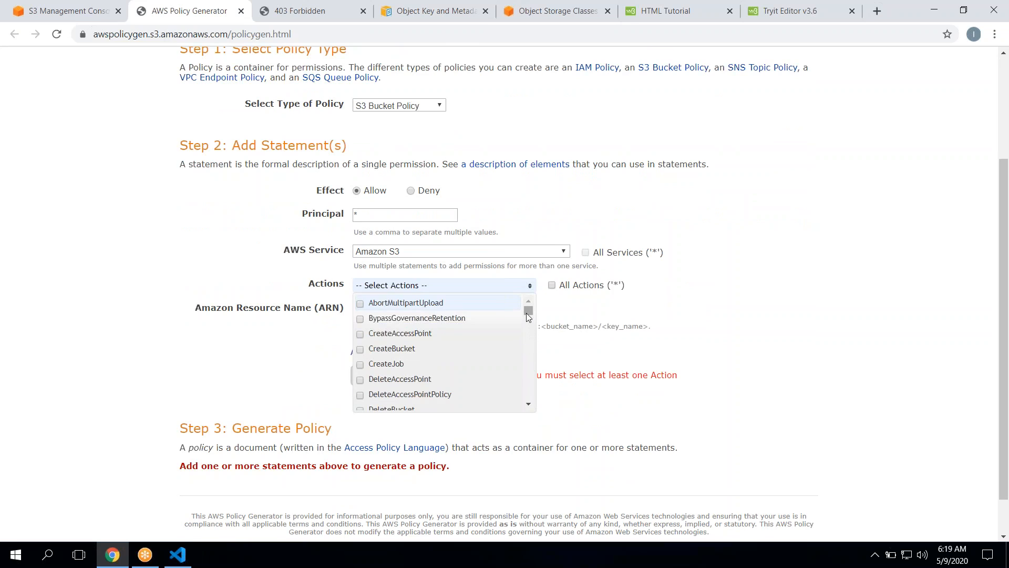
pyautogui.moveTo(527, 314); pyautogui.dragTo(527, 345)
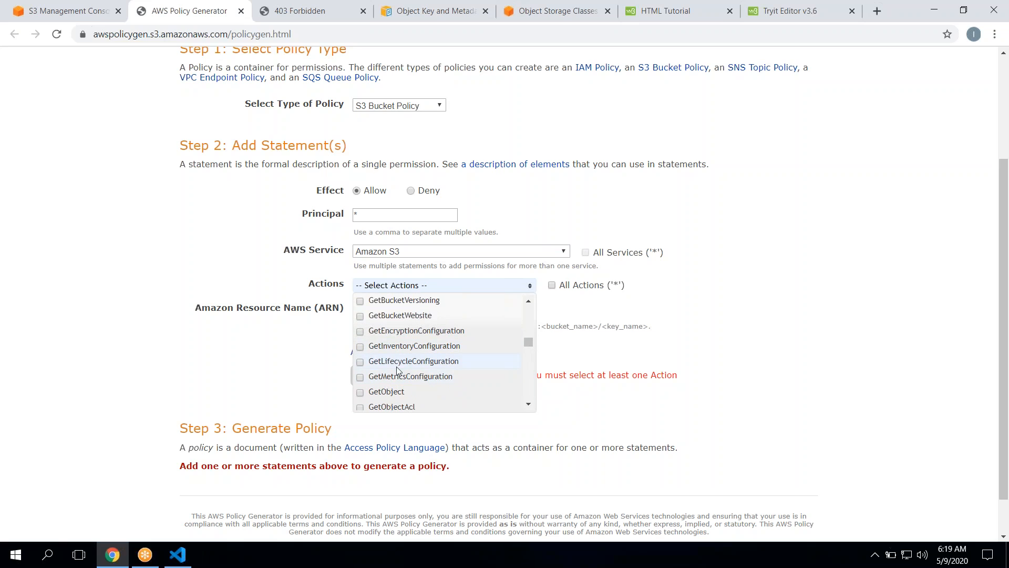
pyautogui.click(362, 397)
pyautogui.click(632, 415)
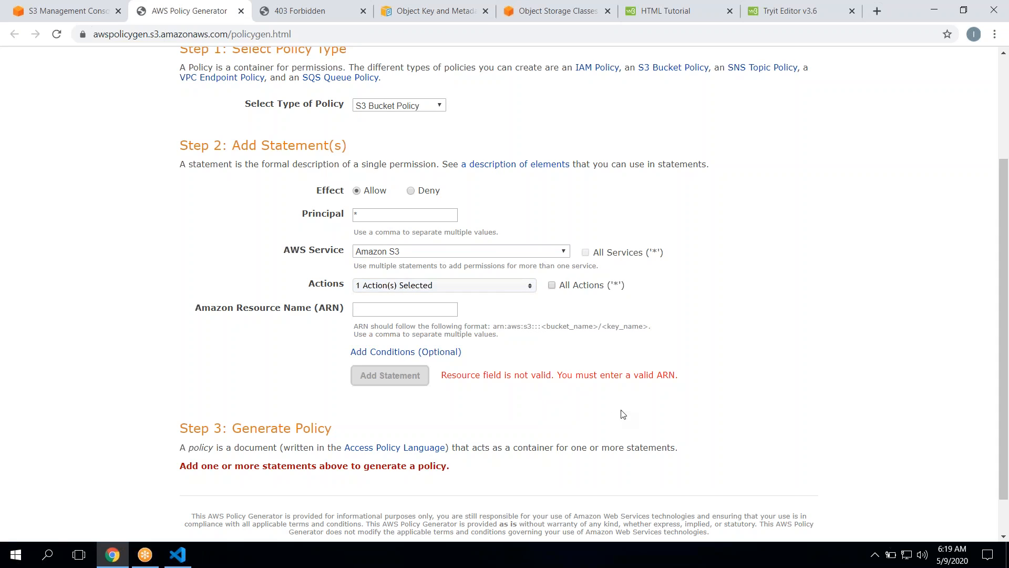
# Step: Copy the bucket's ARN from the bucket policy editor into the generator's resource name and add the statement
pyautogui.click(371, 309)
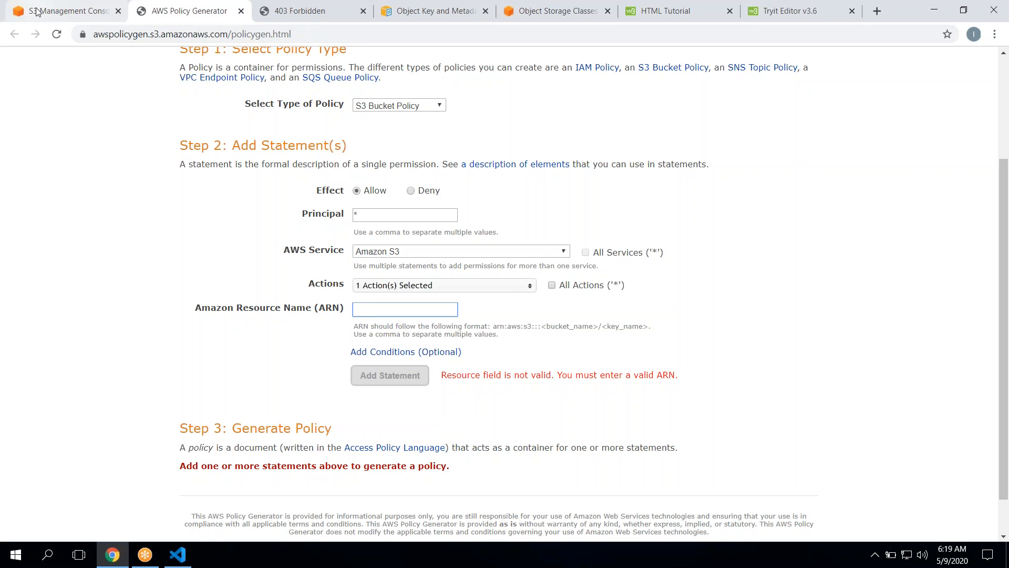
pyautogui.click(37, 10)
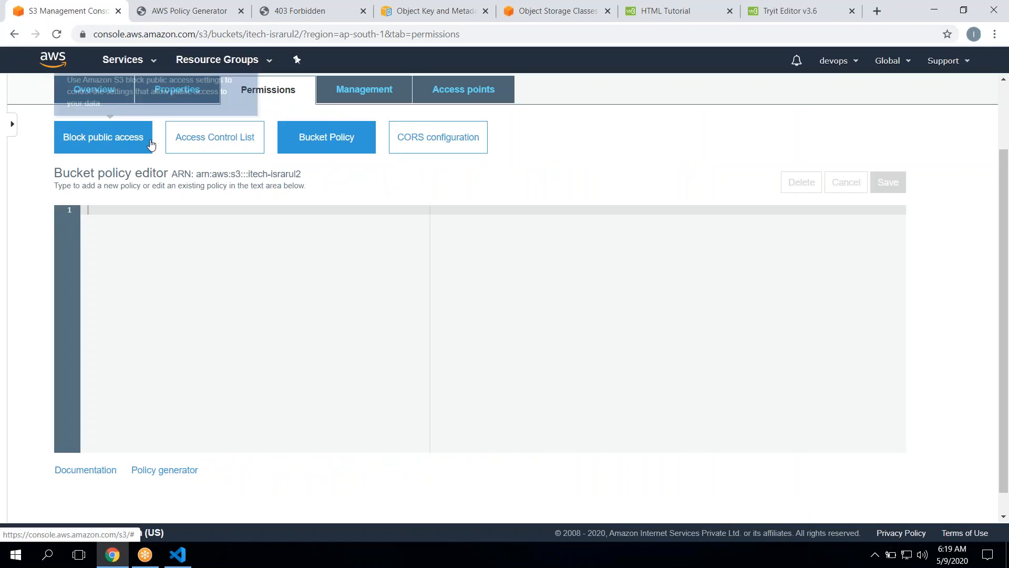
pyautogui.moveTo(303, 174); pyautogui.dragTo(198, 173)
pyautogui.hotkey('ctrl', 'c')
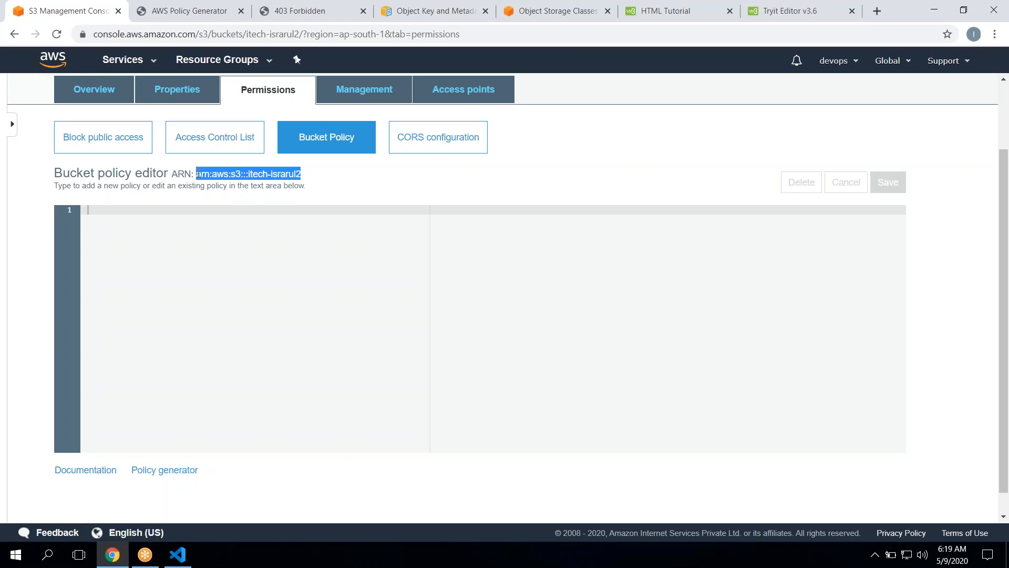
pyautogui.click(206, 14)
pyautogui.hotkey('ctrl', 'v')
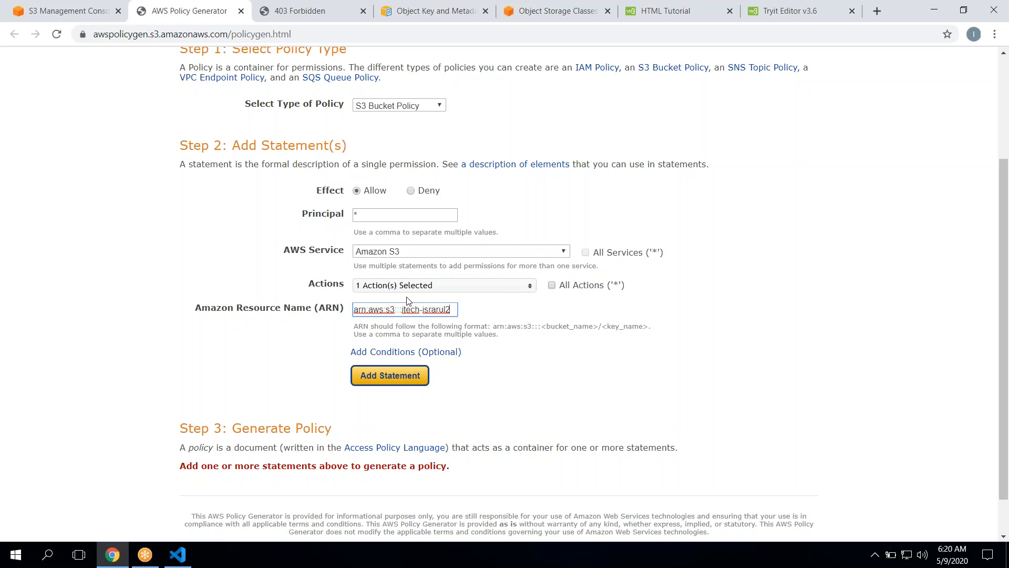
pyautogui.click(398, 379)
pyautogui.scroll(-3, 398, 378)
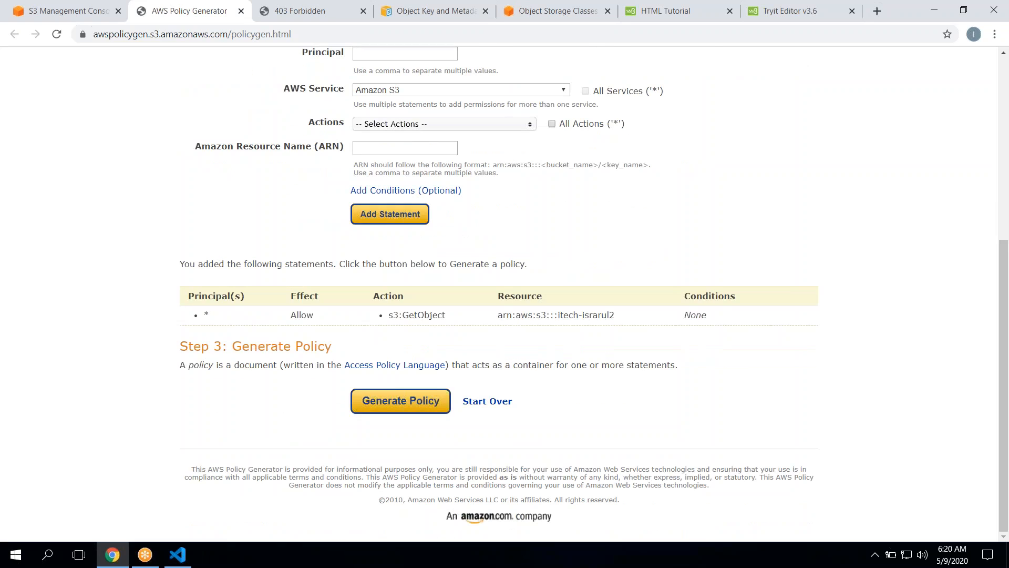
# Step: Generate the policy and copy its whole JSON document into the bucket policy editor in the S3 console
pyautogui.click(416, 402)
pyautogui.click(327, 348)
pyautogui.hotkey('ctrl', 'a')
pyautogui.hotkey('ctrl', 'c')
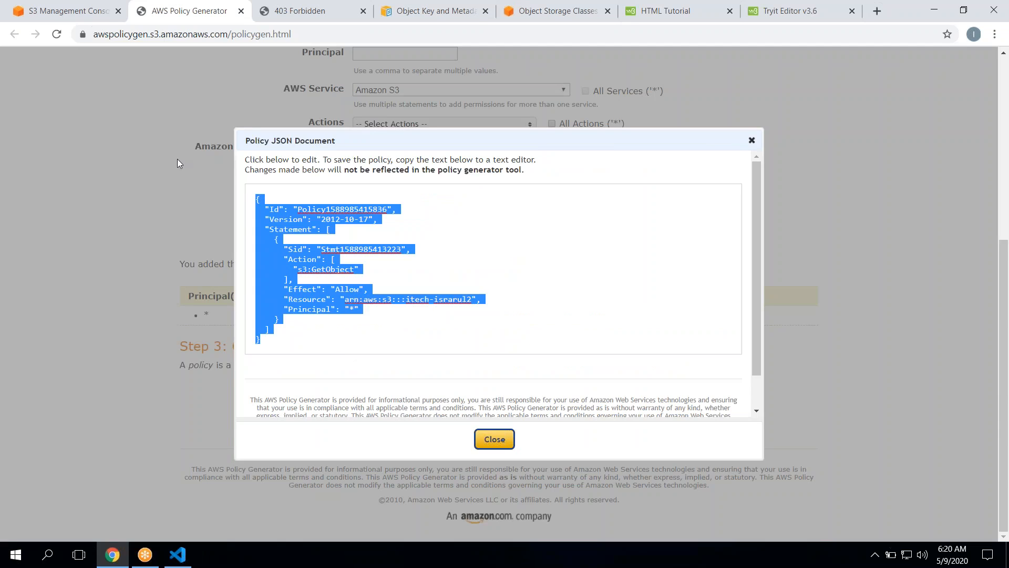
pyautogui.click(31, 11)
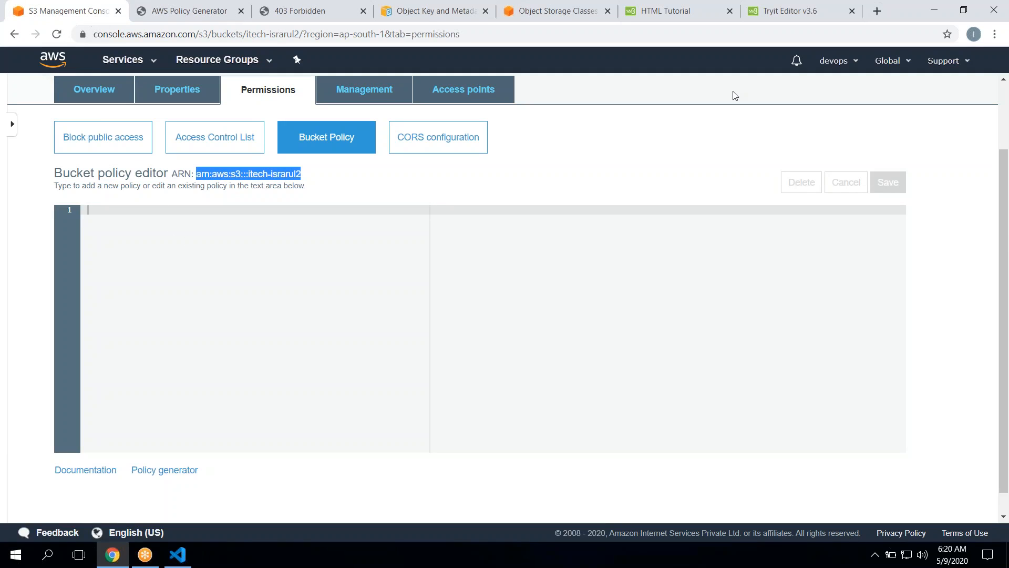
pyautogui.click(802, 29)
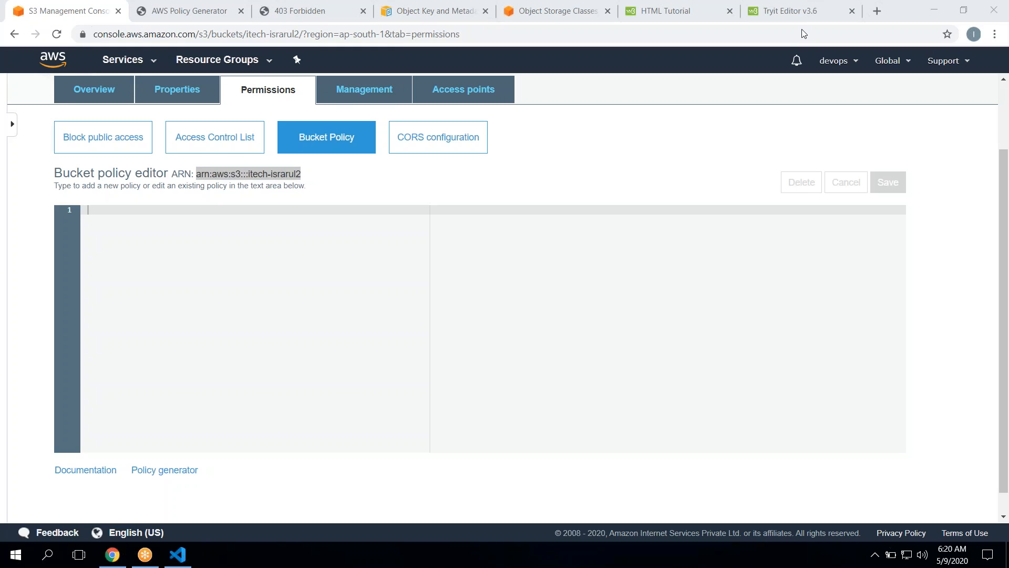
pyautogui.click(464, 310)
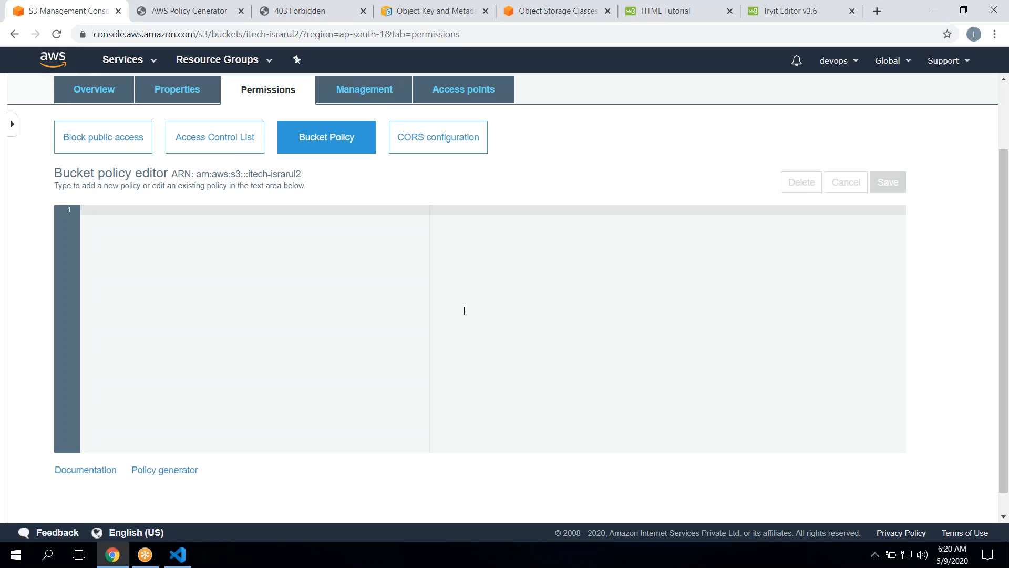
pyautogui.hotkey('ctrl', 'v')
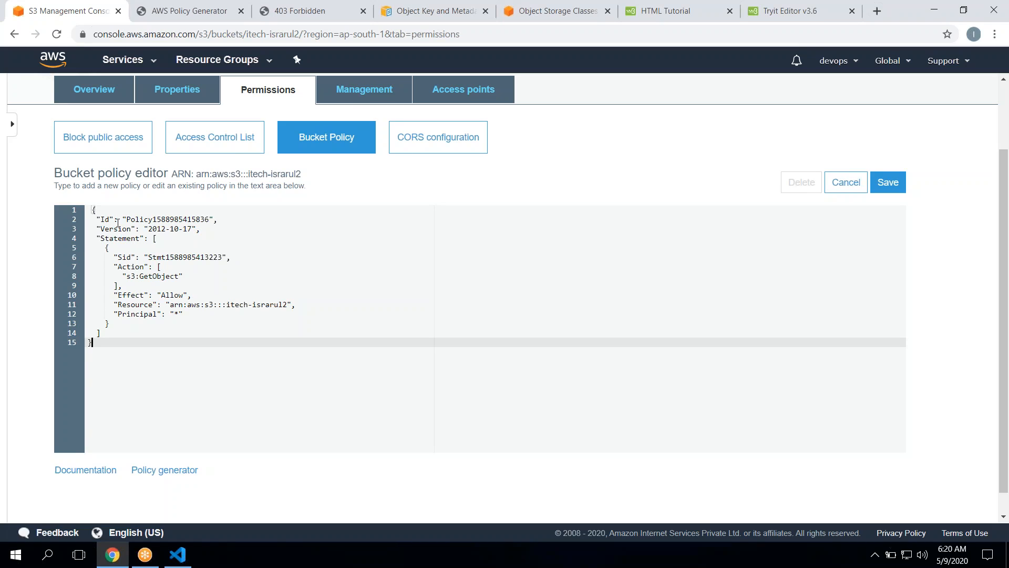
# Step: Examine the Id and Version entries of the pasted bucket policy
pyautogui.moveTo(99, 219); pyautogui.dragTo(204, 220)
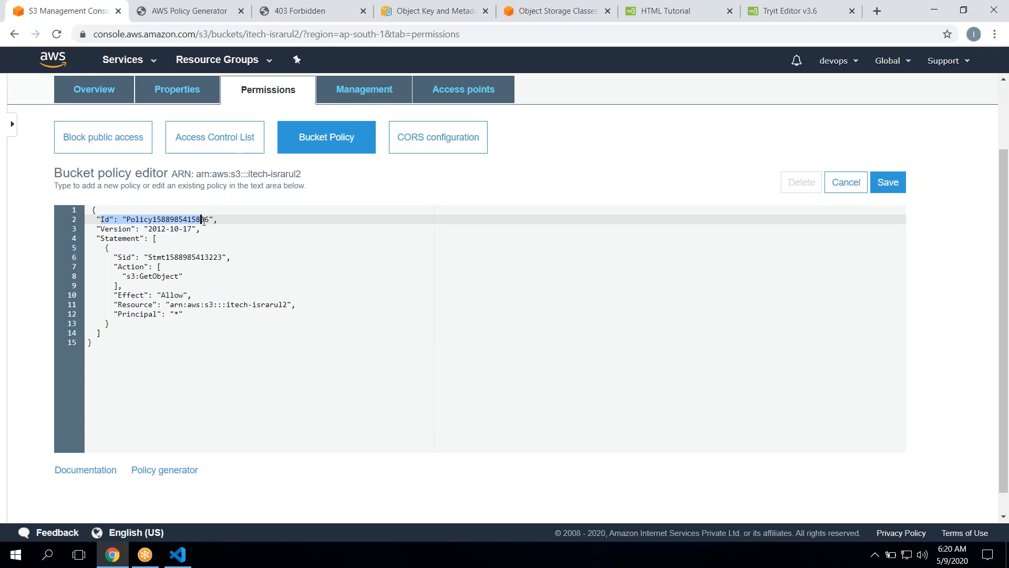
pyautogui.click(204, 220)
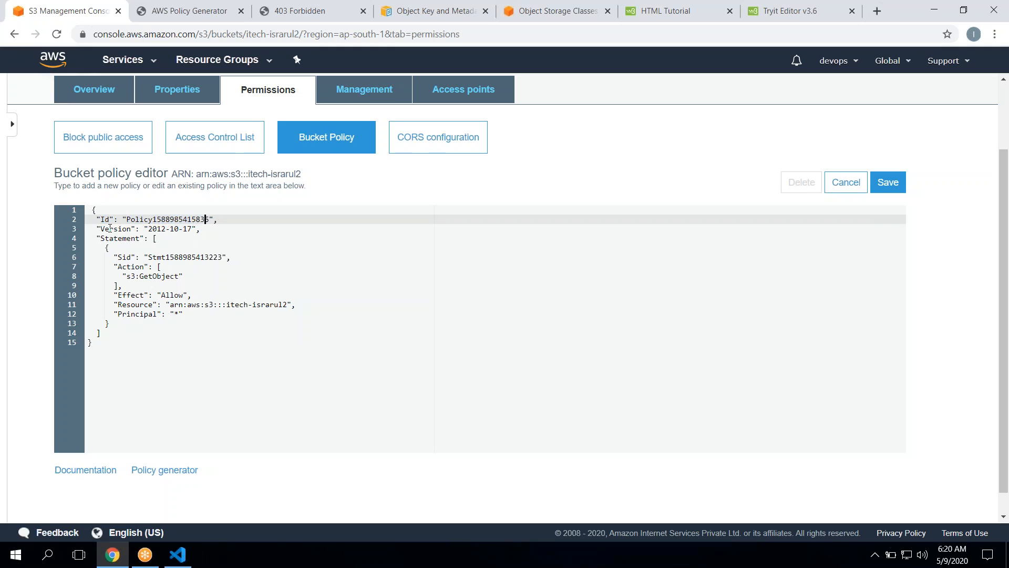
pyautogui.doubleClick(110, 229)
pyautogui.moveTo(150, 229); pyautogui.dragTo(191, 230)
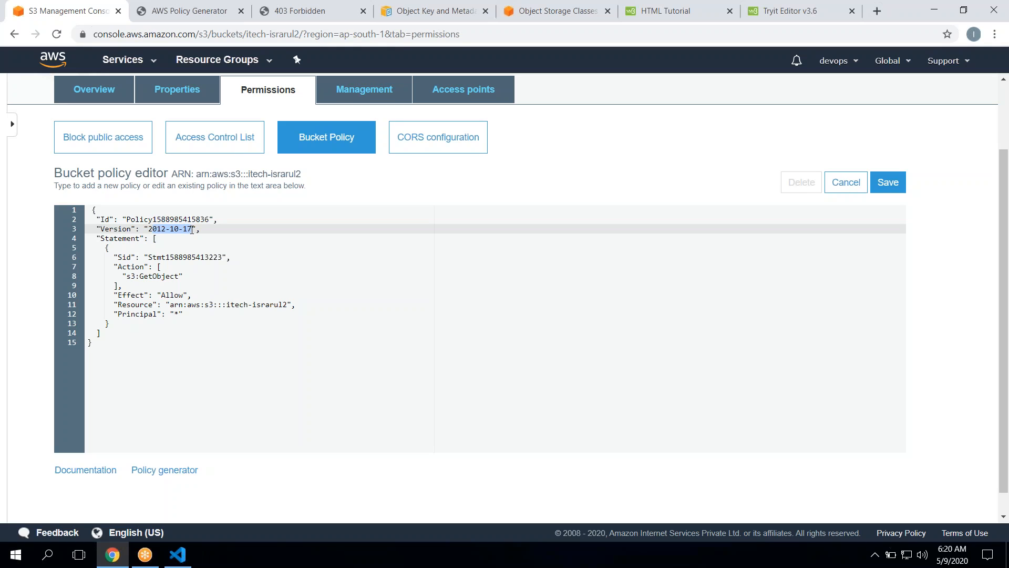
# Step: Examine the Statement, Action, Effect and Resource entries of the pasted bucket policy
pyautogui.doubleClick(121, 228)
pyautogui.doubleClick(121, 237)
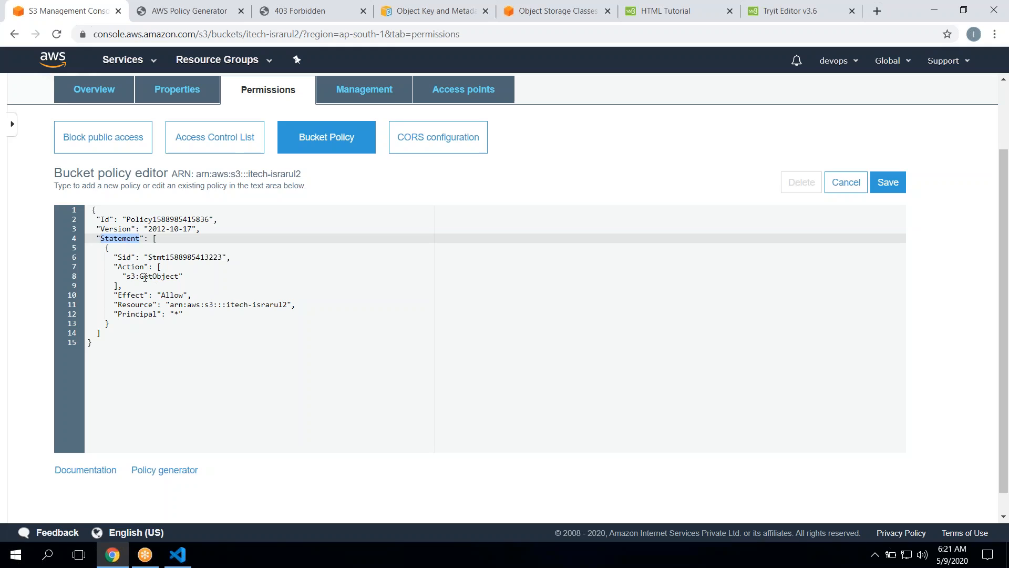
pyautogui.doubleClick(130, 266)
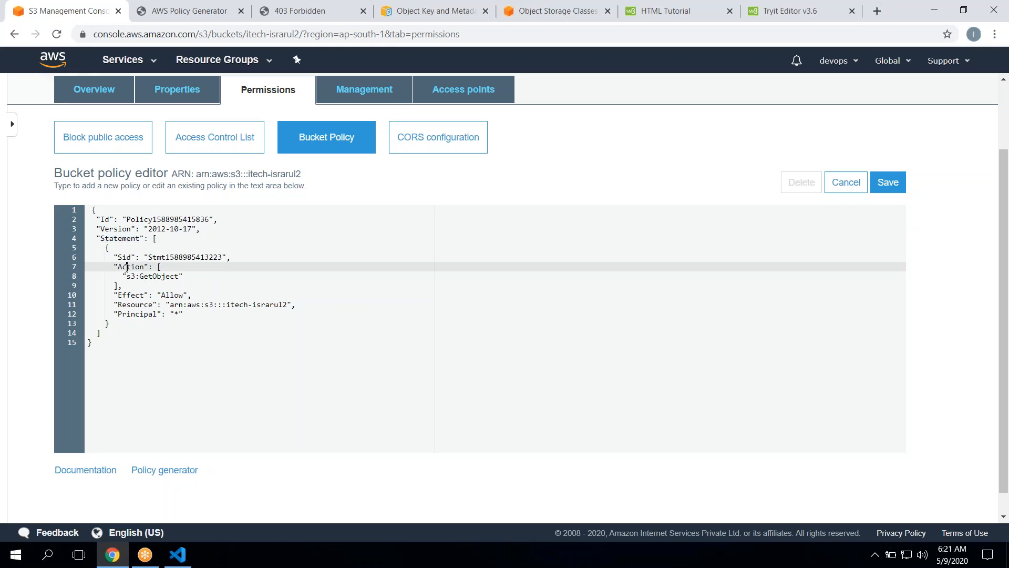
pyautogui.doubleClick(156, 280)
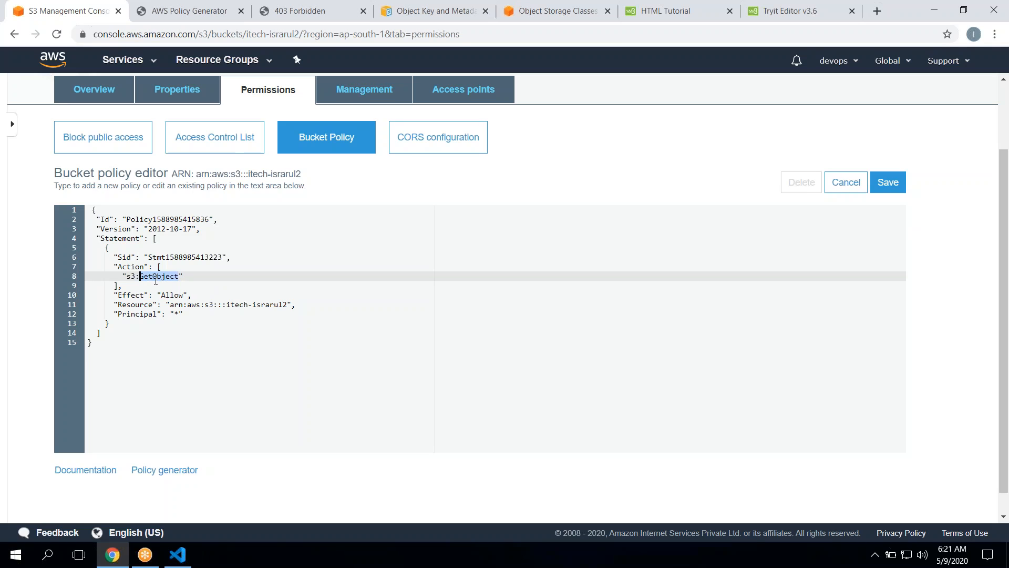
pyautogui.doubleClick(131, 295)
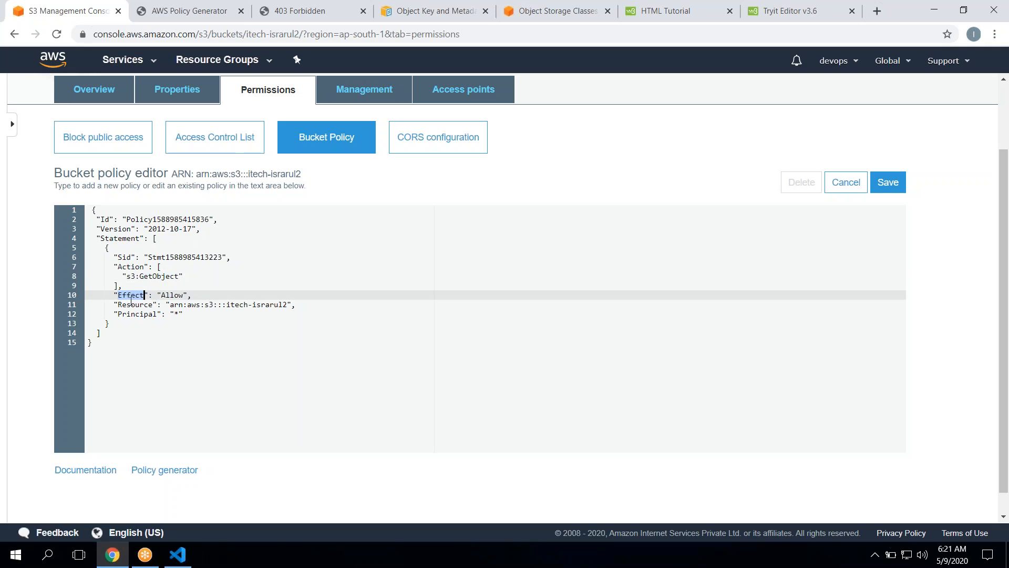
pyautogui.doubleClick(128, 303)
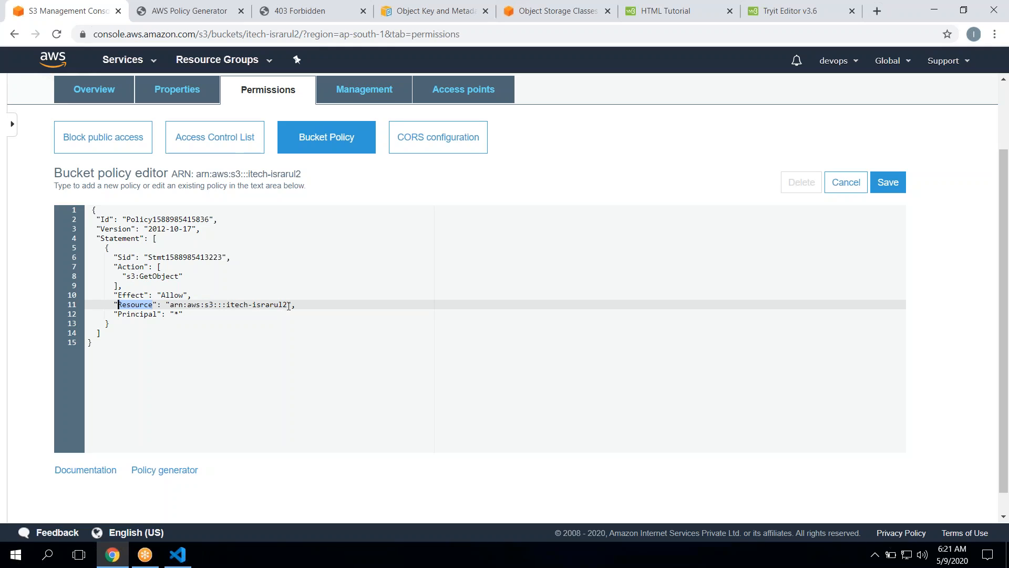
# Step: Turn the policy's Resource value into an array holding the bucket's ARN and the same ARN ending in /*, and try to save
pyautogui.click(288, 306)
pyautogui.moveTo(169, 305); pyautogui.dragTo(291, 307)
pyautogui.hotkey('ctrl', 'c')
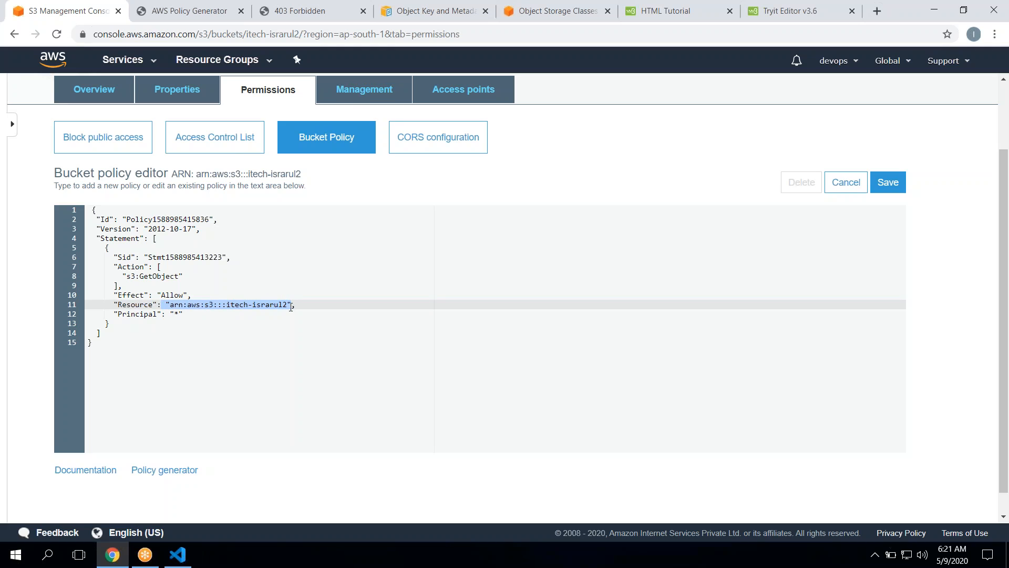
pyautogui.click(169, 306)
pyautogui.write('[')
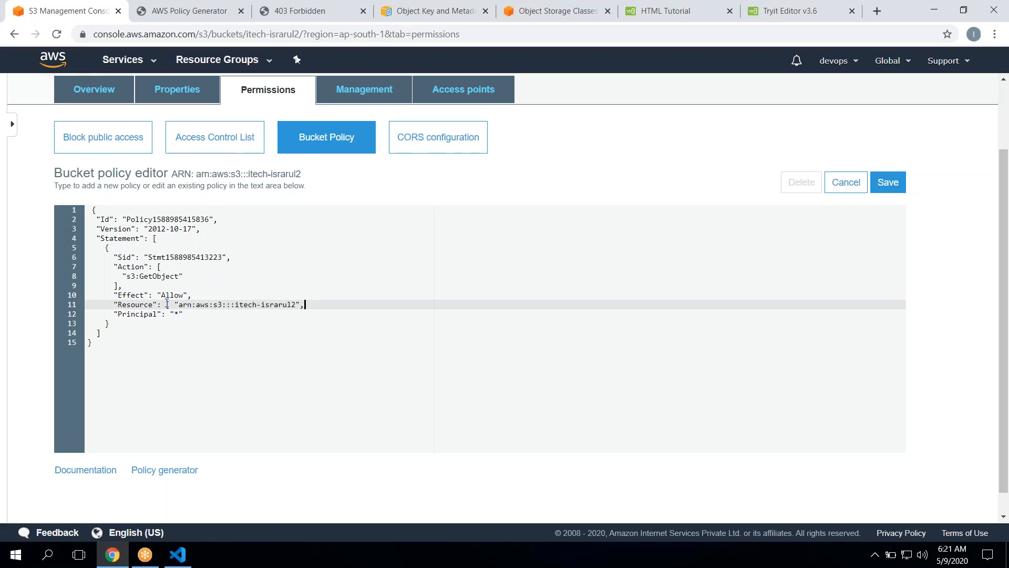
pyautogui.hotkey('ctrl', 'v')
pyautogui.write(']')
pyautogui.write('/')
pyautogui.press('BackSpace')
pyautogui.press('Right')
pyautogui.write('/*')
pyautogui.click(887, 184)
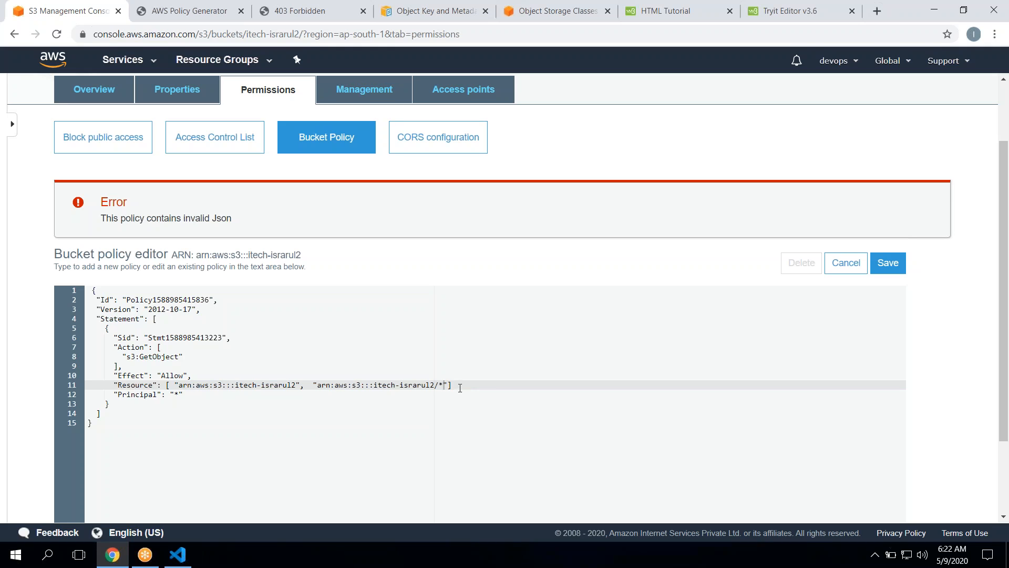
# Step: Add the missing comma after the Resource array, check the neighbouring lines, and save the bucket policy
pyautogui.write(',')
pyautogui.click(190, 391)
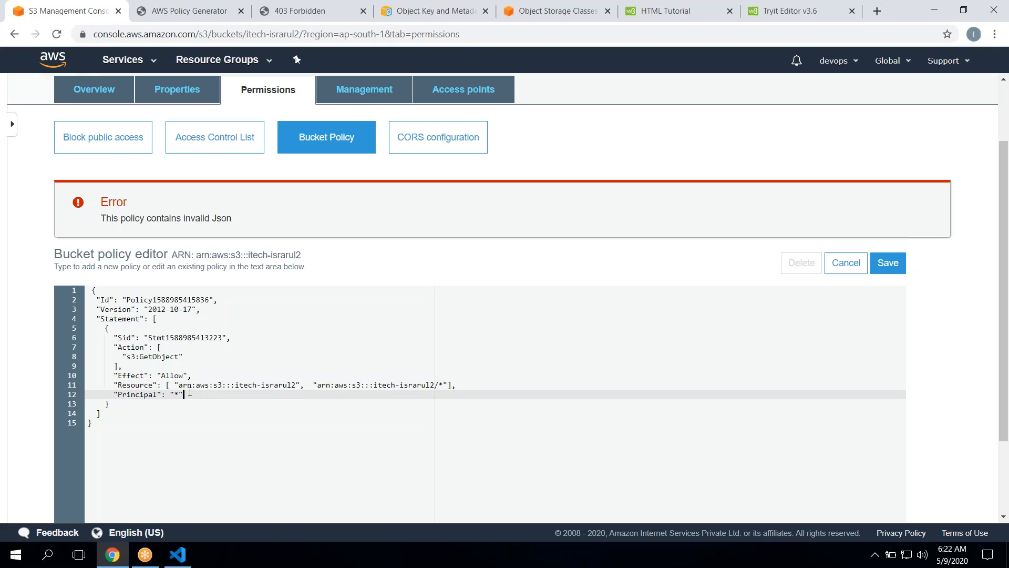
pyautogui.moveTo(196, 395); pyautogui.dragTo(123, 394)
pyautogui.click(505, 390)
pyautogui.click(125, 365)
pyautogui.hotkey('shift', 'Home')
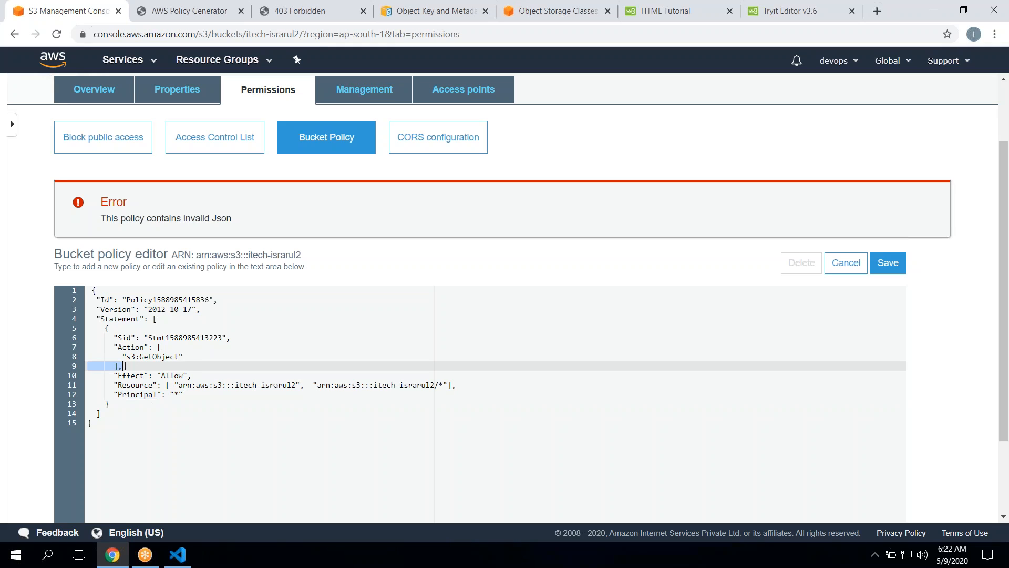
pyautogui.click(158, 348)
pyautogui.click(122, 365)
pyautogui.click(232, 398)
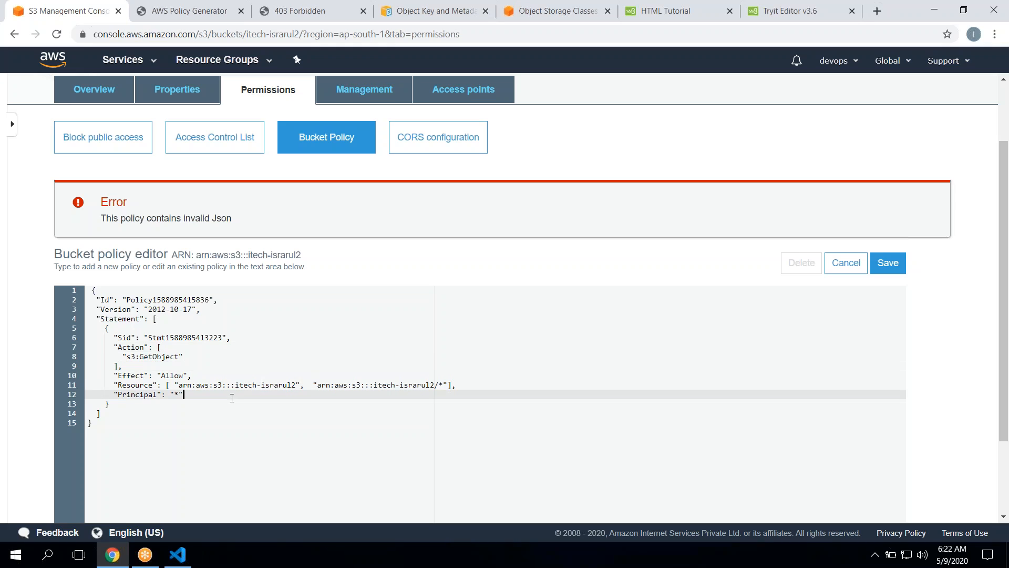
pyautogui.click(888, 262)
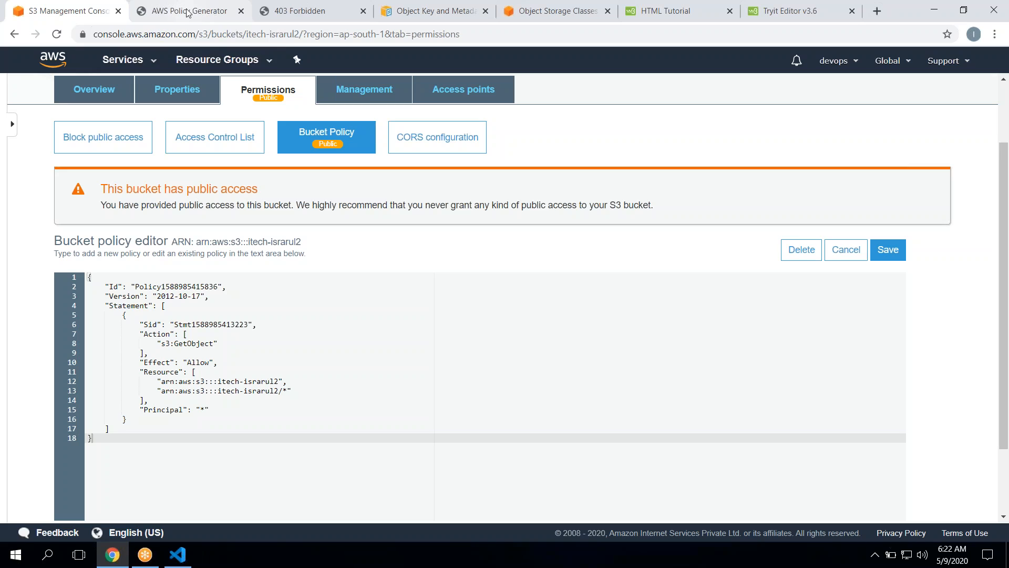
# Step: Reload the bucket website's /products page and check the error code it returns
pyautogui.click(322, 7)
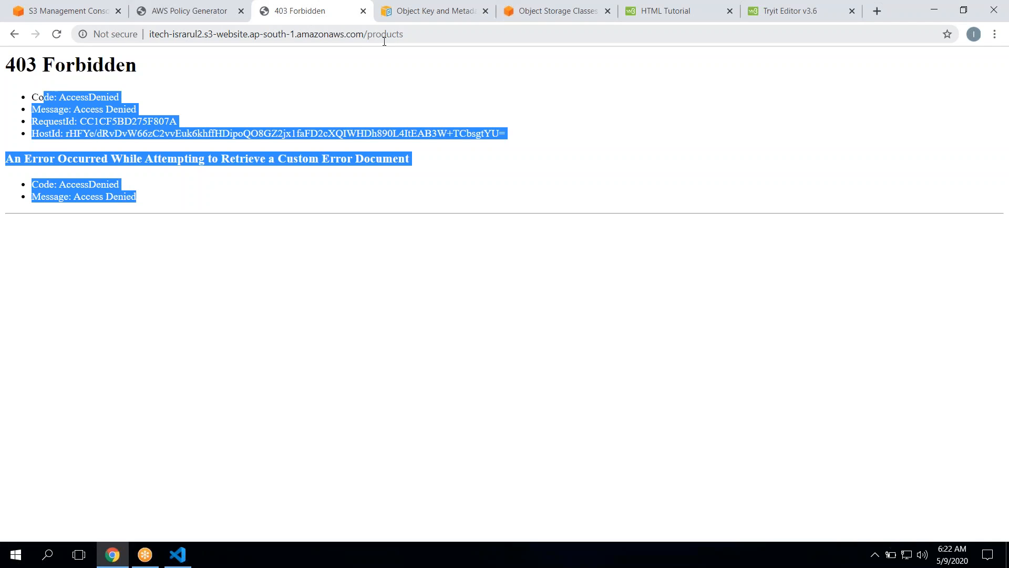
pyautogui.click(57, 34)
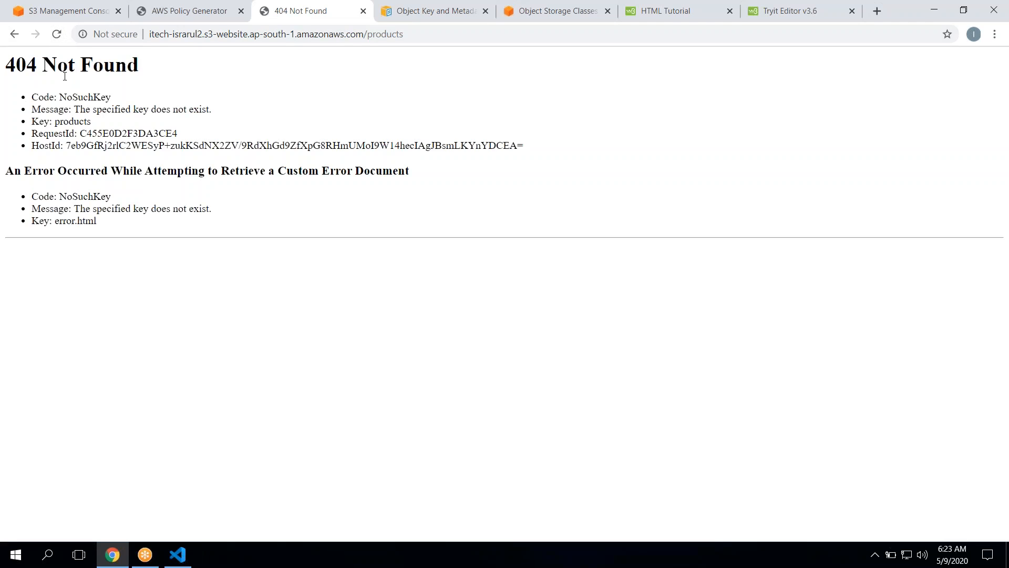
pyautogui.moveTo(58, 98); pyautogui.dragTo(108, 98)
# Step: Close the HTML Tutorial page and shorten the h1 heading in the Tryit Editor to "AWS S3"
pyautogui.click(694, 6)
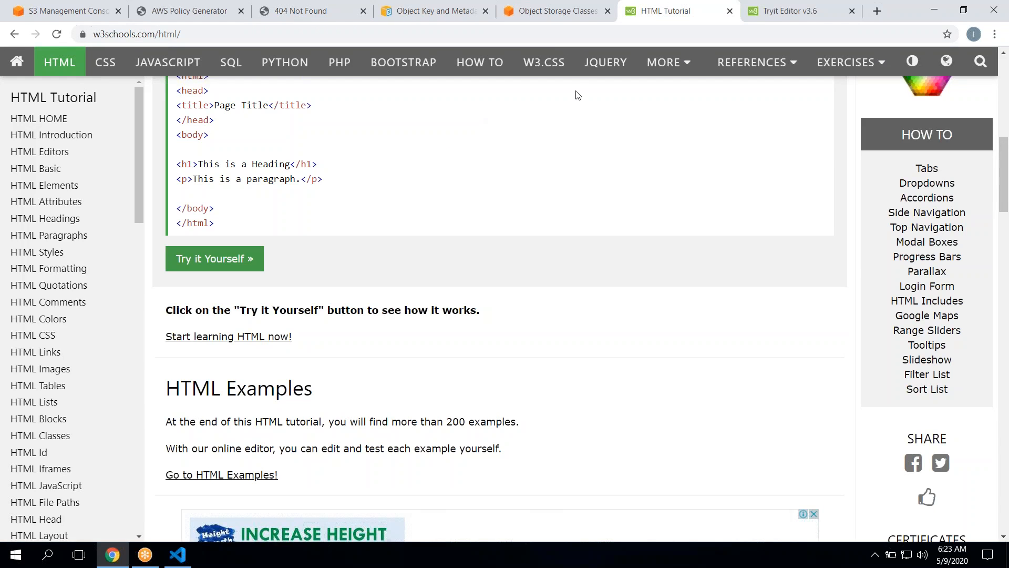
pyautogui.click(730, 10)
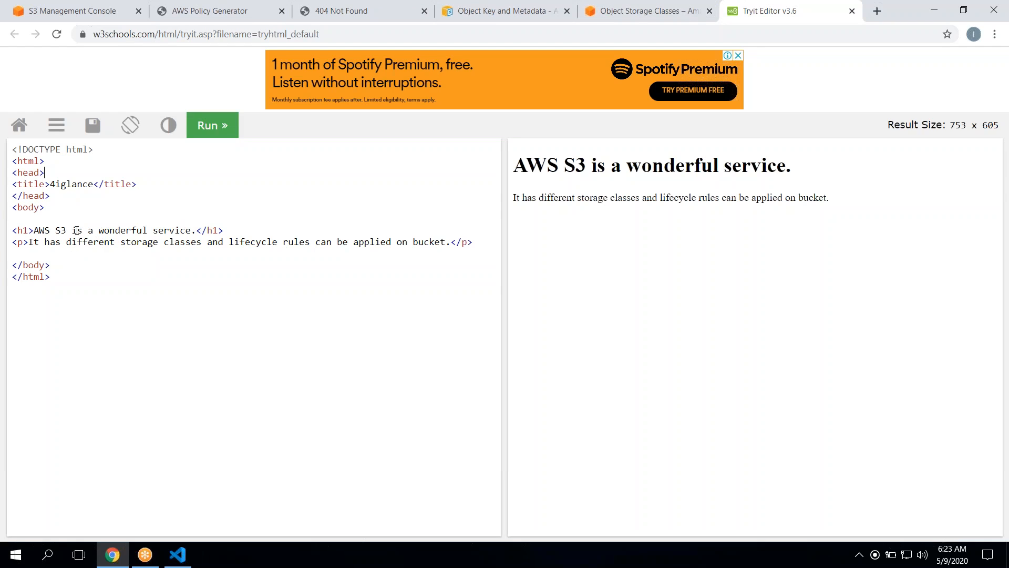
pyautogui.moveTo(71, 230); pyautogui.dragTo(195, 233)
pyautogui.press('BackSpace')
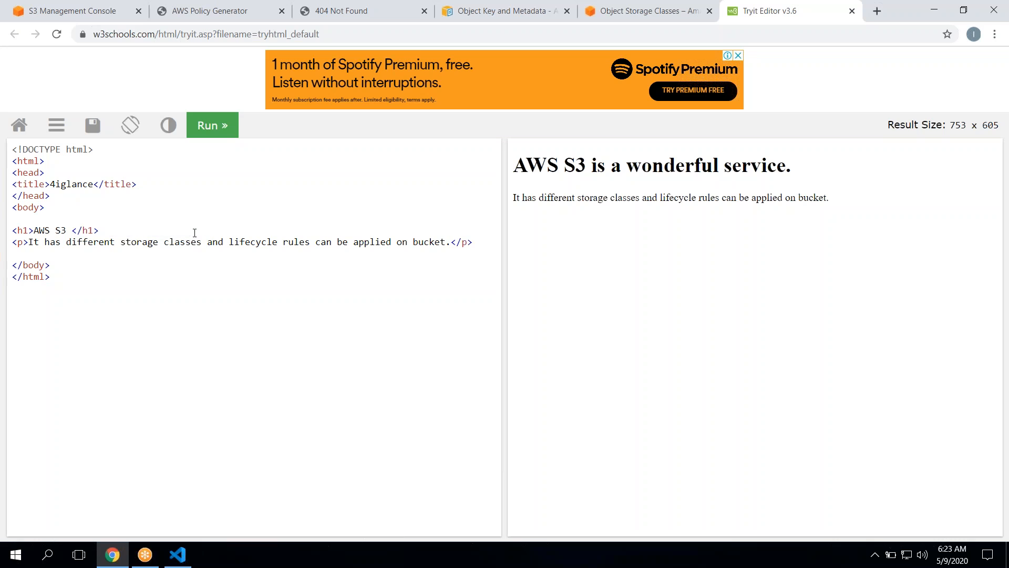
# Step: Replace the paragraph text with "Please maintain the privacy of other user." and run the code
pyautogui.moveTo(29, 242); pyautogui.dragTo(373, 250)
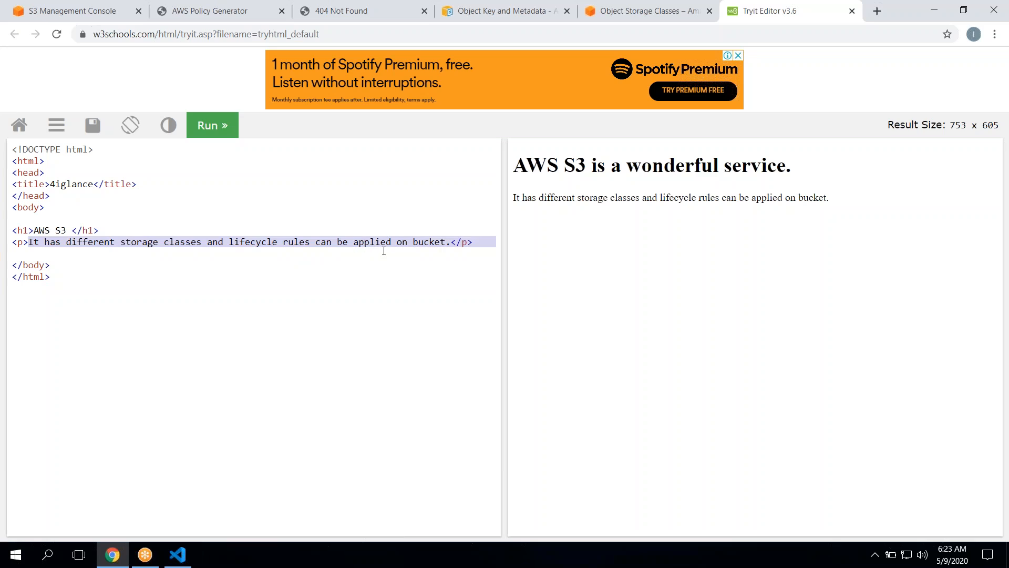
pyautogui.hotkey('shift', 'Left')
pyautogui.hotkey('shift', 'Left')
pyautogui.hotkey('shift', 'Left')
pyautogui.hotkey('shift', 'Left')
pyautogui.hotkey('shift', 'Left')
pyautogui.hotkey('shift', 'Left')
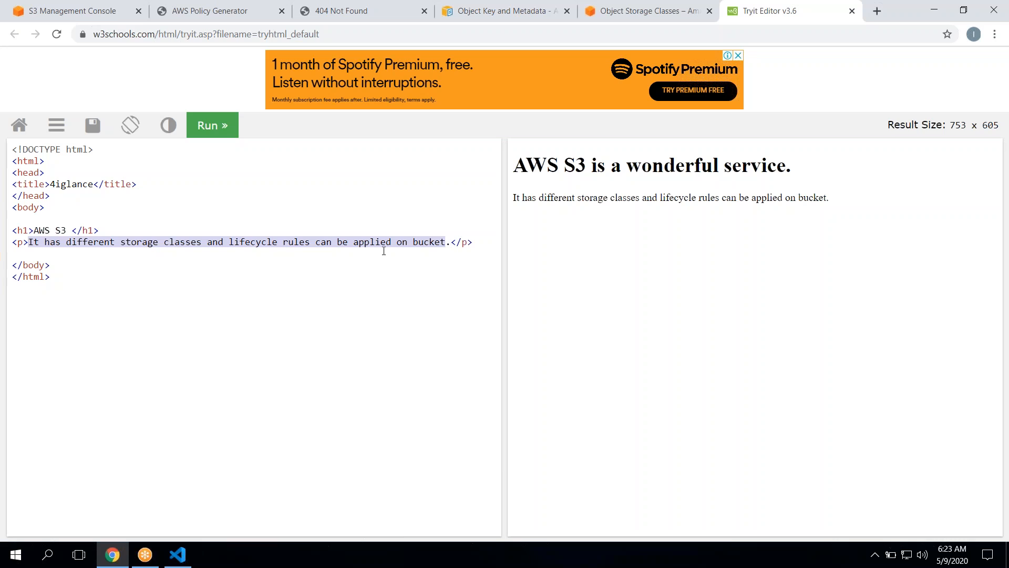
pyautogui.write('Please a')
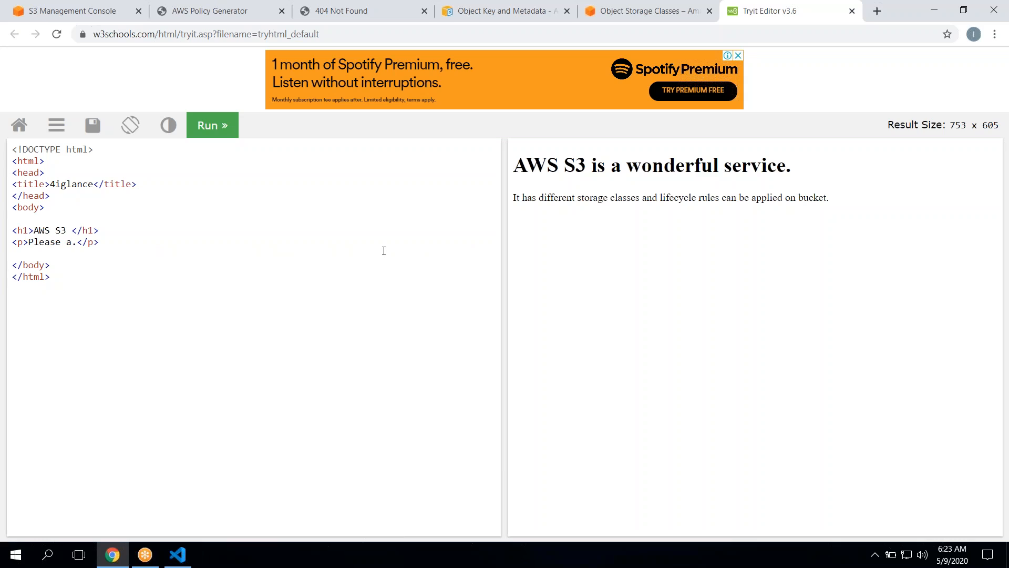
pyautogui.press('BackSpace')
pyautogui.write('na==')
pyautogui.press('BackSpace')
pyautogui.press('BackSpace')
pyautogui.press('BackSpace')
pyautogui.press('BackSpace')
pyautogui.write('maintai')
pyautogui.write('n the pri')
pyautogui.write('vacy')
pyautogui.write(' of')
pyautogui.write(' an')
pyautogui.press('BackSpace')
pyautogui.press('BackSpace')
pyautogui.write('other user')
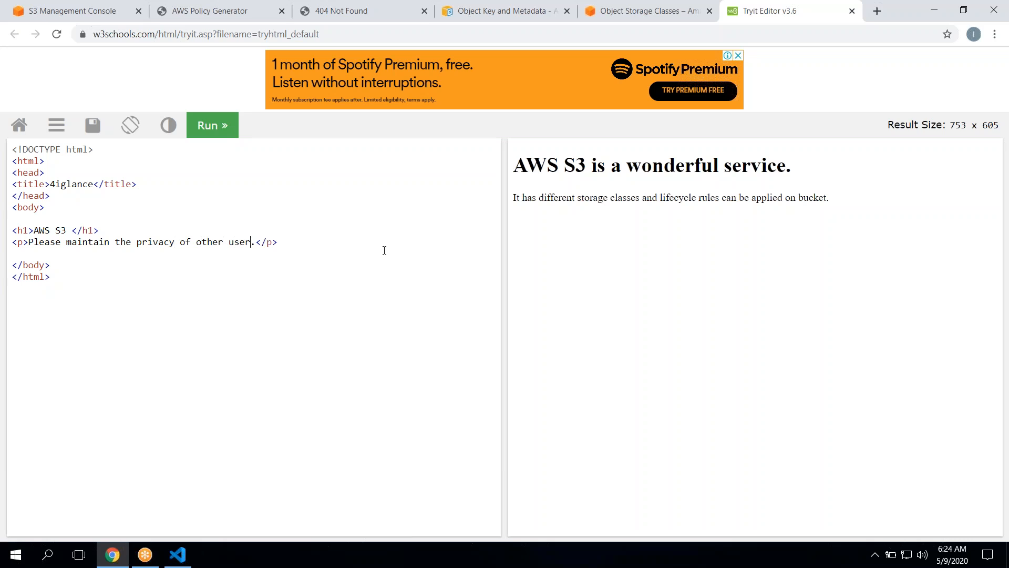
pyautogui.click(204, 129)
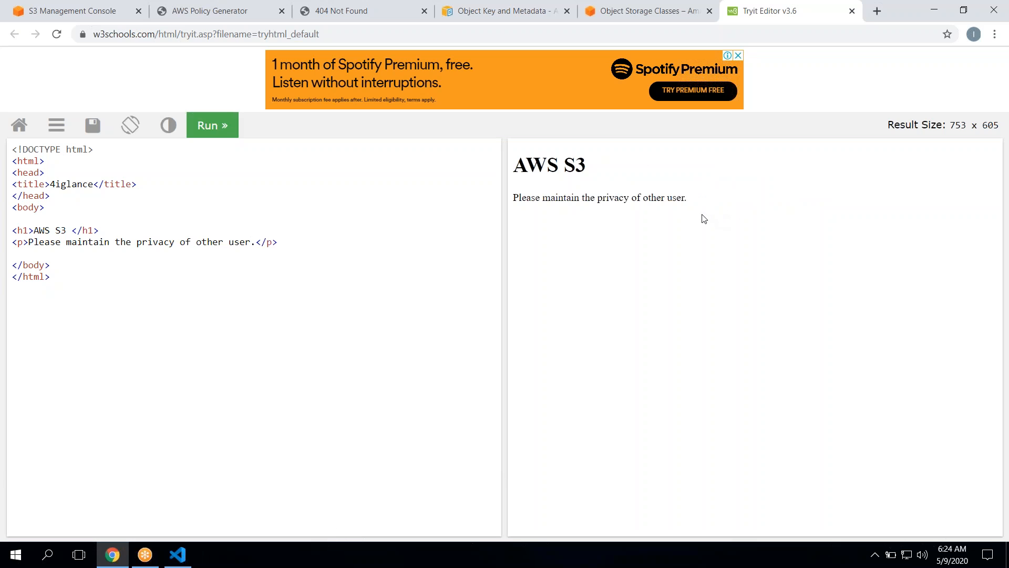
# Step: Copy the page's entire HTML code into a new untitled file in Visual Studio Code
pyautogui.click(260, 259)
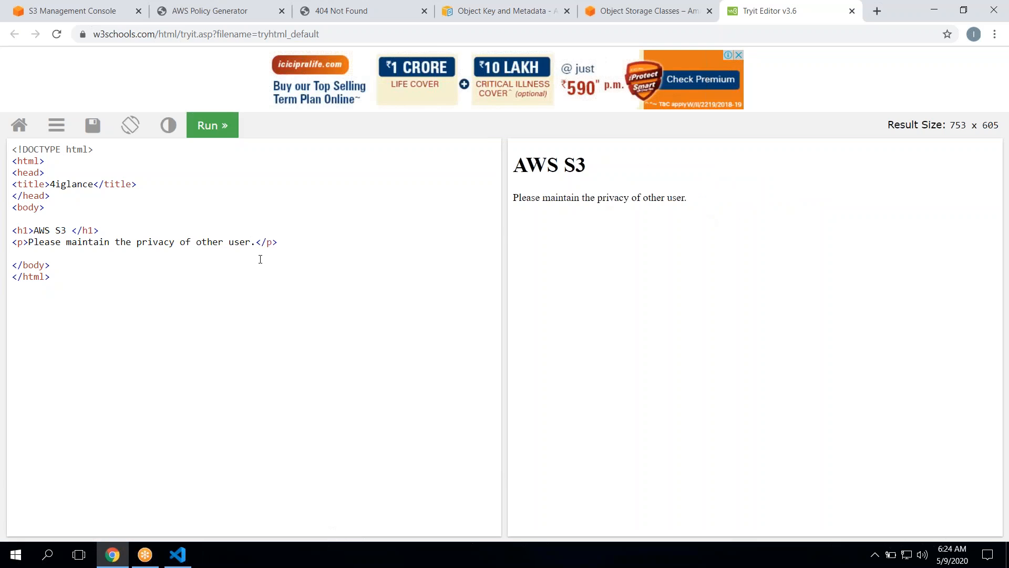
pyautogui.hotkey('ctrl', 'a')
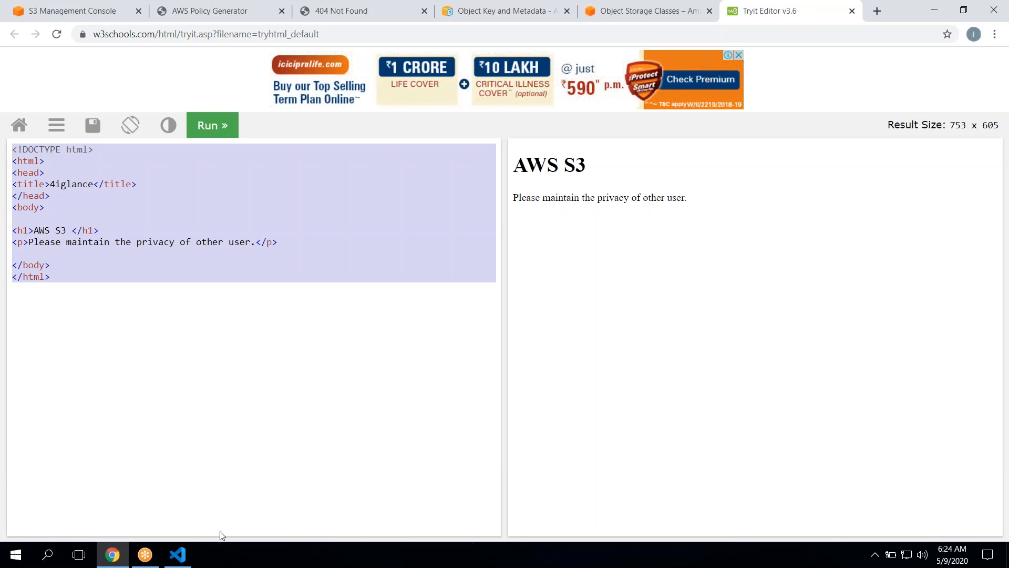
pyautogui.click(178, 556)
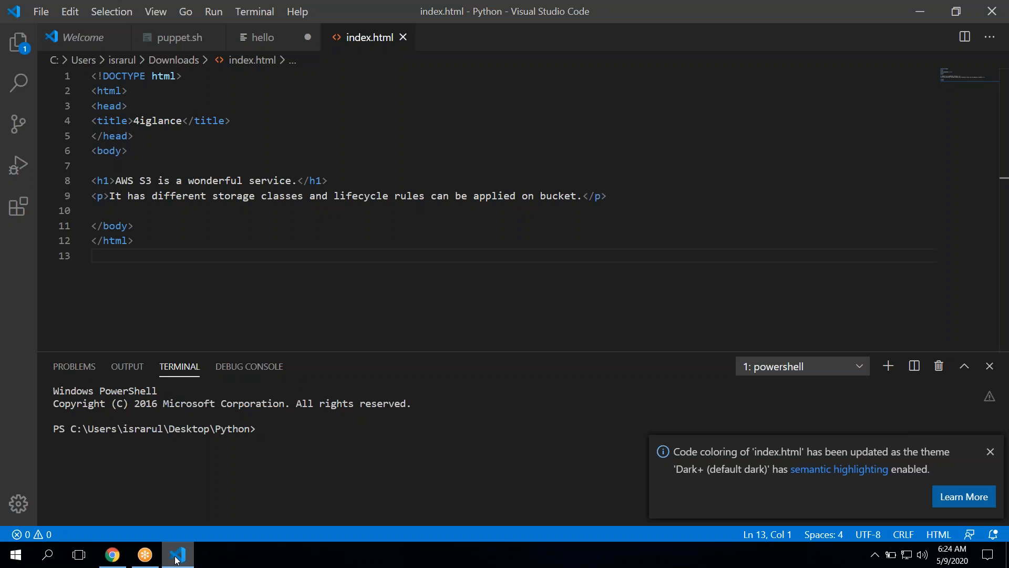
pyautogui.hotkey('ctrl', 'n')
pyautogui.write('<!DOCTYPE html> <html> <head> <title>4iglance</title> </head> <body>  <h1>AWS S3 </h1> <p>please maintain the privacy of other user.</p>  </body> </html>')
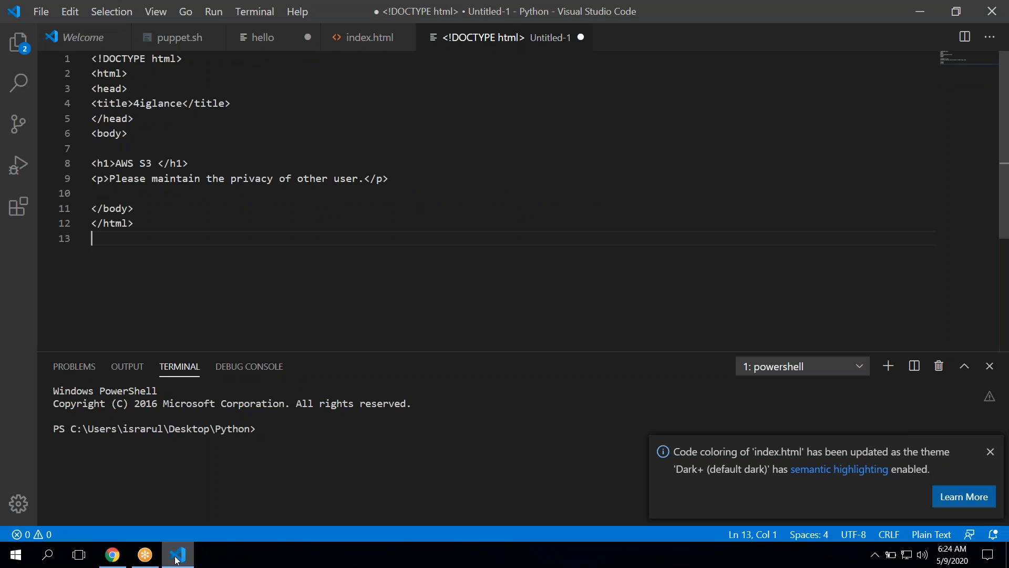
# Step: Save the new HTML file as error.html in the Downloads folder
pyautogui.hotkey('ctrl', 's')
pyautogui.write('err')
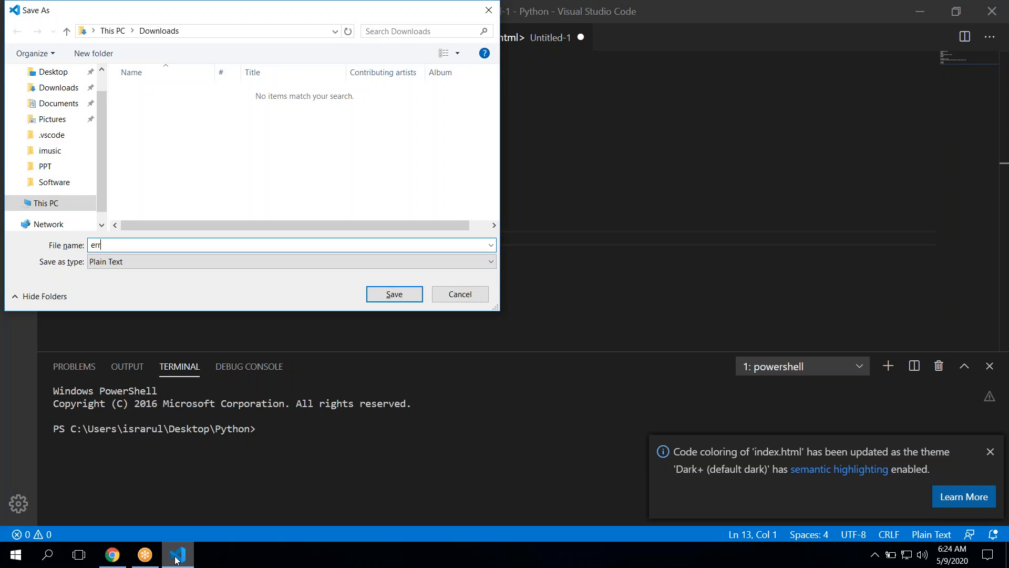
pyautogui.write('or.html')
pyautogui.press('Return')
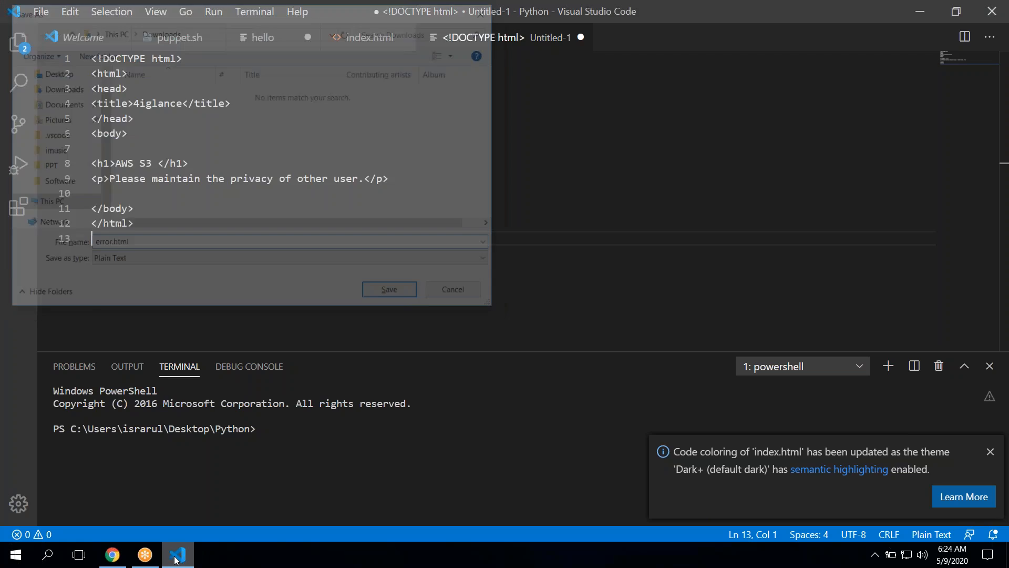
# Step: Switch back to the S3 console in the browser and upload error.html from Downloads to the bucket
pyautogui.hotkey('alt', 'Tab')
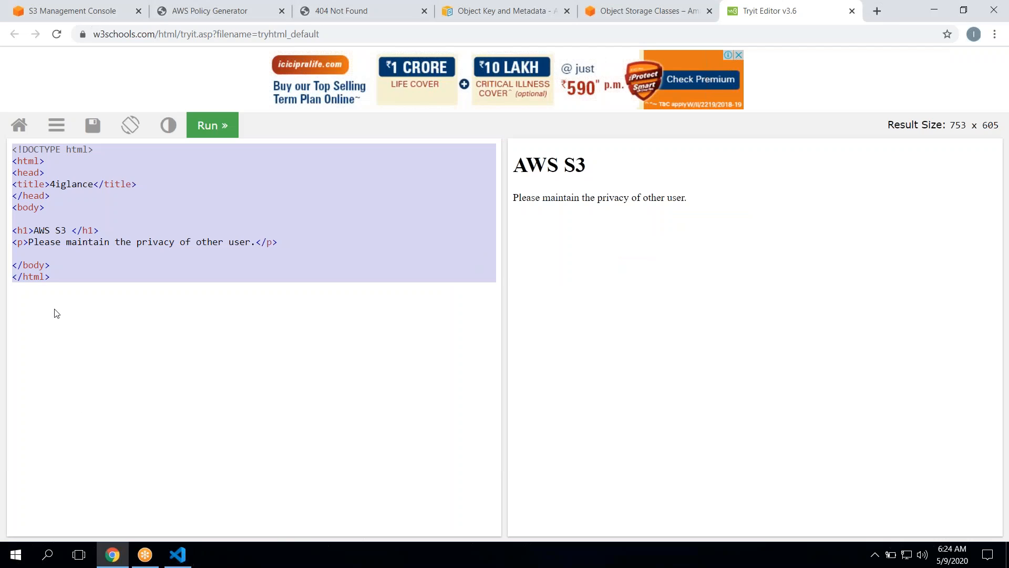
pyautogui.click(58, 6)
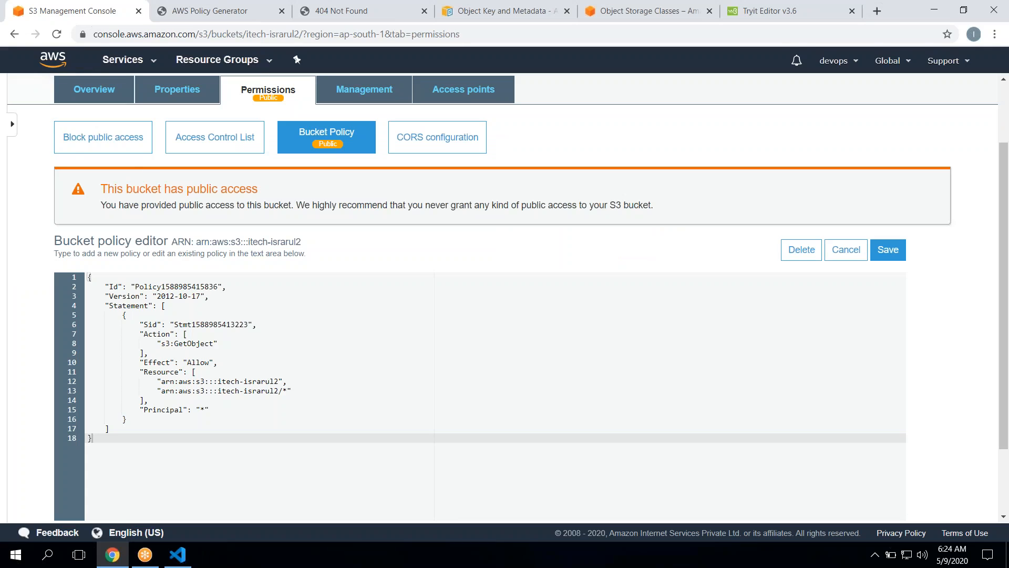
pyautogui.click(102, 93)
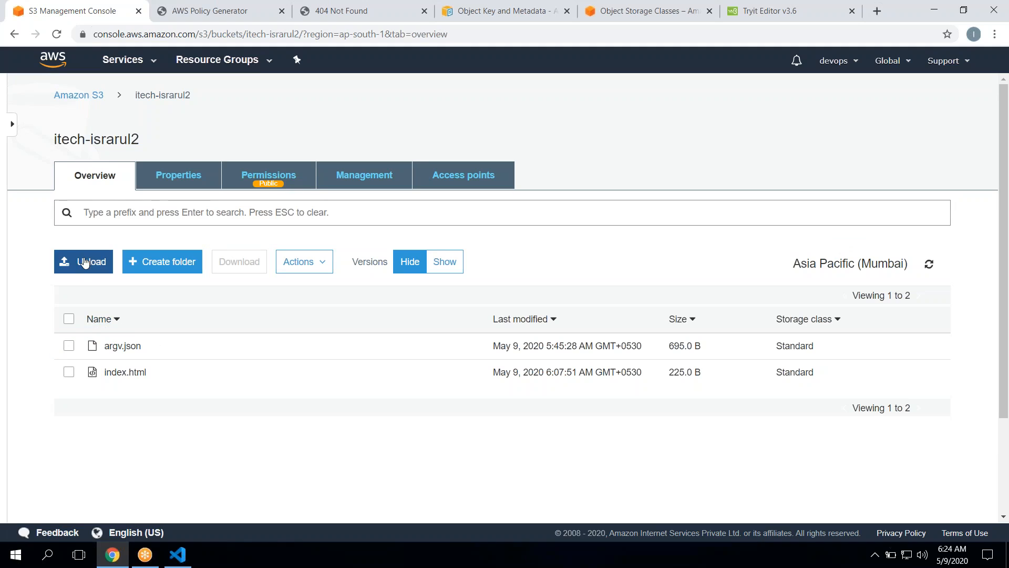
pyautogui.click(86, 266)
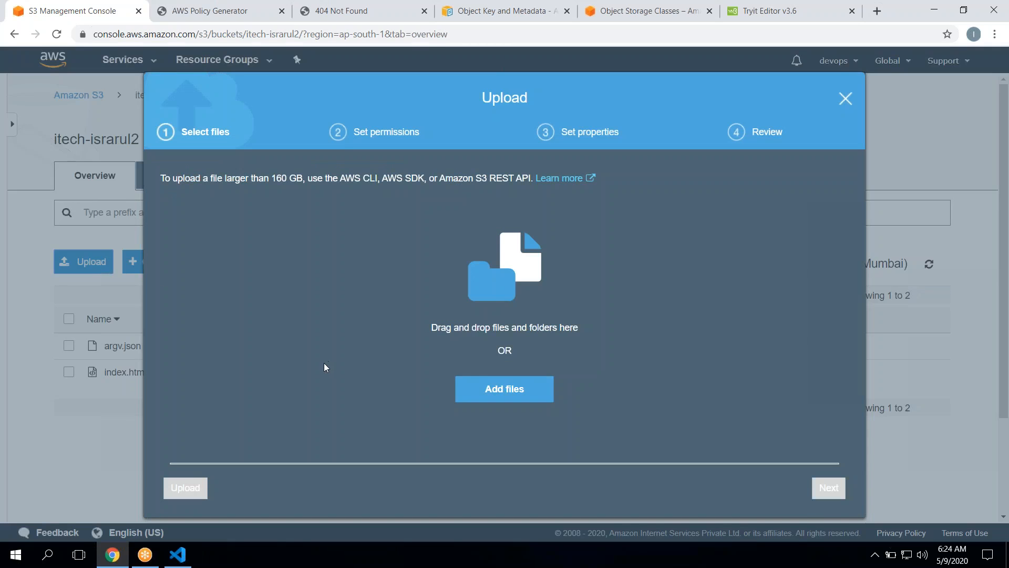
pyautogui.click(475, 377)
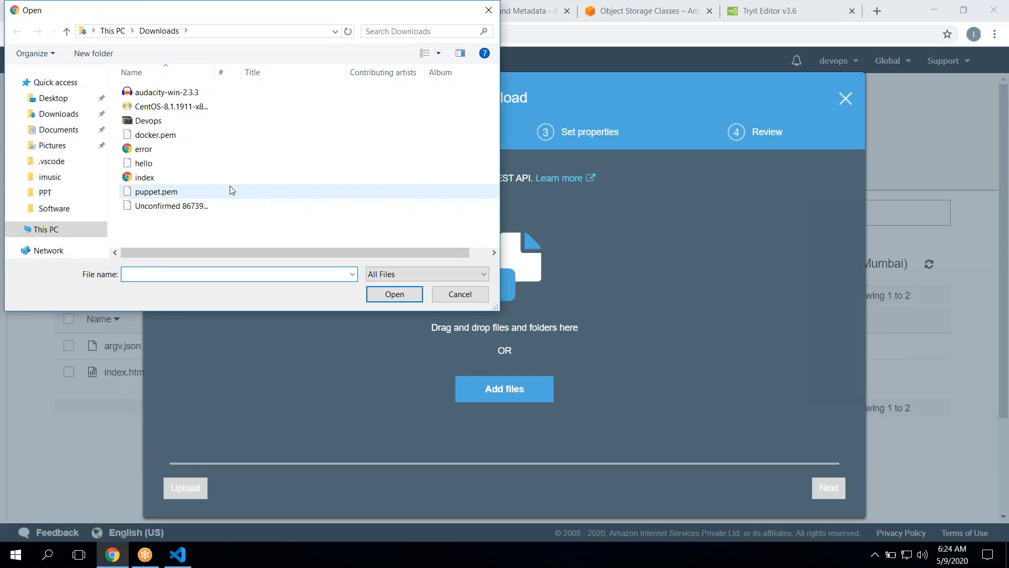
pyautogui.doubleClick(183, 151)
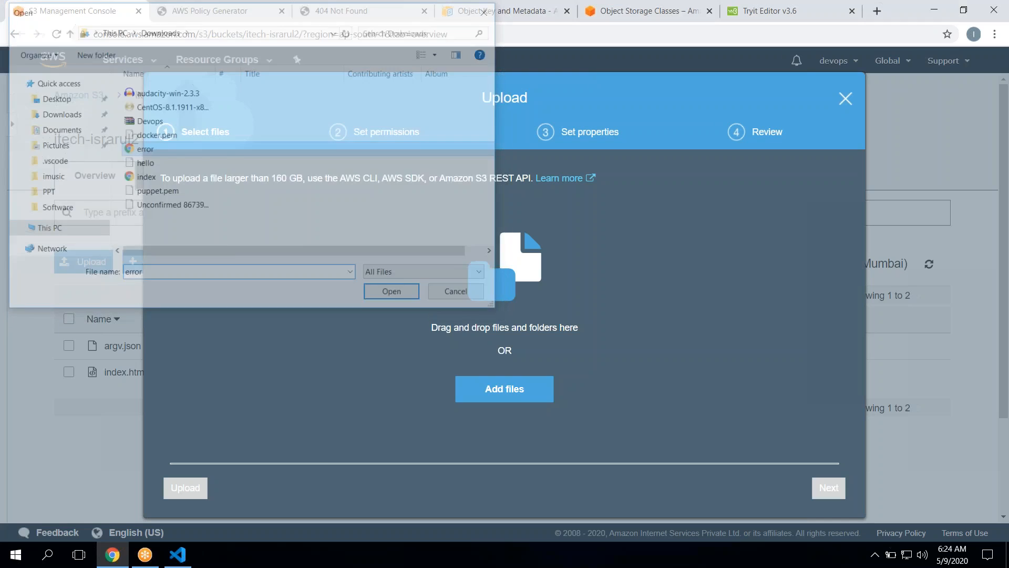
pyautogui.click(195, 493)
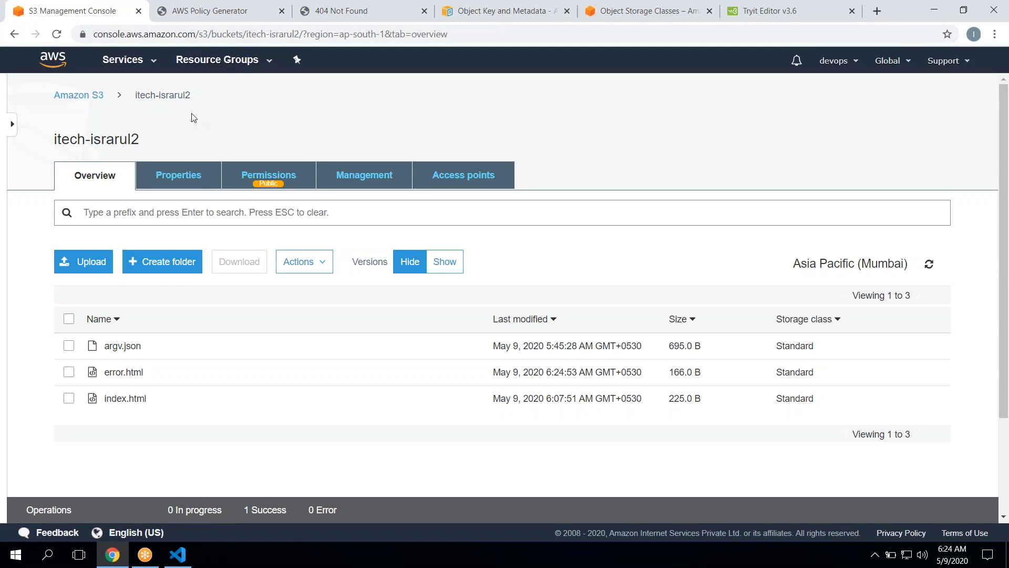
# Step: Reload the bucket website's /products page and check the custom error page's heading and text
pyautogui.click(327, 15)
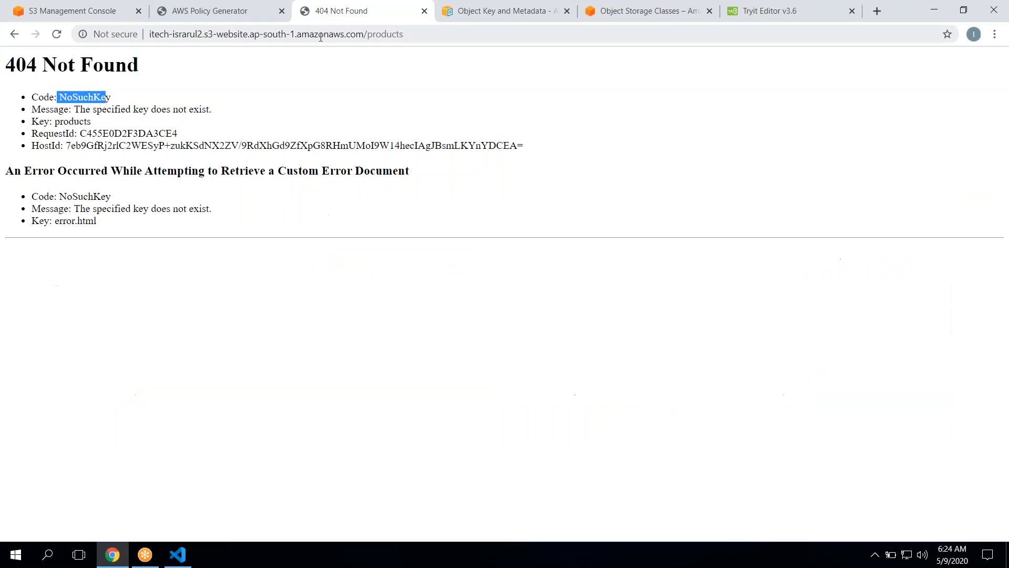
pyautogui.click(369, 38)
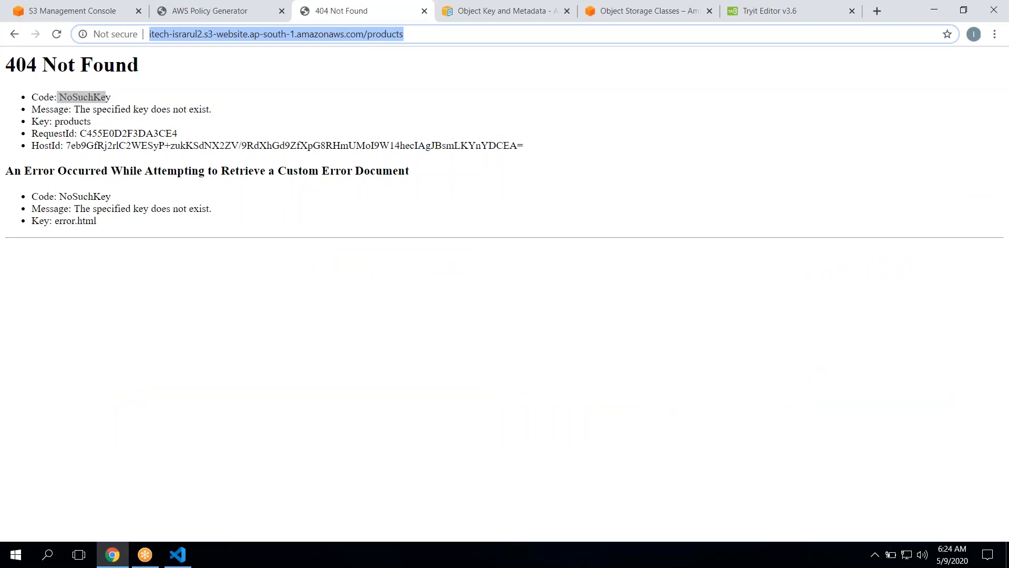
pyautogui.press('Return')
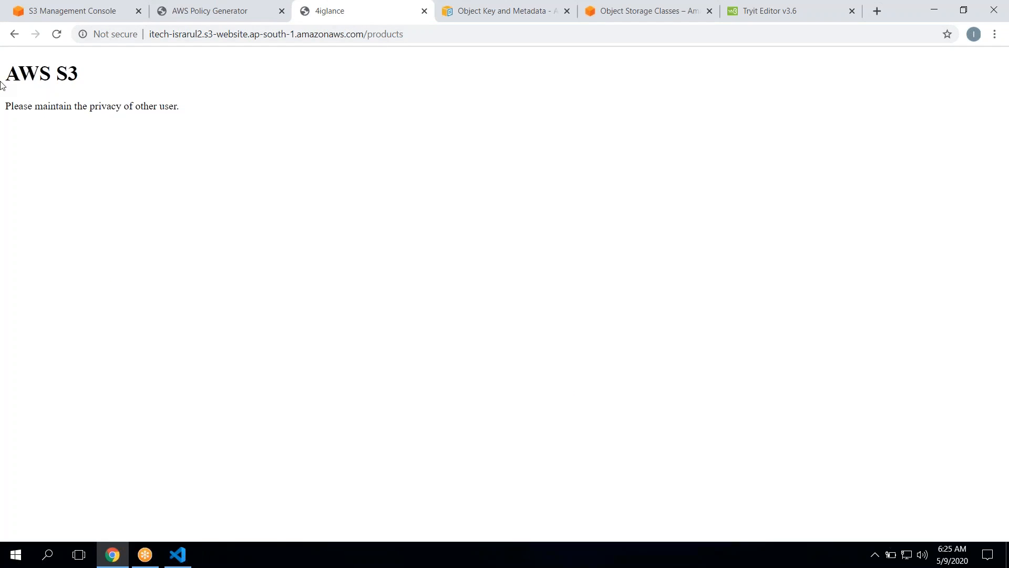
pyautogui.moveTo(4, 74); pyautogui.dragTo(216, 137)
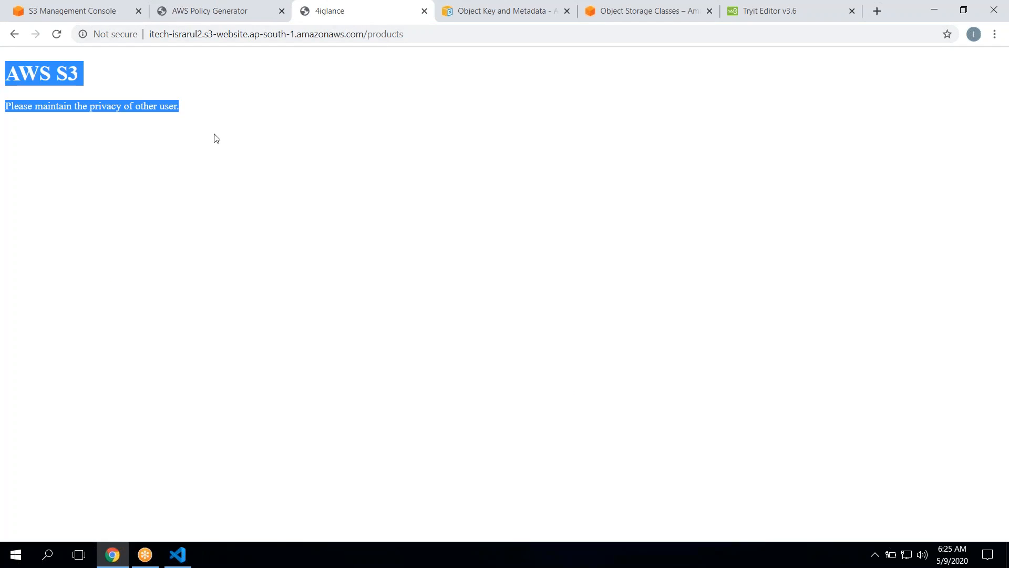
pyautogui.click(245, 156)
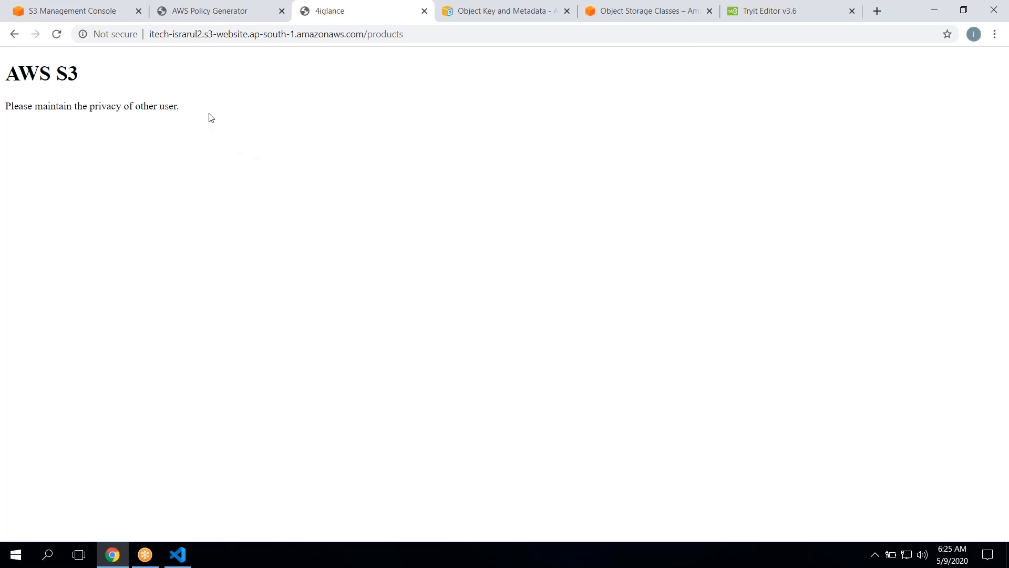
# Step: Return to the S3 console and examine the storage class in the overview details of error.html
pyautogui.click(42, 9)
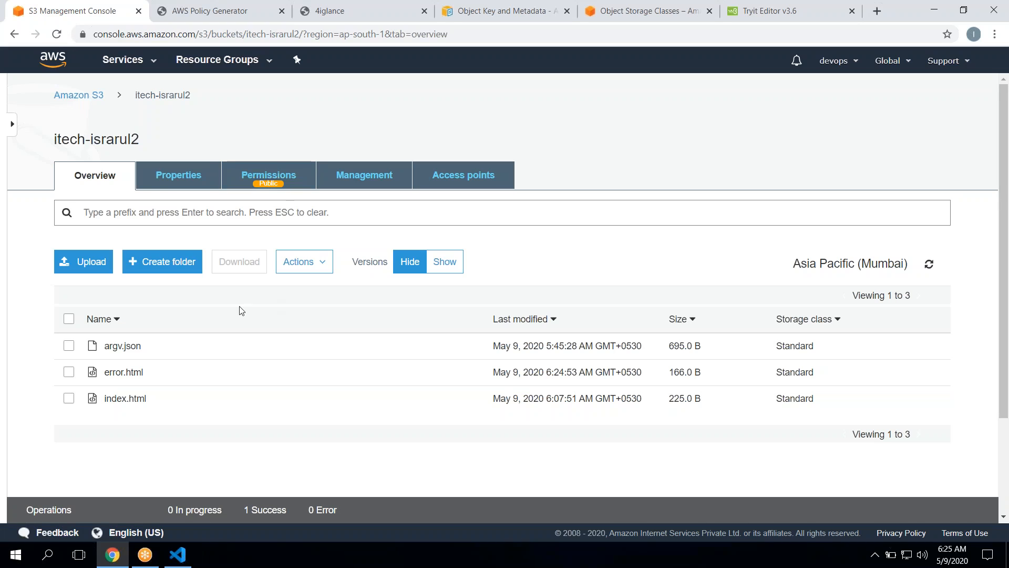
pyautogui.click(126, 373)
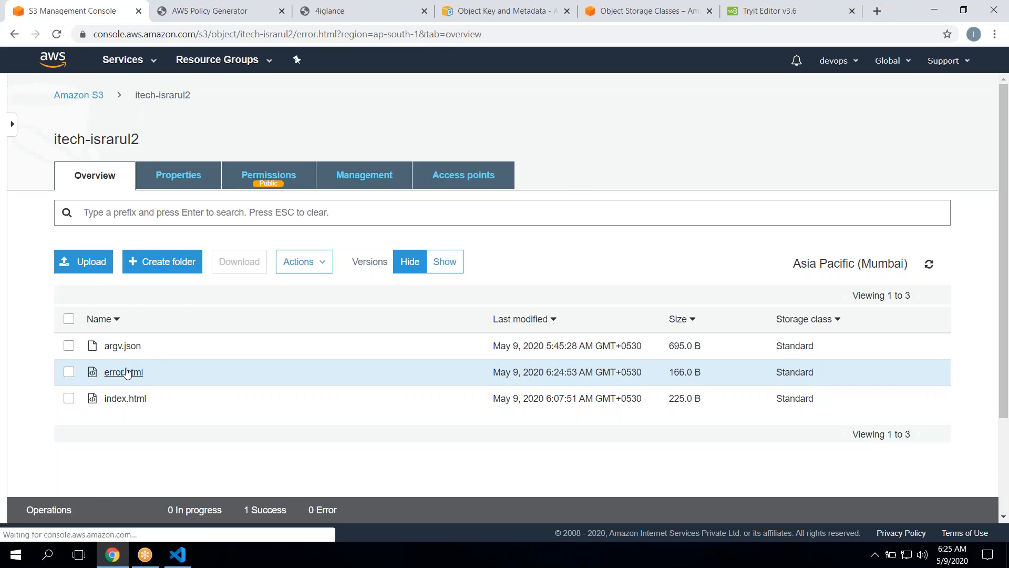
pyautogui.scroll(-1, 99, 360)
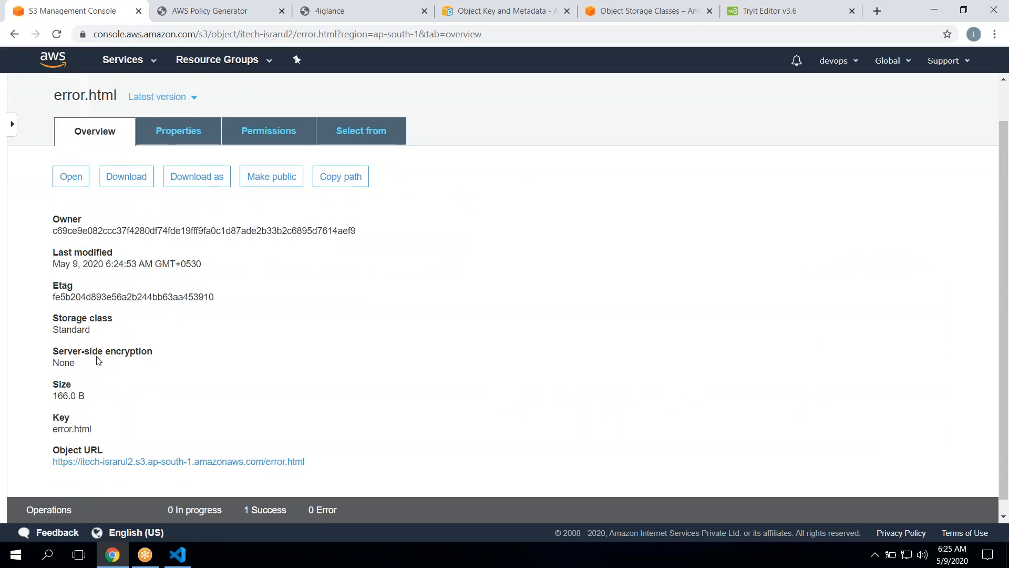
pyautogui.moveTo(52, 314); pyautogui.dragTo(105, 330)
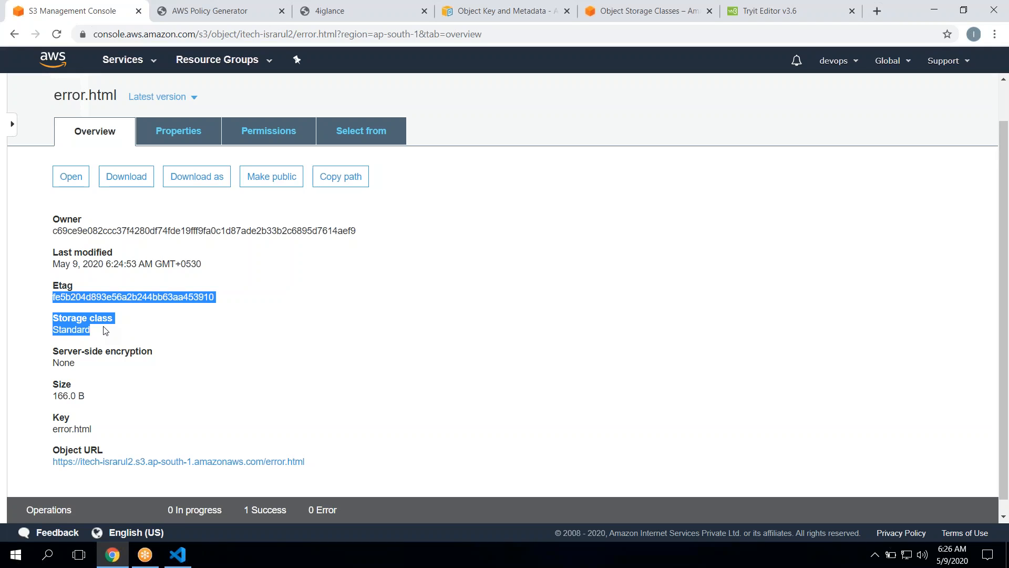
pyautogui.click(105, 330)
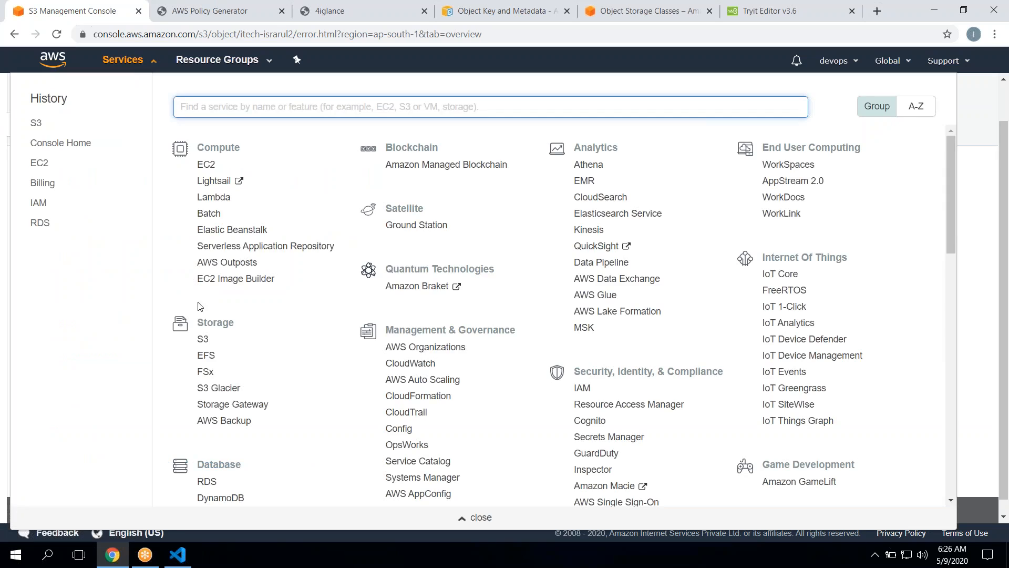
# Step: Go back to the S3 bucket list and open the lifecycle management settings of the itech-israrul2 bucket
pyautogui.click(203, 340)
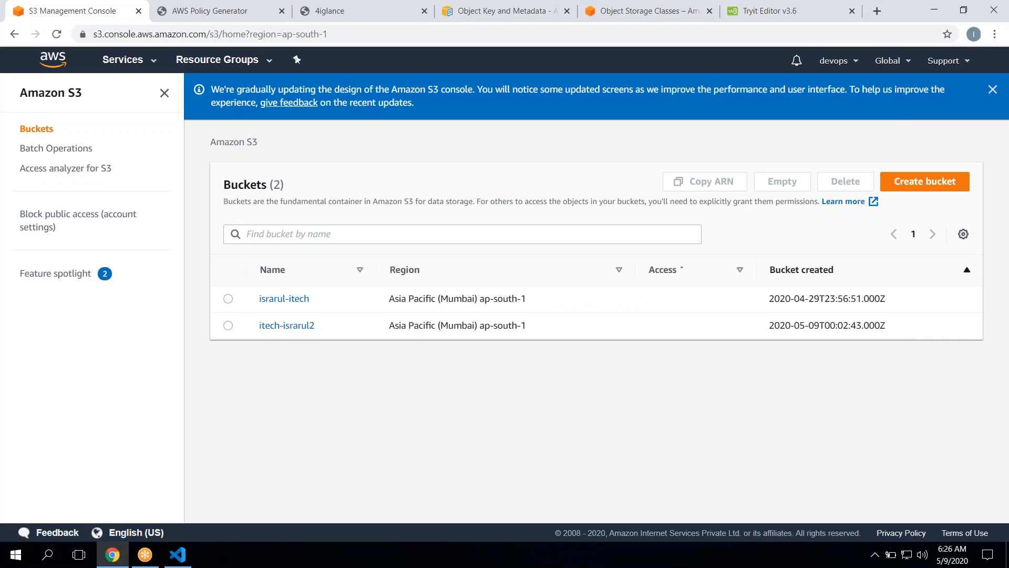
pyautogui.click(289, 327)
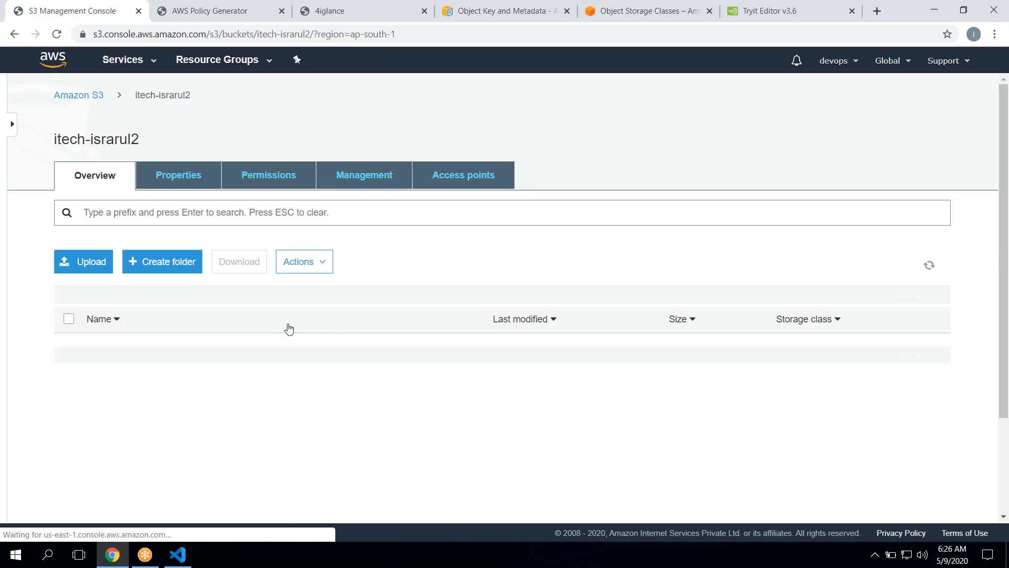
pyautogui.click(386, 187)
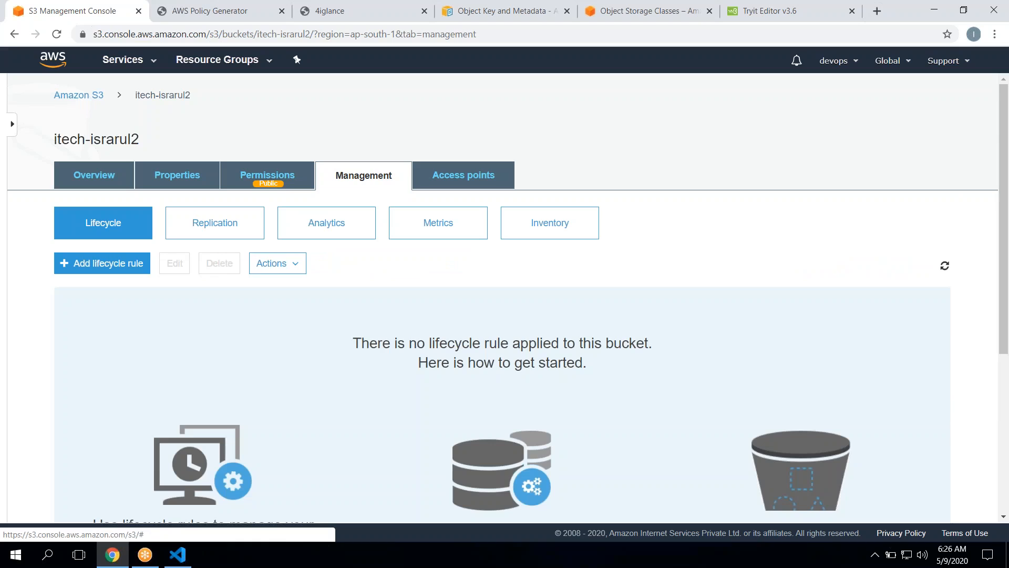
# Step: Start a lifecycle rule named movetoinfrequeststorage, apply it to all objects in the bucket, and continue to the transitions
pyautogui.click(128, 269)
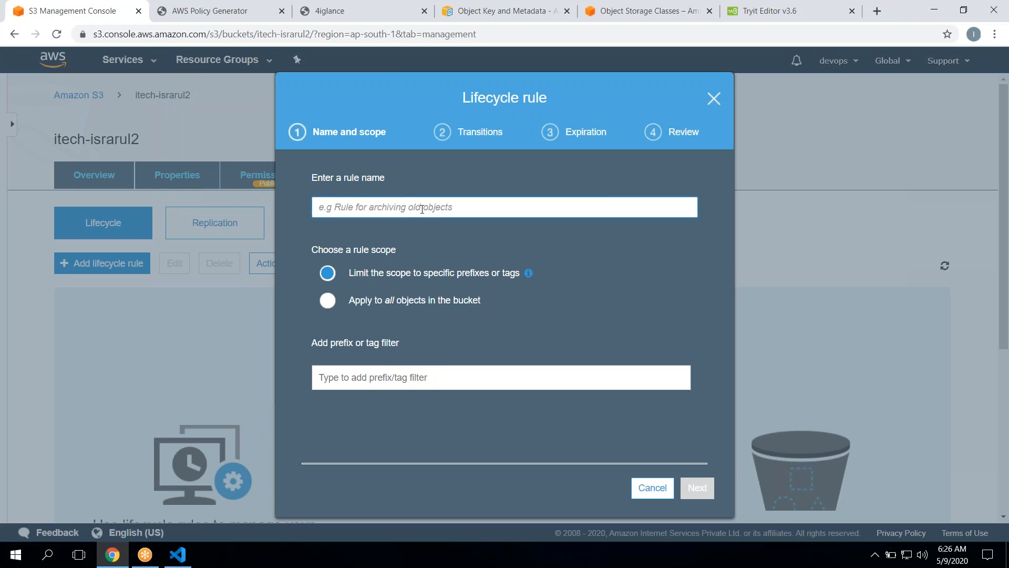
pyautogui.write('move ')
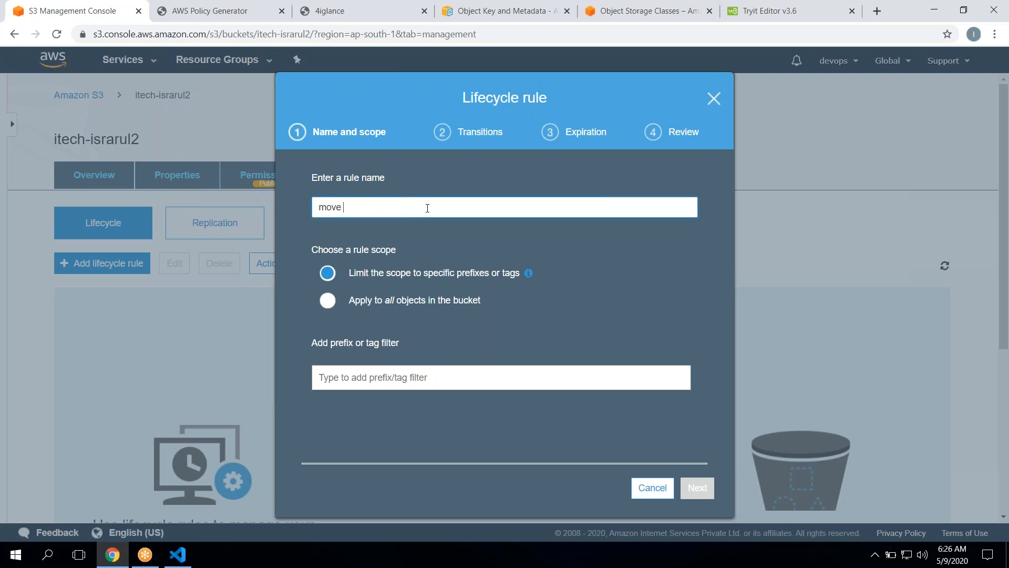
pyautogui.write('o')
pyautogui.press('BackSpace')
pyautogui.write('infrequeststorage')
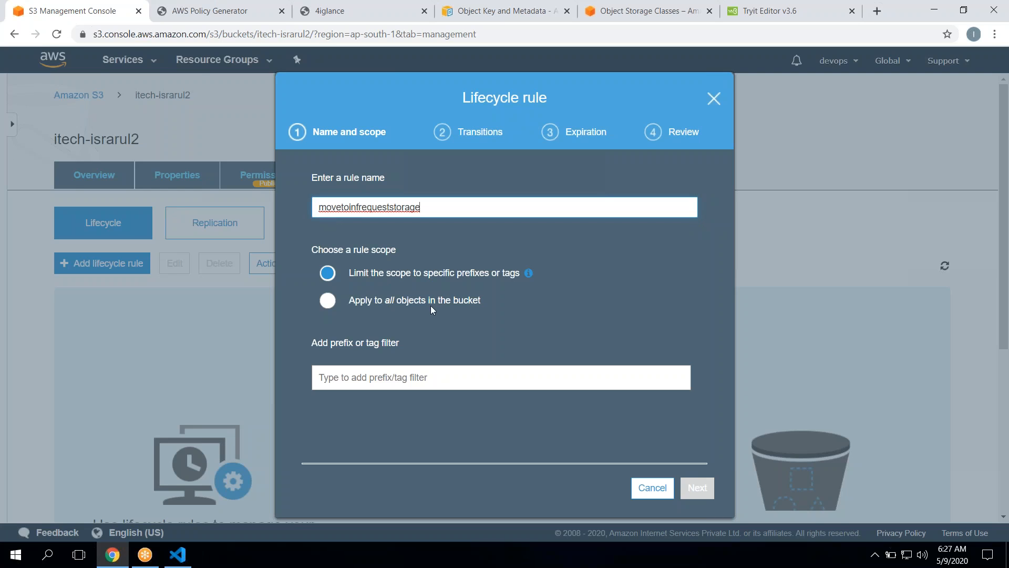
pyautogui.click(415, 294)
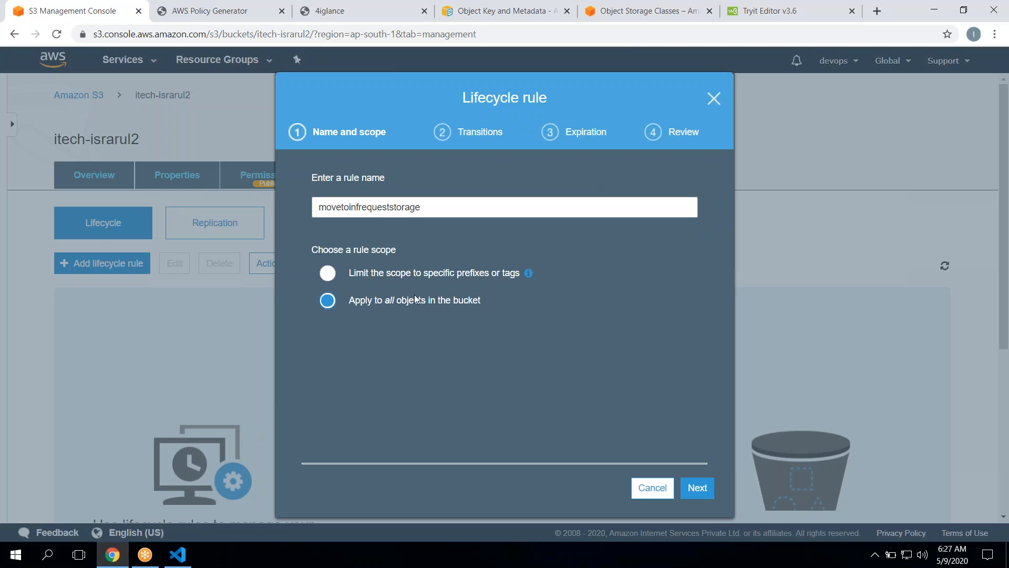
pyautogui.click(696, 484)
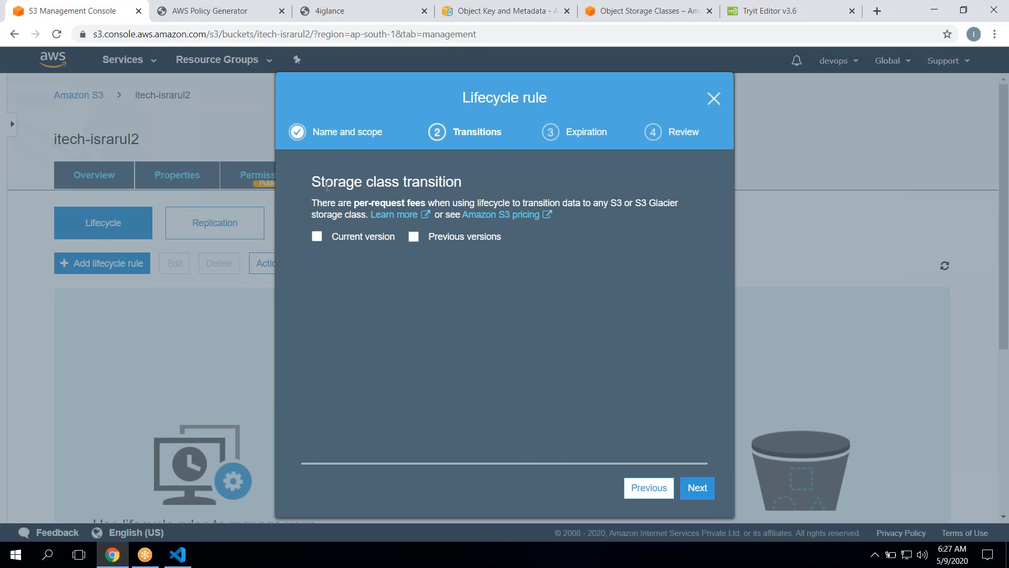
# Step: Enable transitions for the current version and add a transition to Standard-IA after 30 days
pyautogui.click(351, 236)
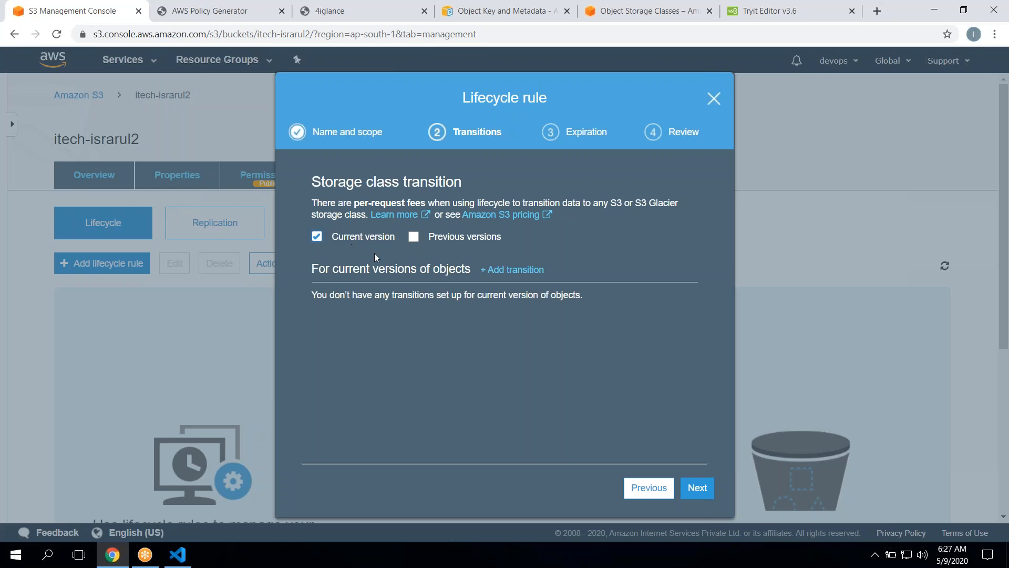
pyautogui.click(491, 269)
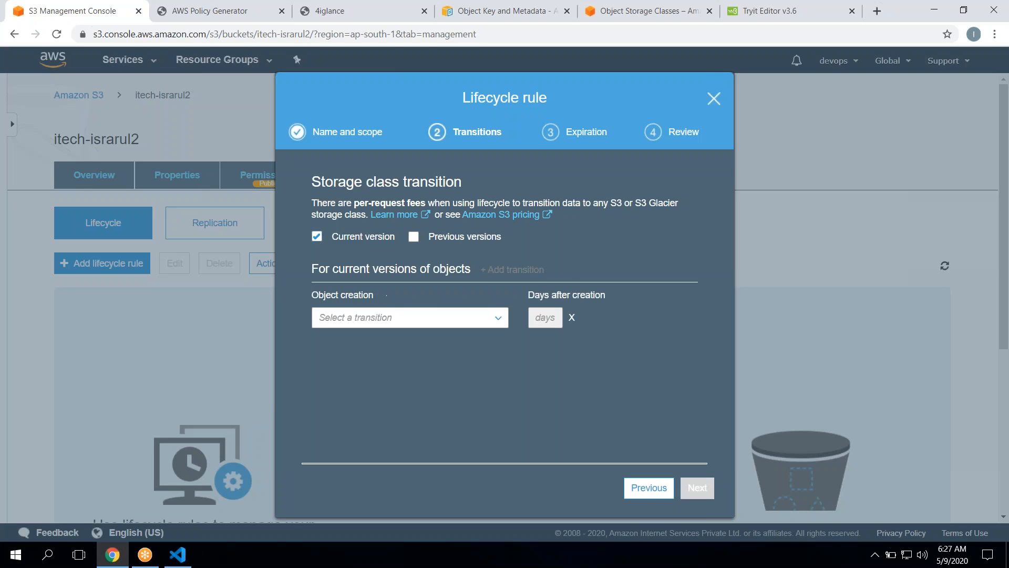
pyautogui.click(384, 322)
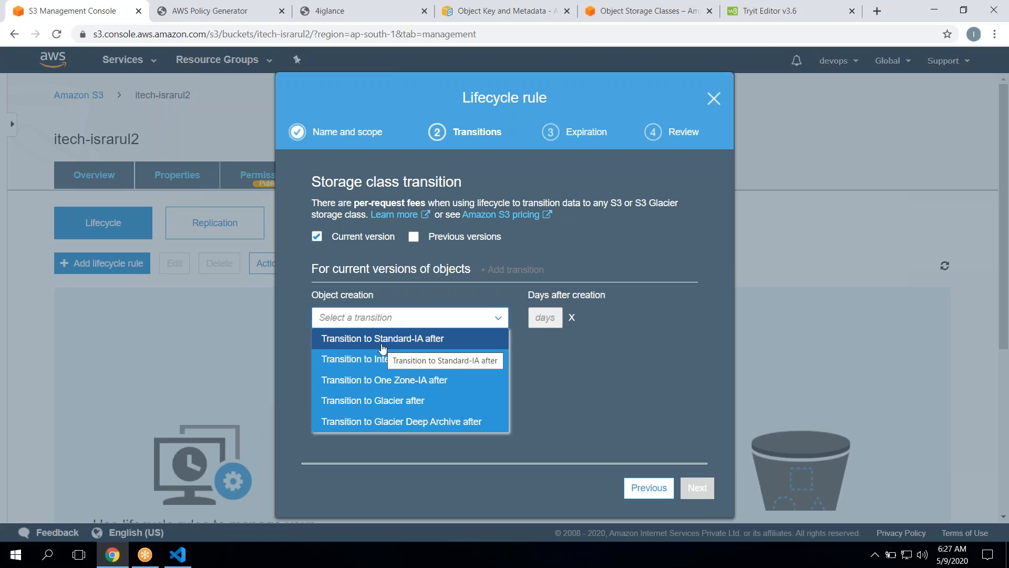
pyautogui.click(382, 342)
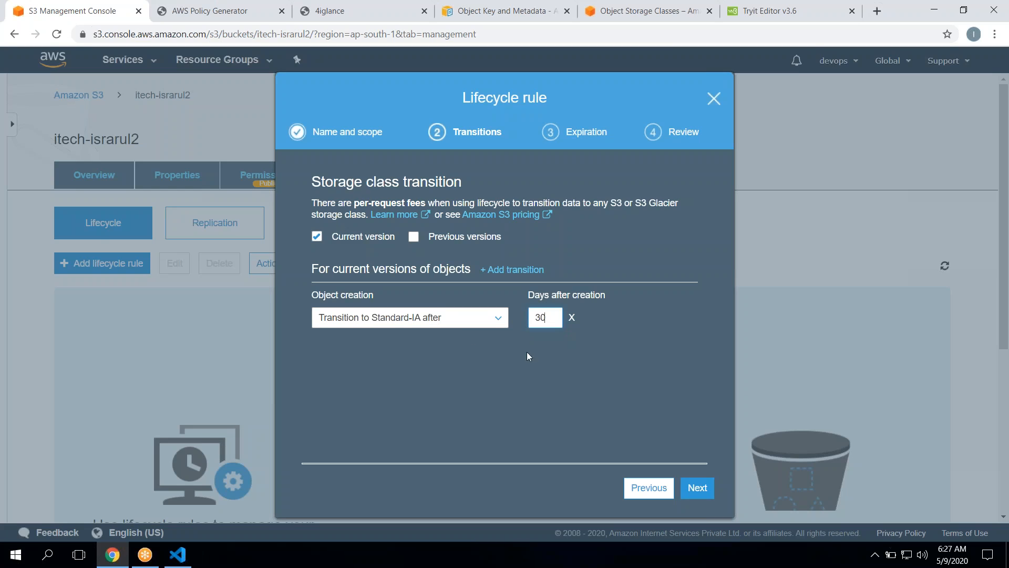
# Step: Add a second transition for current versions of objects, to Glacier
pyautogui.click(506, 270)
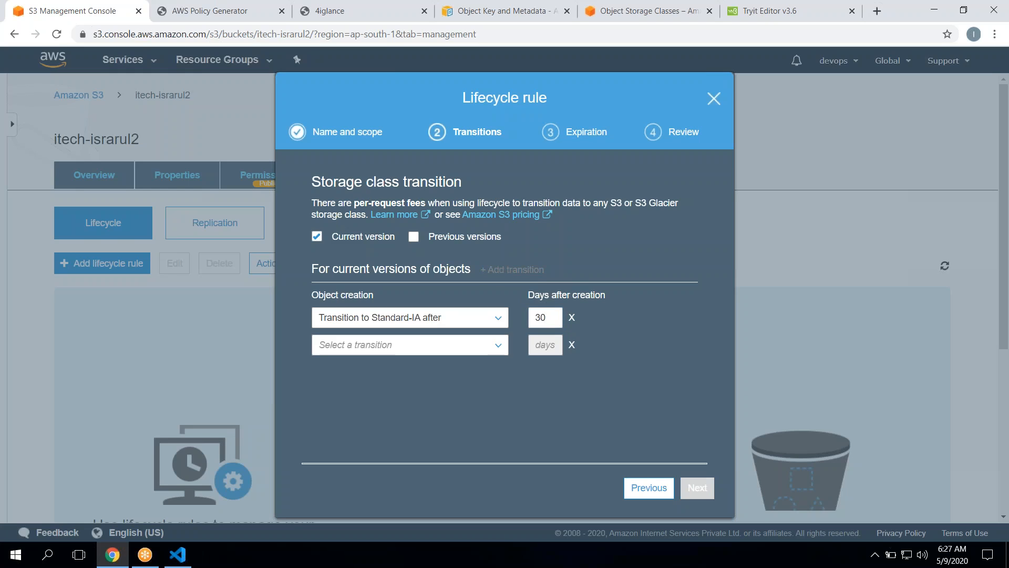
pyautogui.click(411, 345)
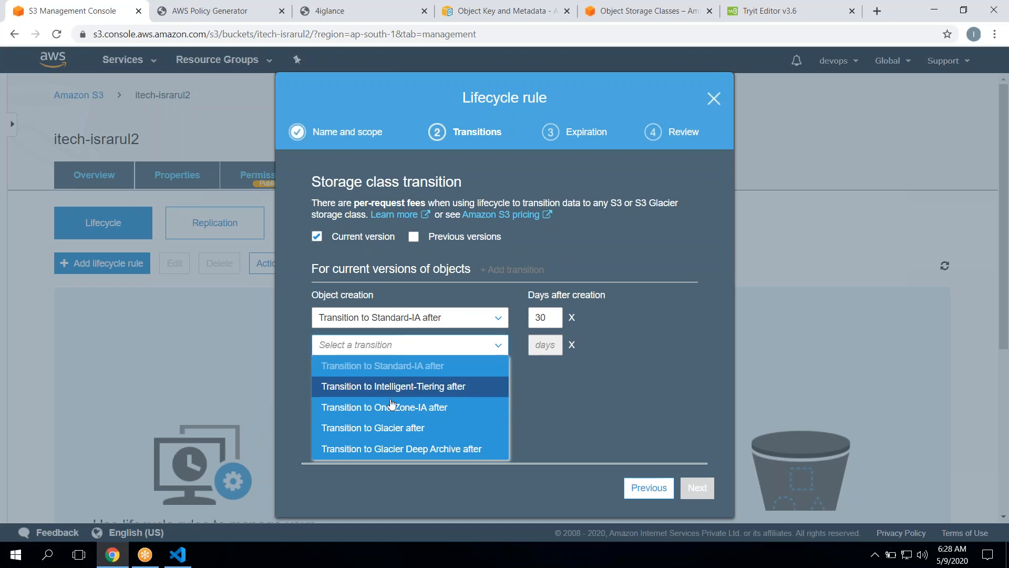
pyautogui.click(404, 426)
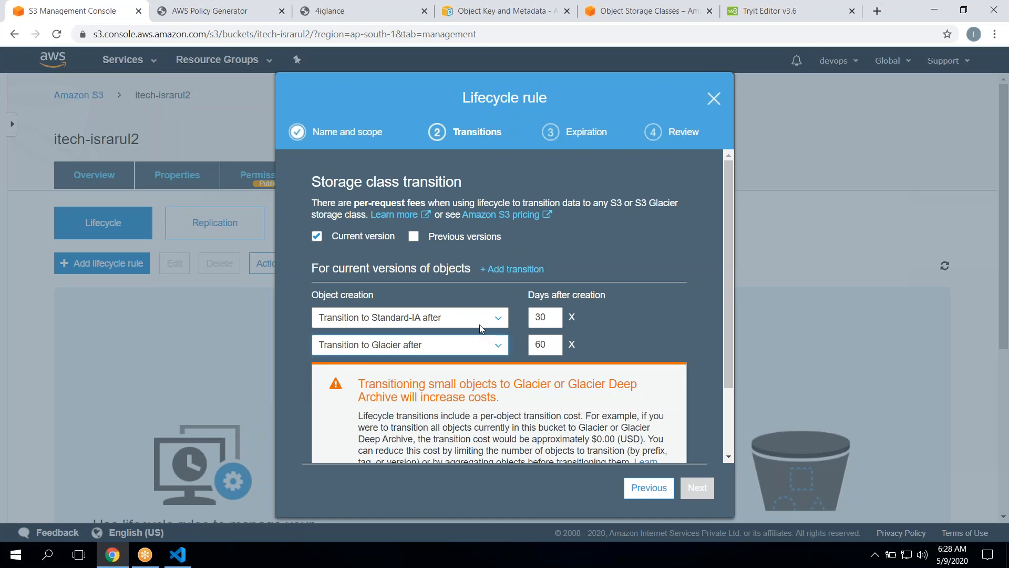
# Step: Try a value of 59 days after creation for the Glacier transition
pyautogui.doubleClick(551, 317)
pyautogui.doubleClick(544, 345)
pyautogui.write('59')
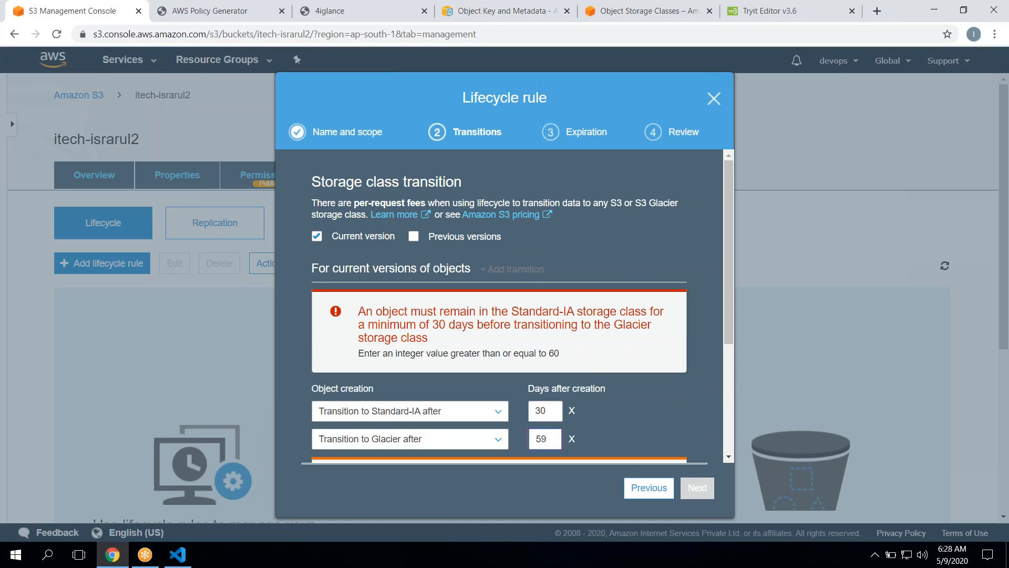
pyautogui.scroll(-4, 499, 325)
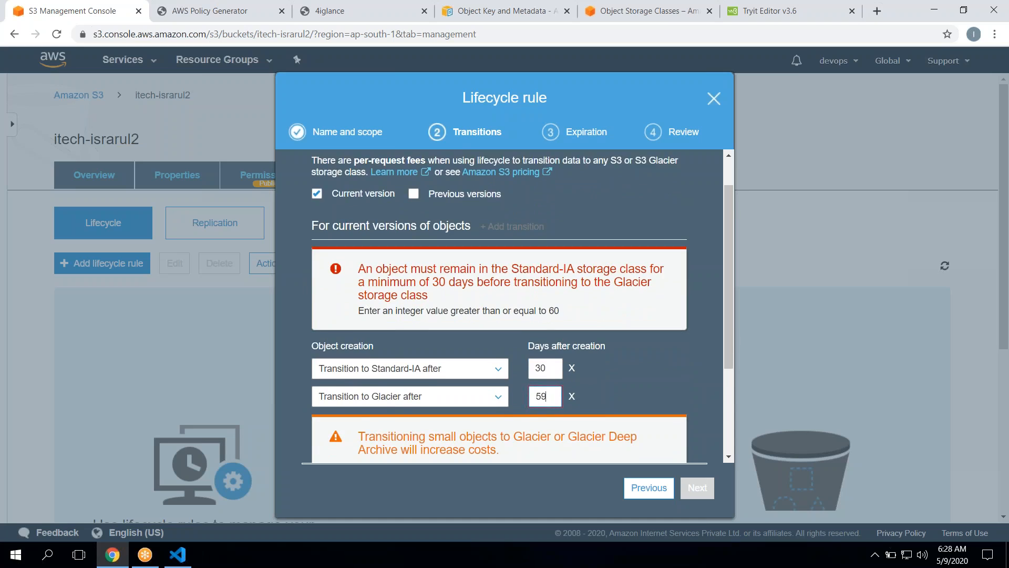
pyautogui.press('BackSpace')
pyautogui.press('BackSpace')
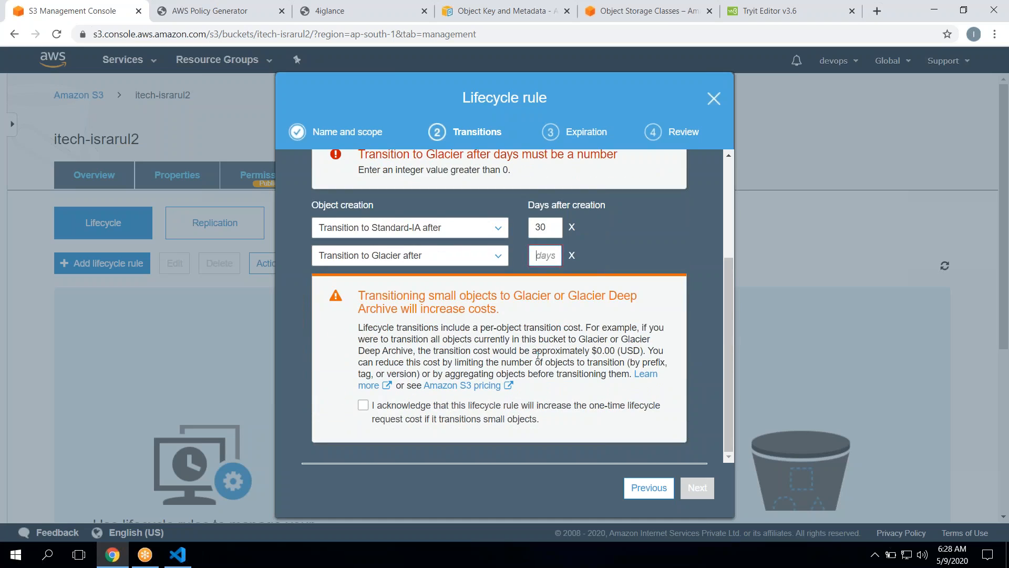
# Step: Set the Glacier transition to 60 days after creation and acknowledge the increased one-time lifecycle request cost
pyautogui.write('60')
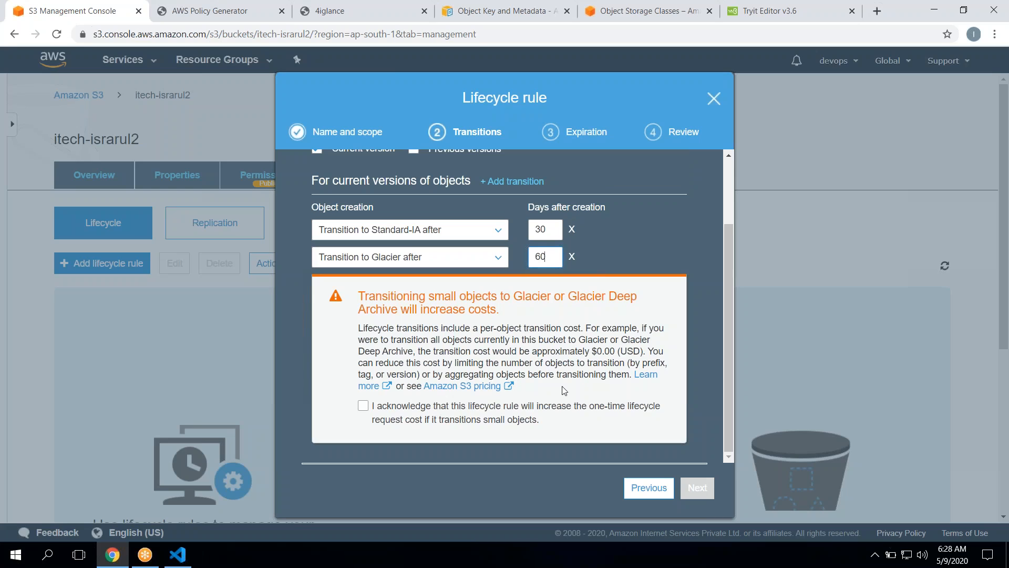
pyautogui.click(363, 407)
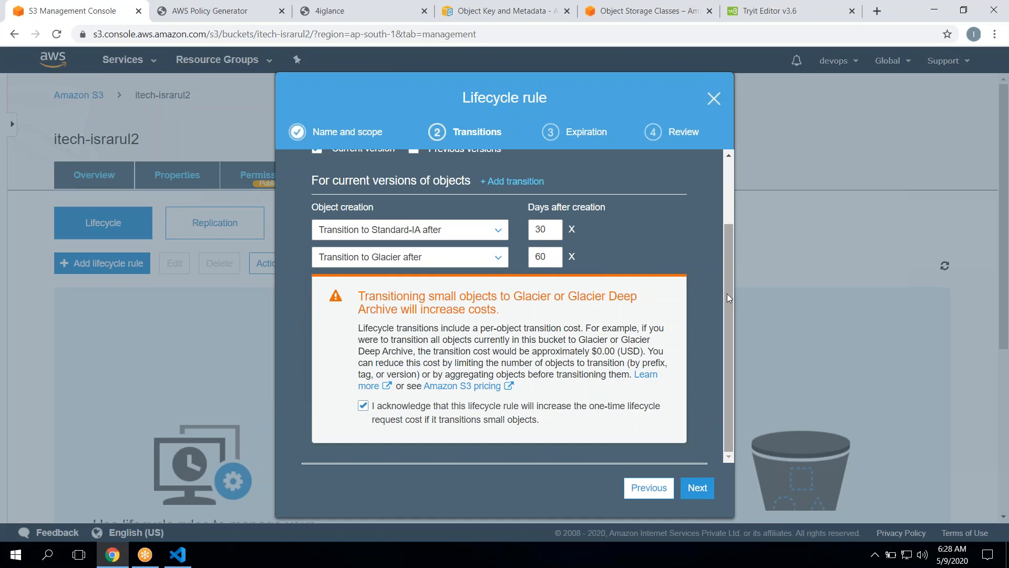
# Step: Enable transitions for previous versions and add a transition to Standard-IA 30 days after objects become noncurrent
pyautogui.moveTo(726, 289); pyautogui.dragTo(628, 182)
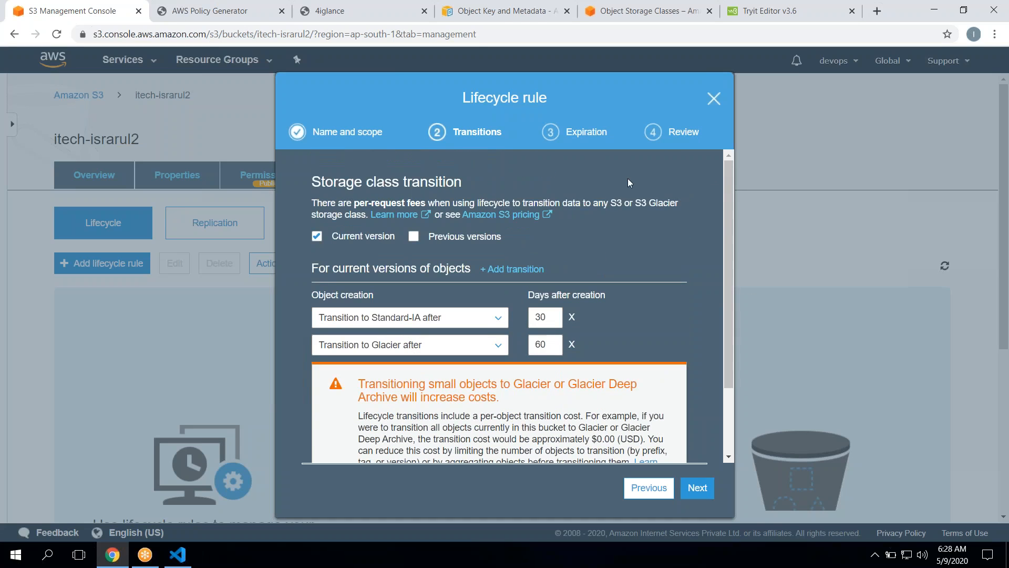
pyautogui.click(414, 237)
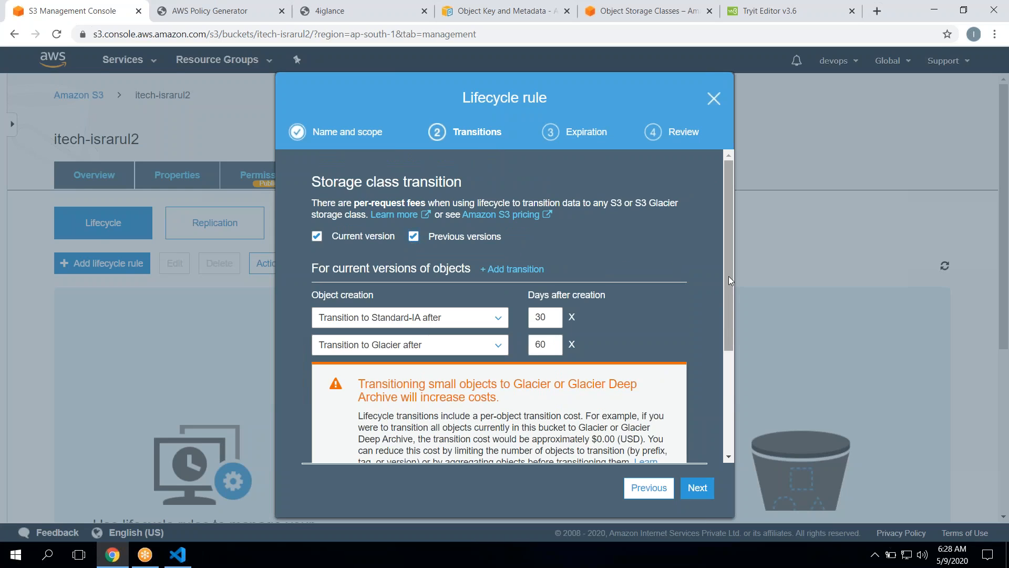
pyautogui.moveTo(728, 276); pyautogui.dragTo(723, 395)
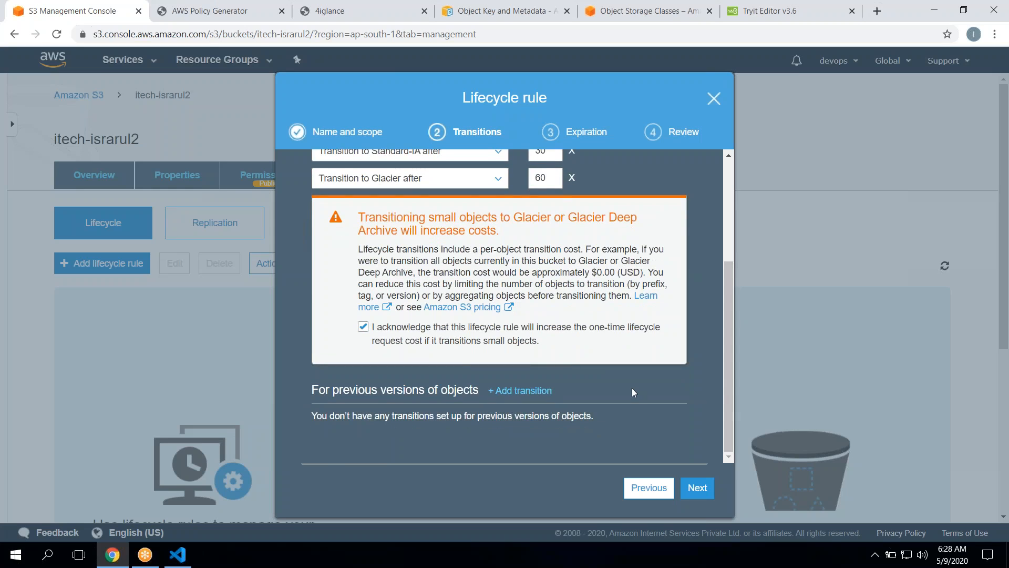
pyautogui.click(499, 391)
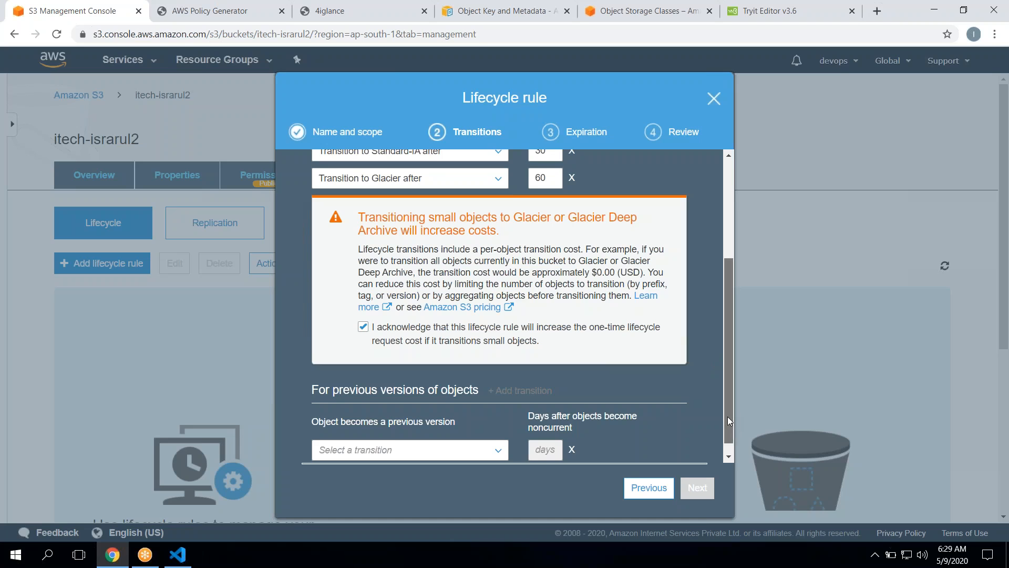
pyautogui.moveTo(727, 416); pyautogui.dragTo(727, 443)
pyautogui.click(505, 441)
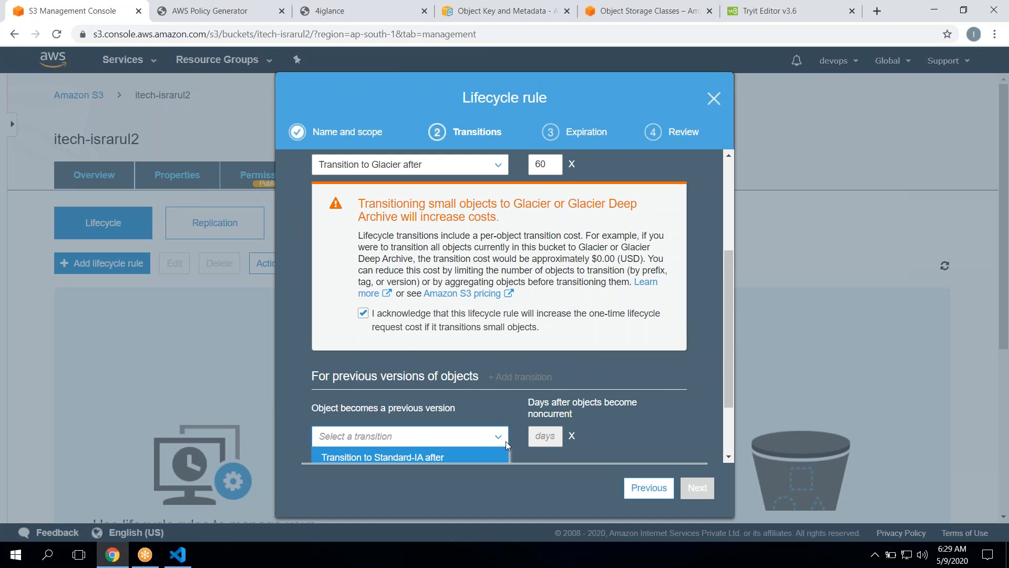
pyautogui.scroll(-2, 481, 440)
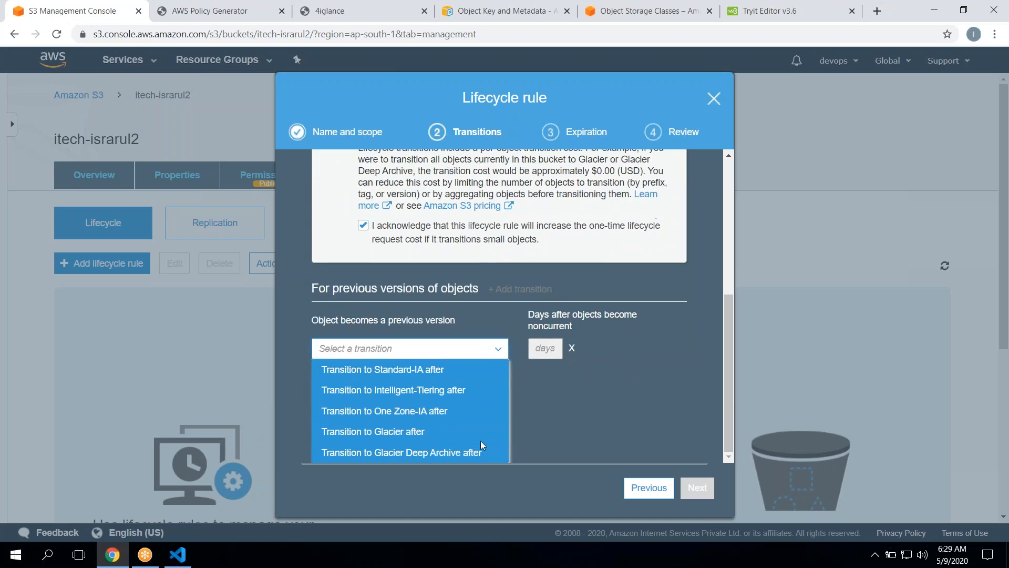
pyautogui.click(448, 374)
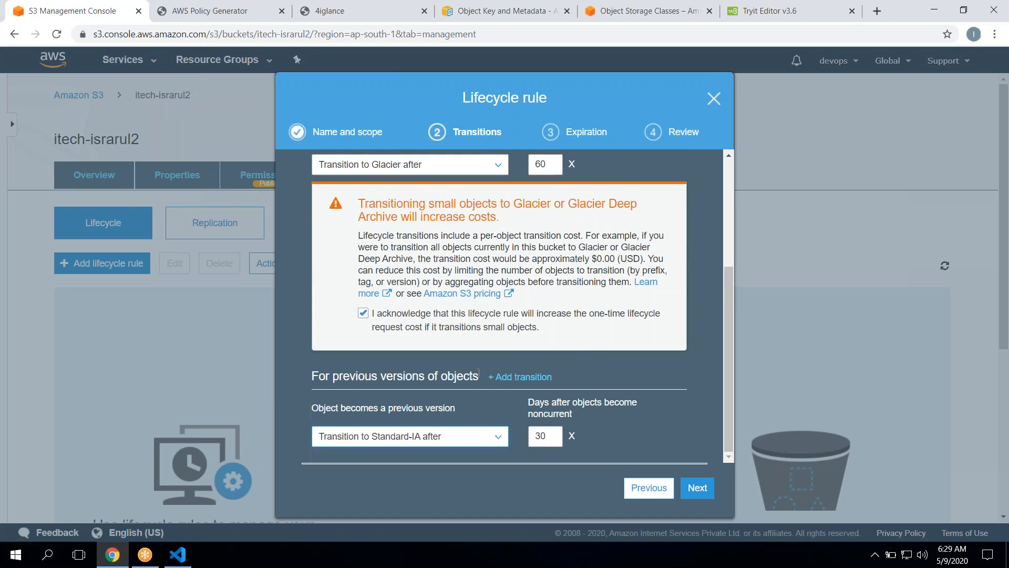
pyautogui.doubleClick(546, 439)
pyautogui.write('30')
# Step: Add a previous-version transition to Glacier after 60 days and acknowledge the increased one-time lifecycle request cost
pyautogui.click(513, 377)
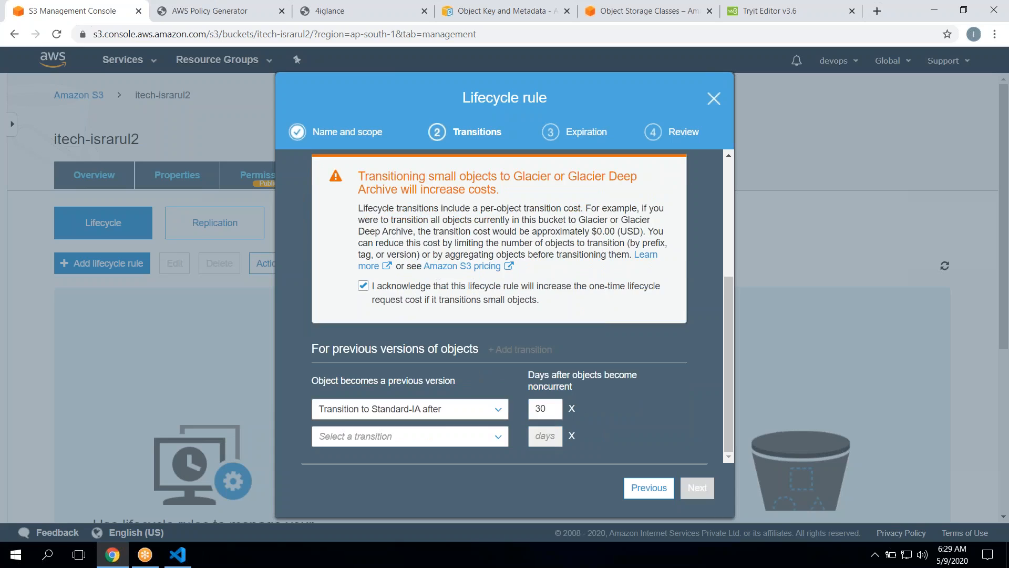
pyautogui.doubleClick(548, 410)
pyautogui.click(450, 436)
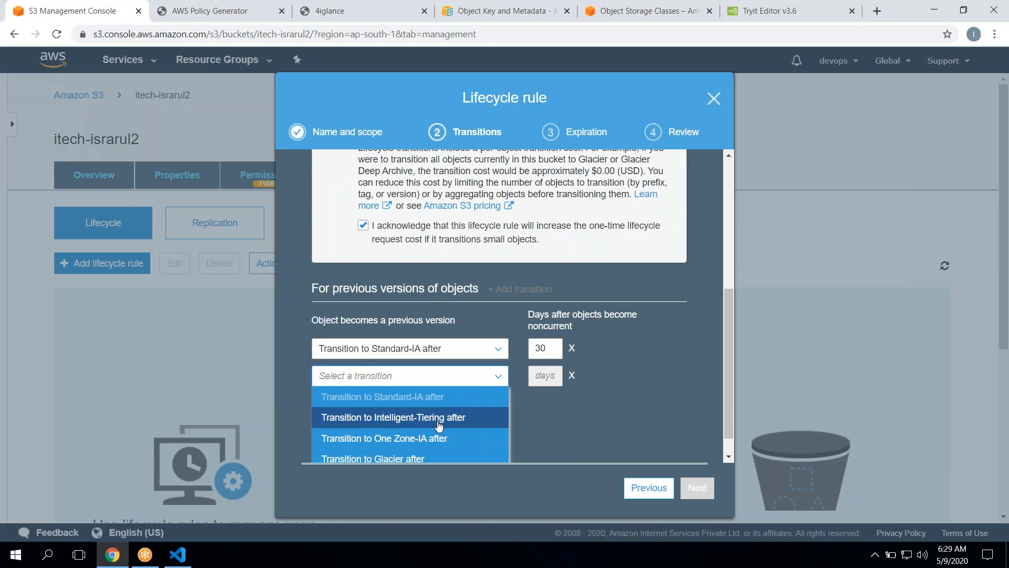
pyautogui.scroll(-1, 436, 428)
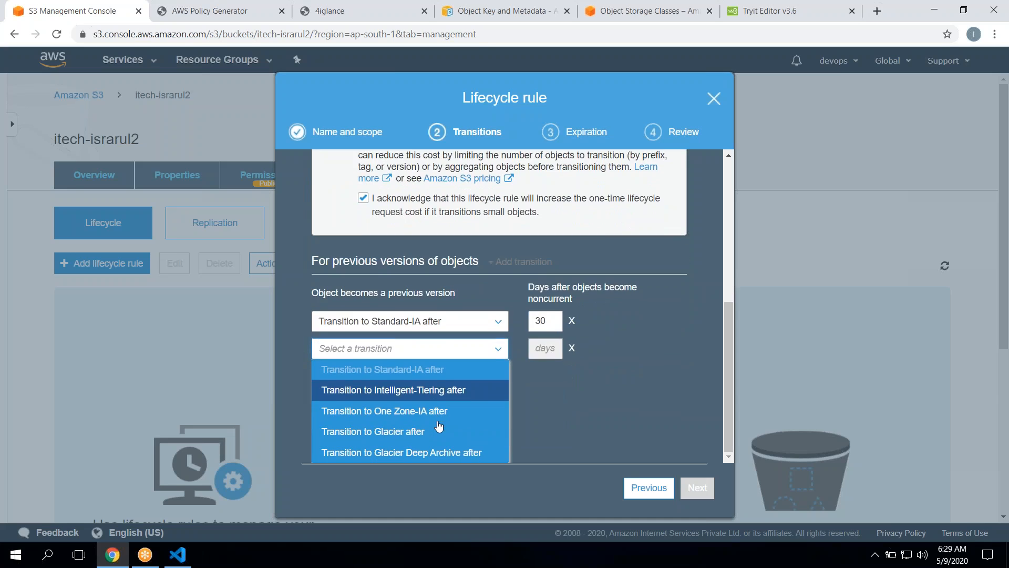
pyautogui.click(413, 433)
pyautogui.scroll(-3, 539, 410)
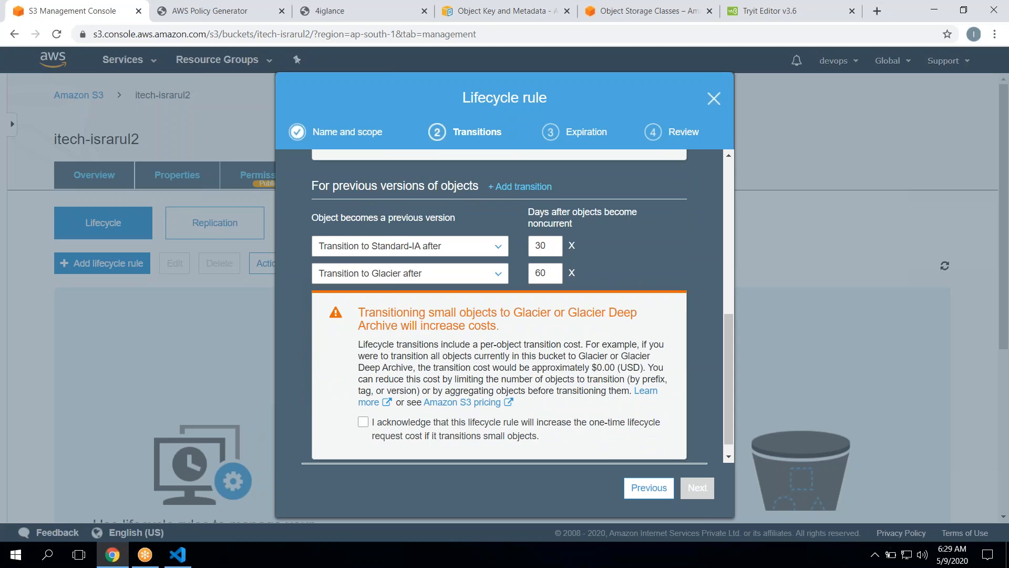
pyautogui.scroll(-1, 510, 320)
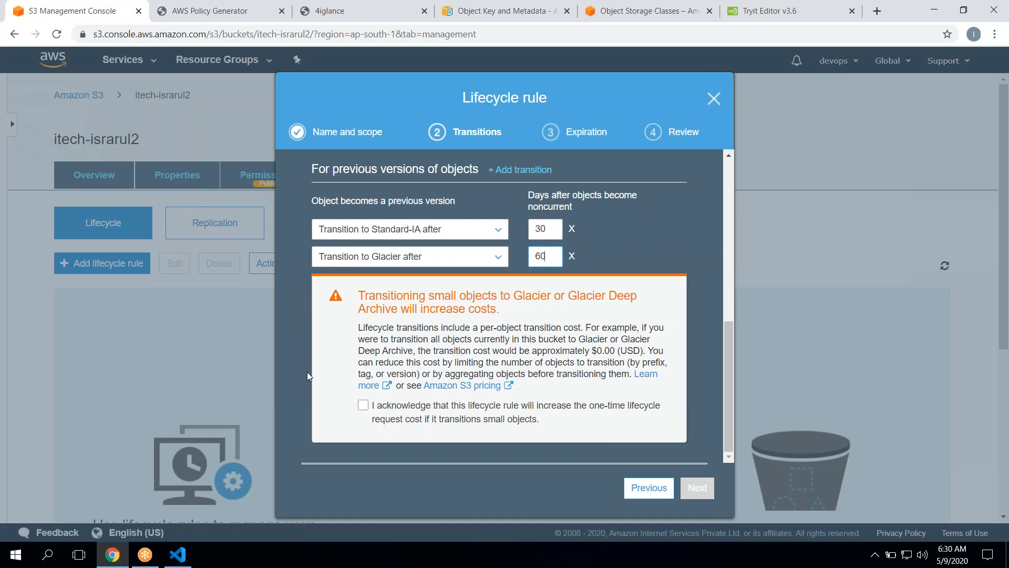
pyautogui.click(363, 406)
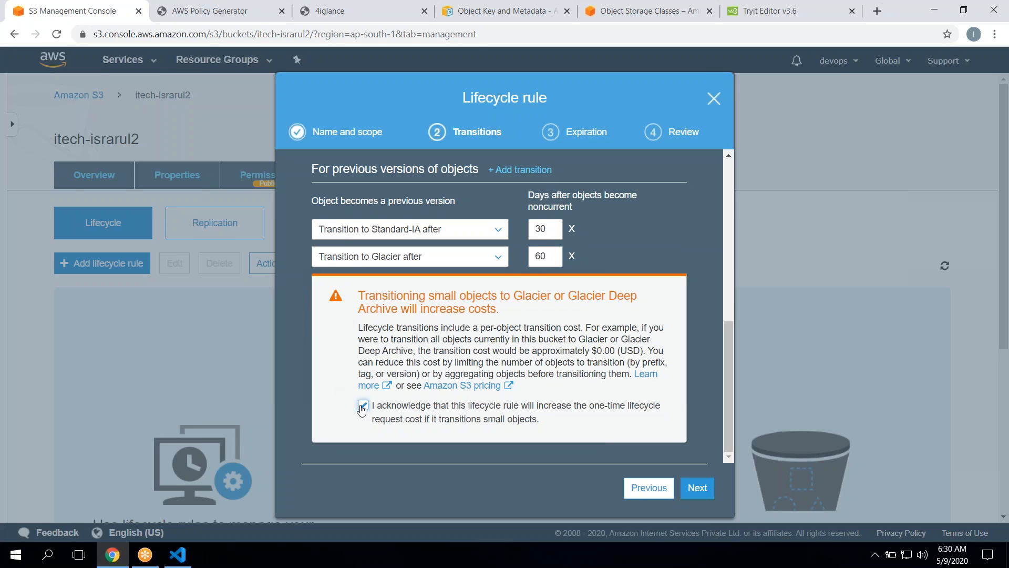
# Step: Add a third previous-version transition, to Glacier Deep Archive after 240 days, and proceed to the expiration settings
pyautogui.click(531, 174)
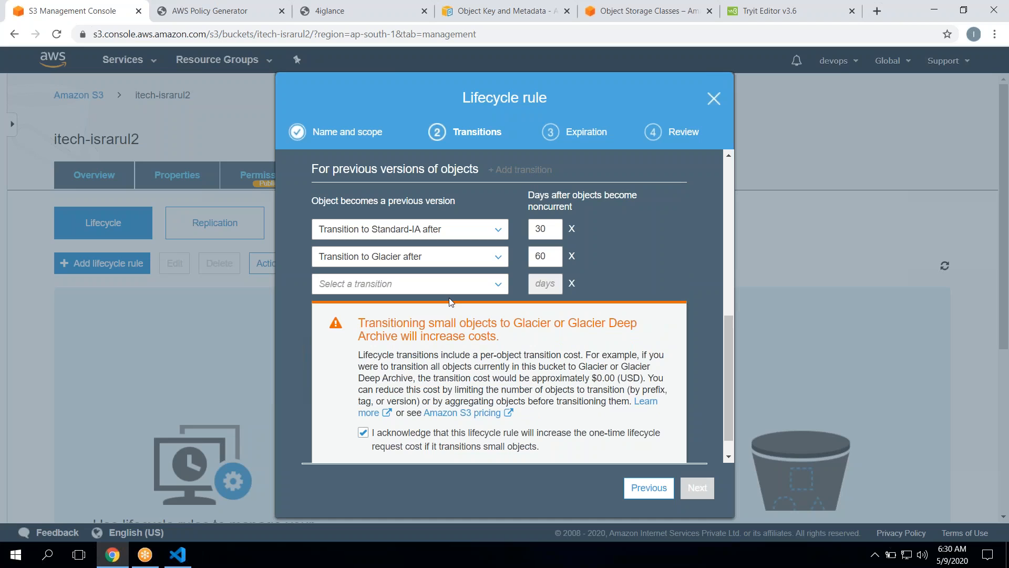
pyautogui.click(463, 289)
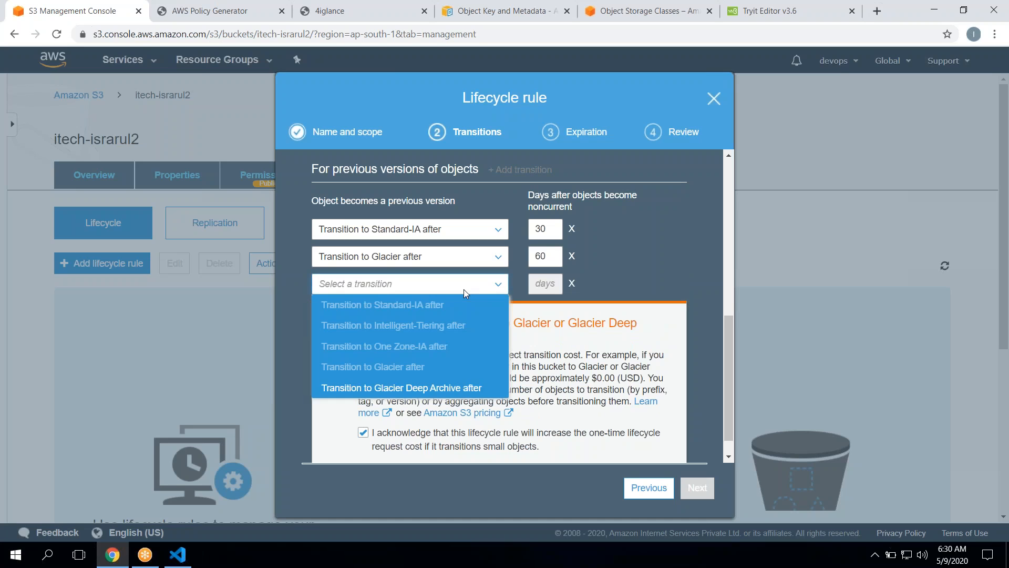
pyautogui.click(420, 390)
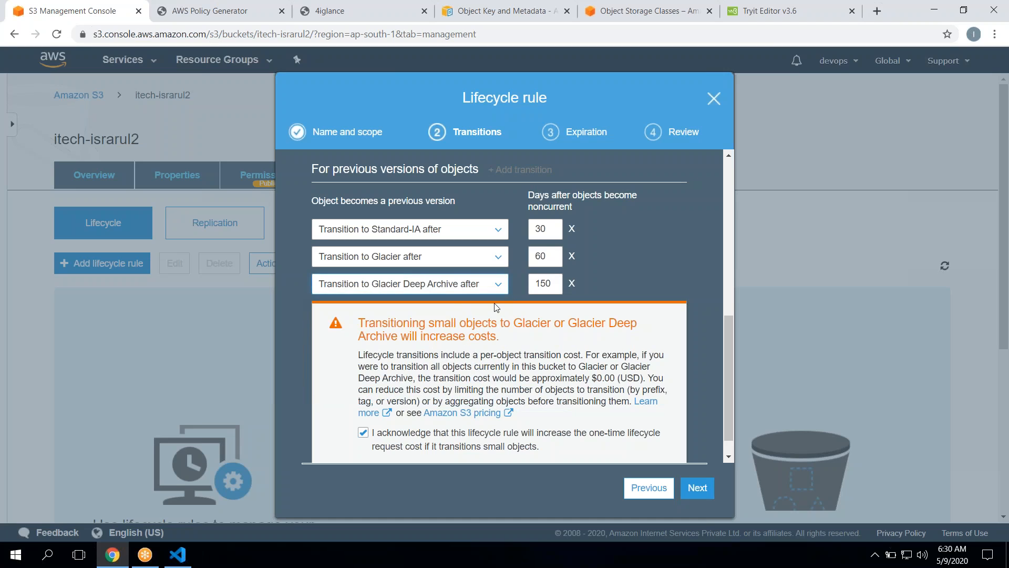
pyautogui.doubleClick(552, 257)
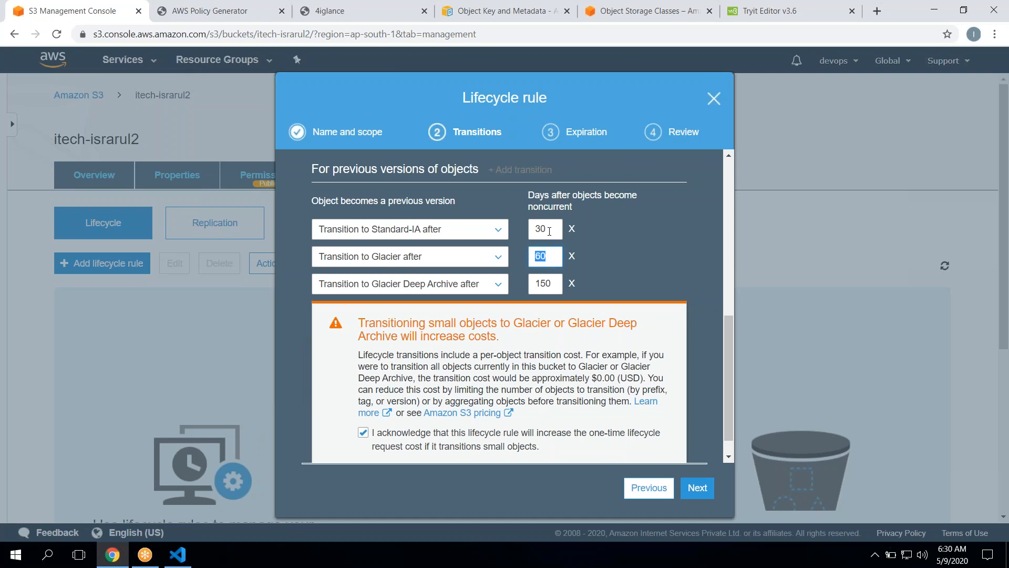
pyautogui.doubleClick(539, 287)
pyautogui.write('24')
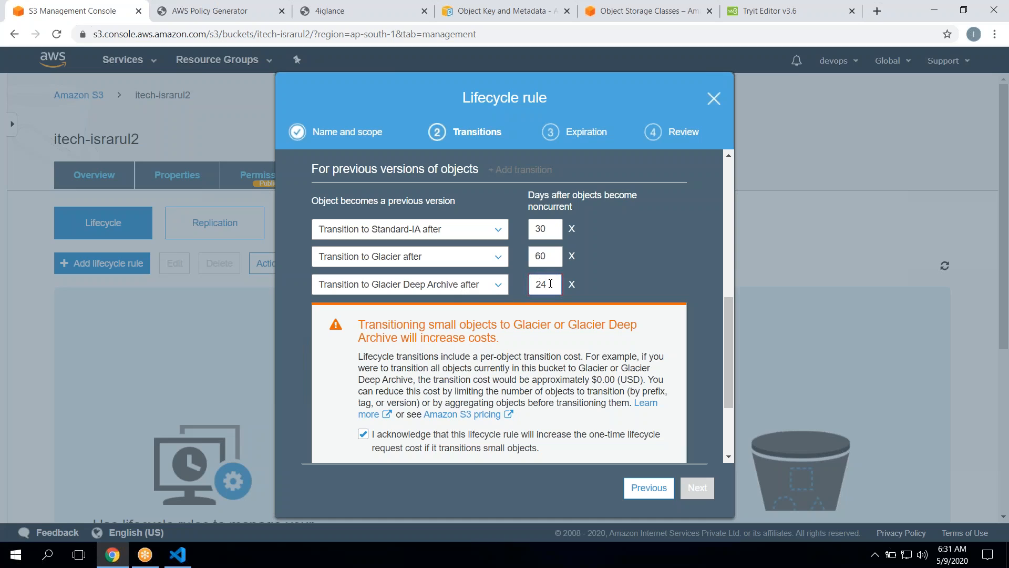
pyautogui.write('0')
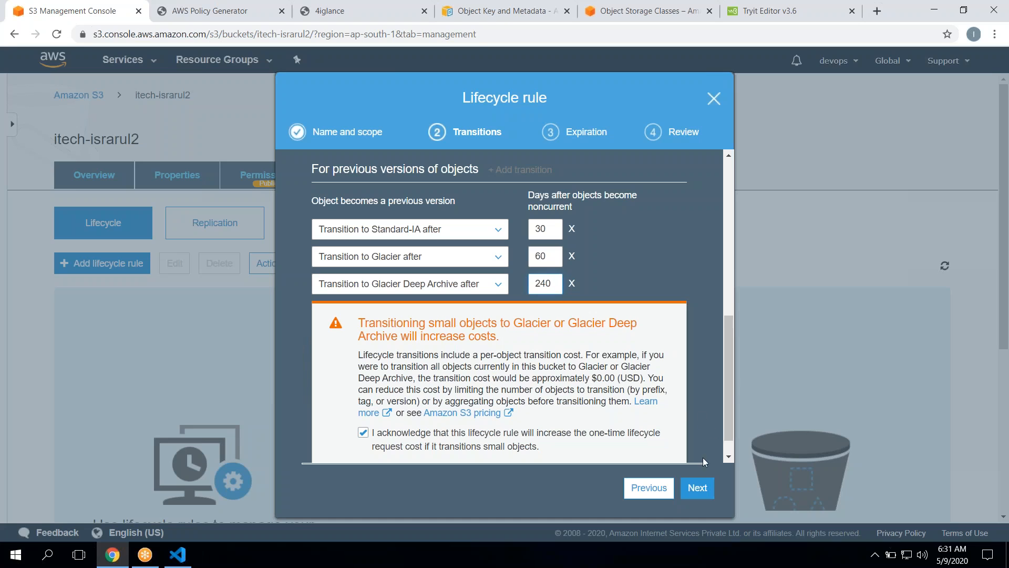
pyautogui.click(697, 487)
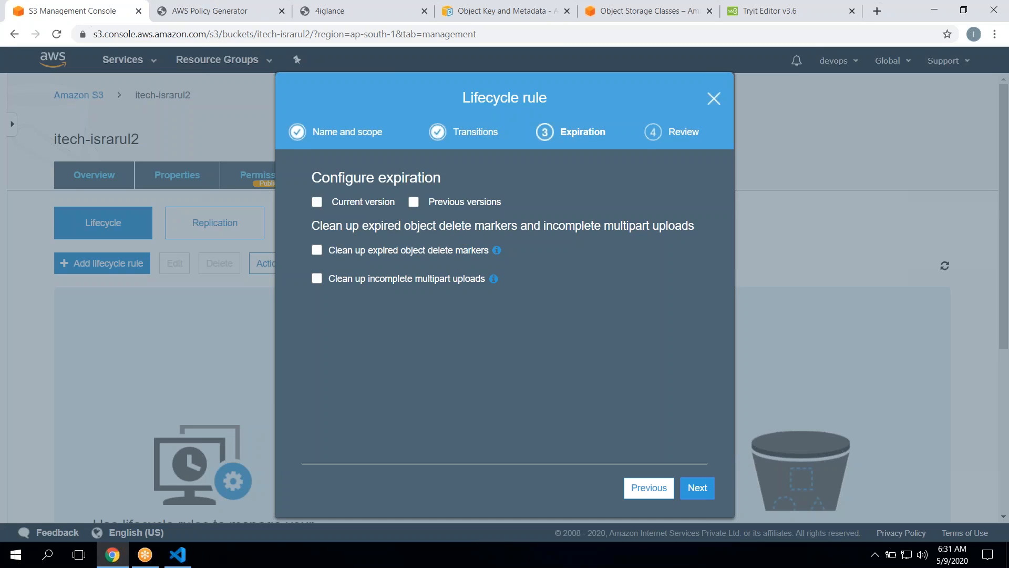
# Step: Expire current versions after 425 days and permanently delete previous versions after 600 days, then proceed to the review
pyautogui.click(365, 202)
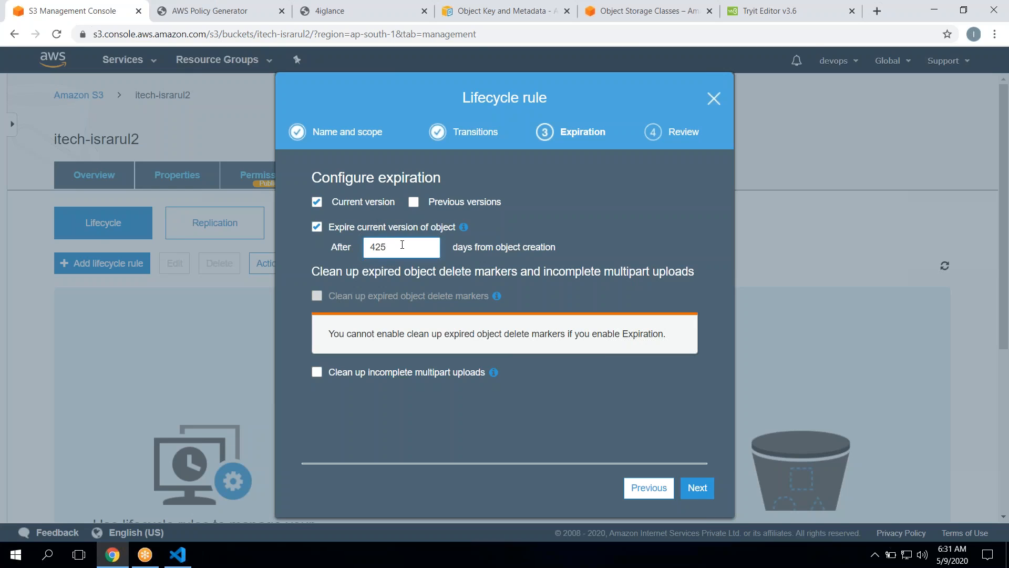
pyautogui.click(414, 203)
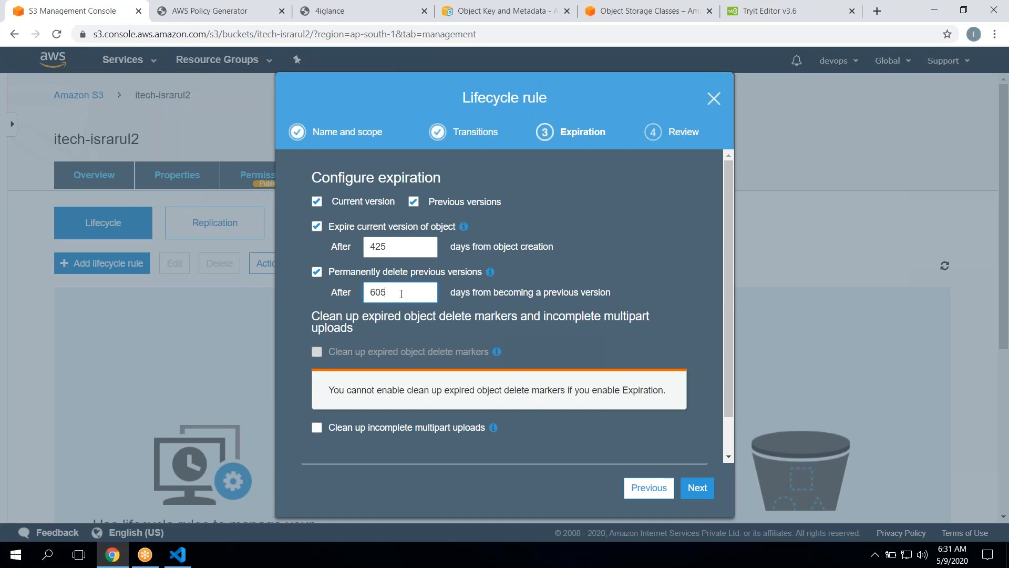
pyautogui.press('BackSpace')
pyautogui.press('BackSpace')
pyautogui.press('BackSpace')
pyautogui.write('6')
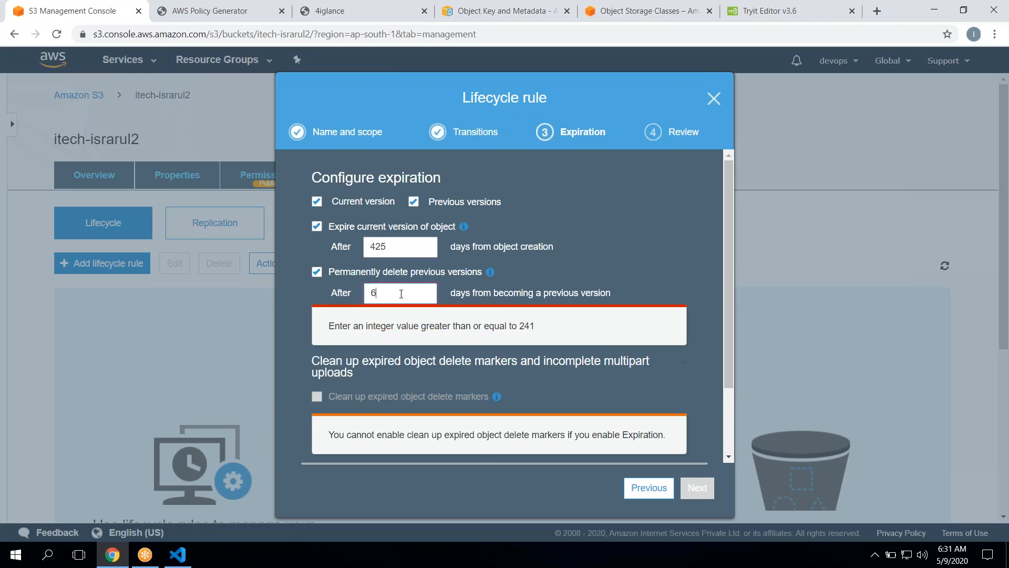
pyautogui.write('00')
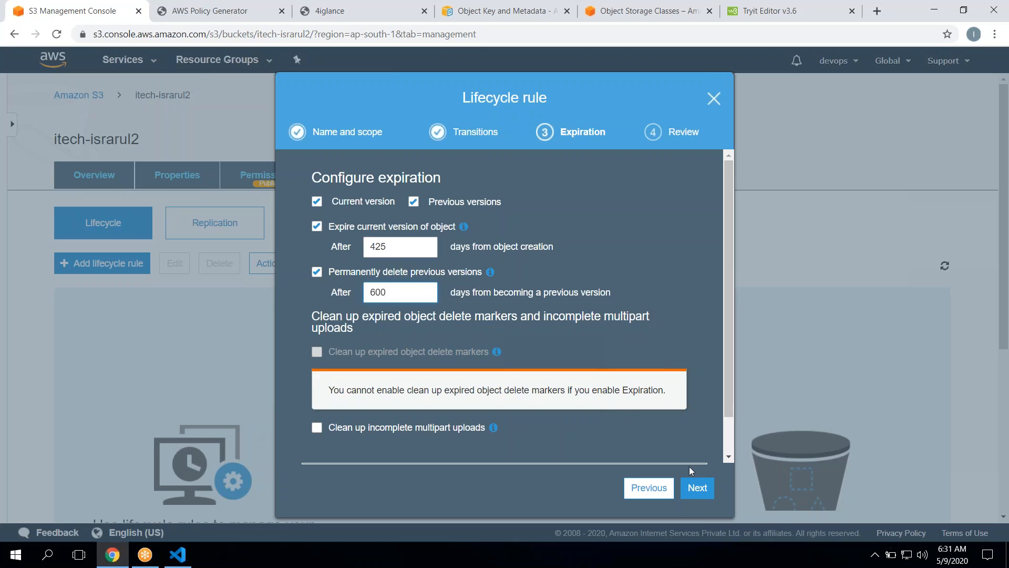
pyautogui.click(697, 487)
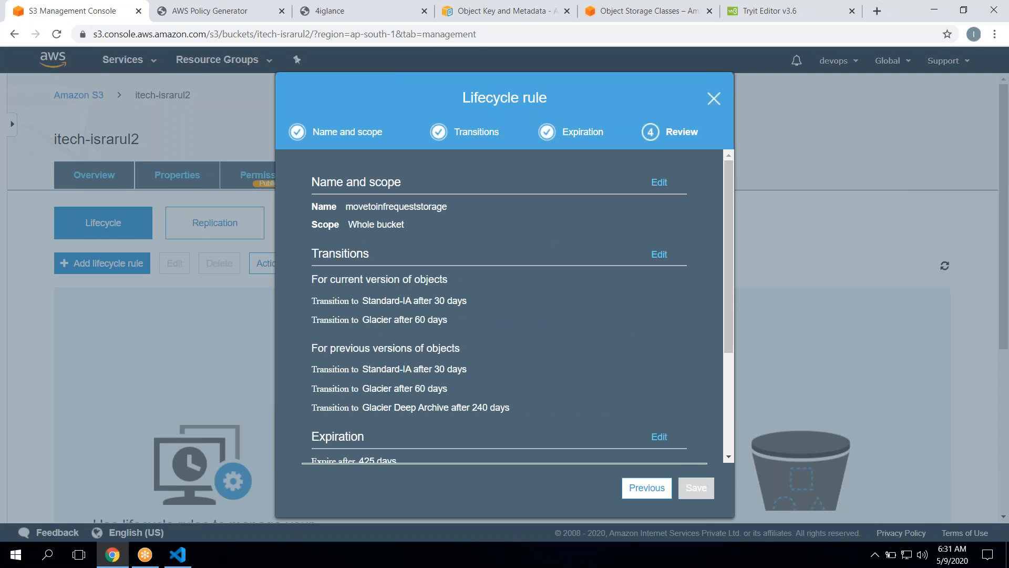
# Step: Acknowledge that the lifecycle rule applies to all objects in the bucket and save the rule
pyautogui.scroll(-3, 657, 443)
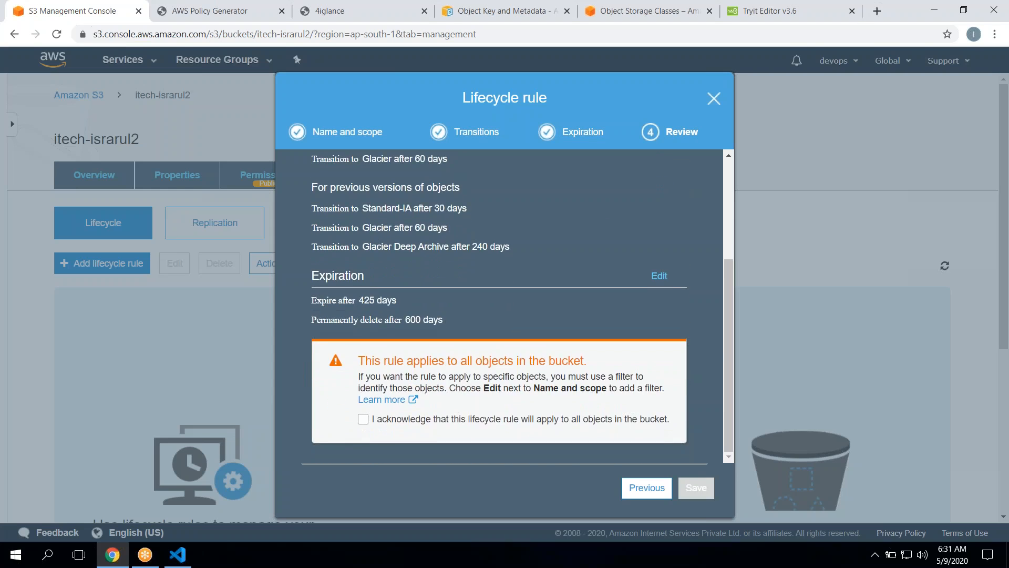
pyautogui.click(449, 423)
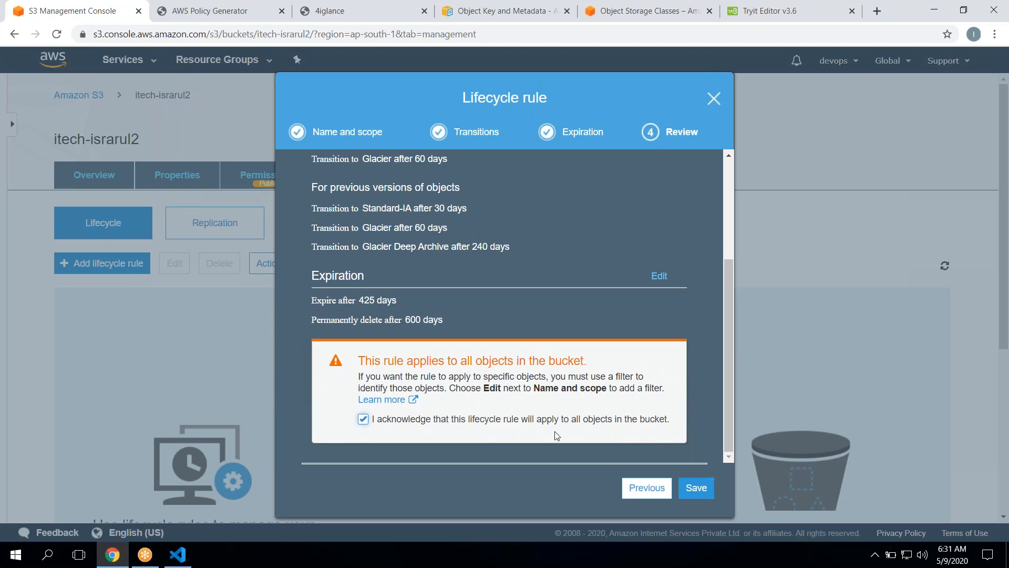
pyautogui.click(699, 489)
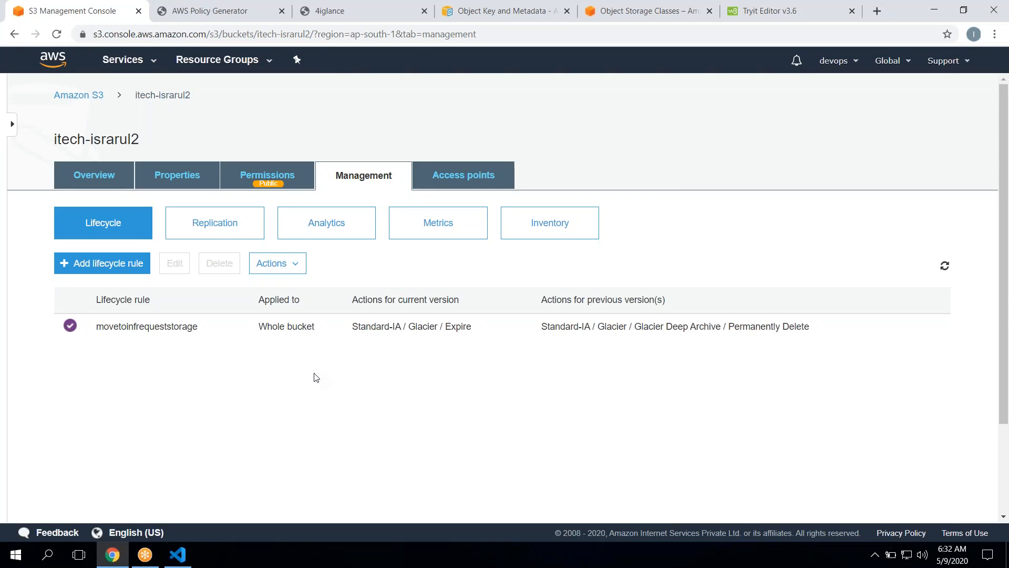
pyautogui.click(281, 263)
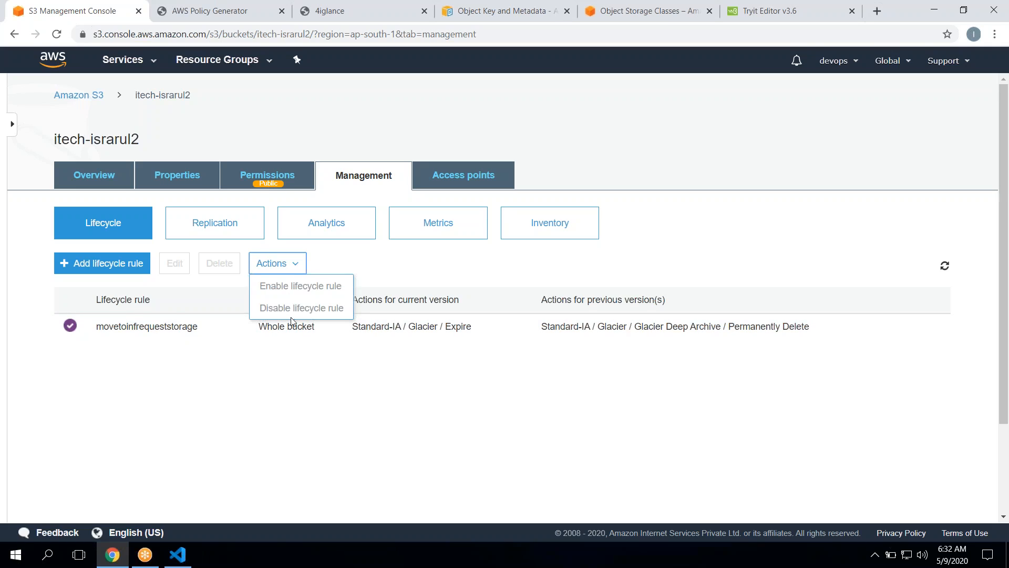
pyautogui.click(219, 328)
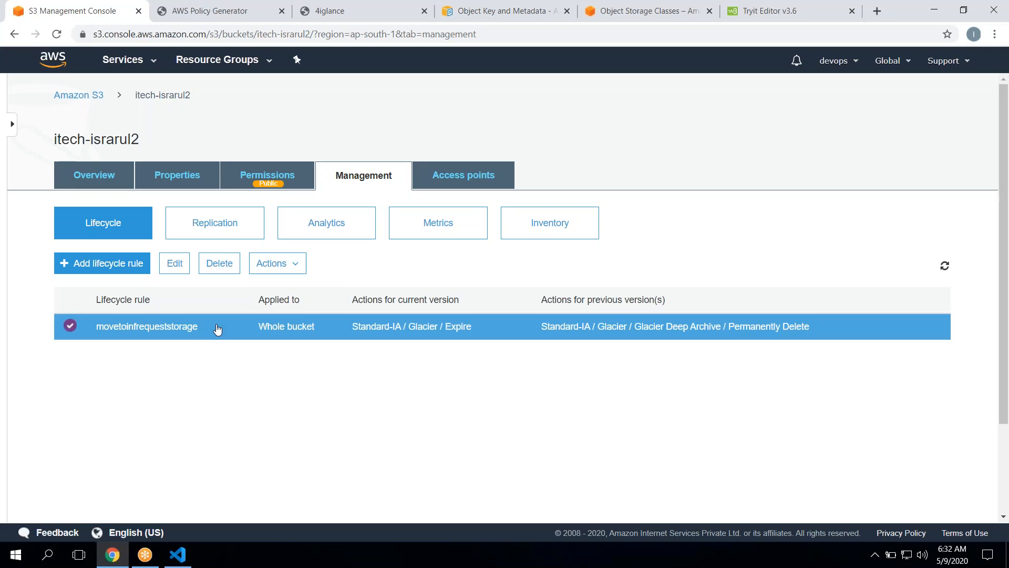
pyautogui.click(220, 263)
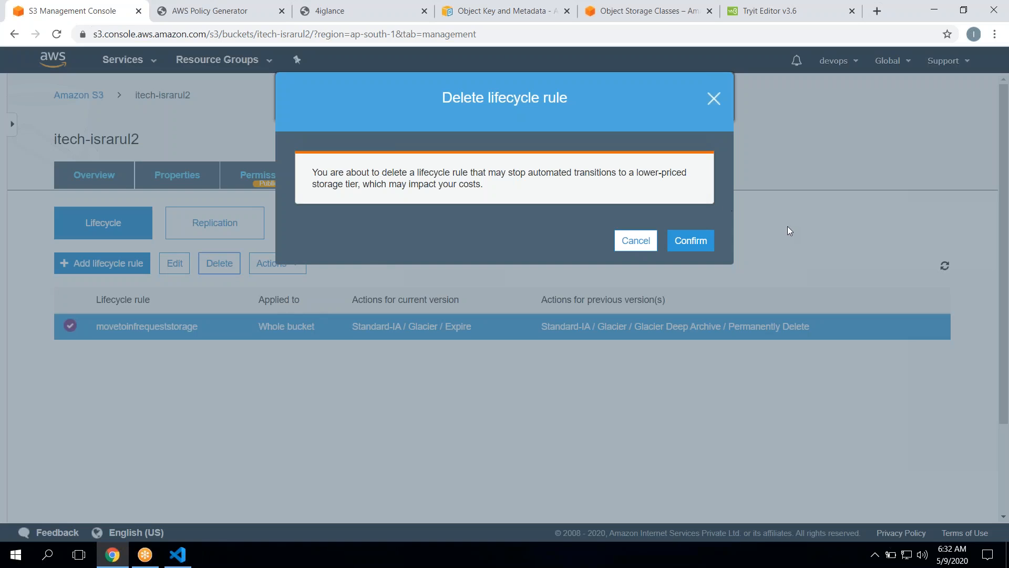
pyautogui.click(636, 240)
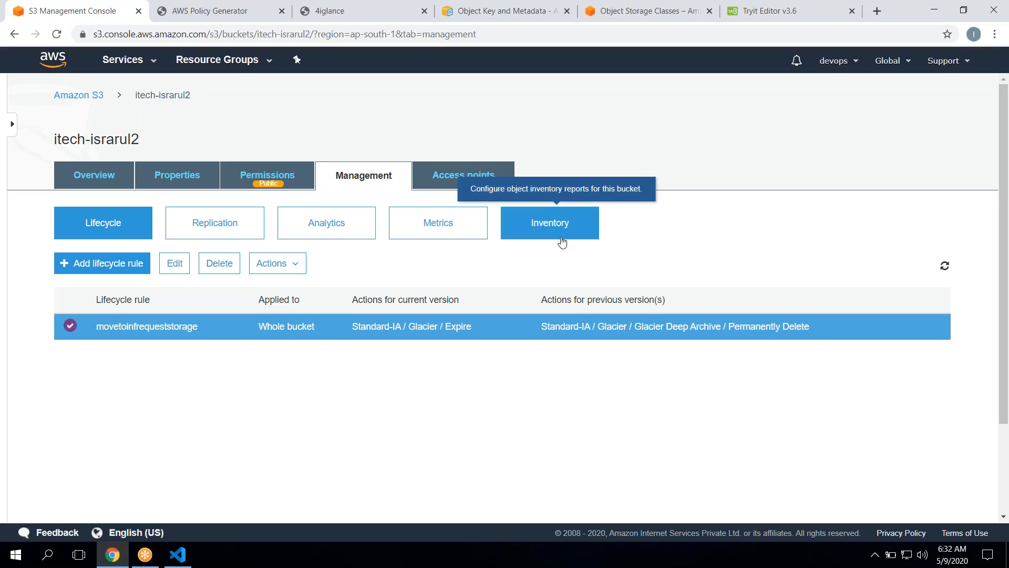
# Step: Delete all objects in the bucket: argv.json, error.html and index.html
pyautogui.click(91, 167)
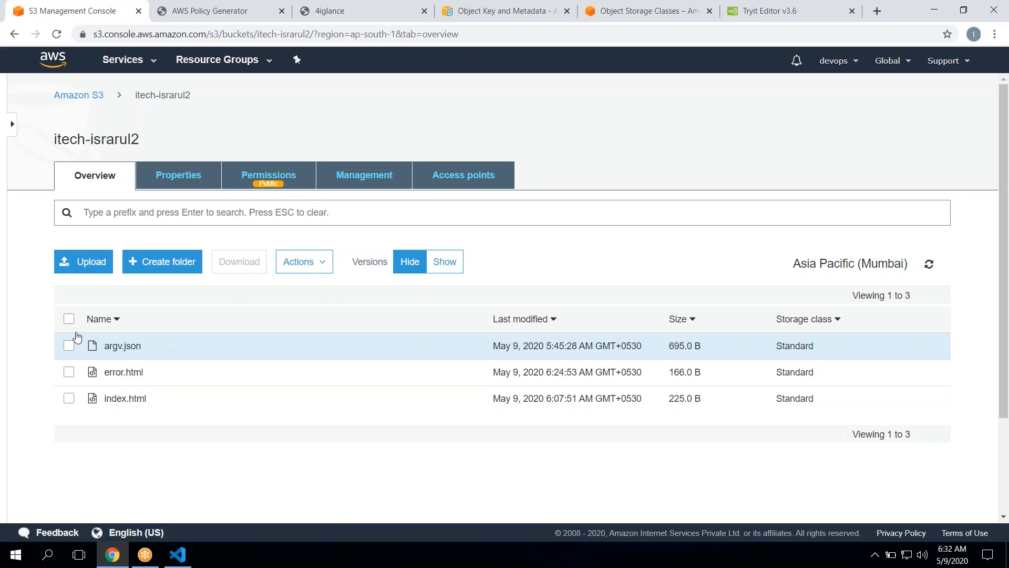
pyautogui.click(69, 318)
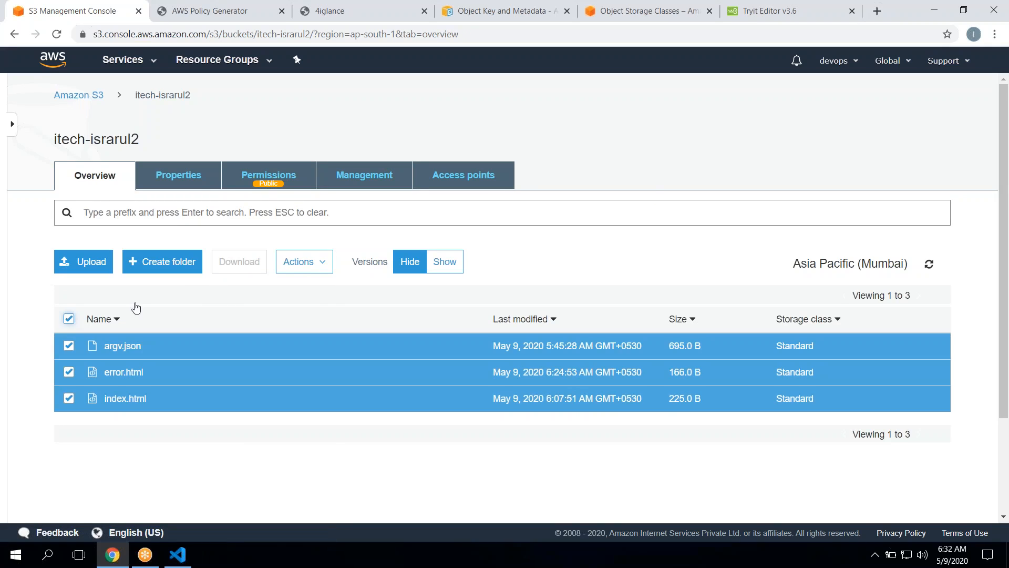
pyautogui.click(299, 277)
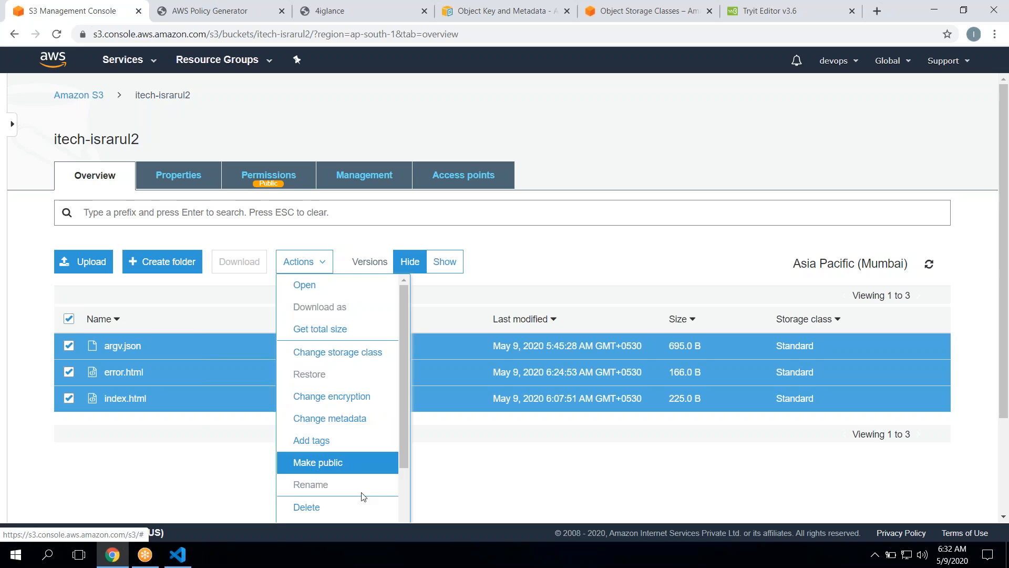
pyautogui.click(344, 507)
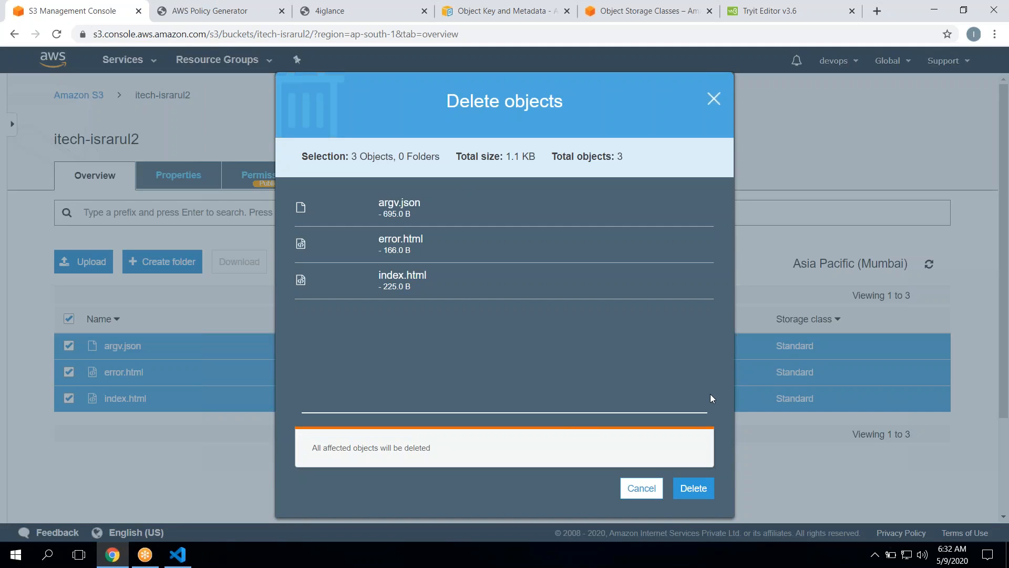
pyautogui.click(692, 488)
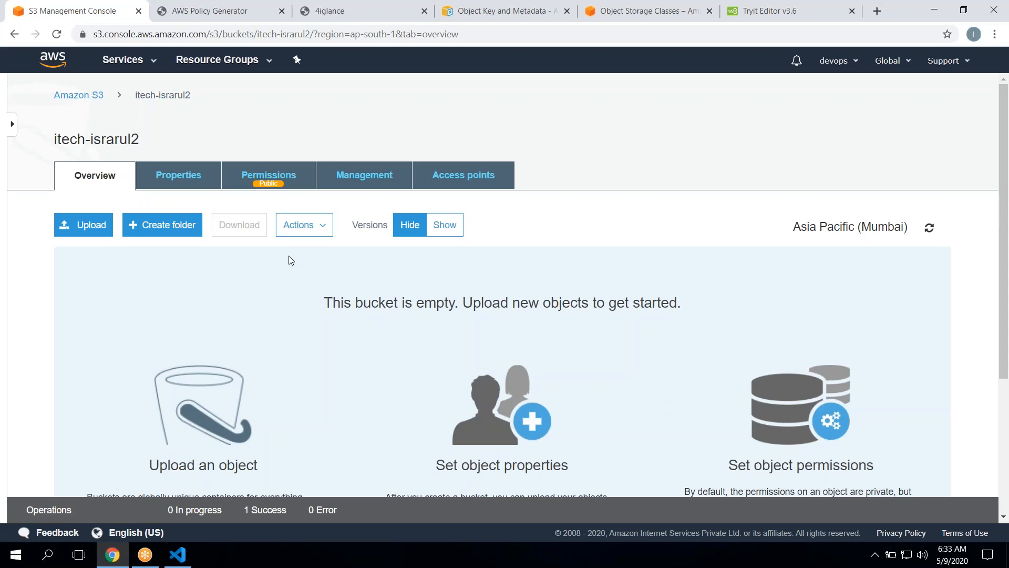
# Step: Try to delete the public website bucket from the bucket list, confirming with the bucket's name
pyautogui.click(95, 102)
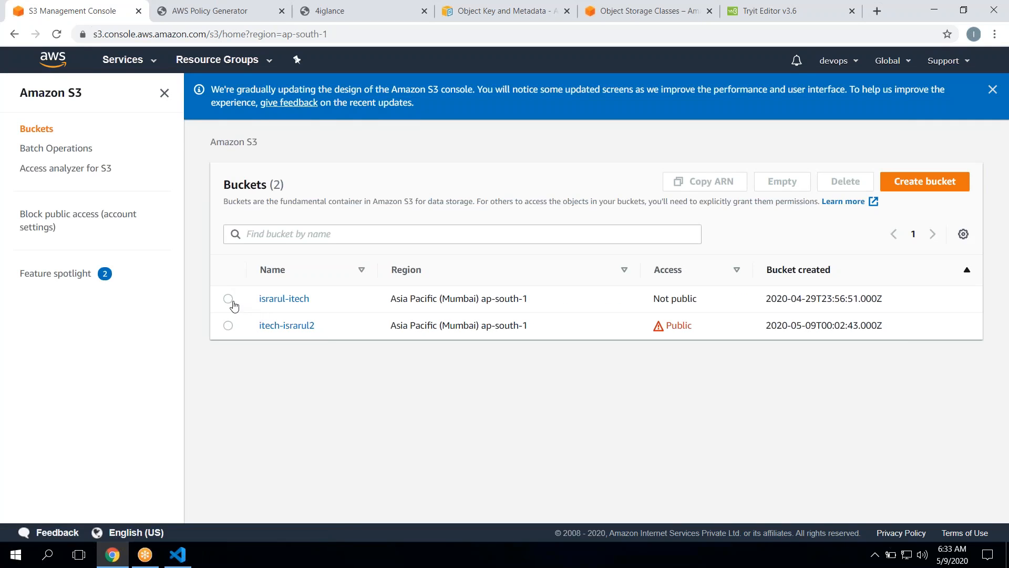
pyautogui.click(229, 326)
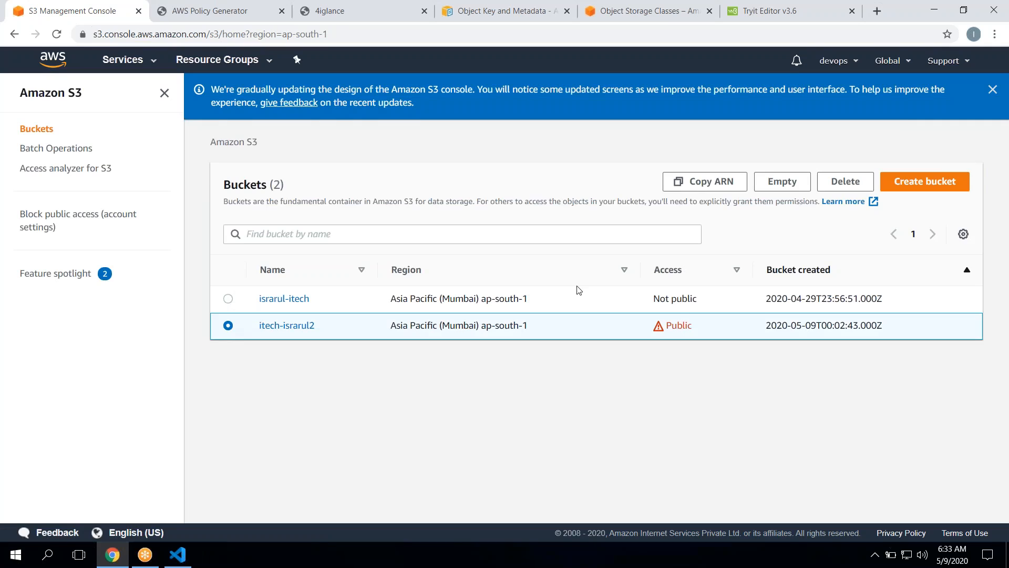
pyautogui.click(830, 192)
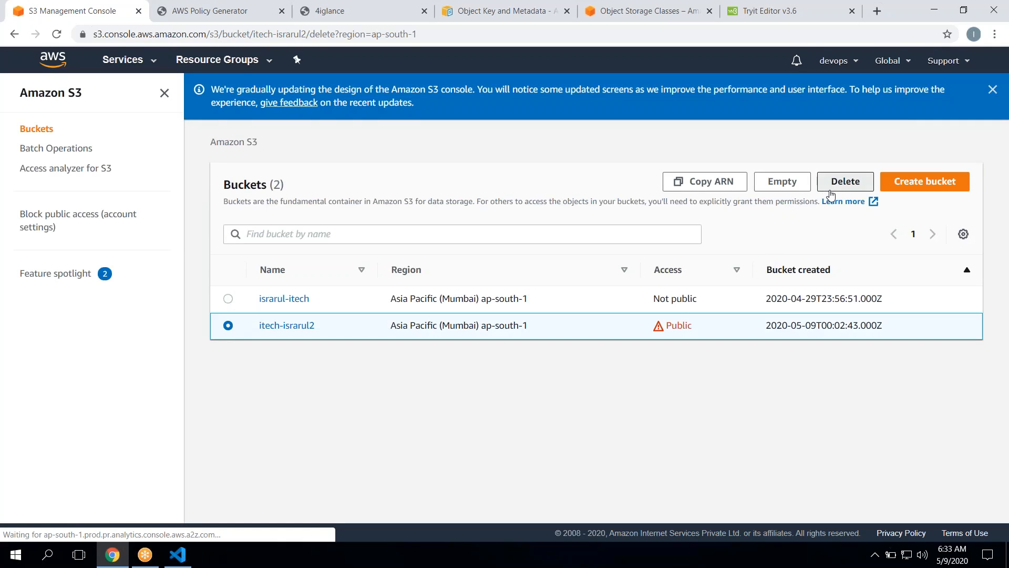
pyautogui.click(188, 379)
pyautogui.write('it')
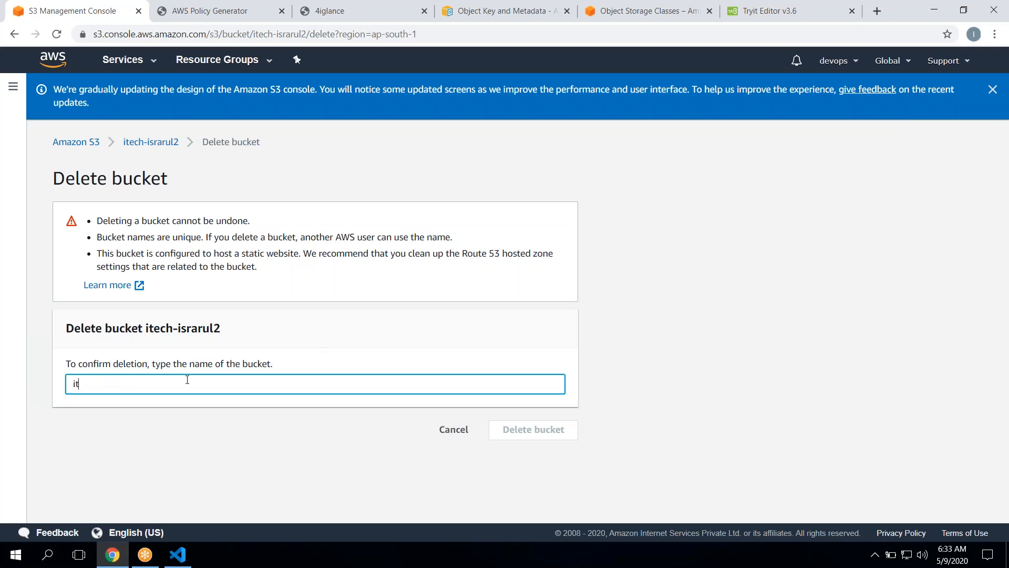
pyautogui.write('ech-israrul2')
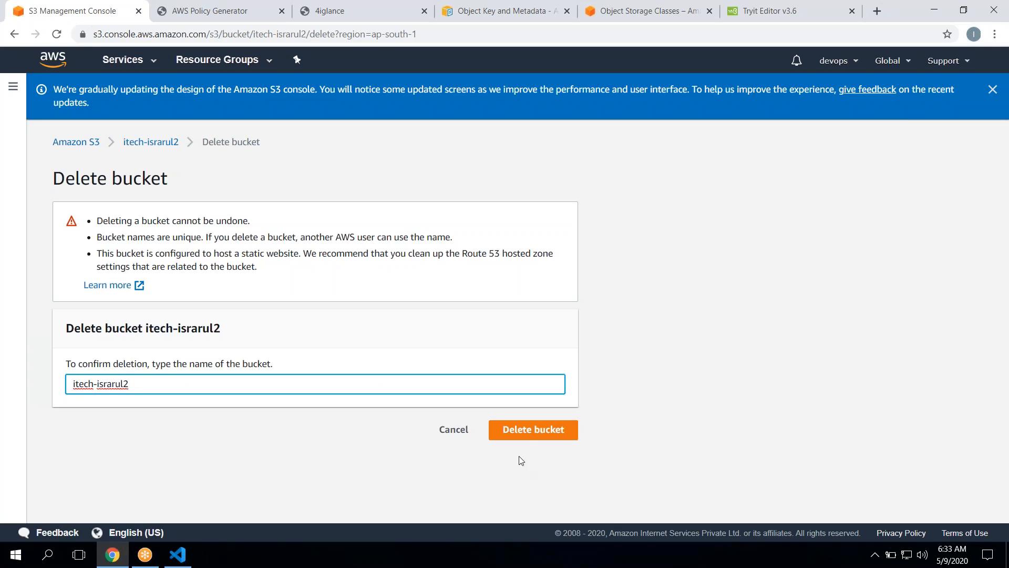
pyautogui.click(531, 438)
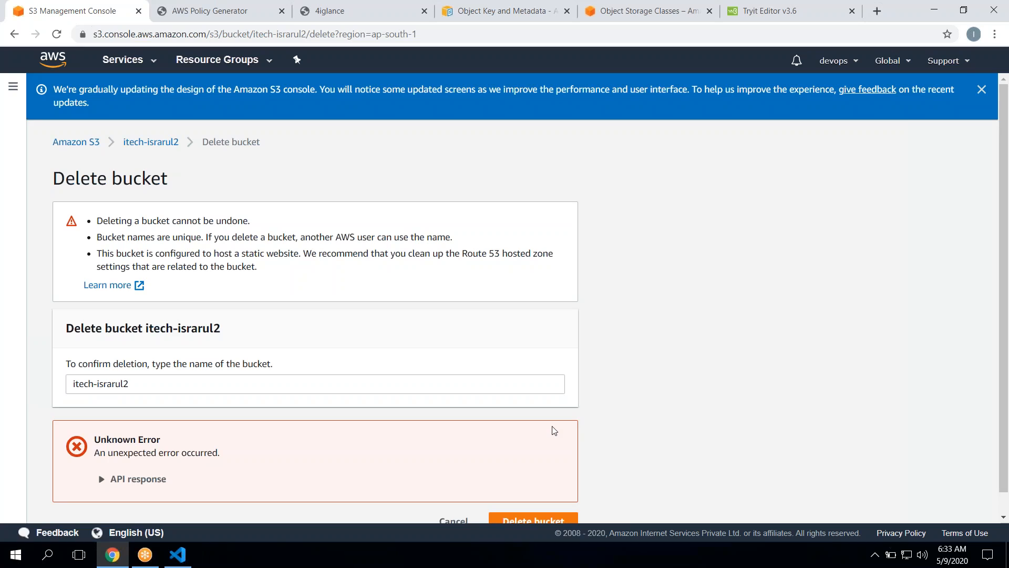
# Step: Examine the API response details of the bucket deletion error and return to the bucket list
pyautogui.scroll(-1, 555, 431)
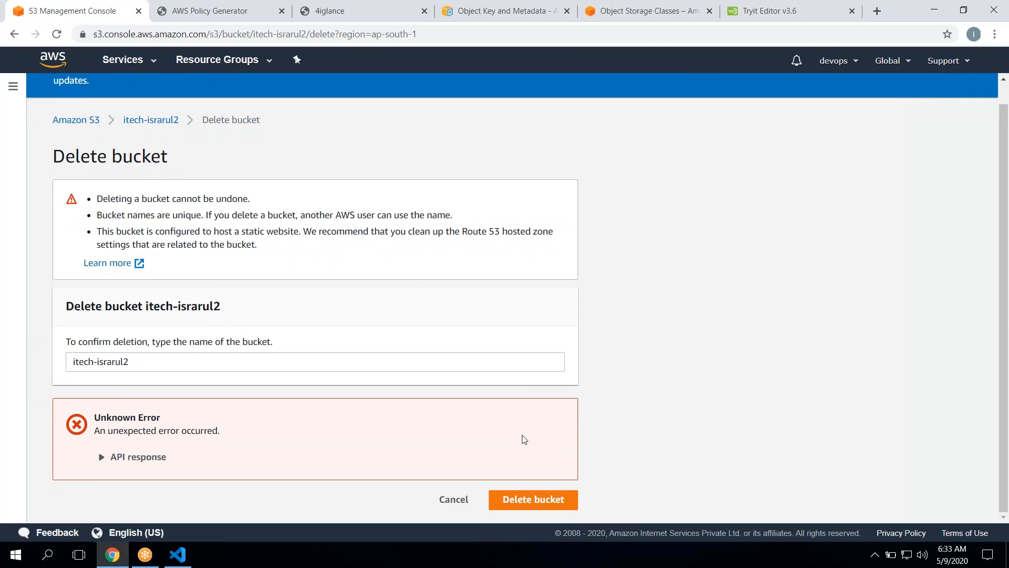
pyautogui.doubleClick(150, 460)
pyautogui.click(151, 460)
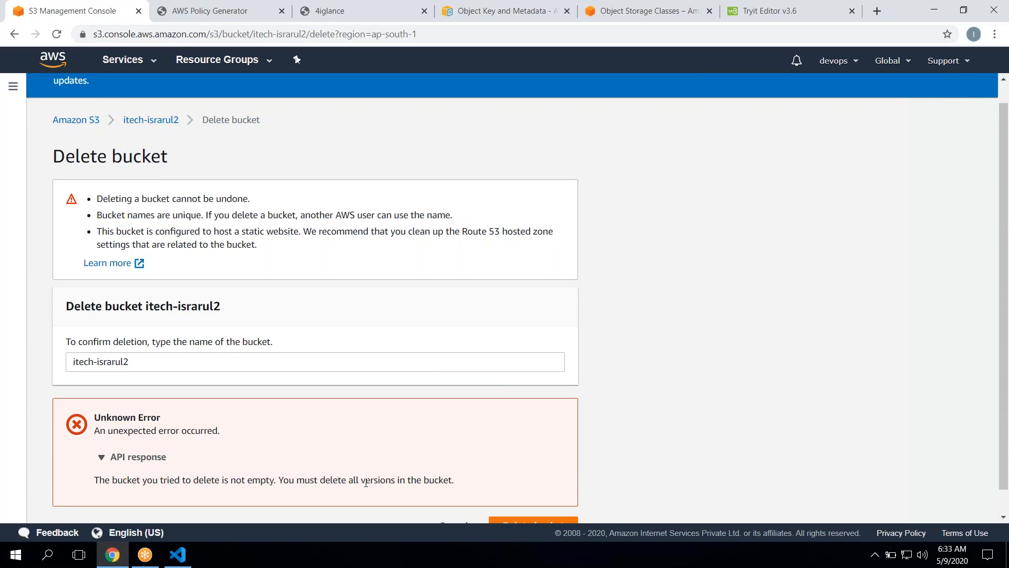
pyautogui.scroll(-1, 446, 495)
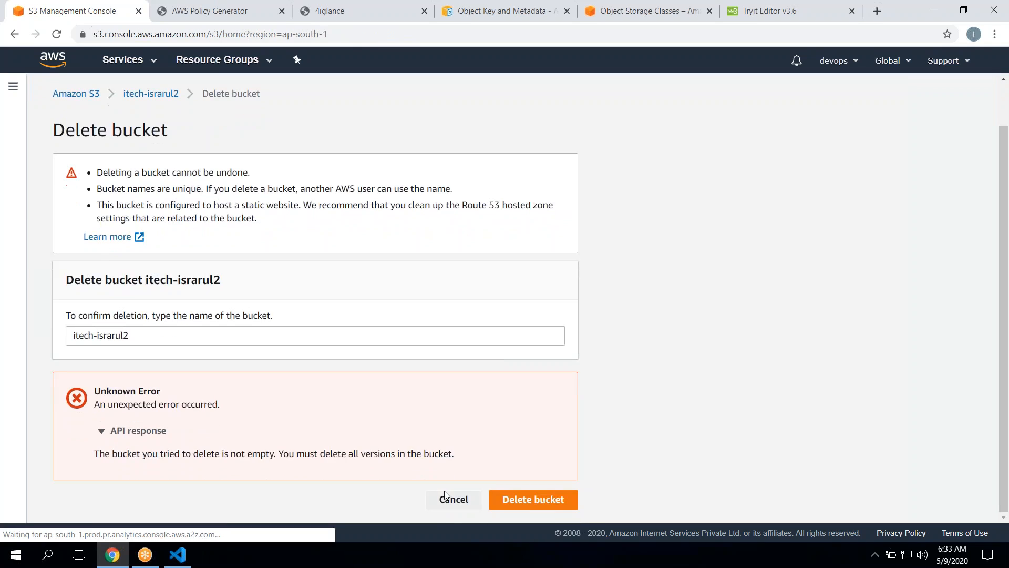
pyautogui.click(445, 493)
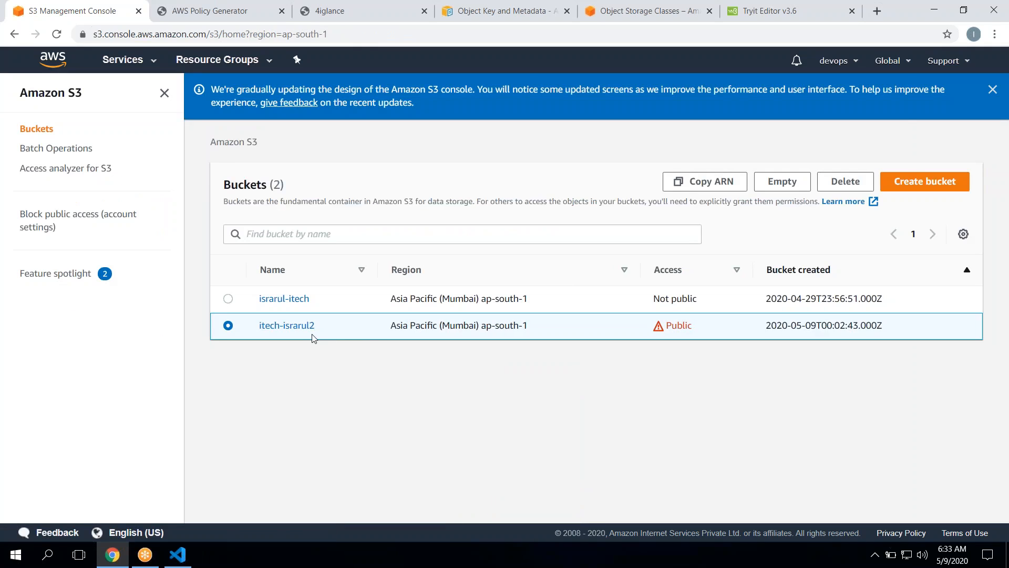
# Step: Open the public bucket and compare its object list with versions hidden and shown, leaving versions shown
pyautogui.click(294, 326)
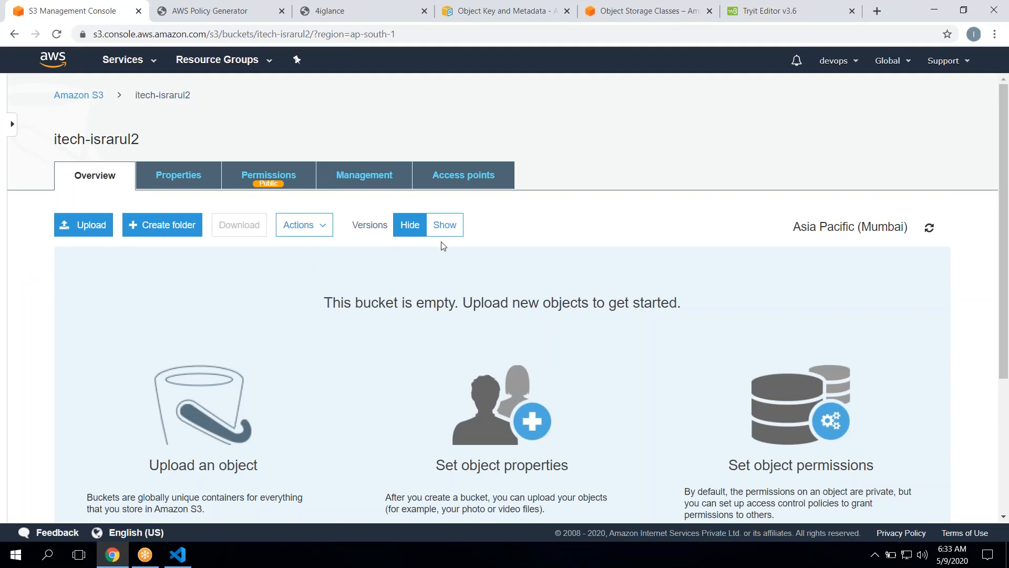
pyautogui.click(444, 235)
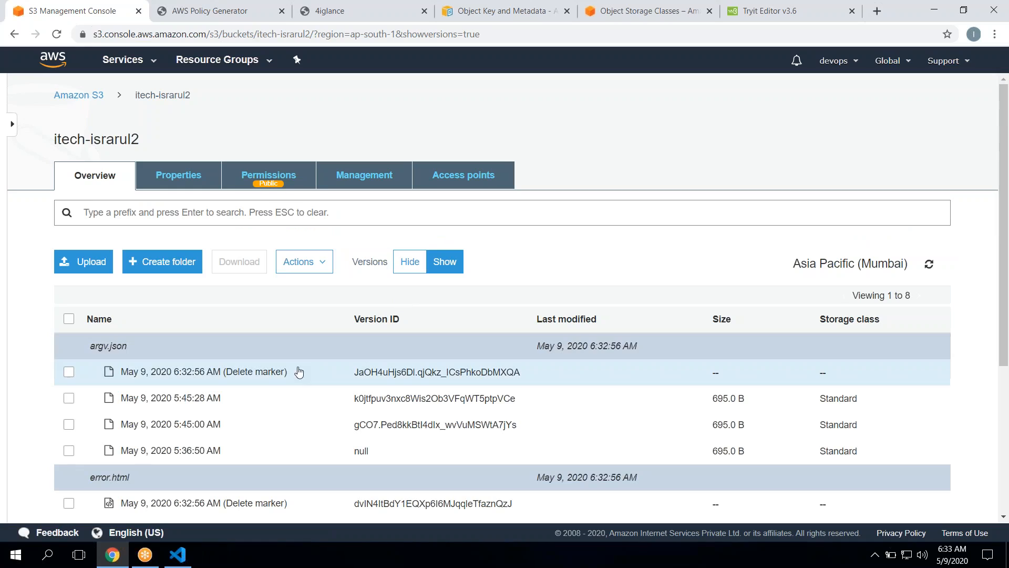
pyautogui.click(406, 265)
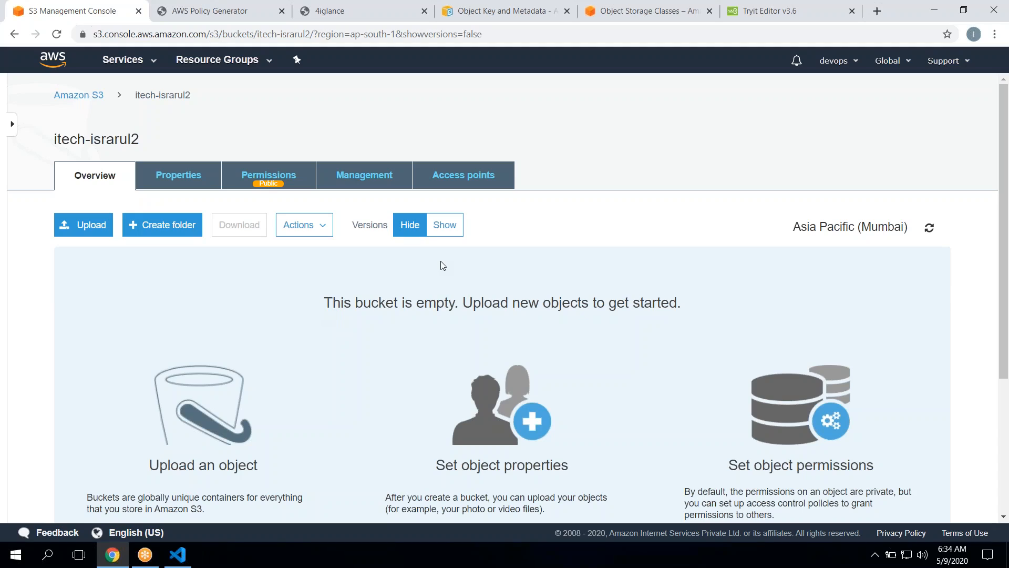
pyautogui.click(444, 226)
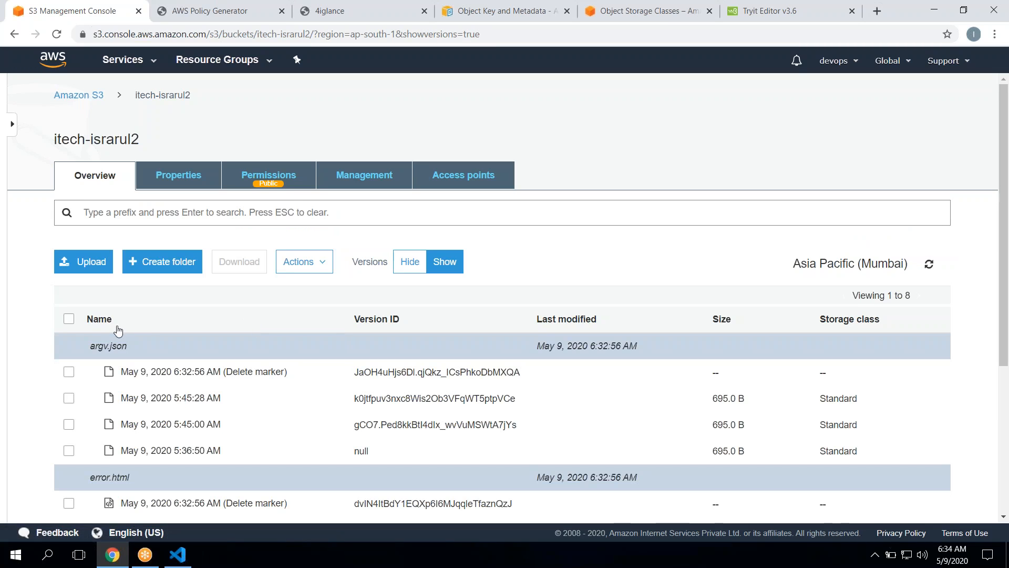
# Step: Permanently delete all listed object versions and delete markers from the bucket
pyautogui.click(69, 320)
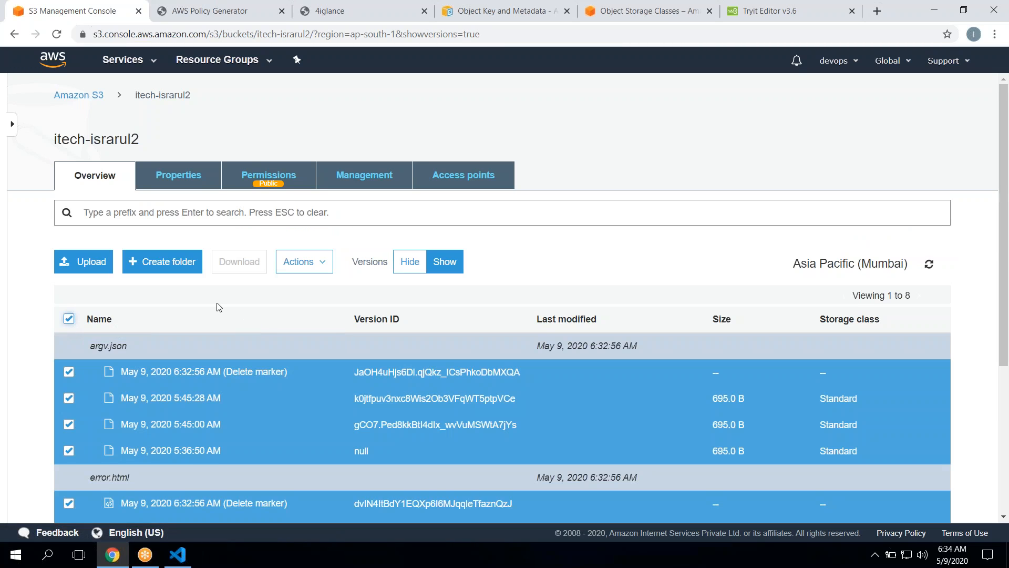
pyautogui.click(312, 271)
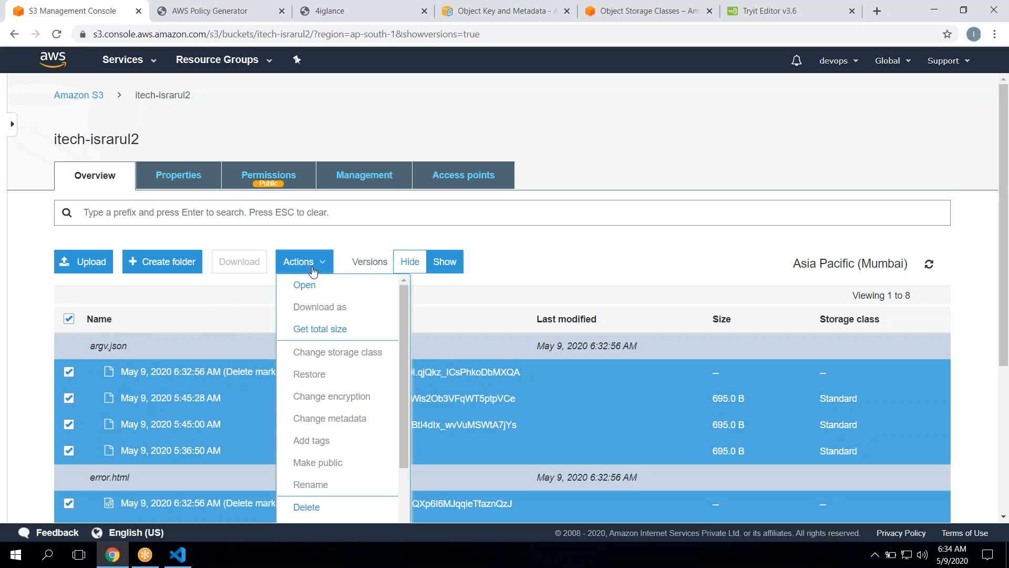
pyautogui.click(317, 507)
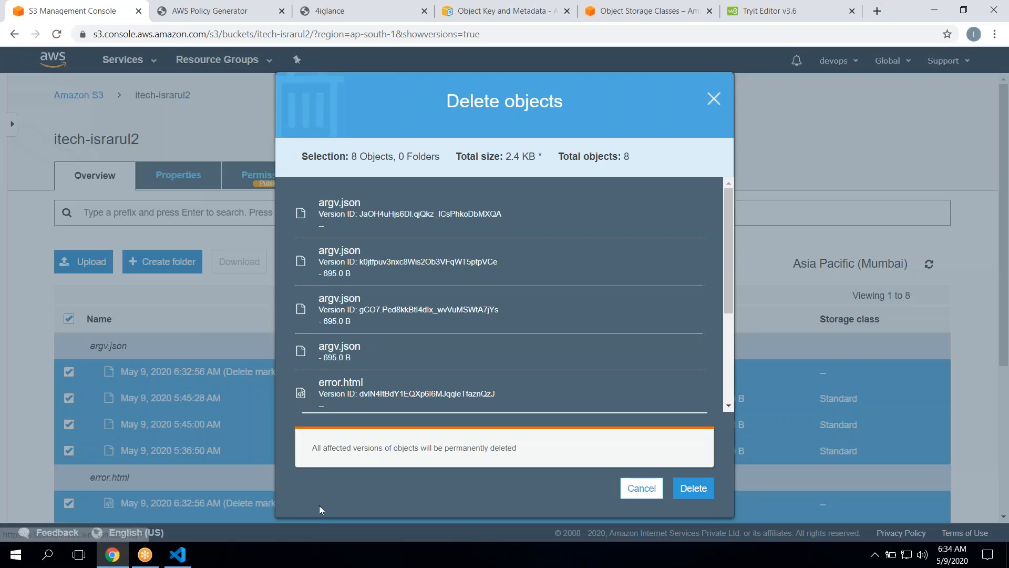
pyautogui.click(692, 494)
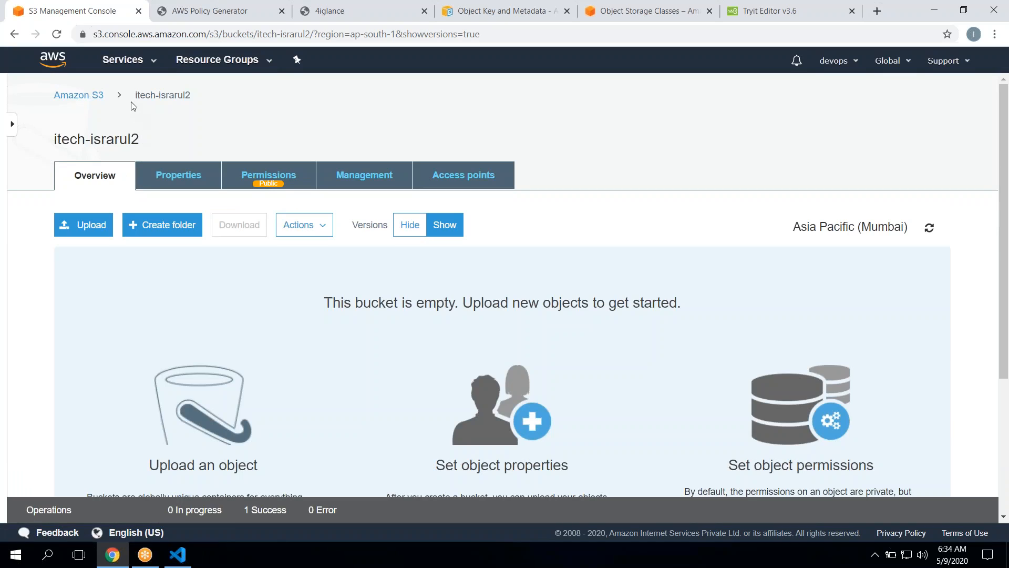
# Step: Delete the emptied public bucket from the bucket list, confirming with the bucket's full name
pyautogui.click(86, 97)
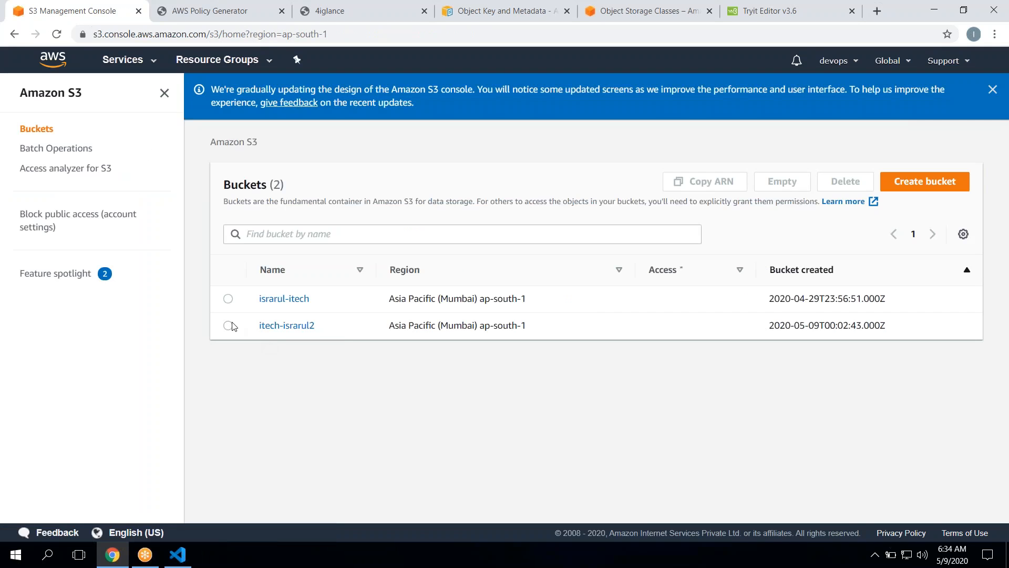
pyautogui.click(229, 325)
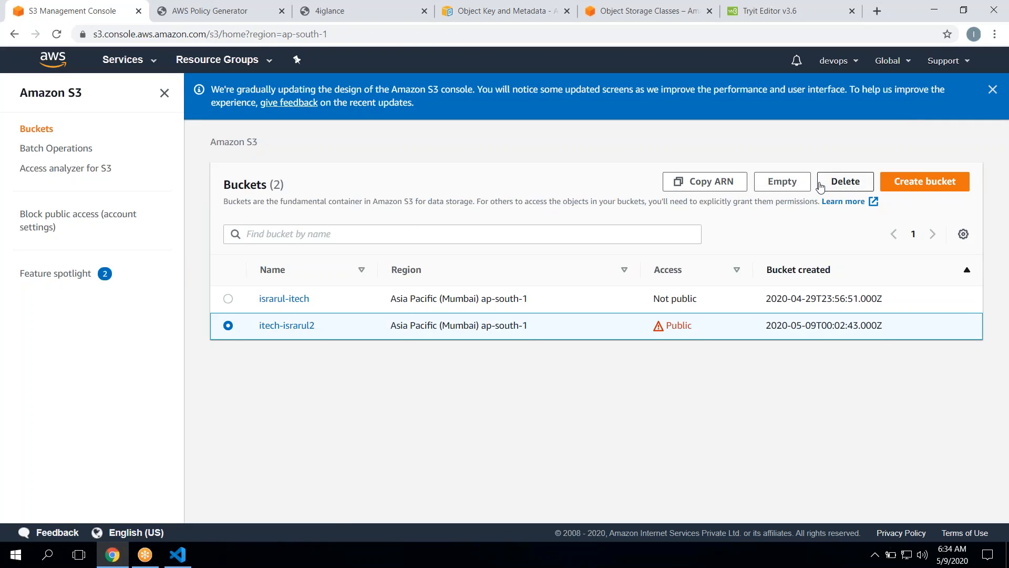
pyautogui.click(821, 187)
pyautogui.click(179, 384)
pyautogui.write('israrul')
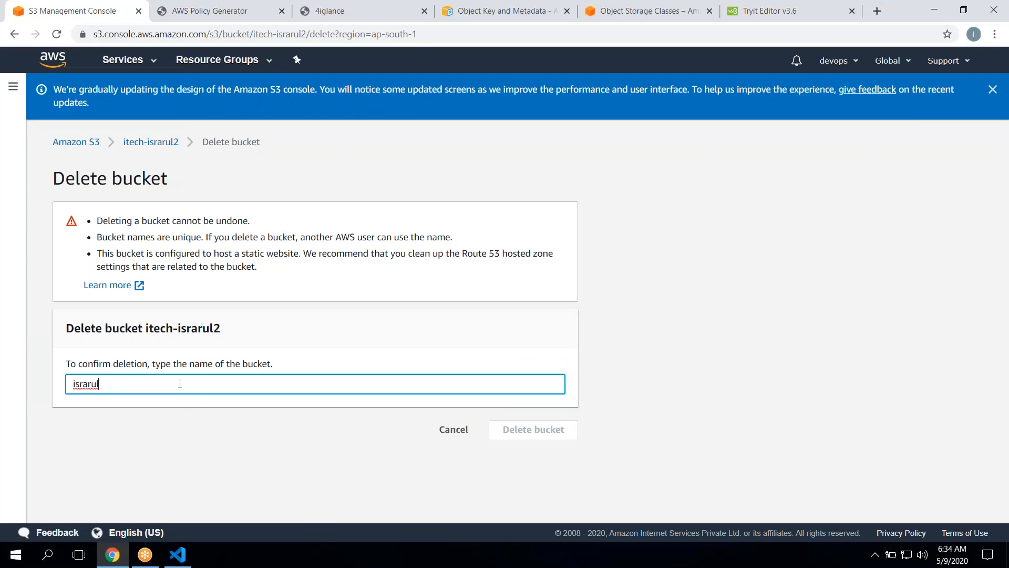
pyautogui.write('2')
pyautogui.press('Home')
pyautogui.write('itech-')
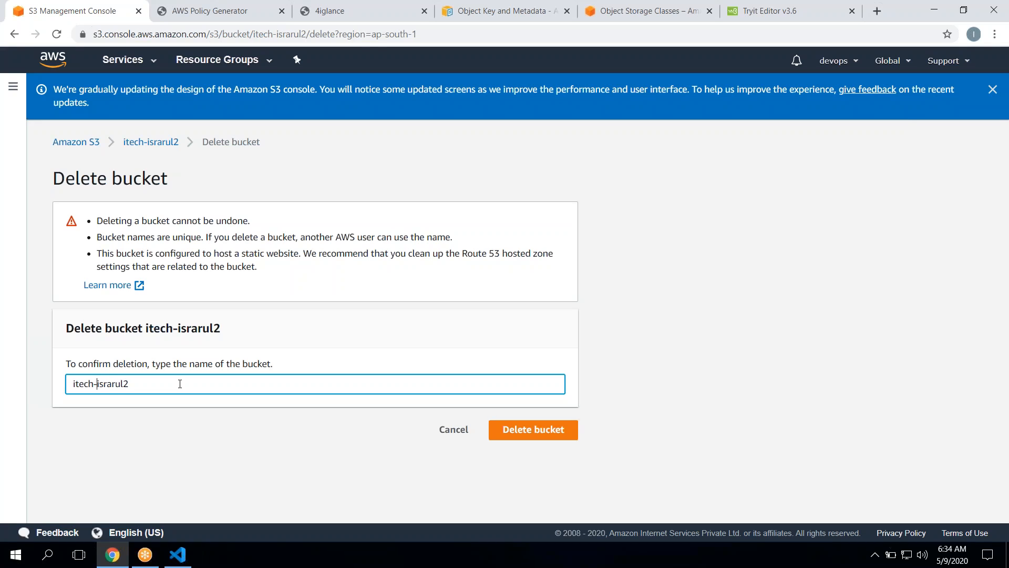
pyautogui.click(539, 430)
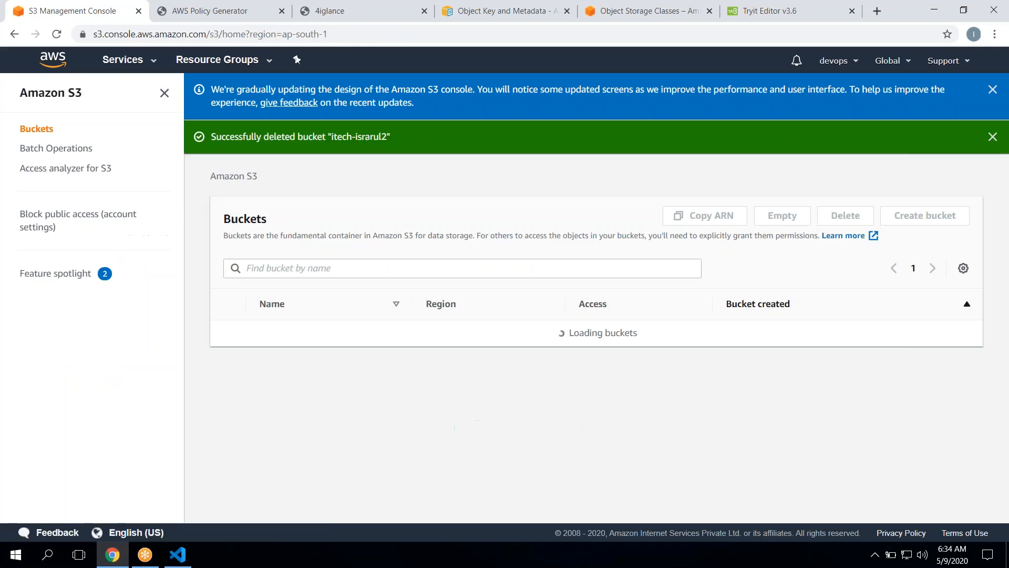